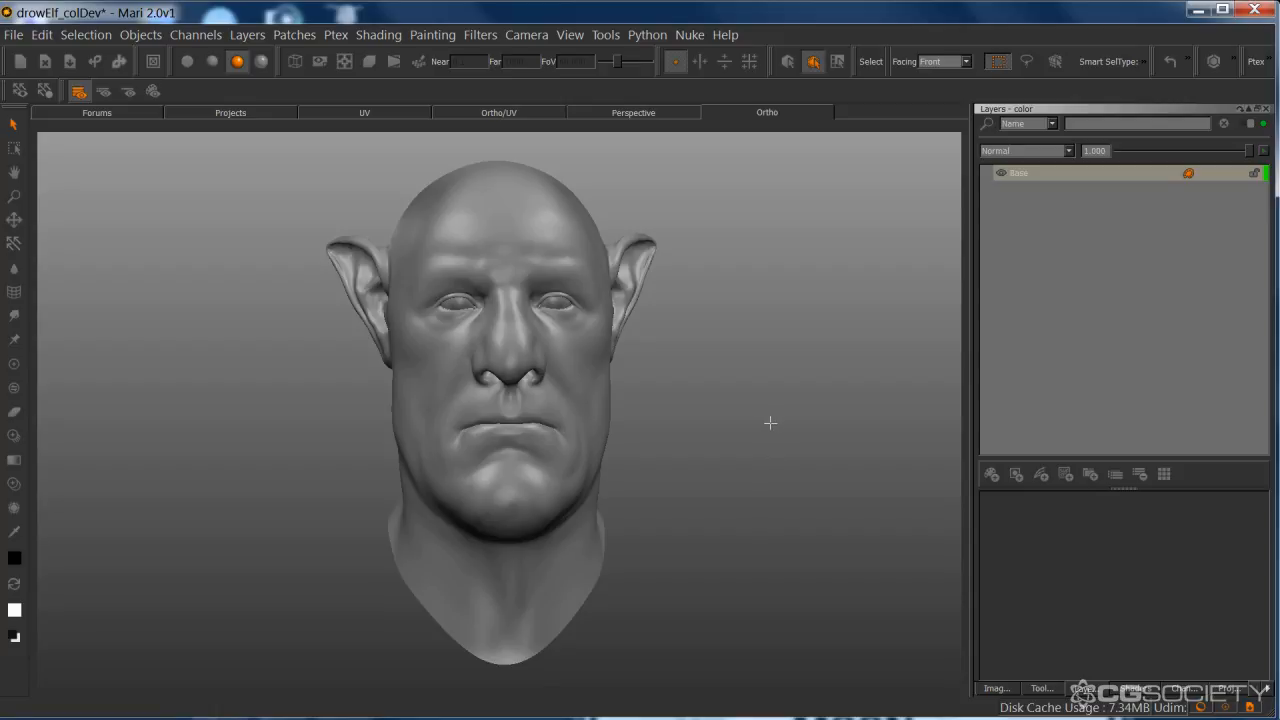
- Examine the untextured elf head model from the front and from both sides
{"action": "right_click_drag", "start_coordinate": [770, 429], "coordinate": [760, 428], "text": "alt"}
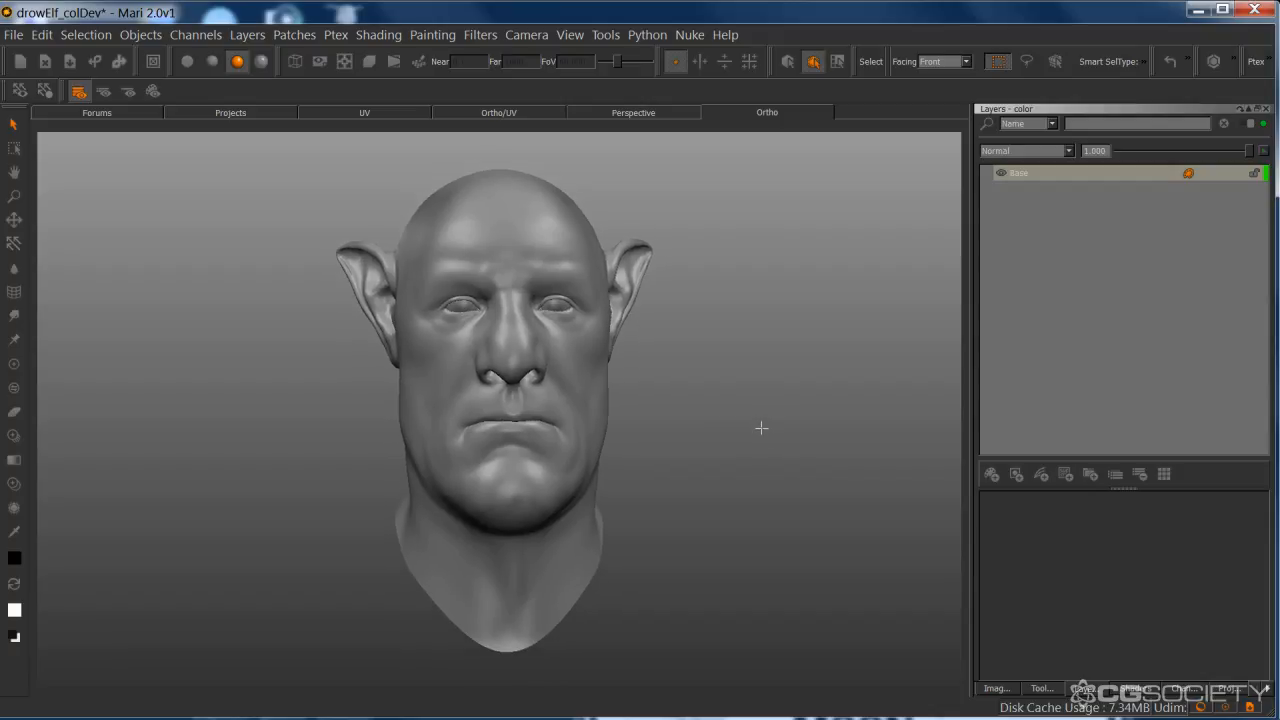
{"action": "middle_click_drag", "start_coordinate": [760, 428], "coordinate": [767, 450], "text": "alt"}
{"action": "left_click_drag", "start_coordinate": [767, 450], "coordinate": [715, 452], "text": "alt"}
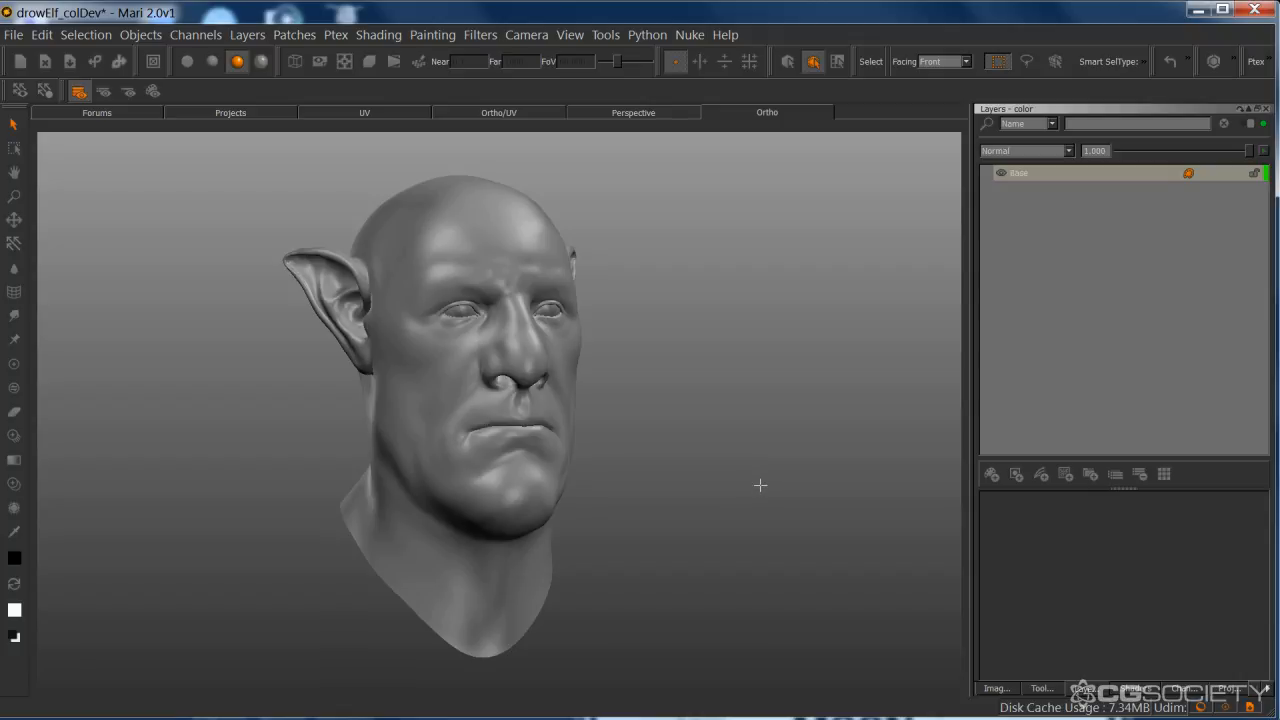
{"action": "right_click_drag", "start_coordinate": [731, 429], "coordinate": [762, 440], "text": "alt"}
{"action": "left_click_drag", "start_coordinate": [763, 440], "coordinate": [665, 527], "text": "alt"}
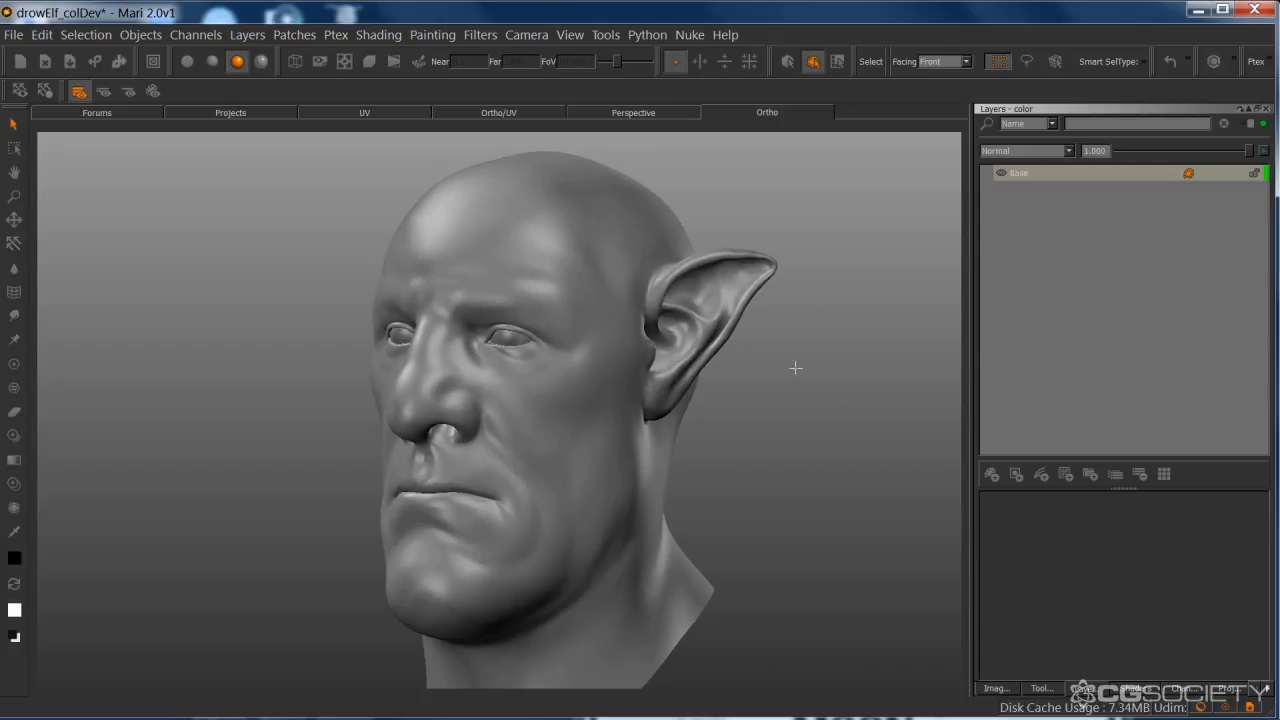
{"action": "left_click_drag", "start_coordinate": [781, 403], "coordinate": [791, 471], "text": "alt"}
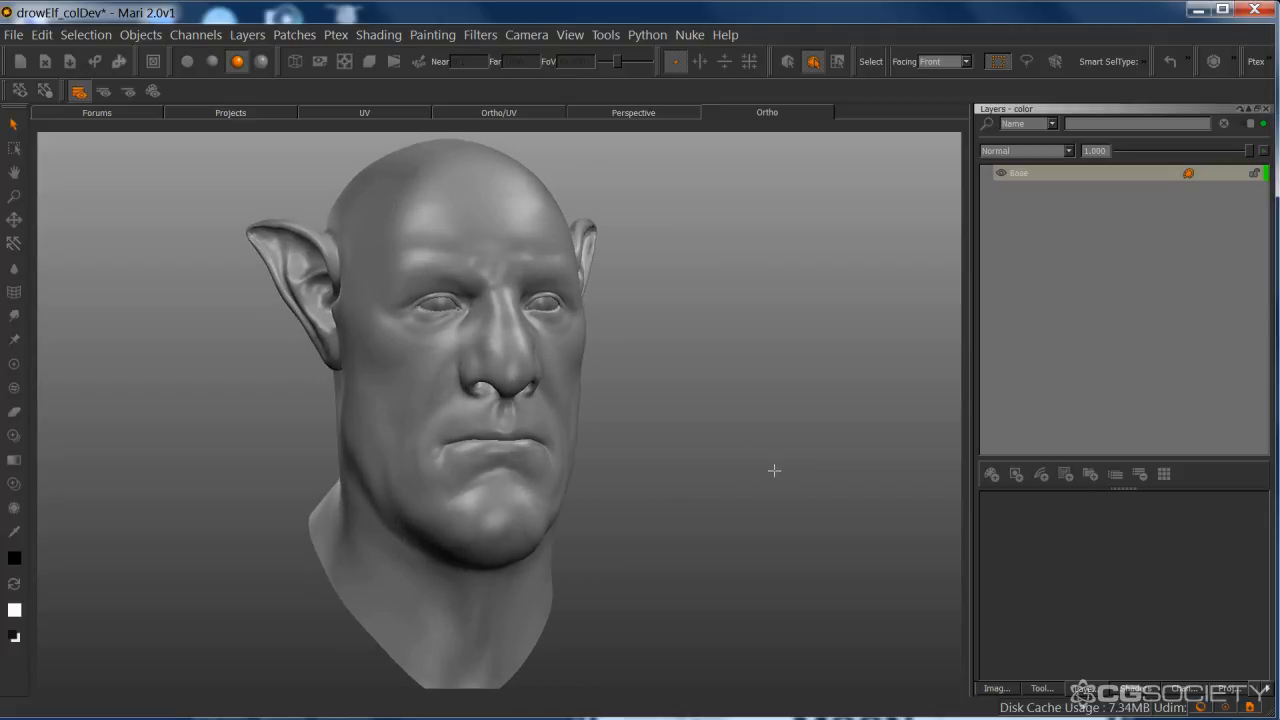
{"action": "left_click_drag", "start_coordinate": [683, 429], "coordinate": [606, 393], "text": "alt"}
- Inspect the head's full UV patch layout and return to a near-frontal orthographic view of the model
{"action": "left_click", "coordinate": [394, 114]}
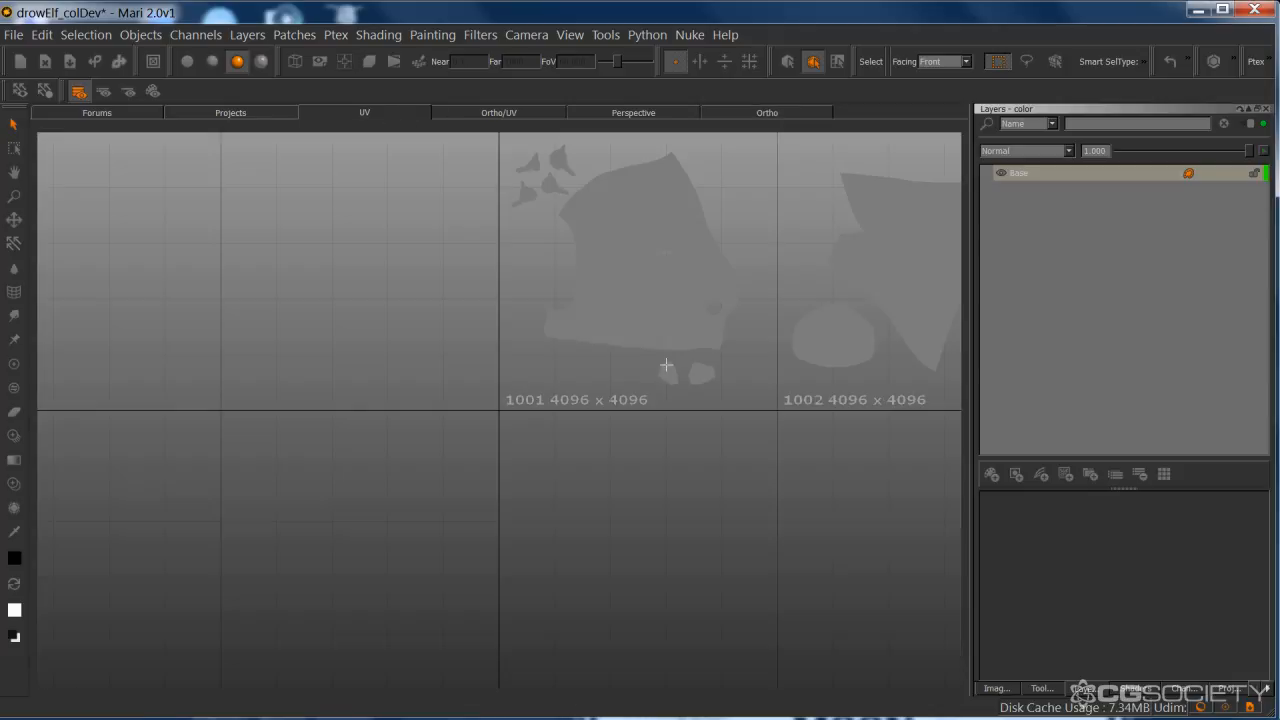
{"action": "scroll", "coordinate": [549, 503], "scroll_direction": "down", "scroll_amount": 6}
{"action": "left_click_drag", "start_coordinate": [409, 303], "coordinate": [538, 370]}
{"action": "key", "text": "h"}
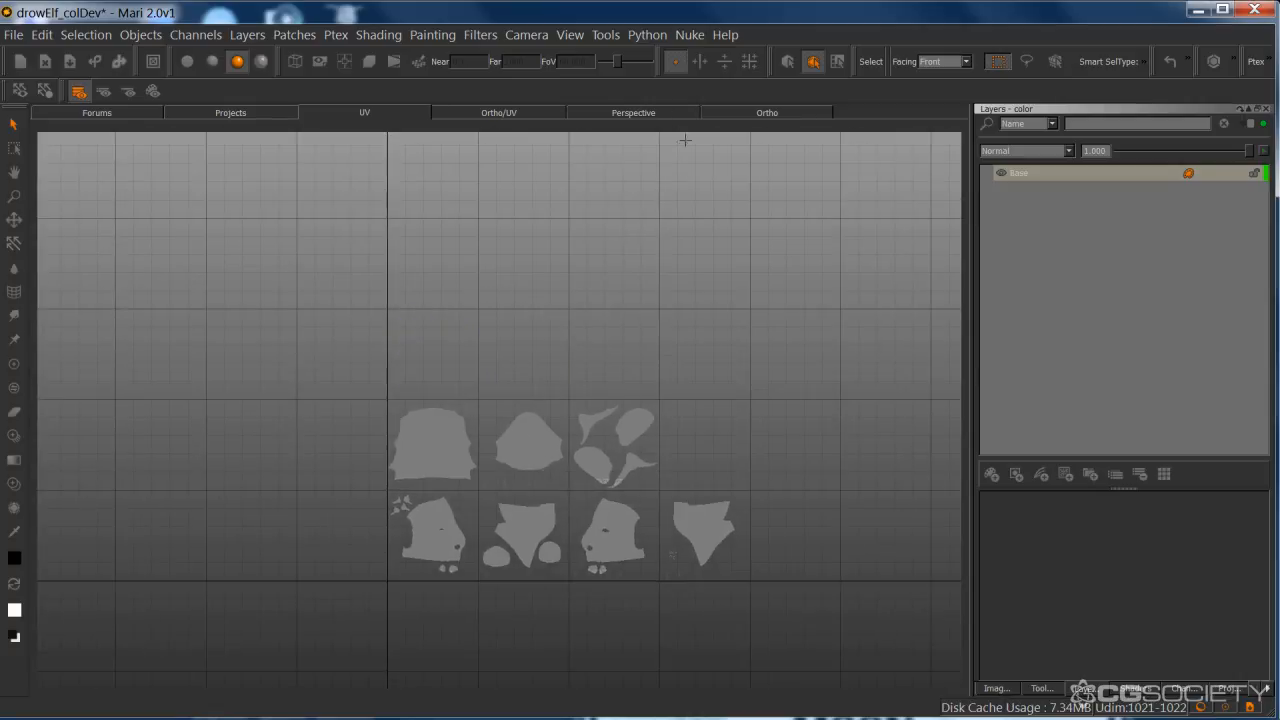
{"action": "left_click", "coordinate": [726, 118]}
{"action": "middle_click_drag", "start_coordinate": [711, 388], "coordinate": [659, 436]}
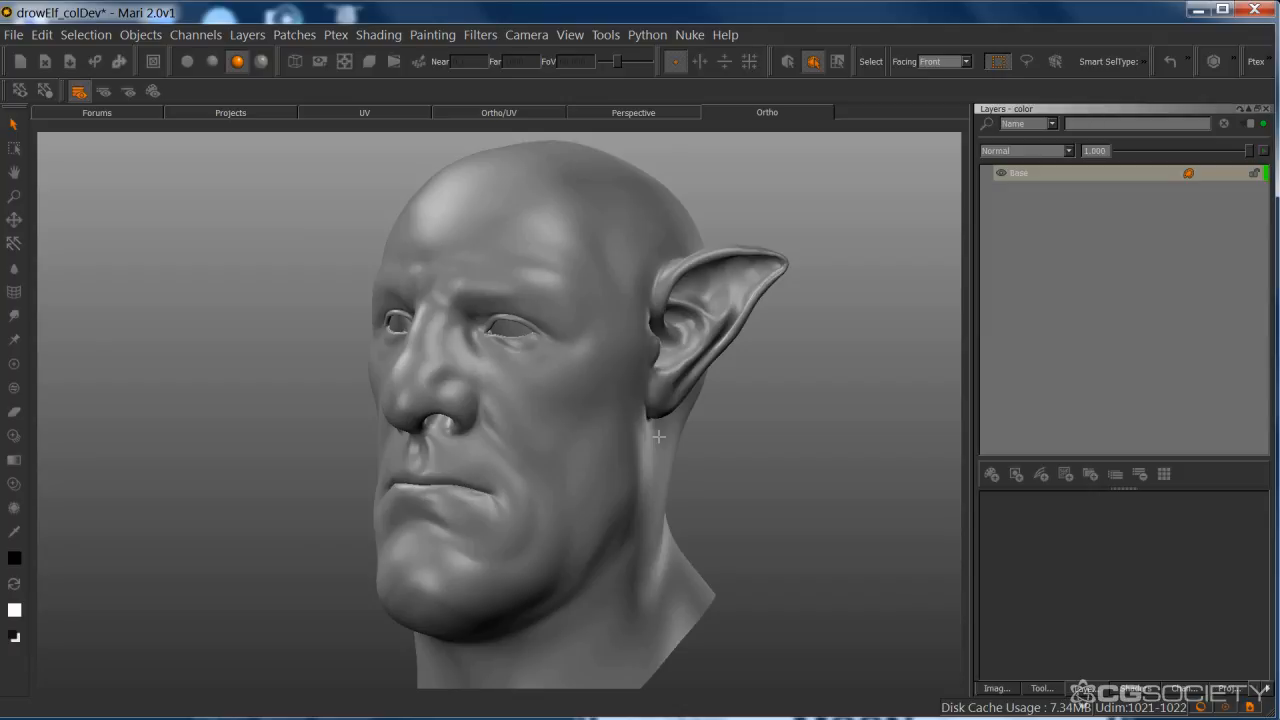
{"action": "middle_click_drag", "start_coordinate": [783, 469], "coordinate": [774, 506]}
{"action": "left_click_drag", "start_coordinate": [781, 469], "coordinate": [822, 458], "text": "alt"}
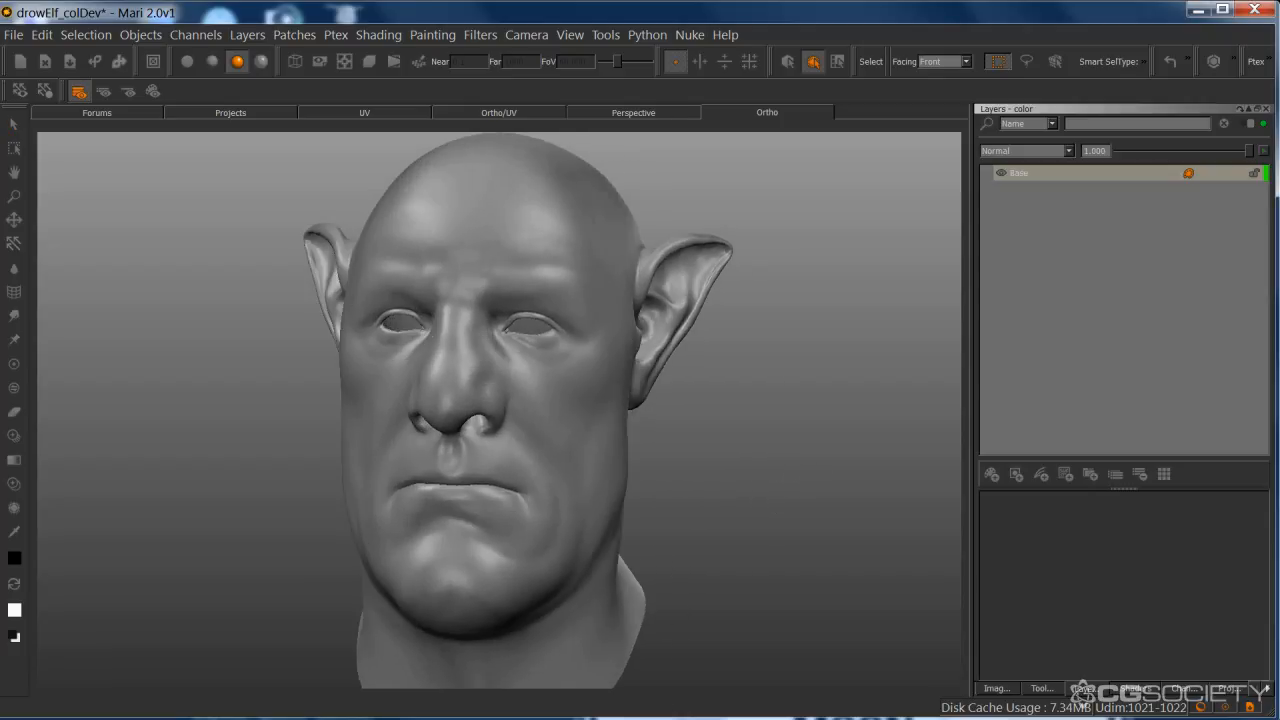
{"action": "left_click", "coordinate": [1071, 176]}
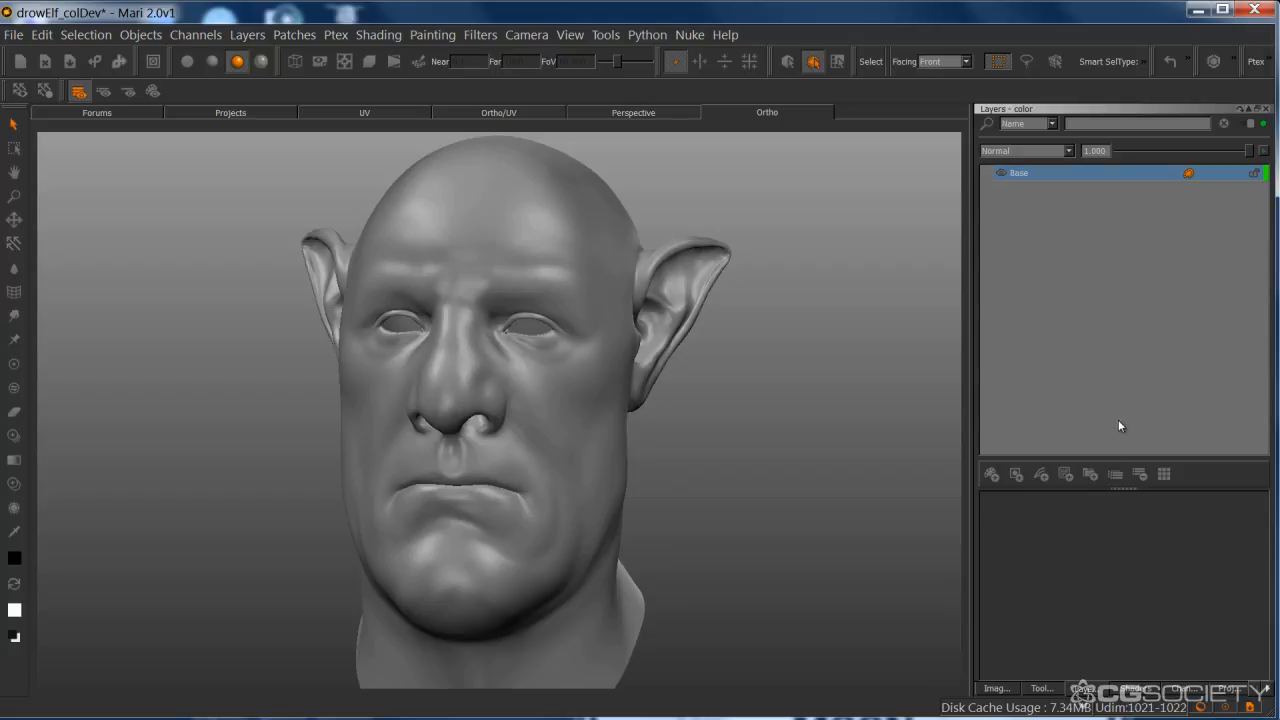
{"action": "left_click", "coordinate": [1133, 688]}
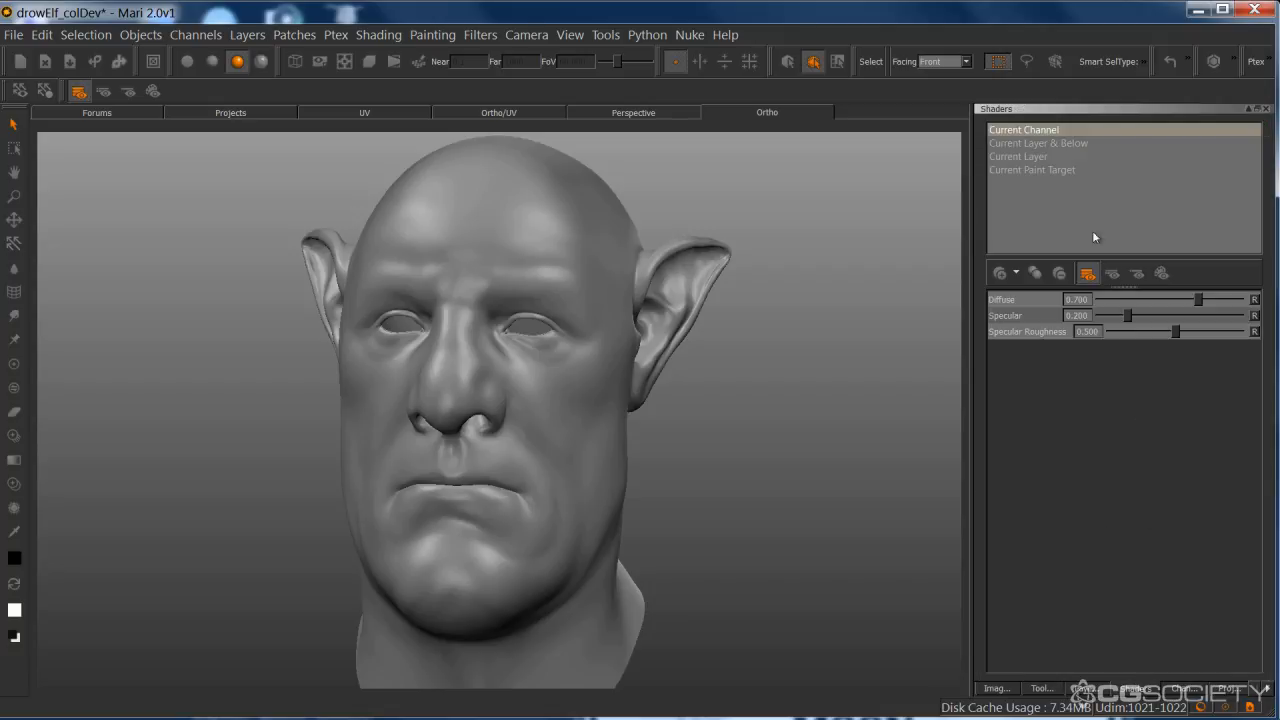
{"action": "left_click", "coordinate": [1090, 688]}
{"action": "left_click", "coordinate": [1067, 297]}
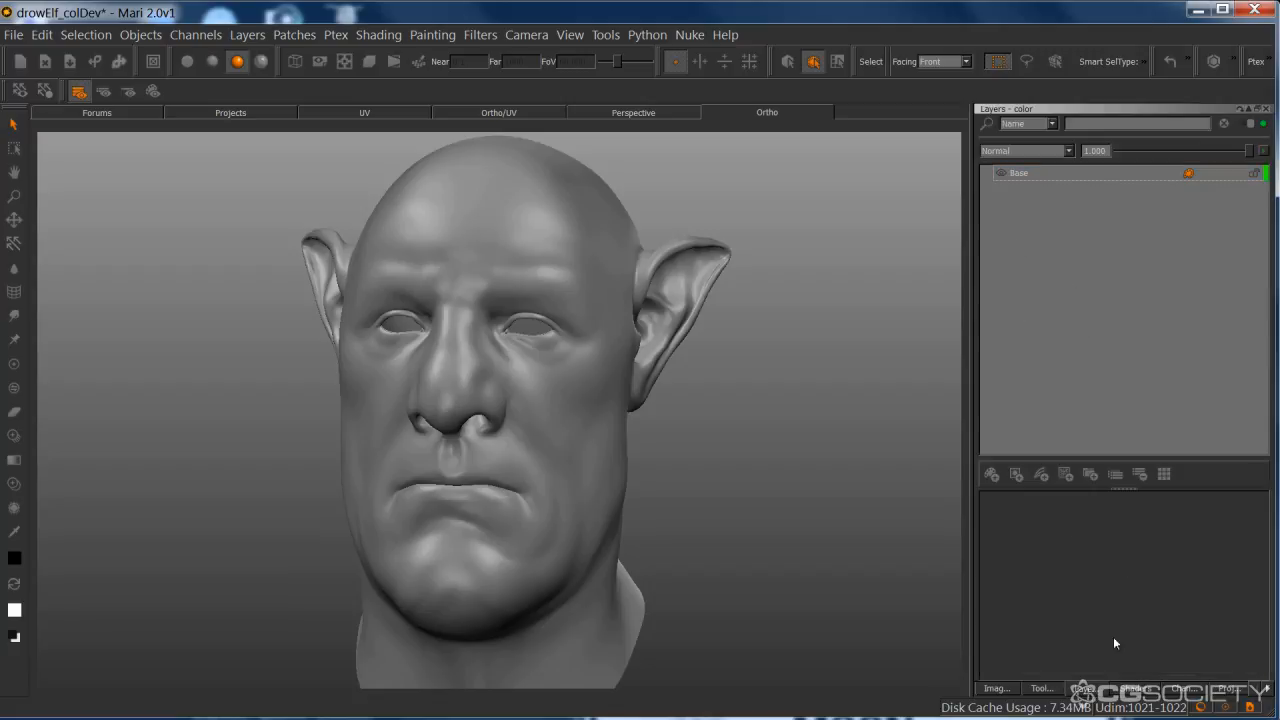
- Rename the color channel as colDev and bring its layer stack back up
{"action": "left_click", "coordinate": [1183, 688]}
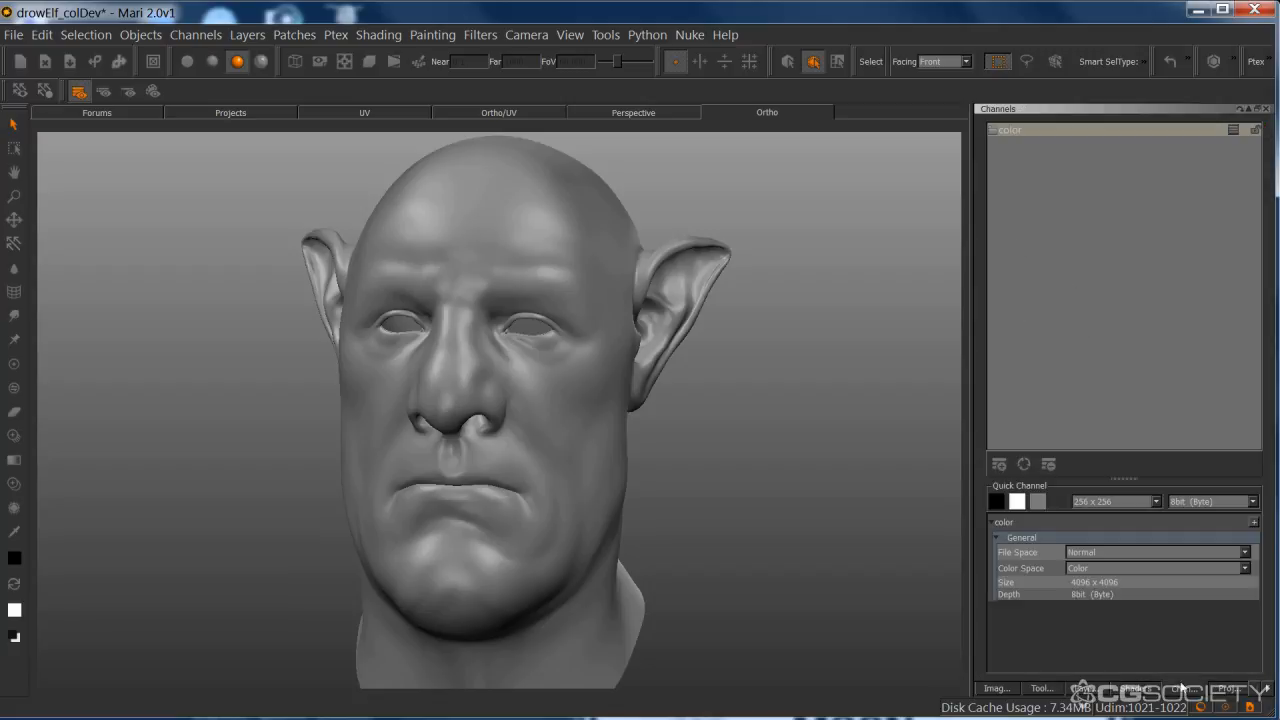
{"action": "left_click", "coordinate": [1008, 131]}
{"action": "type", "text": "colDev"}
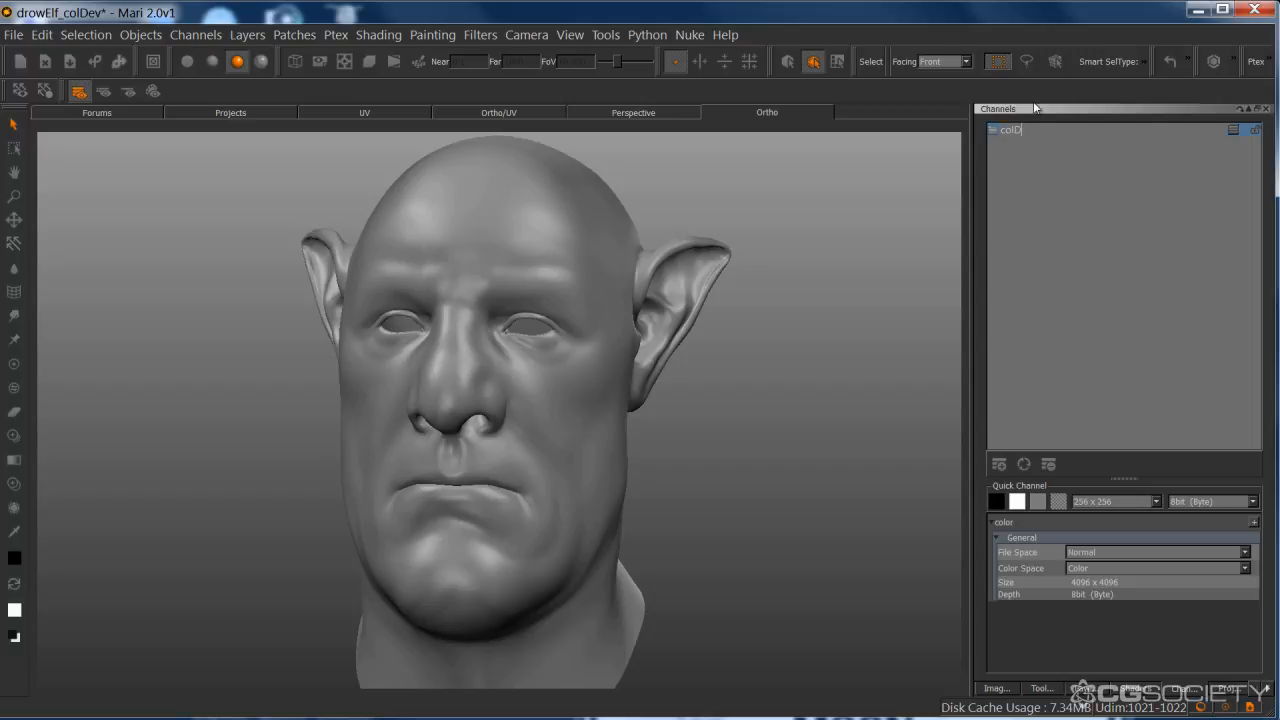
{"action": "key", "text": "Return"}
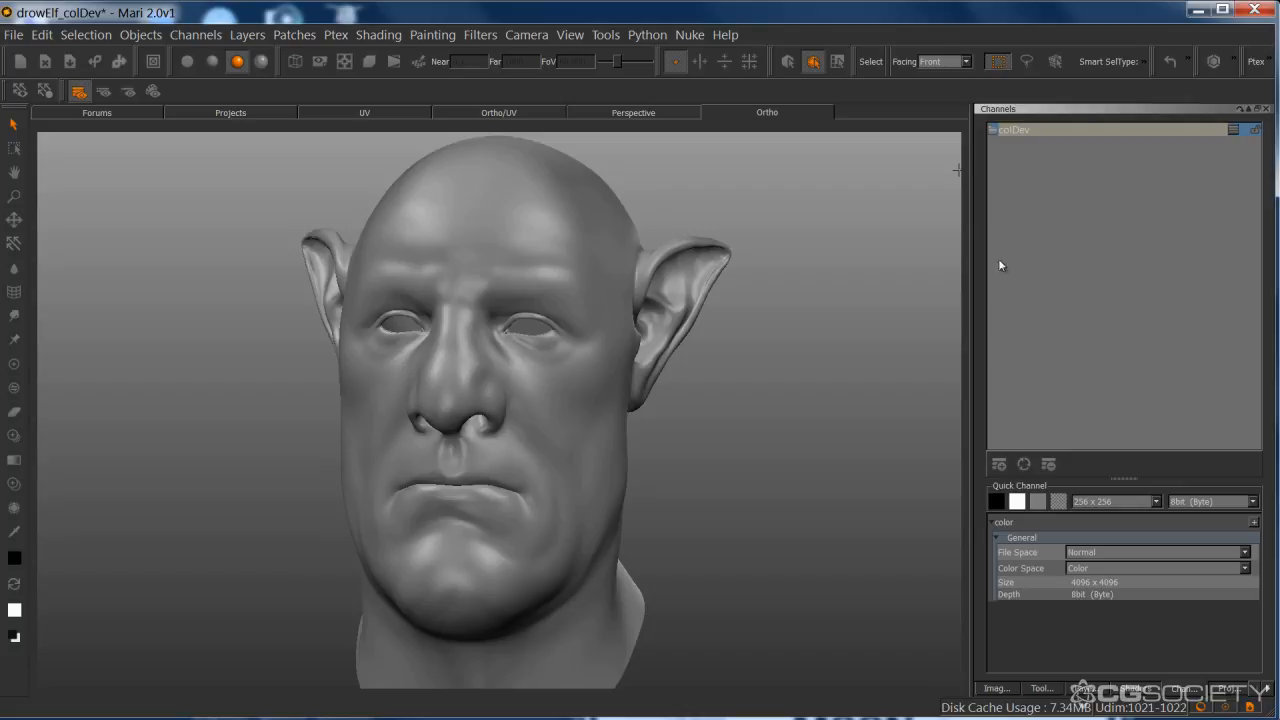
{"action": "left_click", "coordinate": [1088, 690]}
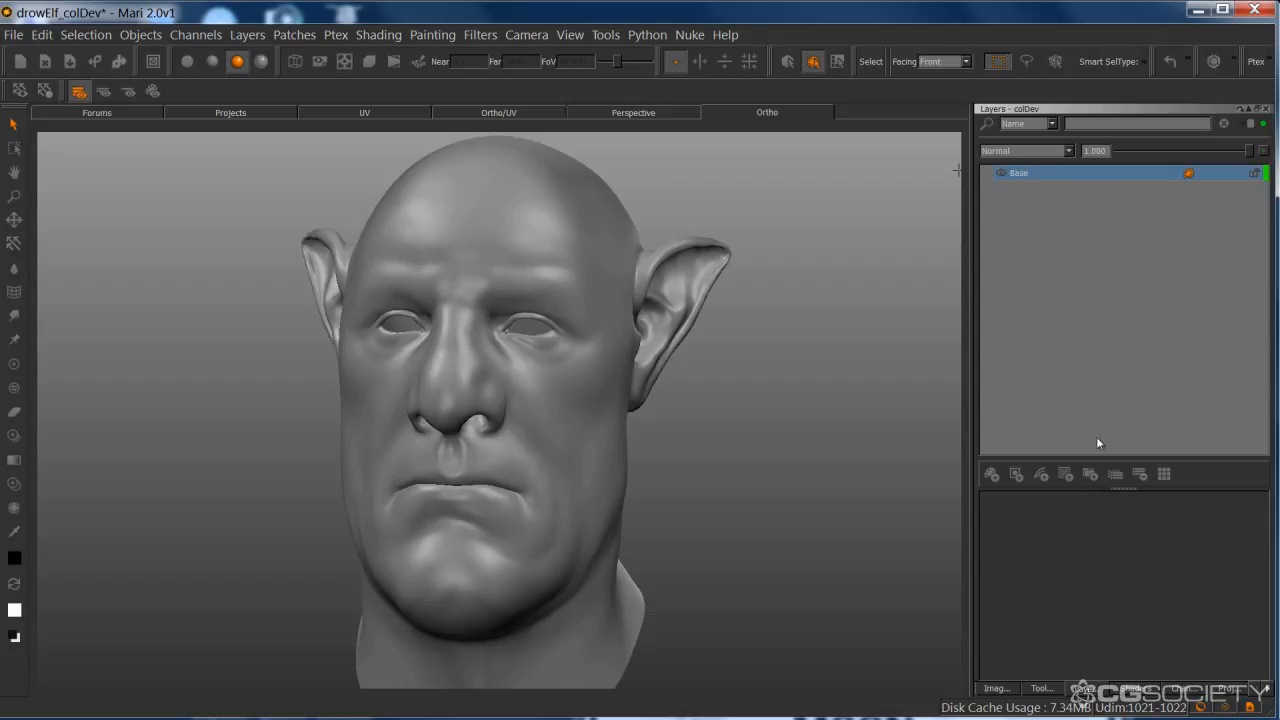
{"action": "left_click", "coordinate": [1068, 472]}
{"action": "mouse_move", "coordinate": [1108, 551]}
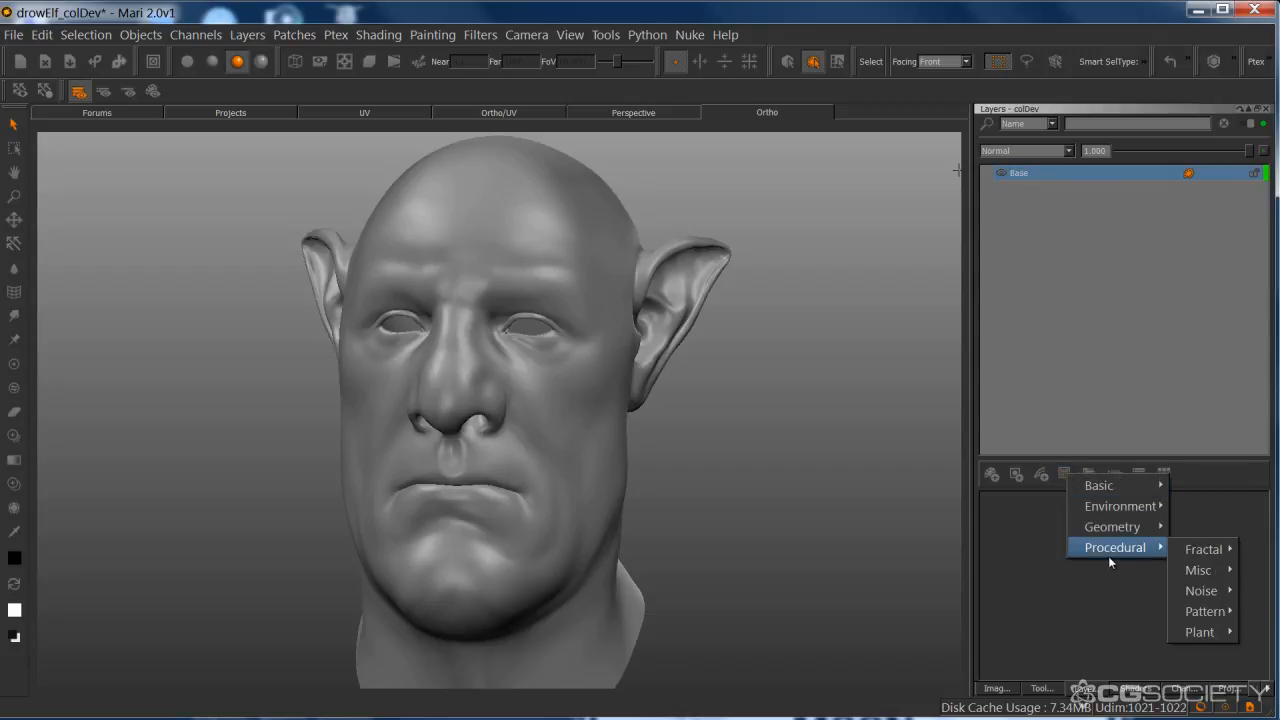
{"action": "mouse_move", "coordinate": [1203, 612]}
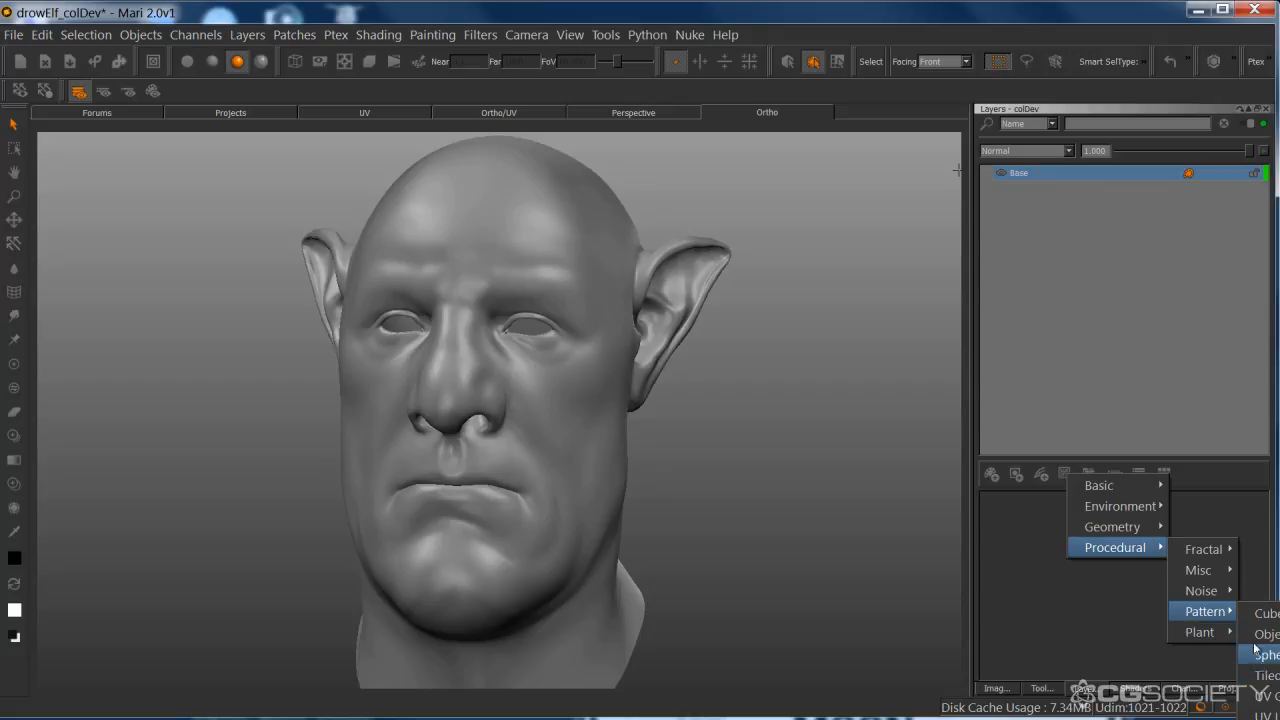
{"action": "left_click", "coordinate": [1143, 346]}
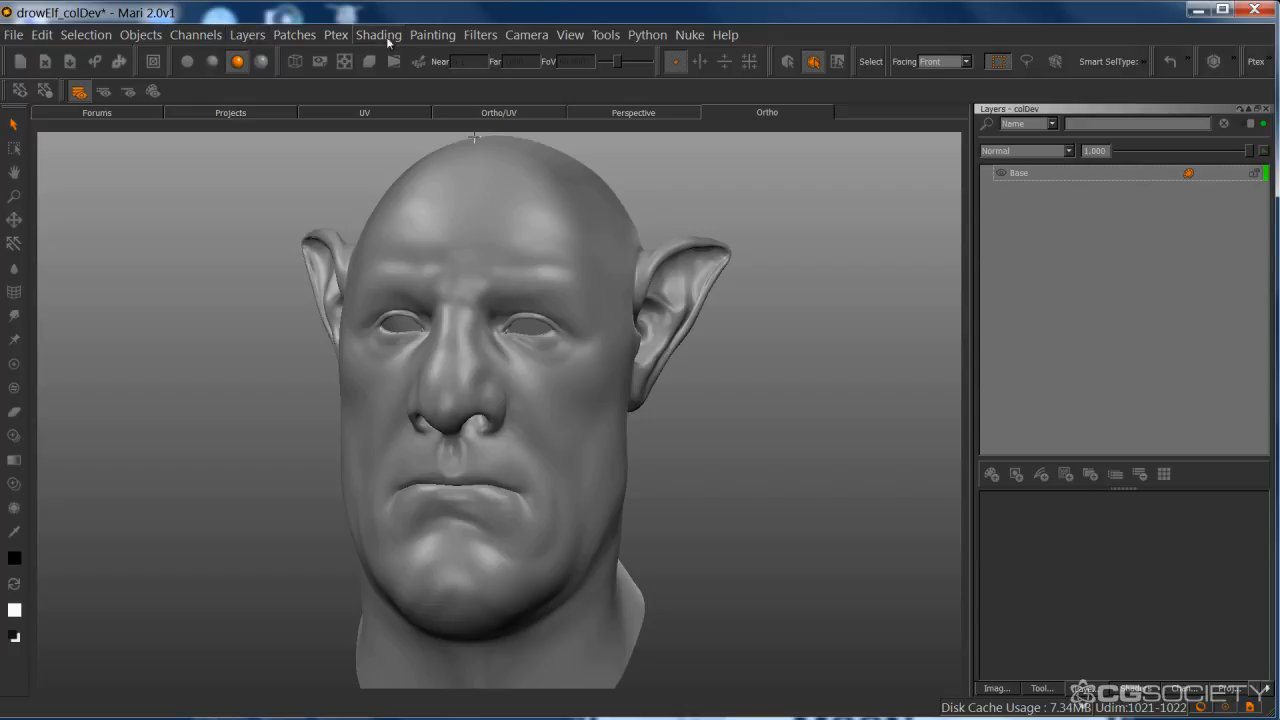
- Add a Pattern/Tiled procedural layer above the Base layer in the colDev channel
{"action": "left_click", "coordinate": [208, 36]}
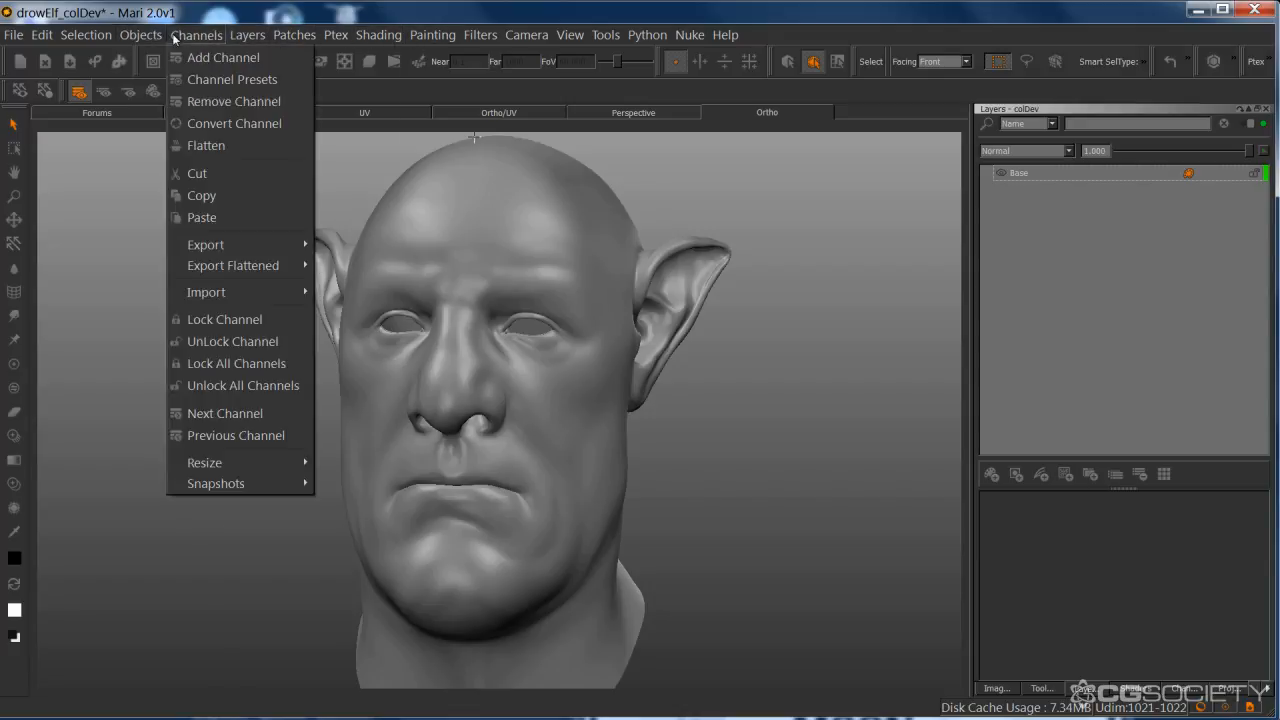
{"action": "mouse_move", "coordinate": [247, 37]}
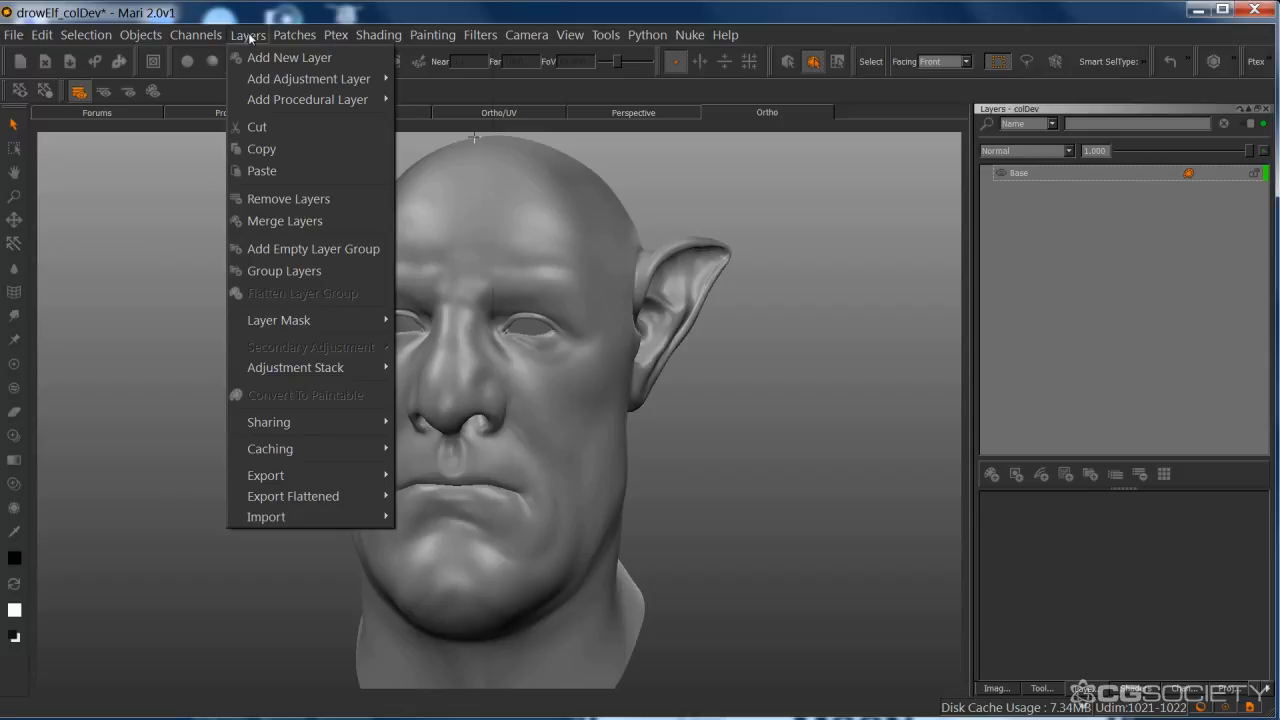
{"action": "mouse_move", "coordinate": [471, 40]}
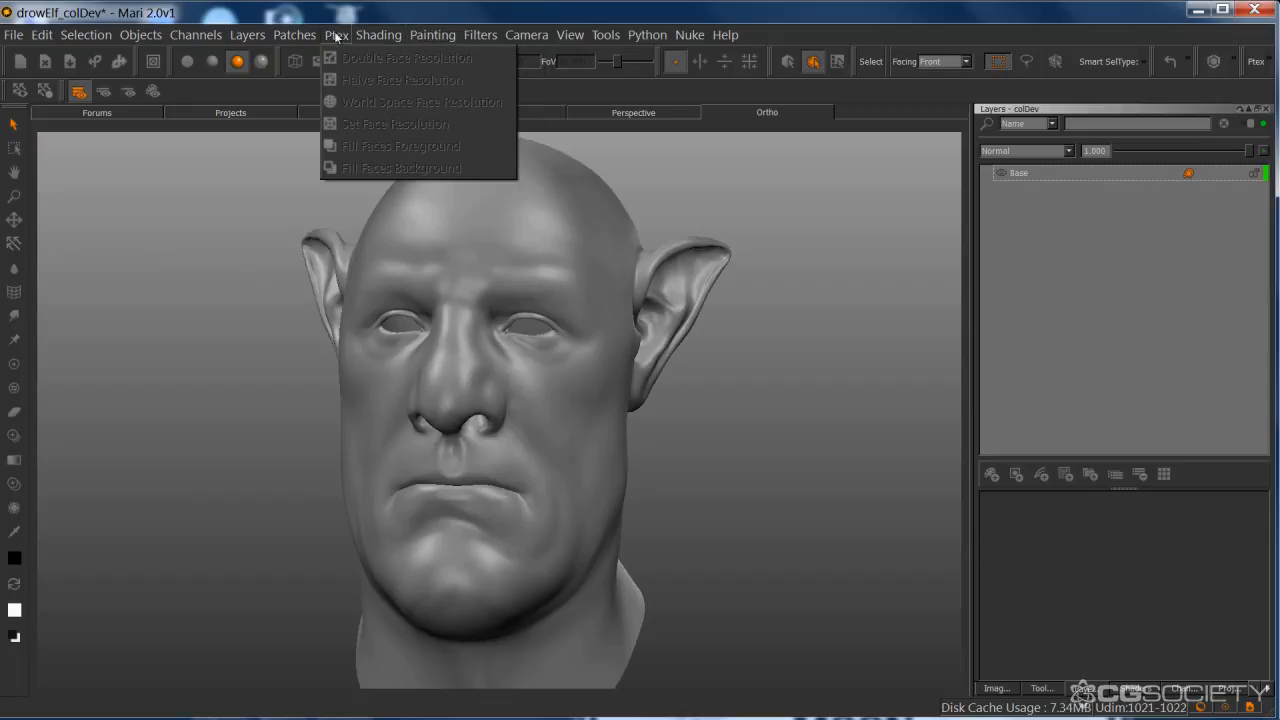
{"action": "mouse_move", "coordinate": [300, 38]}
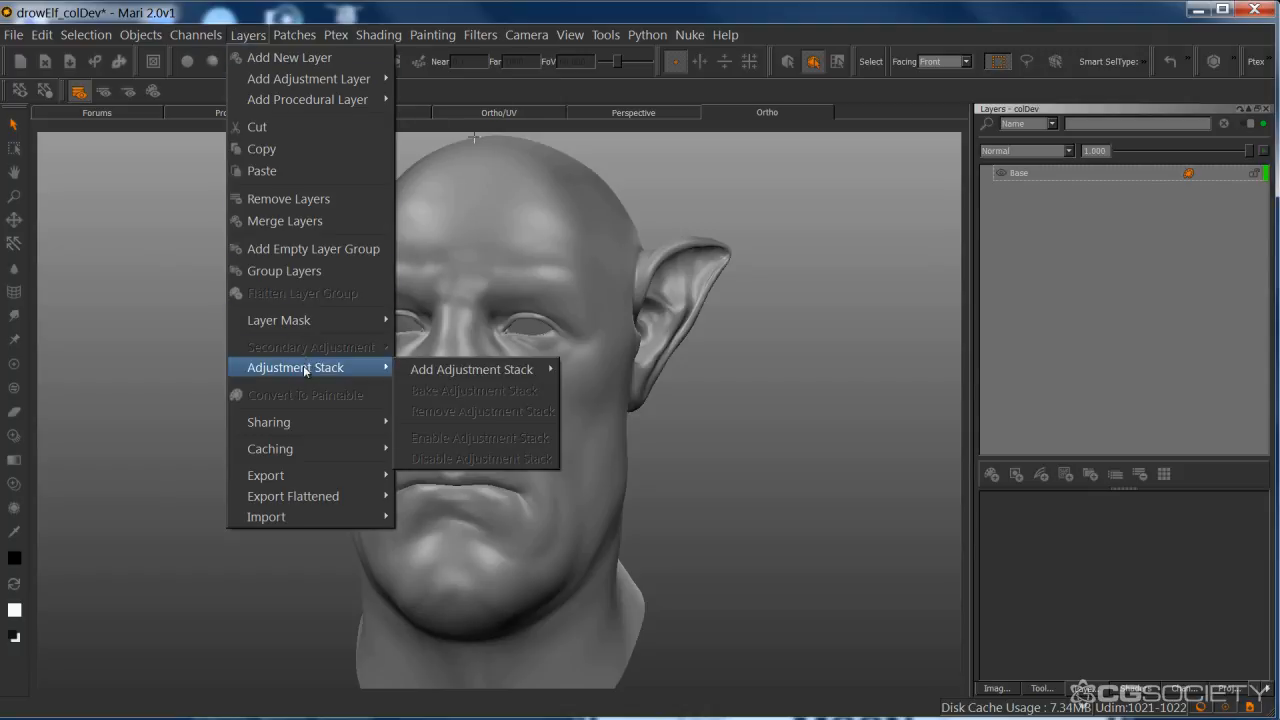
{"action": "mouse_move", "coordinate": [314, 320]}
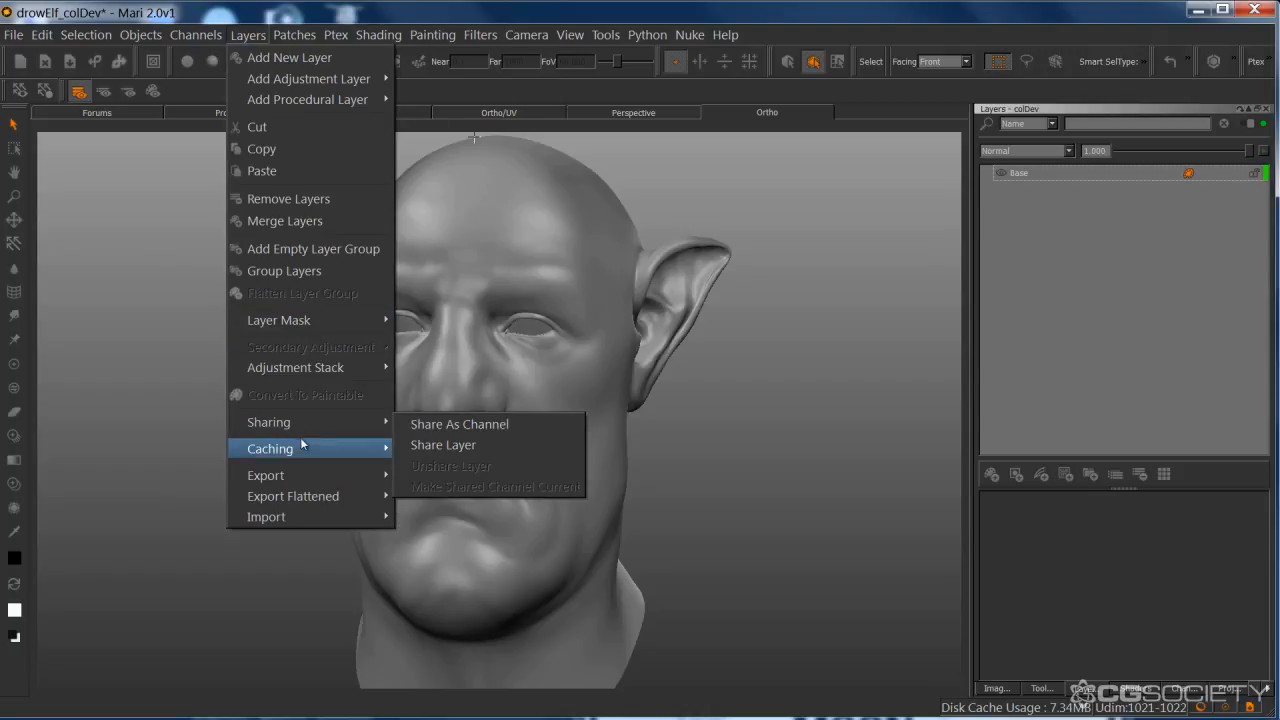
{"action": "mouse_move", "coordinate": [324, 104]}
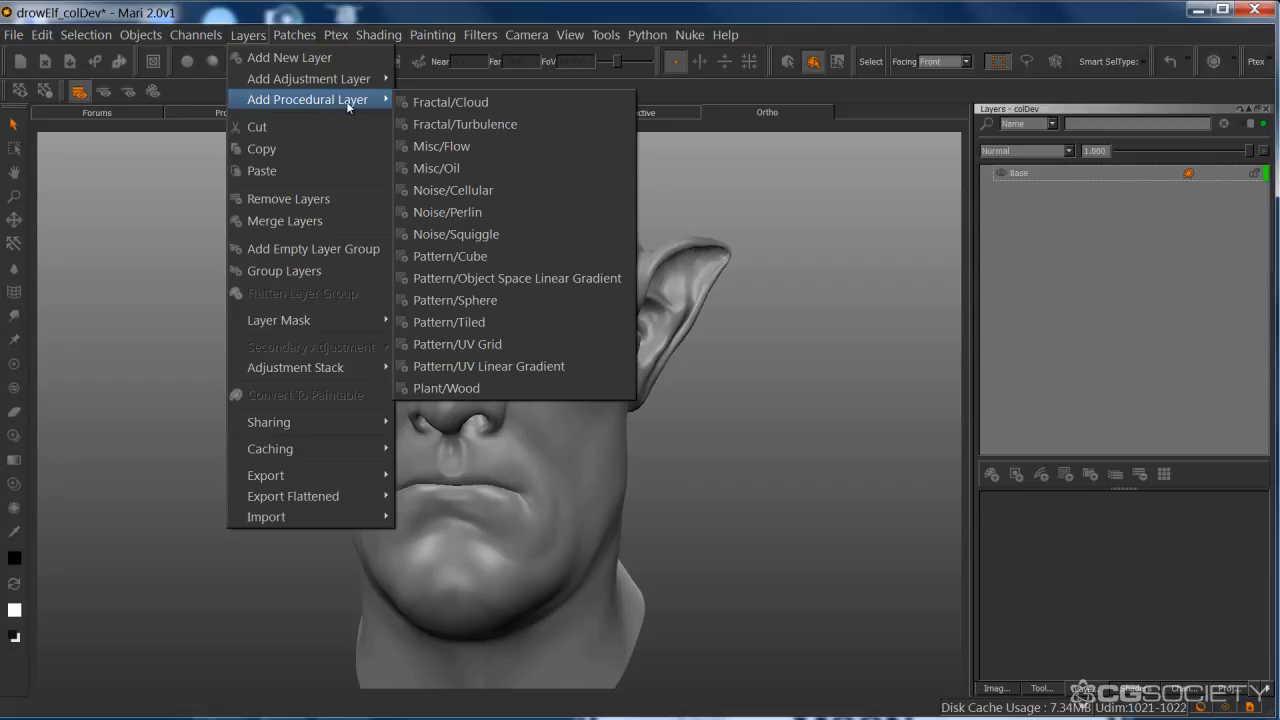
{"action": "left_click", "coordinate": [467, 324]}
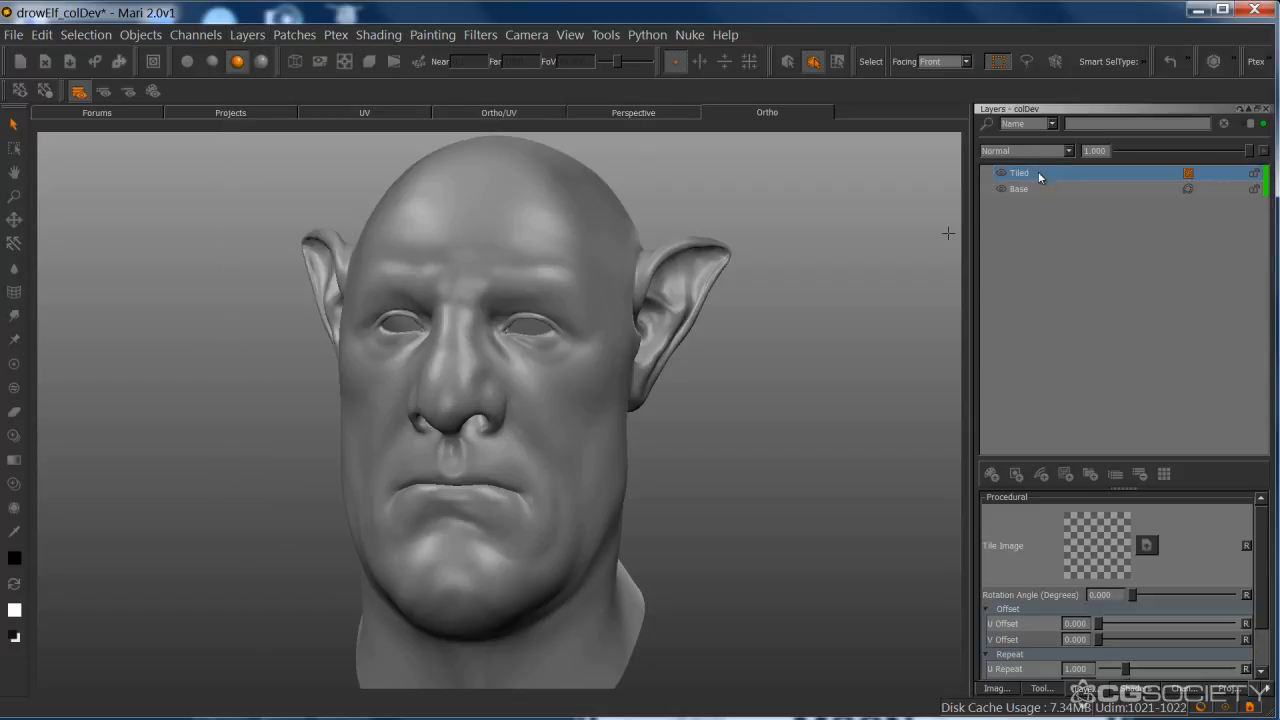
- Load tiledSkin.jpg as the tile image of the Tiled layer, enlarging its settings area for access
{"action": "left_click_drag", "start_coordinate": [1124, 488], "coordinate": [1124, 381]}
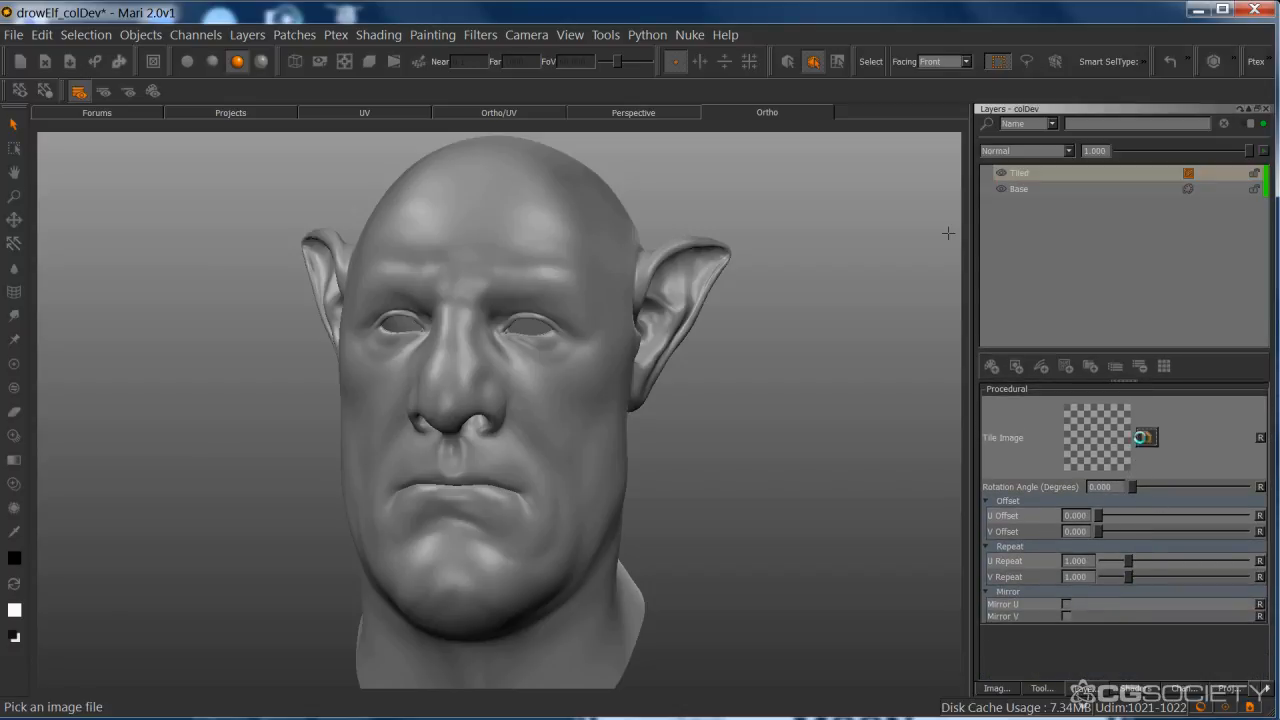
{"action": "left_click", "coordinate": [1146, 437]}
{"action": "left_click", "coordinate": [368, 376]}
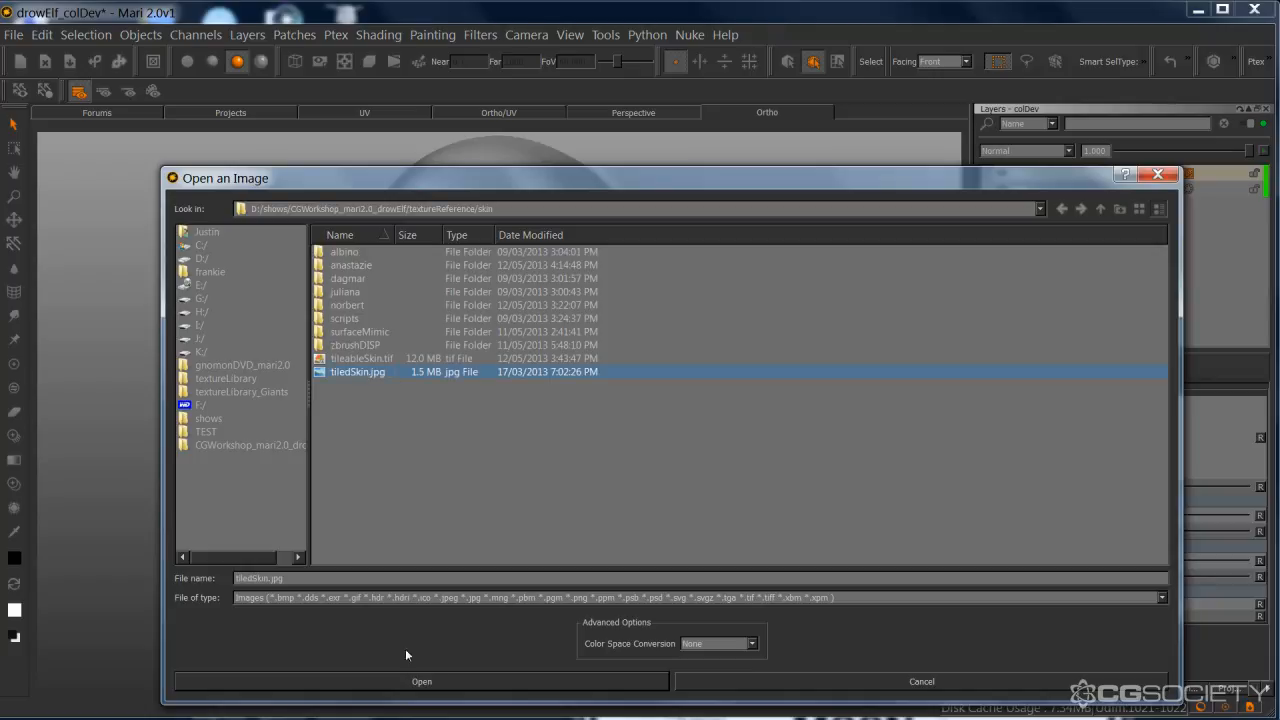
{"action": "left_click", "coordinate": [422, 681]}
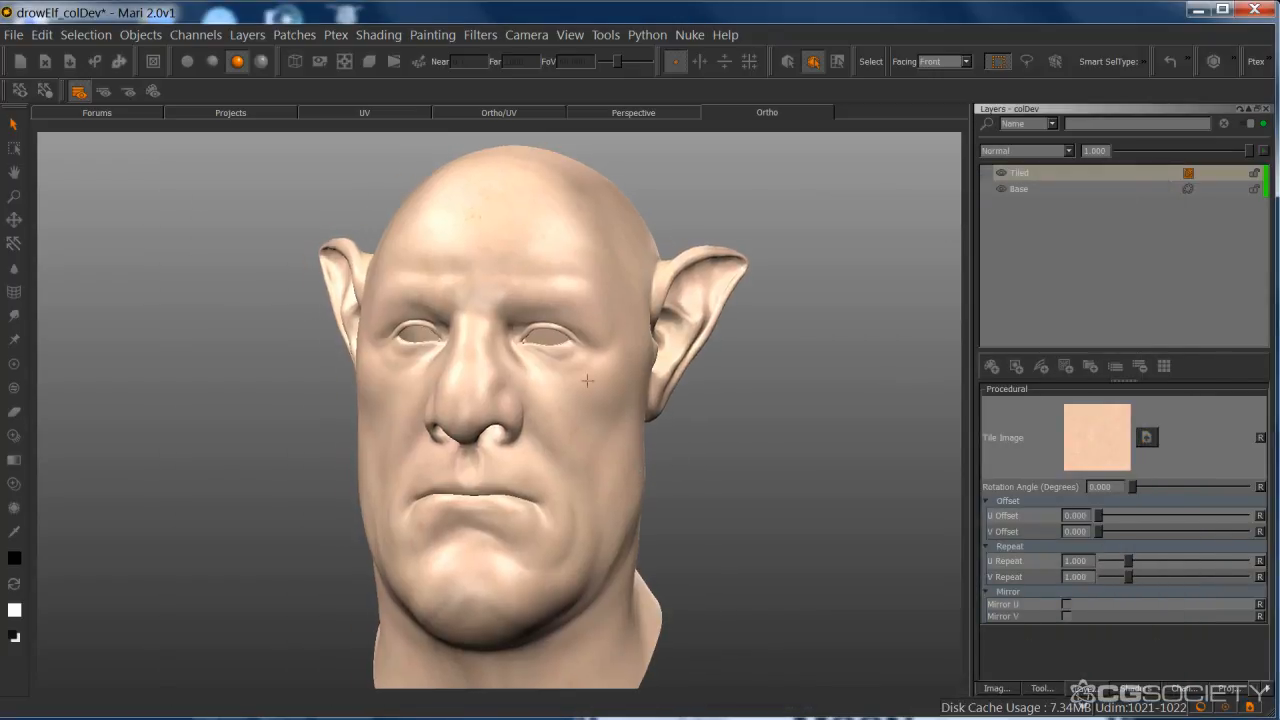
- Examine the skin texture's tiling on the side of the head under flat lighting
{"action": "left_click", "coordinate": [187, 61]}
{"action": "right_click_drag", "start_coordinate": [500, 390], "coordinate": [590, 380], "text": "alt"}
{"action": "left_click_drag", "start_coordinate": [590, 380], "coordinate": [677, 420], "text": "alt"}
{"action": "right_click_drag", "start_coordinate": [677, 420], "coordinate": [598, 405], "text": "alt"}
{"action": "left_click_drag", "start_coordinate": [598, 405], "coordinate": [649, 423], "text": "alt"}
{"action": "right_click_drag", "start_coordinate": [649, 423], "coordinate": [598, 399], "text": "alt"}
{"action": "left_click_drag", "start_coordinate": [598, 399], "coordinate": [570, 390], "text": "alt"}
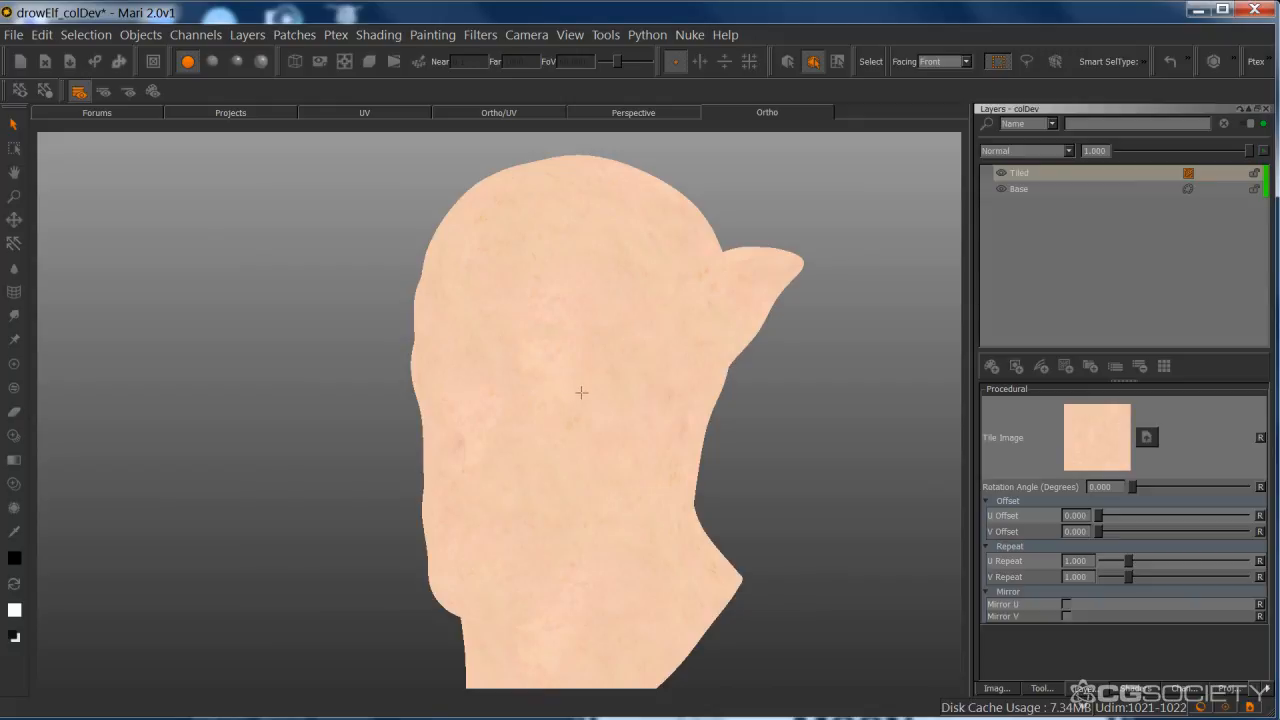
{"action": "right_click_drag", "start_coordinate": [612, 408], "coordinate": [651, 371], "text": "alt"}
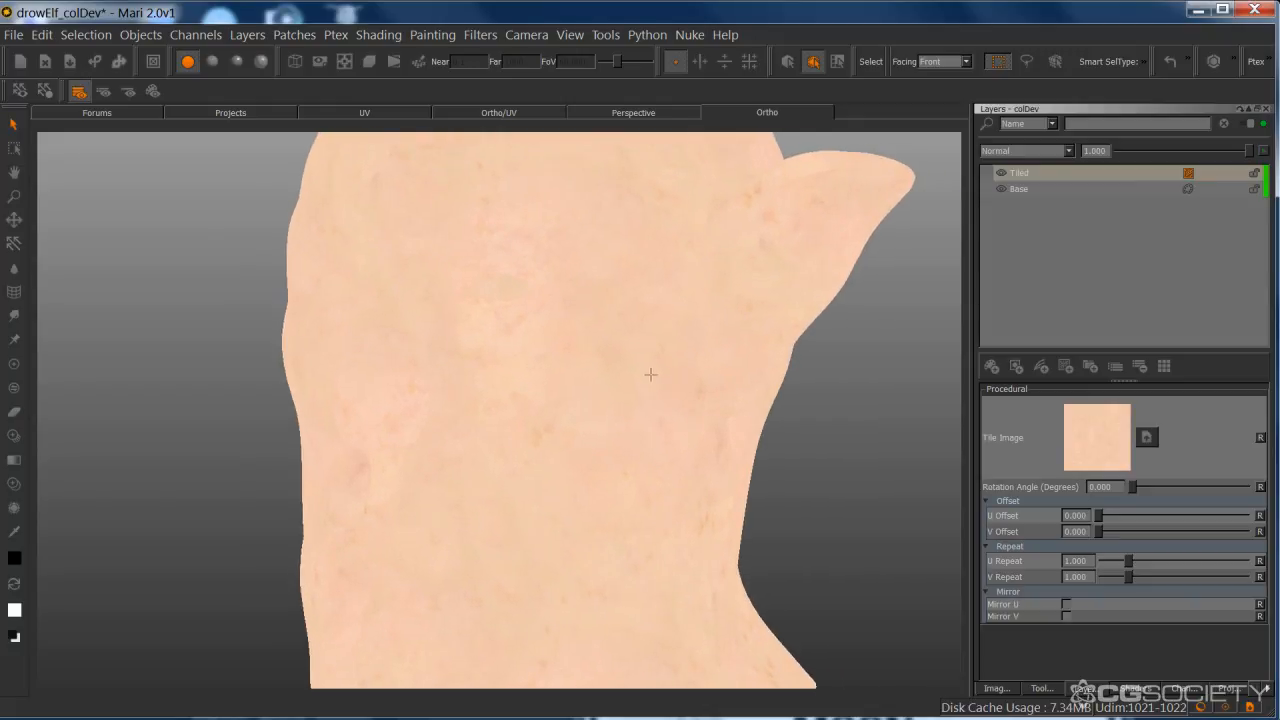
- Set both the U Repeat and V Repeat of the Tiled layer to 5
{"action": "double_click", "coordinate": [1077, 562]}
{"action": "type", "text": "5"}
{"action": "key", "text": "Return"}
{"action": "double_click", "coordinate": [1077, 577]}
{"action": "type", "text": "5"}
{"action": "key", "text": "Return"}
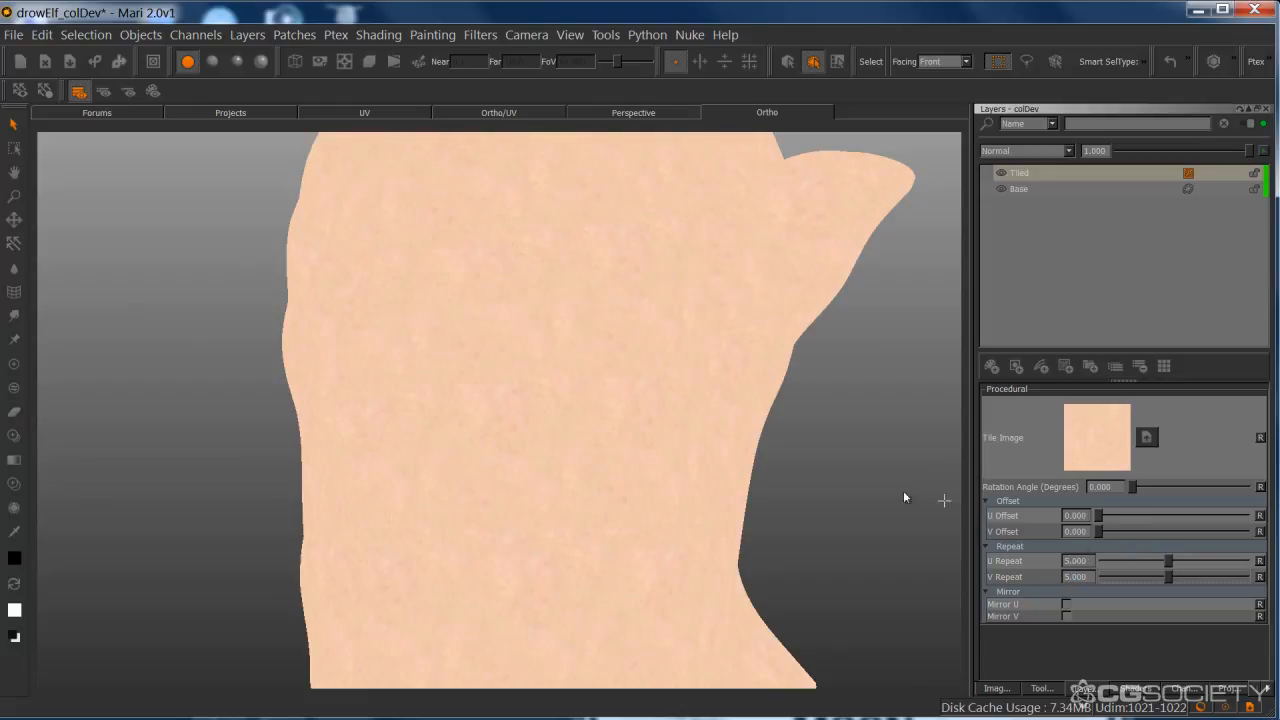
- Examine the denser skin tiling up close, using basic lighting to inspect the forehead and brow
{"action": "middle_click_drag", "start_coordinate": [683, 404], "coordinate": [697, 426], "text": "alt"}
{"action": "right_click_drag", "start_coordinate": [697, 426], "coordinate": [648, 346], "text": "alt"}
{"action": "left_click", "coordinate": [213, 63]}
{"action": "right_click_drag", "start_coordinate": [590, 430], "coordinate": [664, 403], "text": "alt"}
{"action": "mouse_move", "coordinate": [664, 403]}
{"action": "middle_mouse_down", "text": "alt"}
{"action": "mouse_move", "coordinate": [657, 388]}
{"action": "mouse_move", "coordinate": [523, 397]}
{"action": "middle_mouse_up", "text": "alt"}
{"action": "right_click_drag", "start_coordinate": [523, 397], "coordinate": [631, 394], "text": "alt"}
{"action": "left_click_drag", "start_coordinate": [631, 394], "coordinate": [657, 394], "text": "alt"}
{"action": "right_click_drag", "start_coordinate": [657, 394], "coordinate": [591, 506], "text": "alt"}
{"action": "middle_click_drag", "start_coordinate": [600, 260], "coordinate": [631, 557], "text": "alt"}
{"action": "left_click_drag", "start_coordinate": [612, 472], "coordinate": [660, 480], "text": "alt"}
{"action": "middle_click_drag", "start_coordinate": [470, 405], "coordinate": [730, 580], "text": "alt"}
{"action": "left_click_drag", "start_coordinate": [620, 535], "coordinate": [685, 521], "text": "alt"}
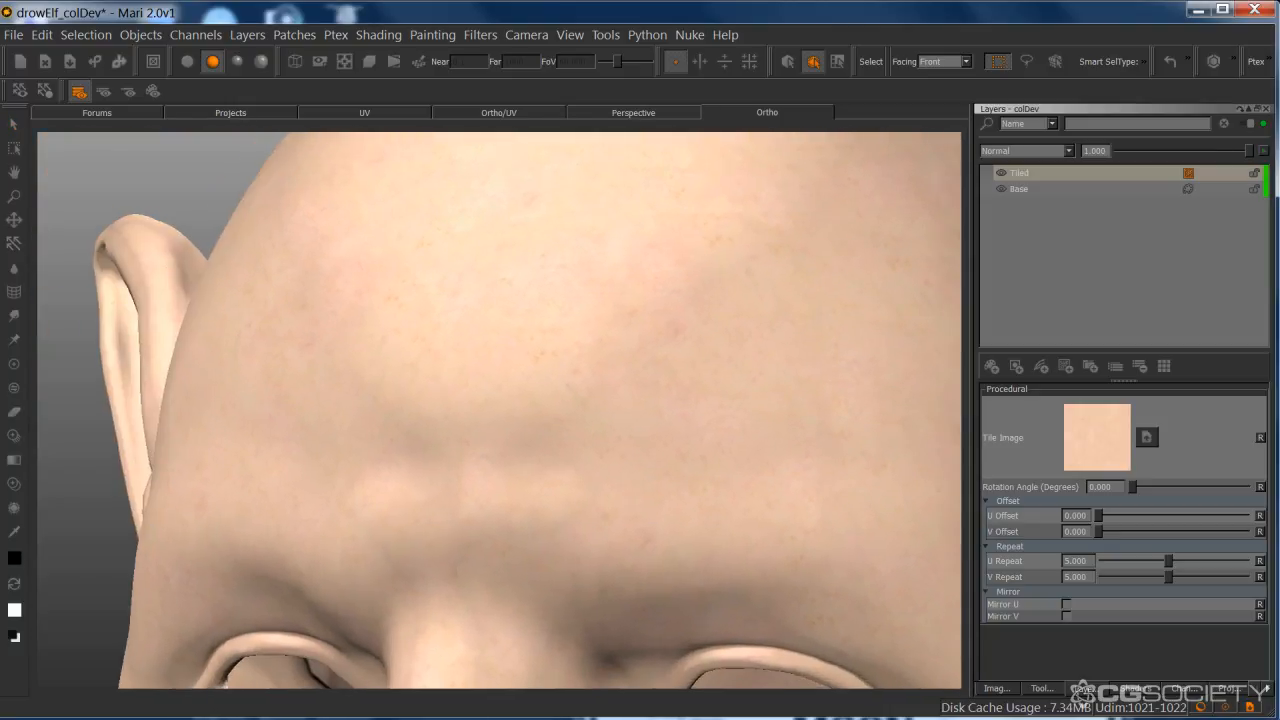
- Inspect the tiled skin texture around the eyes, nose and mouth
{"action": "middle_click_drag", "start_coordinate": [685, 521], "coordinate": [633, 297], "text": "alt"}
{"action": "right_click_drag", "start_coordinate": [671, 343], "coordinate": [600, 386], "text": "alt"}
{"action": "middle_click_drag", "start_coordinate": [600, 386], "coordinate": [656, 218], "text": "alt"}
{"action": "left_click_drag", "start_coordinate": [600, 405], "coordinate": [706, 395], "text": "alt"}
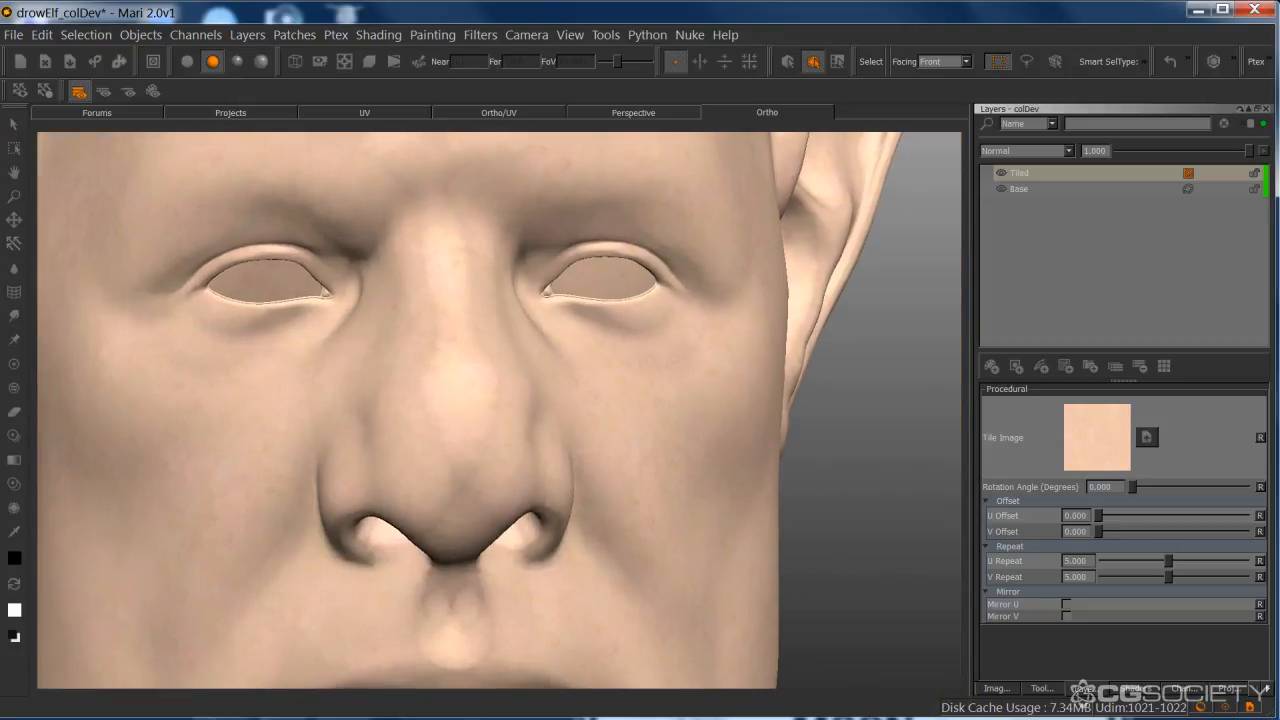
{"action": "middle_click_drag", "start_coordinate": [465, 477], "coordinate": [641, 453], "text": "alt"}
{"action": "left_click_drag", "start_coordinate": [641, 453], "coordinate": [671, 443], "text": "alt"}
{"action": "right_click_drag", "start_coordinate": [671, 443], "coordinate": [609, 452], "text": "alt"}
{"action": "middle_click_drag", "start_coordinate": [609, 452], "coordinate": [638, 303], "text": "alt"}
- Inspect the tiled skin texture on the pointed ear up close and switch the view to flat lighting
{"action": "left_click_drag", "start_coordinate": [660, 403], "coordinate": [615, 418], "text": "alt"}
{"action": "middle_click_drag", "start_coordinate": [646, 391], "coordinate": [574, 491], "text": "alt"}
{"action": "left_click_drag", "start_coordinate": [574, 491], "coordinate": [531, 483], "text": "alt"}
{"action": "middle_click_drag", "start_coordinate": [531, 483], "coordinate": [430, 560], "text": "alt"}
{"action": "right_click_drag", "start_coordinate": [430, 560], "coordinate": [525, 520], "text": "alt"}
{"action": "right_click_drag", "start_coordinate": [640, 470], "coordinate": [780, 400], "text": "alt"}
{"action": "middle_click_drag", "start_coordinate": [780, 400], "coordinate": [374, 529], "text": "alt"}
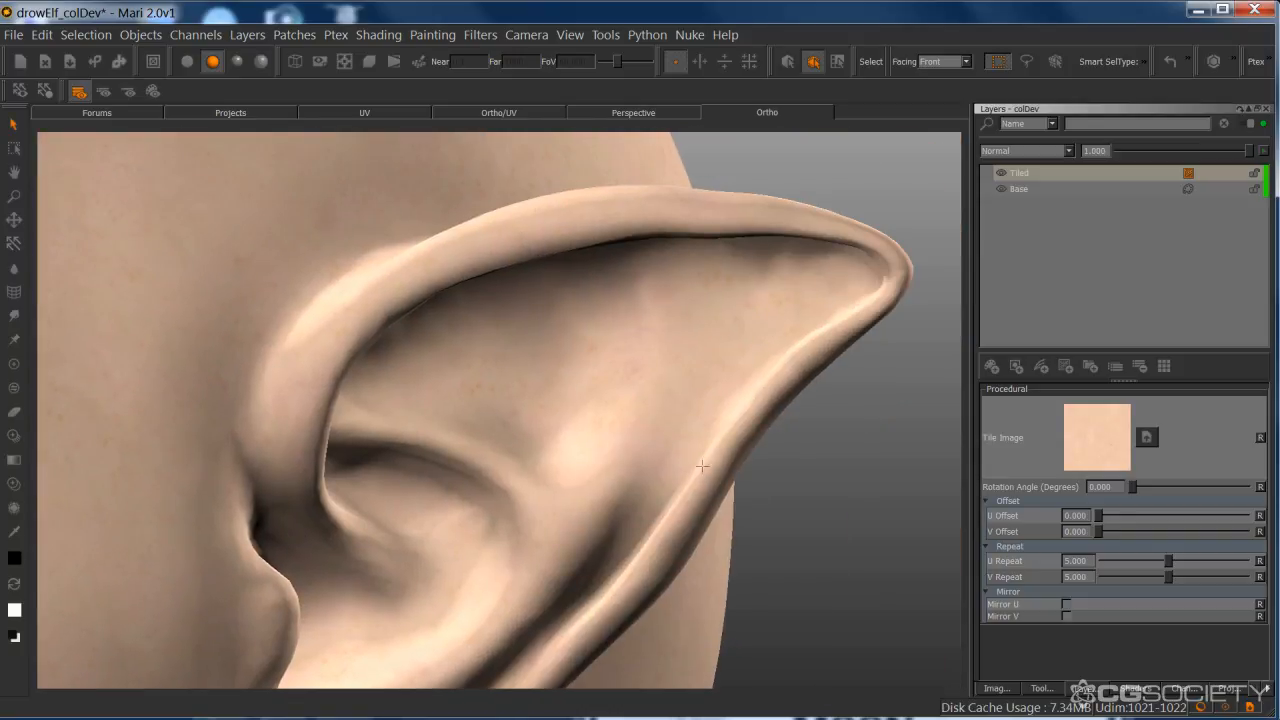
{"action": "left_click", "coordinate": [187, 61]}
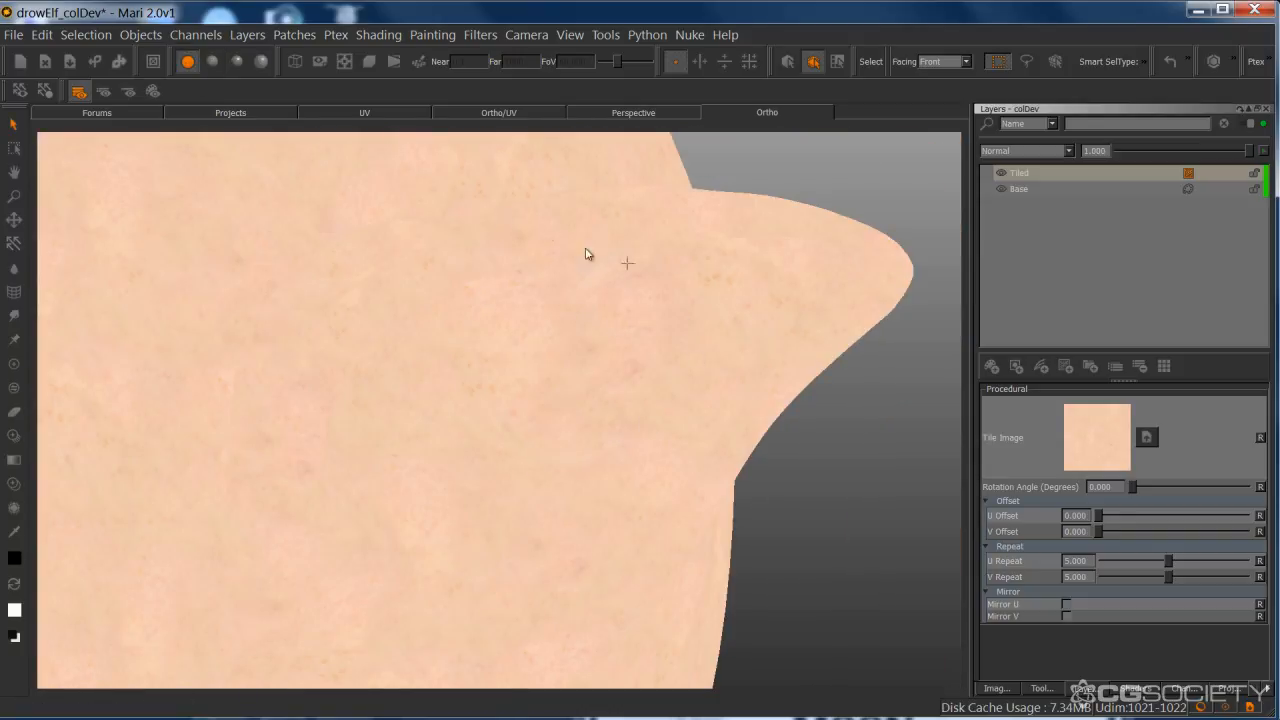
- Inspect the tiled skin across the nose and eyes up close in basic lighting, and compare it with flat lighting
{"action": "left_click", "coordinate": [213, 61]}
{"action": "right_click_drag", "start_coordinate": [469, 240], "coordinate": [491, 403], "text": "alt"}
{"action": "mouse_move", "coordinate": [491, 403]}
{"action": "middle_mouse_down", "text": "alt"}
{"action": "mouse_move", "coordinate": [516, 349]}
{"action": "mouse_move", "coordinate": [631, 247]}
{"action": "middle_mouse_up", "text": "alt"}
{"action": "left_click_drag", "start_coordinate": [563, 374], "coordinate": [506, 403], "text": "alt"}
{"action": "middle_click_drag", "start_coordinate": [506, 403], "coordinate": [520, 323], "text": "alt"}
{"action": "left_click_drag", "start_coordinate": [520, 323], "coordinate": [620, 437], "text": "alt"}
{"action": "right_click_drag", "start_coordinate": [620, 437], "coordinate": [775, 441], "text": "alt"}
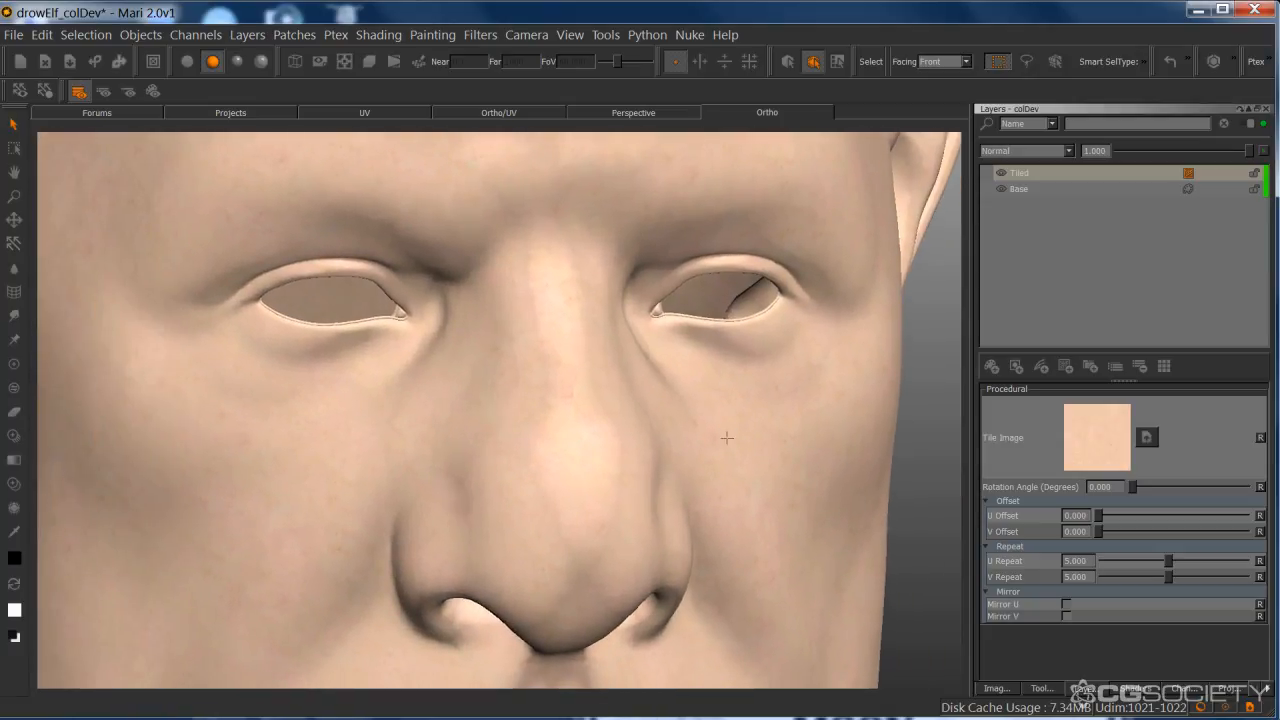
{"action": "right_click_drag", "start_coordinate": [591, 433], "coordinate": [714, 437], "text": "alt"}
{"action": "left_click_drag", "start_coordinate": [714, 437], "coordinate": [666, 431], "text": "alt"}
{"action": "mouse_move", "coordinate": [666, 431]}
{"action": "right_mouse_down", "text": "alt"}
{"action": "mouse_move", "coordinate": [631, 431]}
{"action": "mouse_move", "coordinate": [660, 425]}
{"action": "right_mouse_up", "text": "alt"}
{"action": "left_click_drag", "start_coordinate": [618, 430], "coordinate": [686, 446], "text": "alt"}
{"action": "right_click_drag", "start_coordinate": [686, 446], "coordinate": [751, 434], "text": "alt"}
{"action": "left_click_drag", "start_coordinate": [751, 434], "coordinate": [630, 448], "text": "alt"}
{"action": "left_click", "coordinate": [187, 62]}
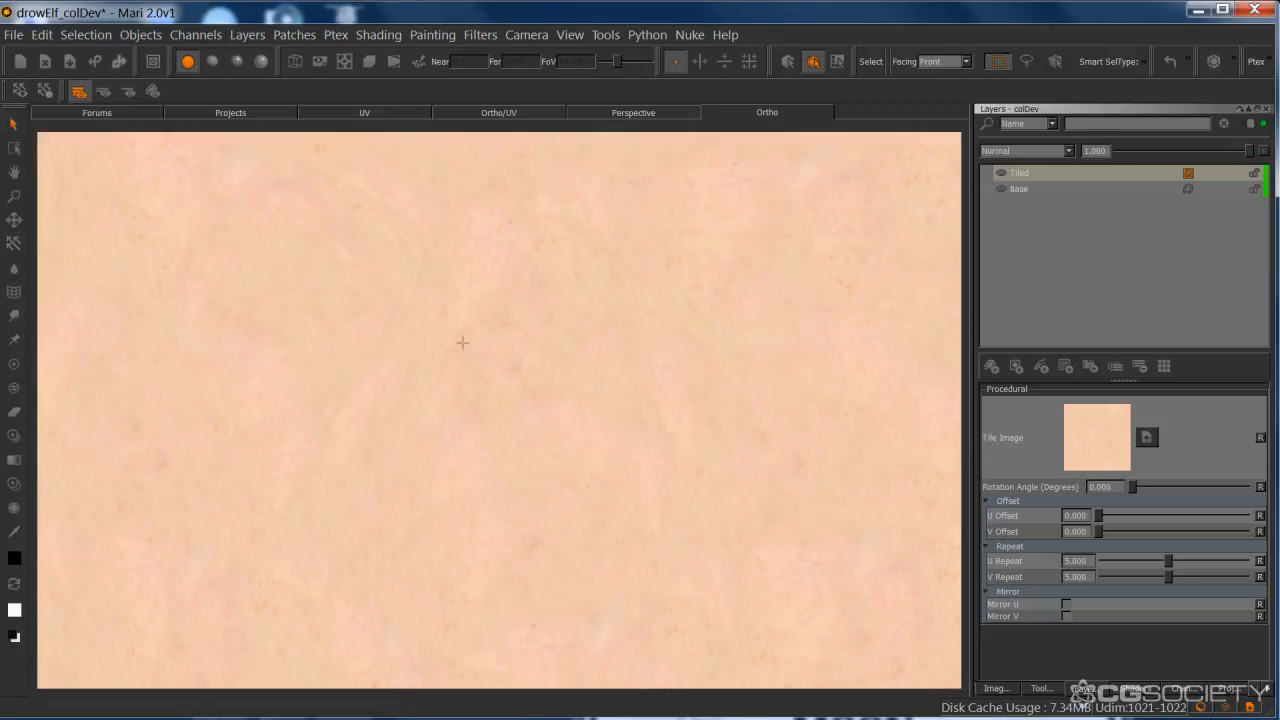
- Return to basic lighting and examine the tiled skin over the whole head from the front and side
{"action": "left_click", "coordinate": [212, 62]}
{"action": "right_click_drag", "start_coordinate": [640, 436], "coordinate": [533, 443], "text": "alt"}
{"action": "middle_click_drag", "start_coordinate": [533, 443], "coordinate": [548, 370], "text": "alt"}
{"action": "left_click_drag", "start_coordinate": [547, 370], "coordinate": [598, 398], "text": "alt"}
{"action": "right_click_drag", "start_coordinate": [598, 398], "coordinate": [540, 446], "text": "alt"}
{"action": "left_click_drag", "start_coordinate": [540, 446], "coordinate": [680, 454], "text": "alt"}
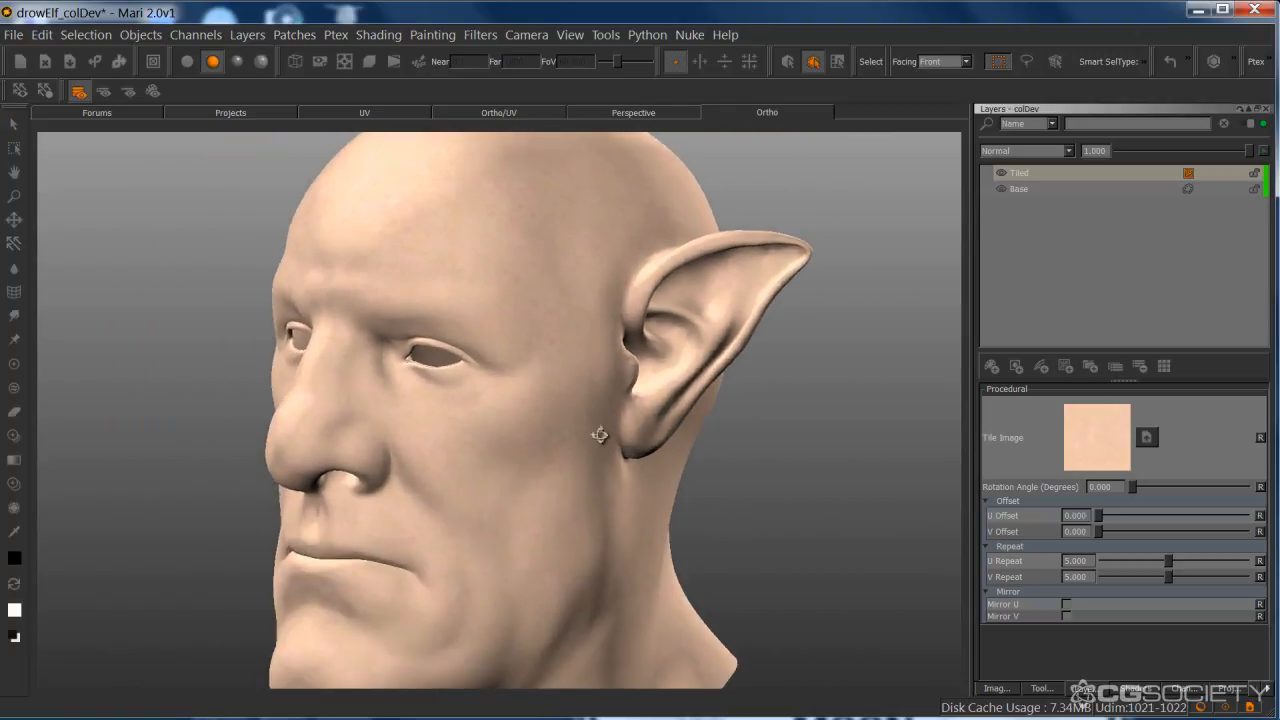
{"action": "left_click_drag", "start_coordinate": [575, 469], "coordinate": [570, 462], "text": "alt"}
{"action": "middle_click_drag", "start_coordinate": [570, 462], "coordinate": [668, 434], "text": "alt"}
{"action": "left_click_drag", "start_coordinate": [660, 436], "coordinate": [687, 450], "text": "alt"}
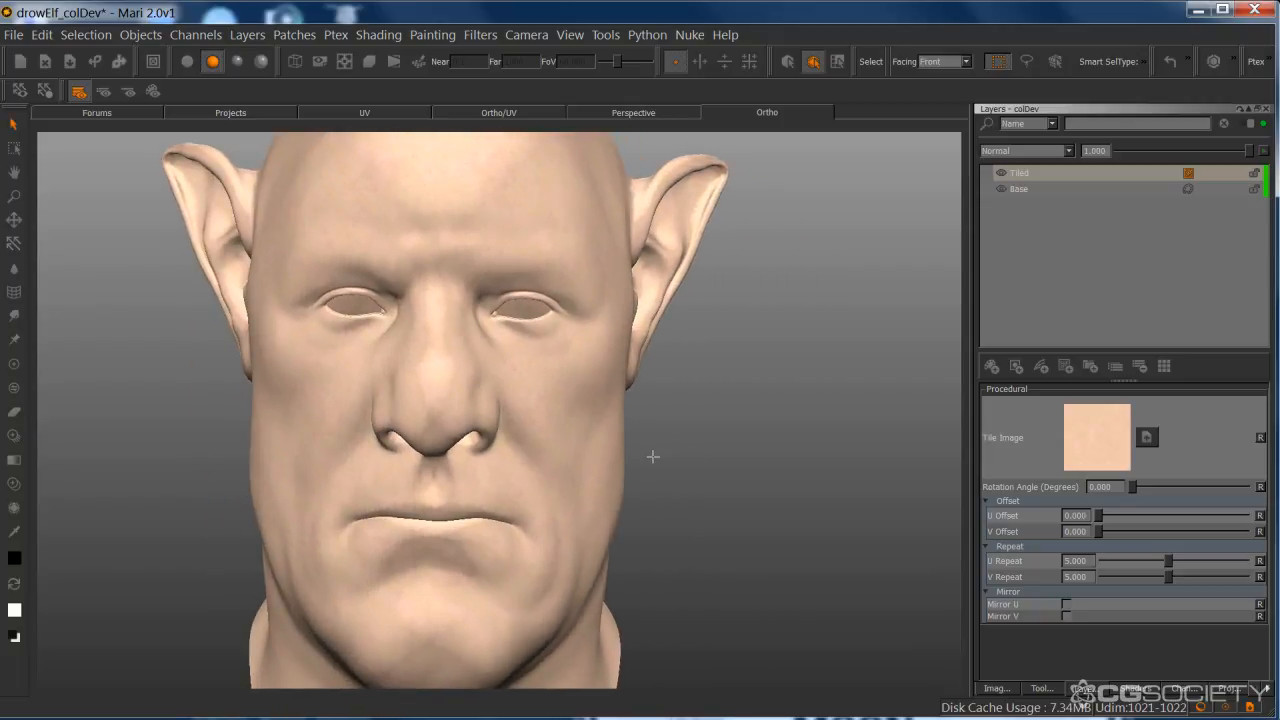
{"action": "left_click_drag", "start_coordinate": [678, 372], "coordinate": [628, 456], "text": "alt"}
{"action": "left_click_drag", "start_coordinate": [671, 518], "coordinate": [614, 516], "text": "alt"}
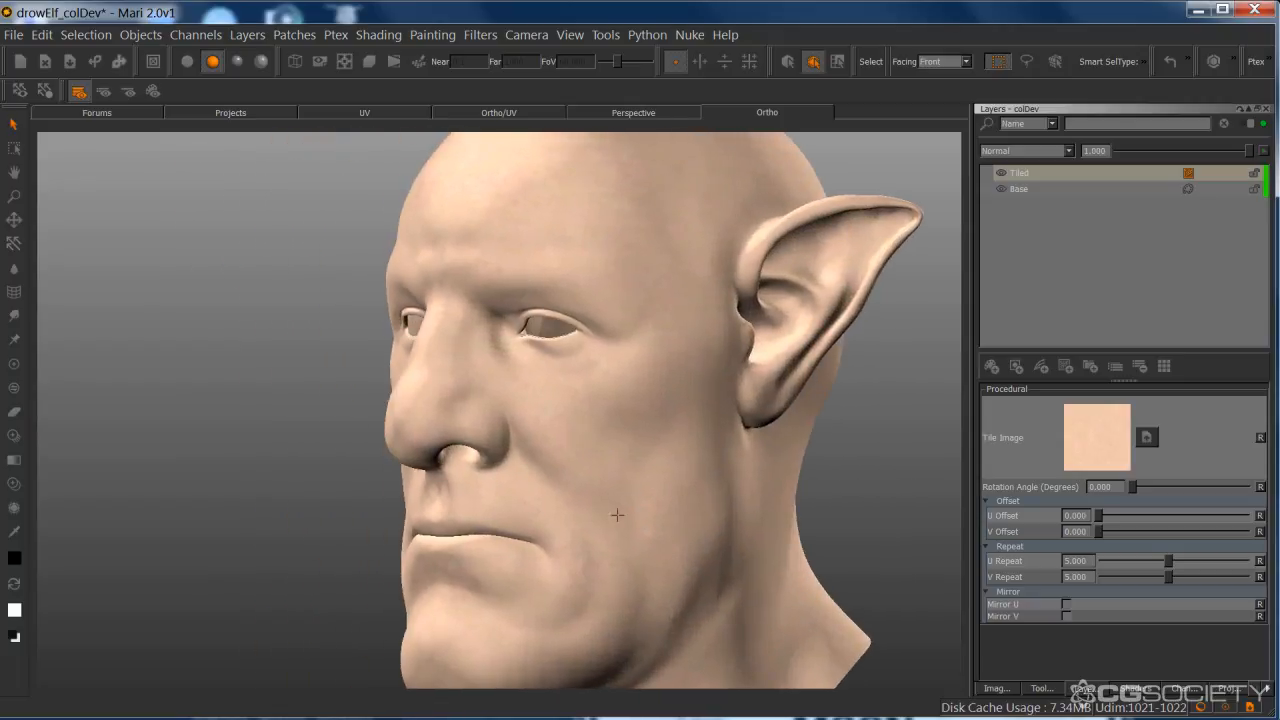
{"action": "left_click_drag", "start_coordinate": [533, 400], "coordinate": [618, 389], "text": "alt"}
{"action": "left_click_drag", "start_coordinate": [566, 468], "coordinate": [477, 481], "text": "alt"}
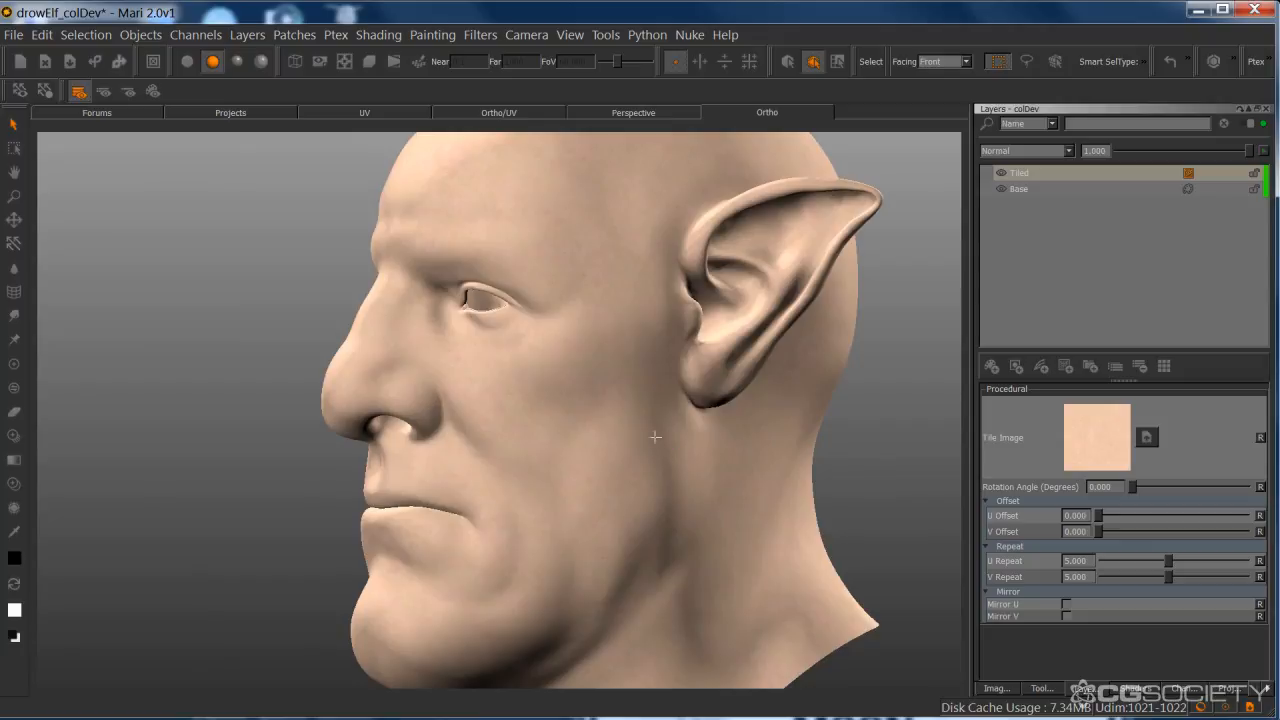
- Inspect the tiled skin up close on the cheek and jaw, and check the opposite side of the face
{"action": "middle_click_drag", "start_coordinate": [663, 458], "coordinate": [606, 503], "text": "alt"}
{"action": "right_click_drag", "start_coordinate": [606, 503], "coordinate": [708, 411], "text": "alt"}
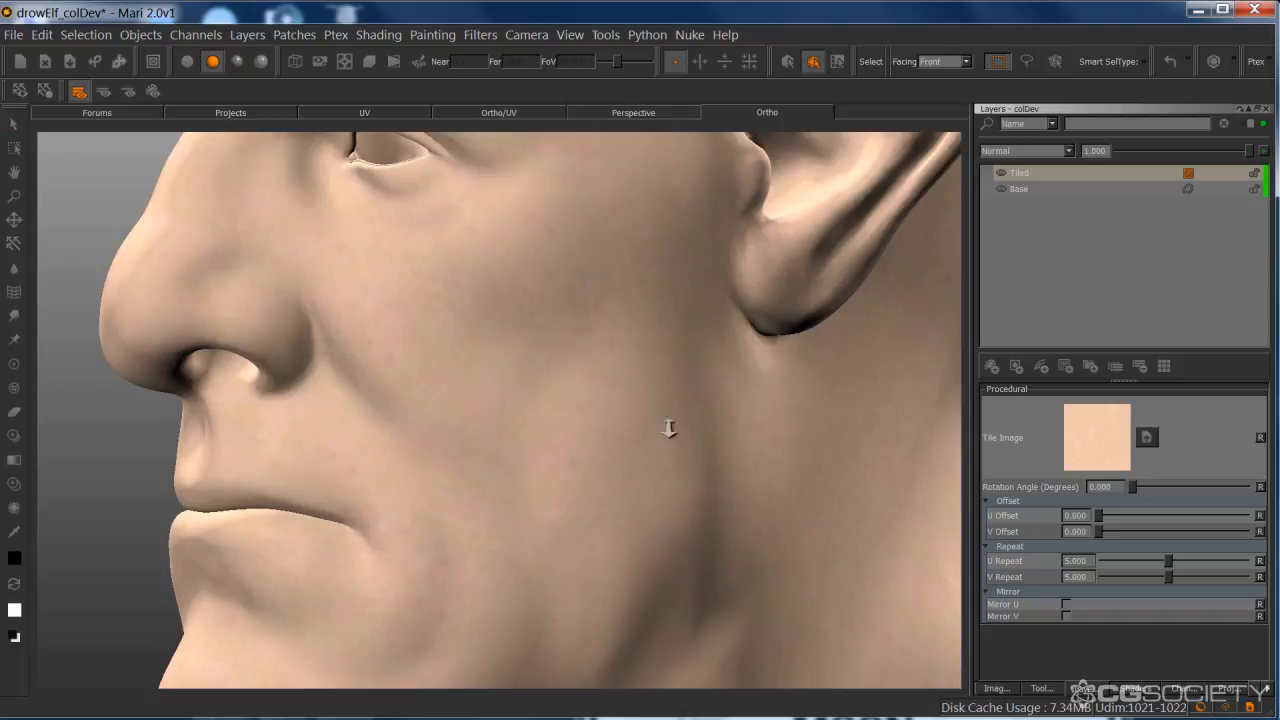
{"action": "right_click_drag", "start_coordinate": [629, 449], "coordinate": [699, 419], "text": "alt"}
{"action": "middle_click_drag", "start_coordinate": [638, 514], "coordinate": [592, 613], "text": "alt"}
{"action": "right_click_drag", "start_coordinate": [697, 460], "coordinate": [609, 490], "text": "alt"}
{"action": "middle_click_drag", "start_coordinate": [609, 490], "coordinate": [639, 623], "text": "alt"}
{"action": "right_click_drag", "start_coordinate": [589, 540], "coordinate": [746, 434], "text": "alt"}
{"action": "middle_click_drag", "start_coordinate": [746, 434], "coordinate": [657, 474], "text": "alt"}
{"action": "right_click_drag", "start_coordinate": [726, 494], "coordinate": [552, 468], "text": "alt"}
{"action": "middle_click_drag", "start_coordinate": [610, 478], "coordinate": [651, 454], "text": "alt"}
{"action": "left_click_drag", "start_coordinate": [620, 462], "coordinate": [745, 492], "text": "alt"}
{"action": "middle_click_drag", "start_coordinate": [745, 492], "coordinate": [890, 492], "text": "alt"}
{"action": "middle_click_drag", "start_coordinate": [605, 500], "coordinate": [704, 492], "text": "alt"}
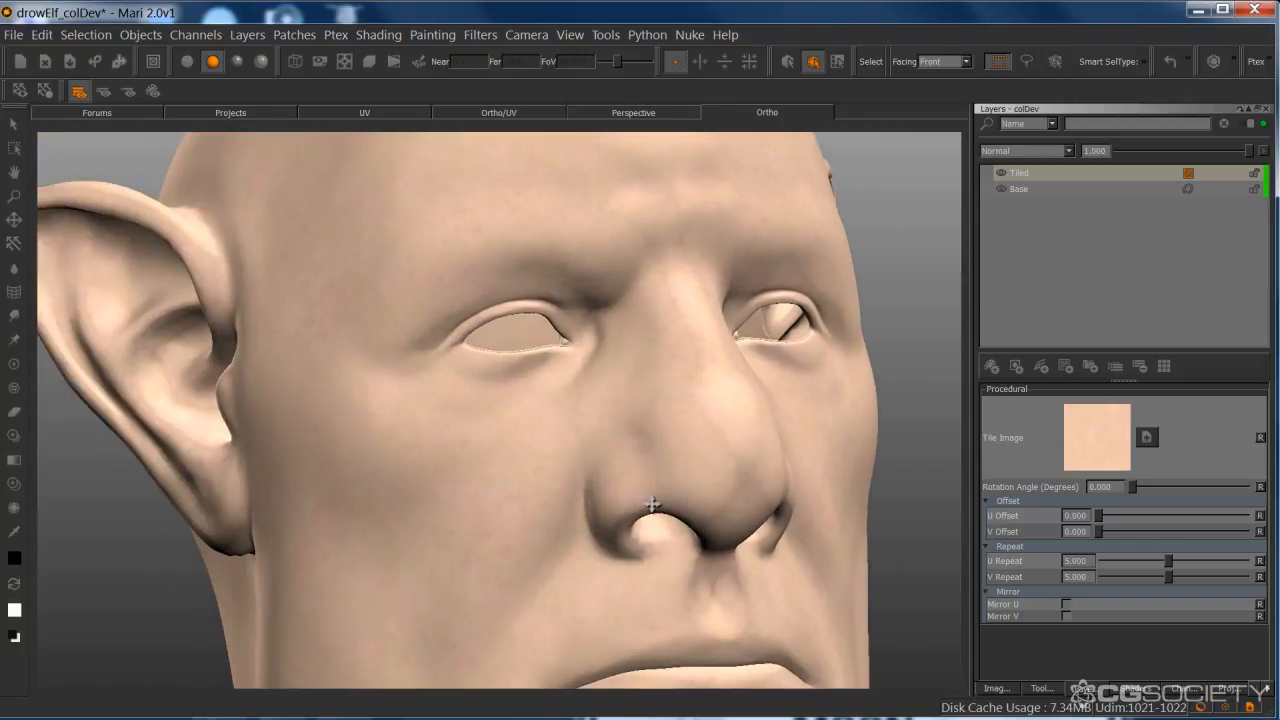
- Examine the tiled skin around the mouth and chin from below and turn towards the side of the face
{"action": "left_click_drag", "start_coordinate": [654, 508], "coordinate": [735, 502], "text": "alt"}
{"action": "middle_click_drag", "start_coordinate": [640, 515], "coordinate": [702, 414], "text": "alt"}
{"action": "mouse_move", "coordinate": [651, 463]}
{"action": "left_mouse_down", "text": "alt"}
{"action": "mouse_move", "coordinate": [714, 457]}
{"action": "mouse_move", "coordinate": [632, 460]}
{"action": "left_mouse_up", "text": "alt"}
{"action": "right_click_drag", "start_coordinate": [665, 474], "coordinate": [590, 480], "text": "alt"}
{"action": "middle_click_drag", "start_coordinate": [640, 493], "coordinate": [622, 467], "text": "alt"}
{"action": "left_click_drag", "start_coordinate": [690, 472], "coordinate": [601, 465], "text": "alt"}
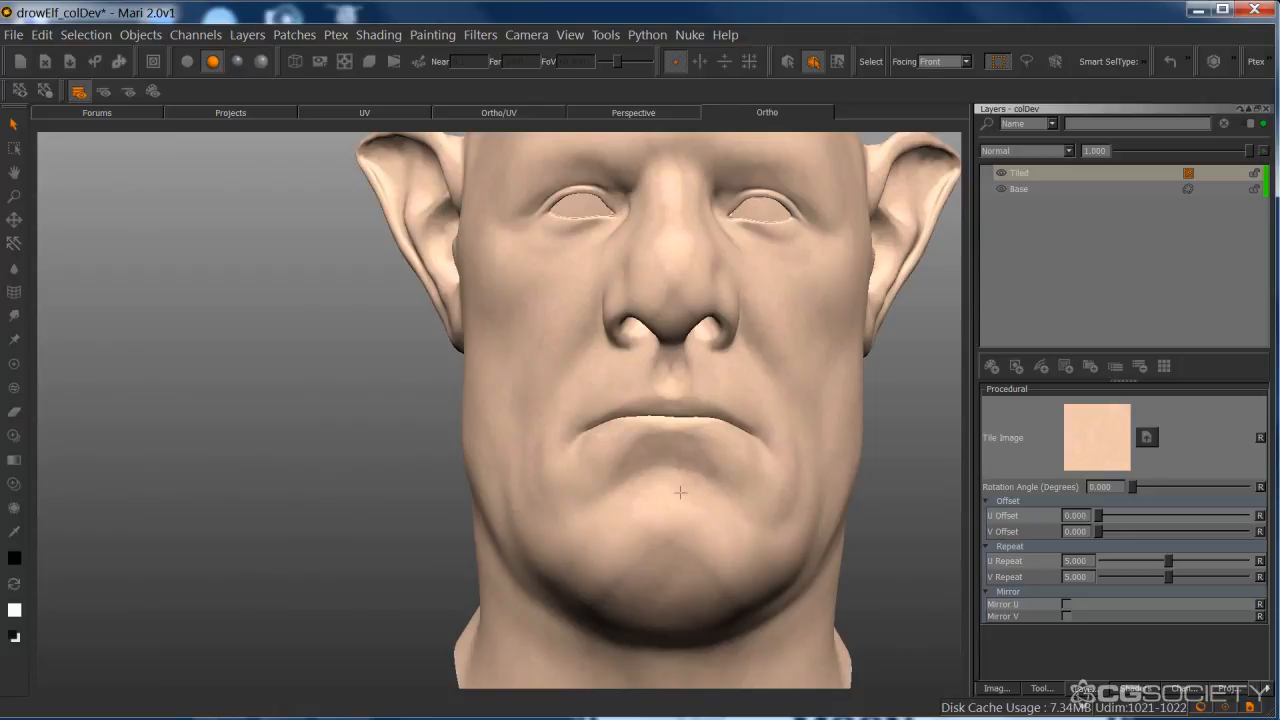
{"action": "middle_click_drag", "start_coordinate": [680, 492], "coordinate": [597, 527], "text": "alt"}
{"action": "left_click_drag", "start_coordinate": [597, 527], "coordinate": [520, 522], "text": "alt"}
{"action": "middle_click_drag", "start_coordinate": [756, 474], "coordinate": [655, 442], "text": "alt"}
{"action": "right_click_drag", "start_coordinate": [655, 442], "coordinate": [592, 455], "text": "alt"}
{"action": "middle_click_drag", "start_coordinate": [600, 475], "coordinate": [590, 505], "text": "alt"}
{"action": "left_click_drag", "start_coordinate": [626, 526], "coordinate": [543, 517], "text": "alt"}
{"action": "left_click_drag", "start_coordinate": [655, 510], "coordinate": [588, 506], "text": "alt"}
- Inspect the tiled skin up close along the jawline and neck beneath the ear
{"action": "middle_click_drag", "start_coordinate": [651, 480], "coordinate": [537, 503], "text": "alt"}
{"action": "right_click_drag", "start_coordinate": [545, 502], "coordinate": [691, 480], "text": "alt"}
{"action": "middle_click_drag", "start_coordinate": [668, 480], "coordinate": [604, 383], "text": "alt"}
{"action": "right_click_drag", "start_coordinate": [604, 383], "coordinate": [662, 472], "text": "alt"}
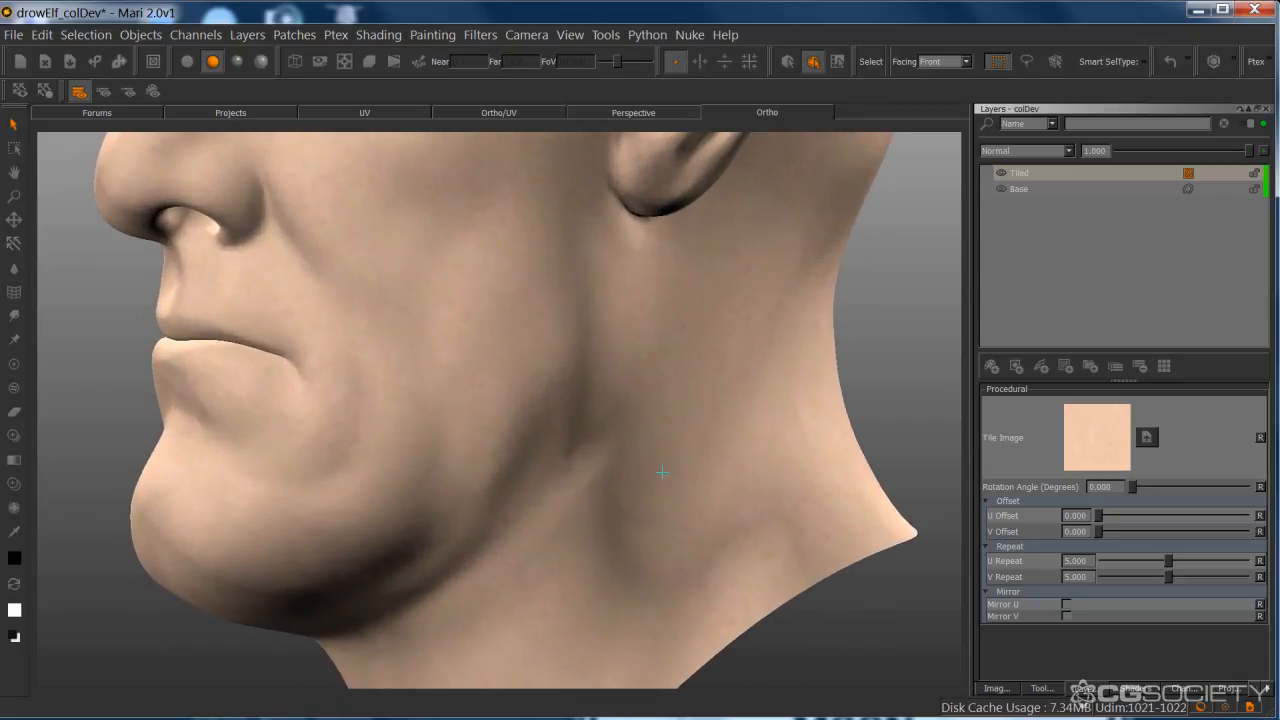
{"action": "middle_click_drag", "start_coordinate": [682, 474], "coordinate": [692, 446], "text": "alt"}
{"action": "right_click_drag", "start_coordinate": [692, 446], "coordinate": [717, 466], "text": "alt"}
{"action": "mouse_move", "coordinate": [717, 466]}
{"action": "left_mouse_down", "text": "alt"}
{"action": "mouse_move", "coordinate": [664, 468]}
{"action": "mouse_move", "coordinate": [731, 457]}
{"action": "mouse_move", "coordinate": [692, 466]}
{"action": "left_mouse_up", "text": "alt"}
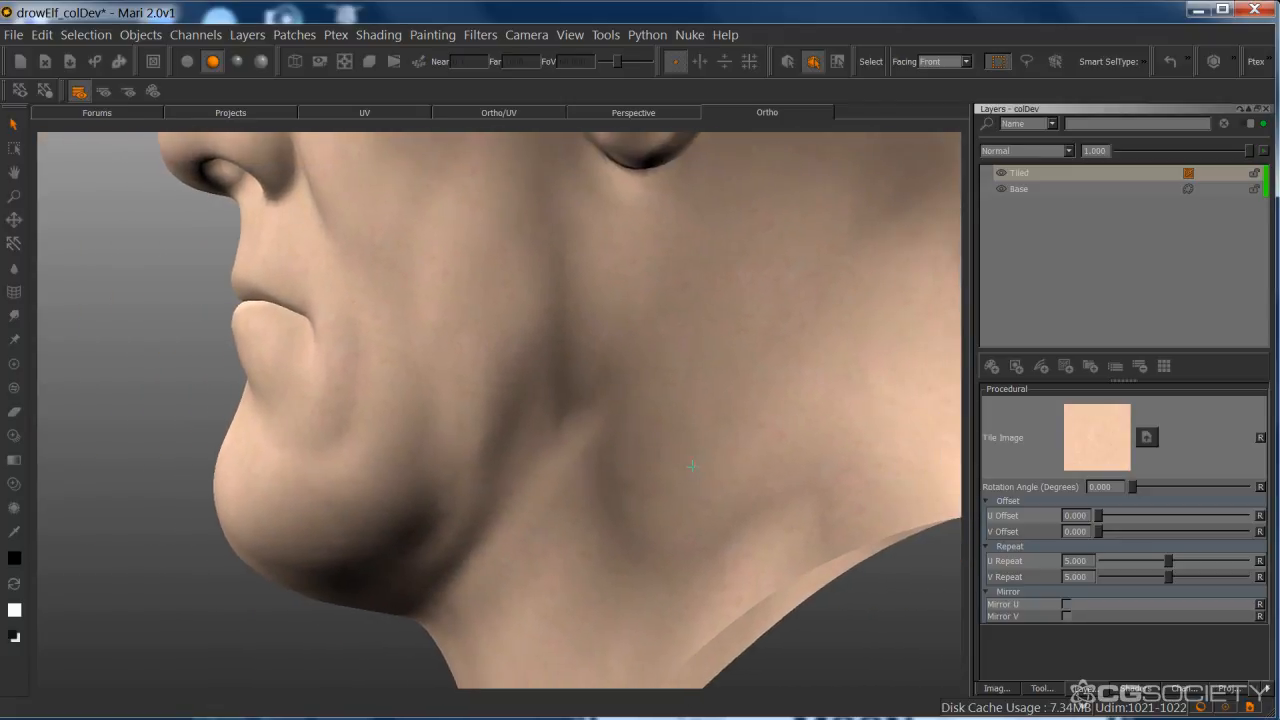
{"action": "middle_click_drag", "start_coordinate": [620, 463], "coordinate": [638, 590], "text": "alt"}
{"action": "right_click_drag", "start_coordinate": [638, 590], "coordinate": [545, 480], "text": "alt"}
{"action": "middle_click_drag", "start_coordinate": [545, 480], "coordinate": [538, 535], "text": "alt"}
{"action": "left_click_drag", "start_coordinate": [560, 522], "coordinate": [745, 513], "text": "alt"}
{"action": "mouse_move", "coordinate": [705, 472]}
{"action": "middle_mouse_down", "text": "alt"}
{"action": "mouse_move", "coordinate": [685, 483]}
{"action": "mouse_move", "coordinate": [712, 457]}
{"action": "middle_mouse_up", "text": "alt"}
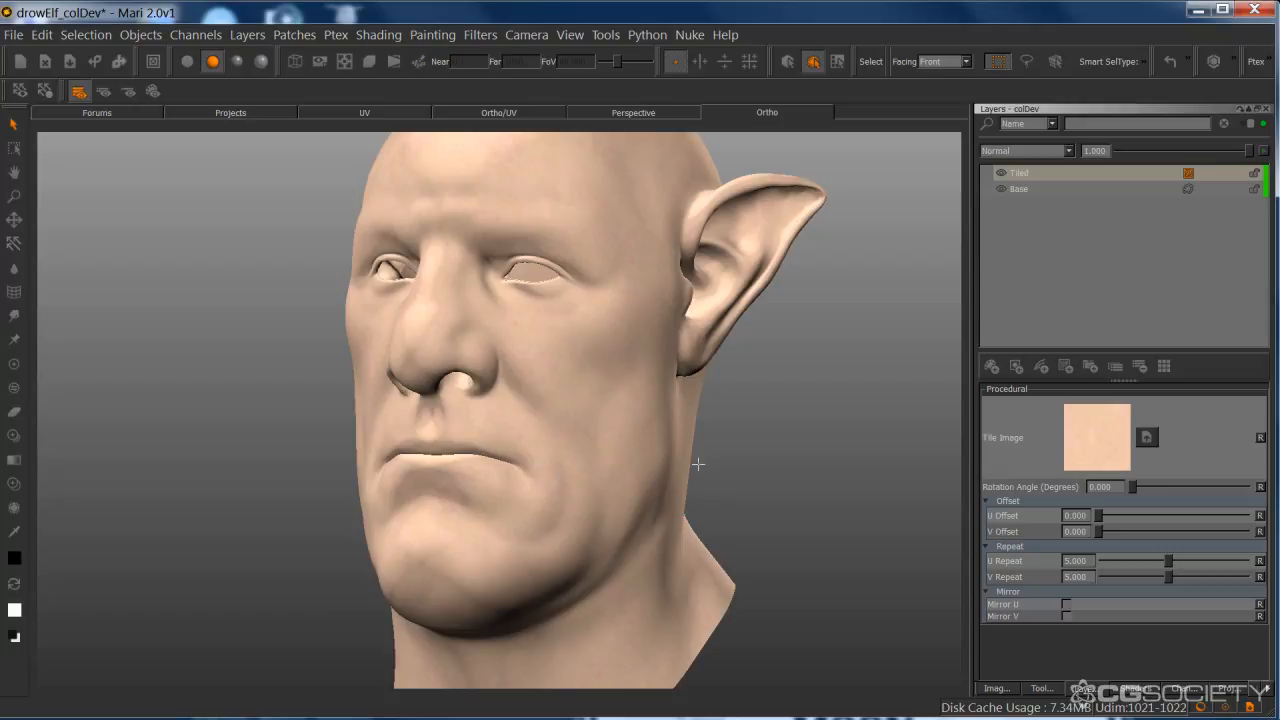
- Review the skin tiling on the full head from both three-quarter sides
{"action": "left_click_drag", "start_coordinate": [709, 421], "coordinate": [785, 462], "text": "alt"}
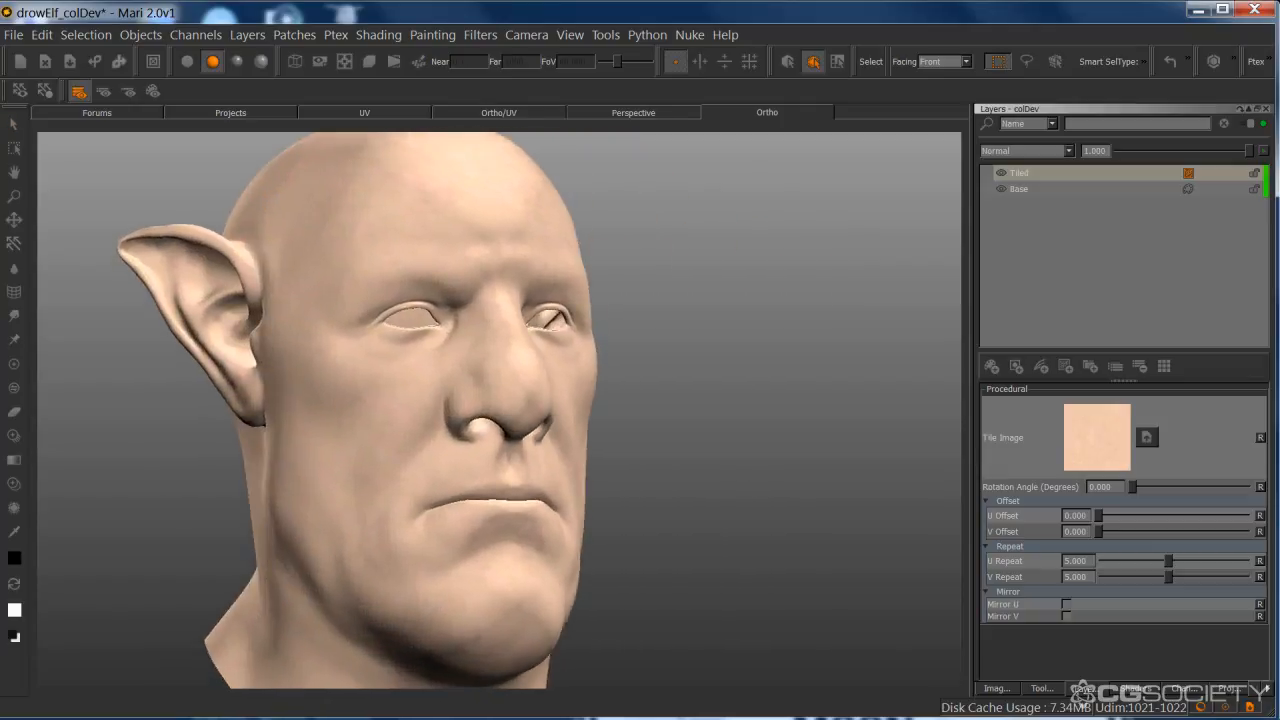
{"action": "middle_click_drag", "start_coordinate": [595, 441], "coordinate": [687, 430], "text": "alt"}
{"action": "right_click_drag", "start_coordinate": [687, 430], "coordinate": [695, 441], "text": "alt"}
{"action": "left_click_drag", "start_coordinate": [695, 441], "coordinate": [647, 455], "text": "alt"}
{"action": "left_click_drag", "start_coordinate": [735, 444], "coordinate": [714, 469], "text": "alt"}
{"action": "right_click_drag", "start_coordinate": [727, 446], "coordinate": [664, 453], "text": "alt"}
{"action": "left_click_drag", "start_coordinate": [788, 425], "coordinate": [687, 446], "text": "alt"}
{"action": "middle_click_drag", "start_coordinate": [687, 446], "coordinate": [598, 468], "text": "alt"}
{"action": "left_click_drag", "start_coordinate": [598, 468], "coordinate": [678, 483], "text": "alt"}
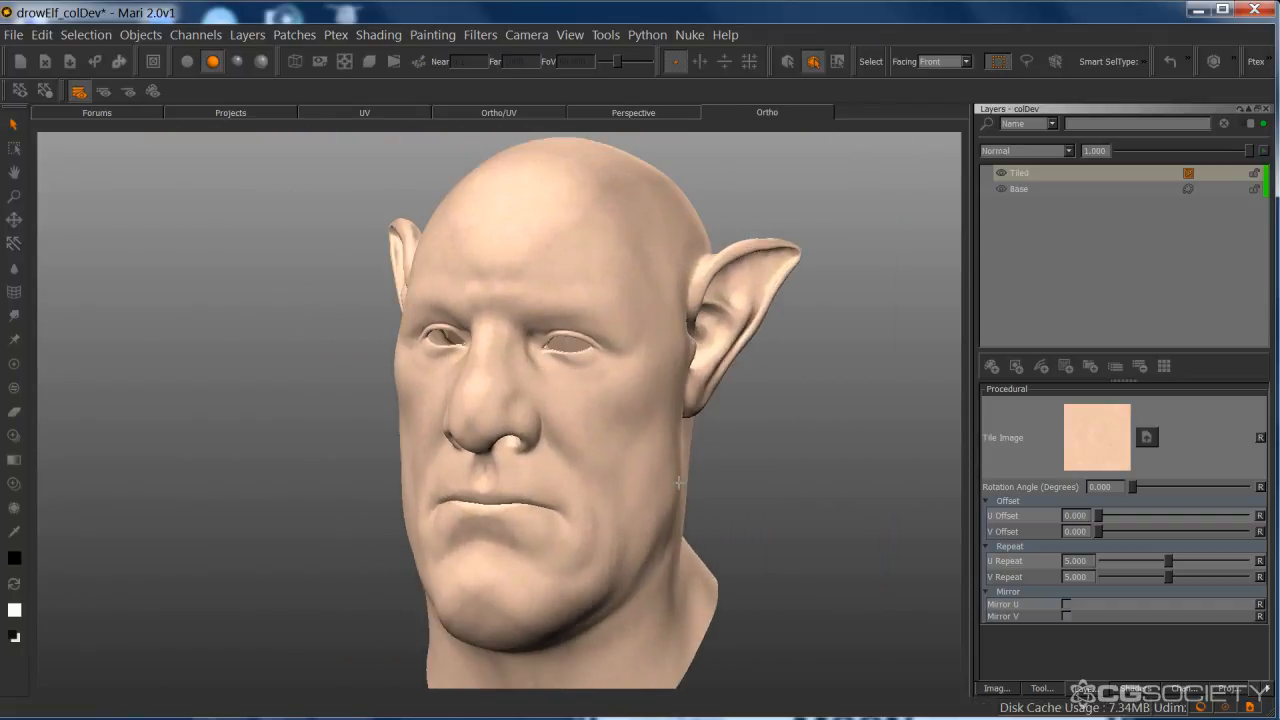
- Rename the Tiled layer to baseSkin_tileable and enlarge the layer list area
{"action": "left_click", "coordinate": [1001, 173]}
{"action": "left_click", "coordinate": [1001, 173]}
{"action": "double_click", "coordinate": [1017, 173]}
{"action": "type", "text": "base"}
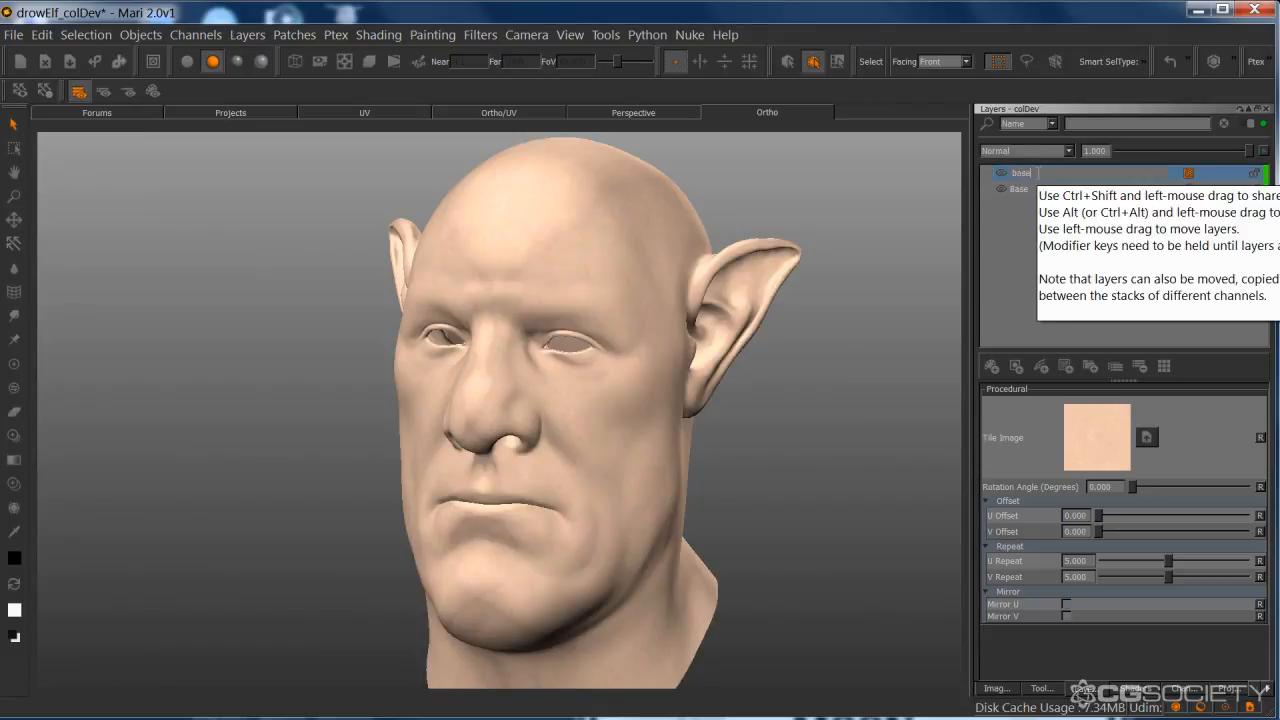
{"action": "type", "text": "Skin_tileable"}
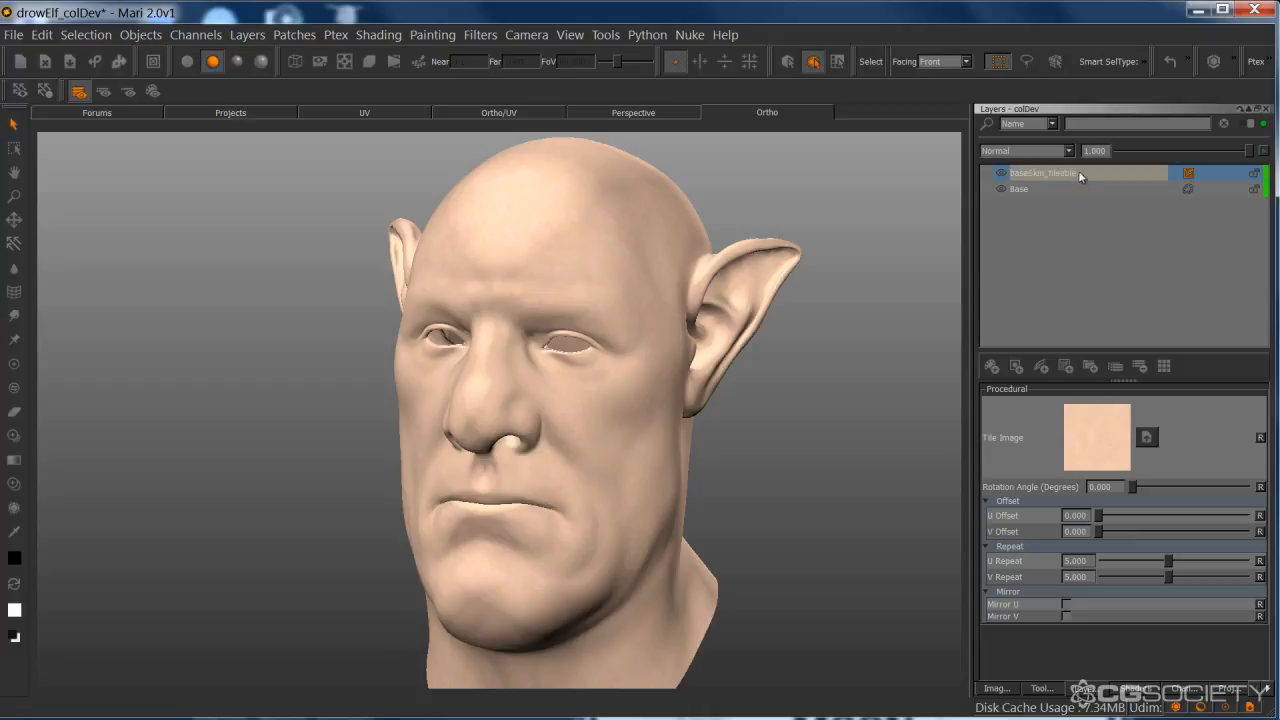
{"action": "key", "text": "Return"}
{"action": "left_click_drag", "start_coordinate": [1126, 380], "coordinate": [1126, 412]}
- With the baseSkin_tileable layer selected, set up the Clone Stamp tool with an Organic Brushes tip over the nose bridge
{"action": "mouse_move", "coordinate": [686, 411]}
{"action": "middle_mouse_down"}
{"action": "mouse_move", "coordinate": [714, 434]}
{"action": "mouse_move", "coordinate": [684, 381]}
{"action": "mouse_move", "coordinate": [694, 403]}
{"action": "mouse_move", "coordinate": [654, 409]}
{"action": "mouse_move", "coordinate": [692, 414]}
{"action": "middle_mouse_up"}
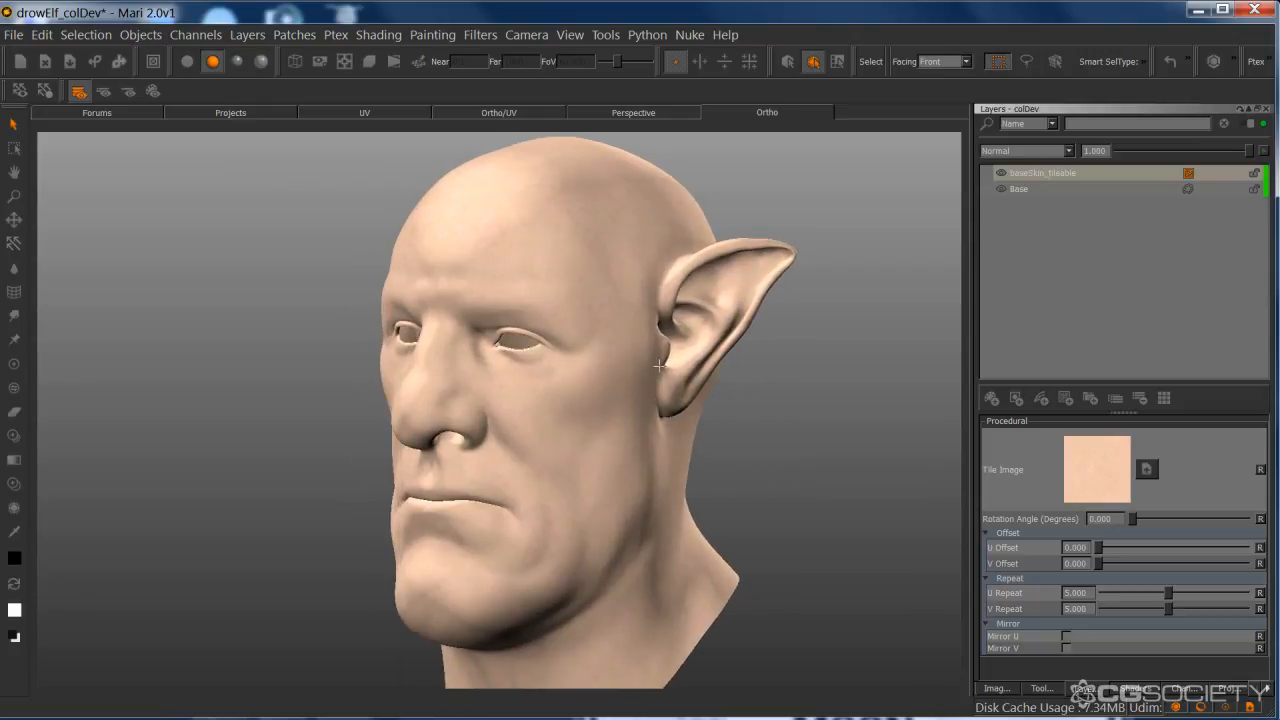
{"action": "left_click", "coordinate": [1045, 175]}
{"action": "scroll", "coordinate": [700, 441], "scroll_direction": "up", "scroll_amount": 5}
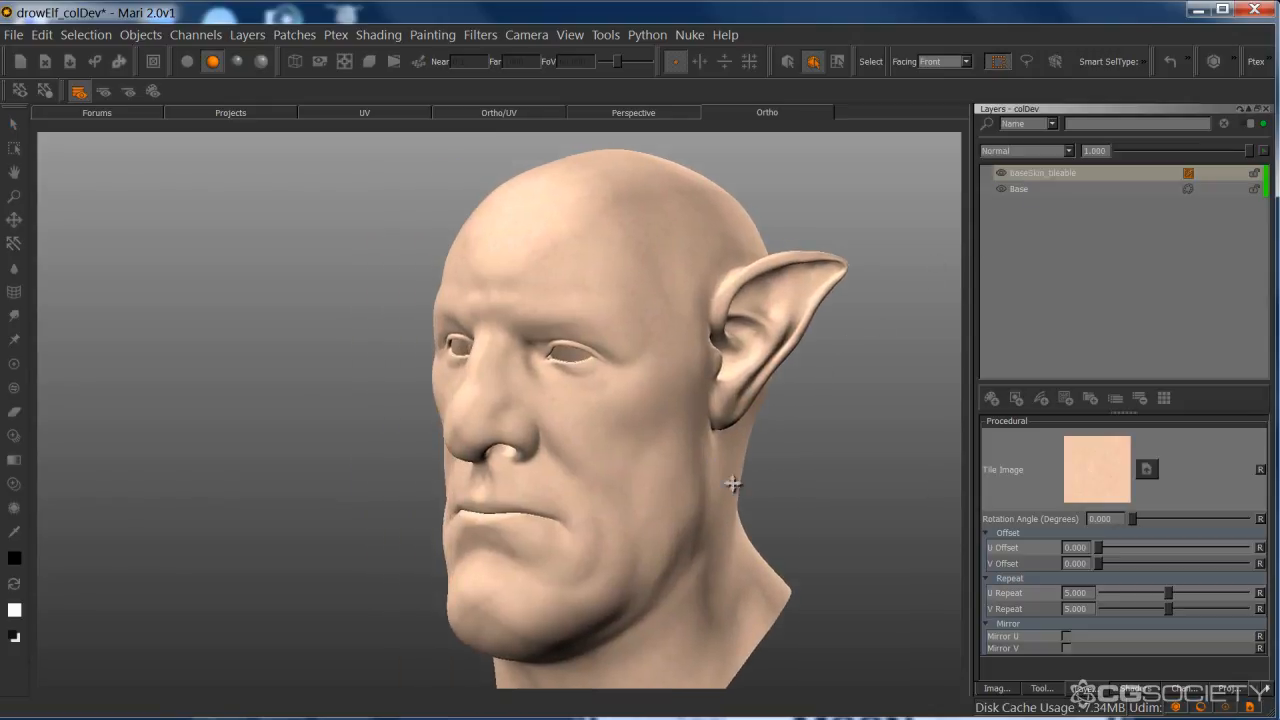
{"action": "left_click_drag", "start_coordinate": [619, 457], "coordinate": [651, 494], "text": "alt"}
{"action": "middle_click_drag", "start_coordinate": [651, 494], "coordinate": [700, 560], "text": "alt"}
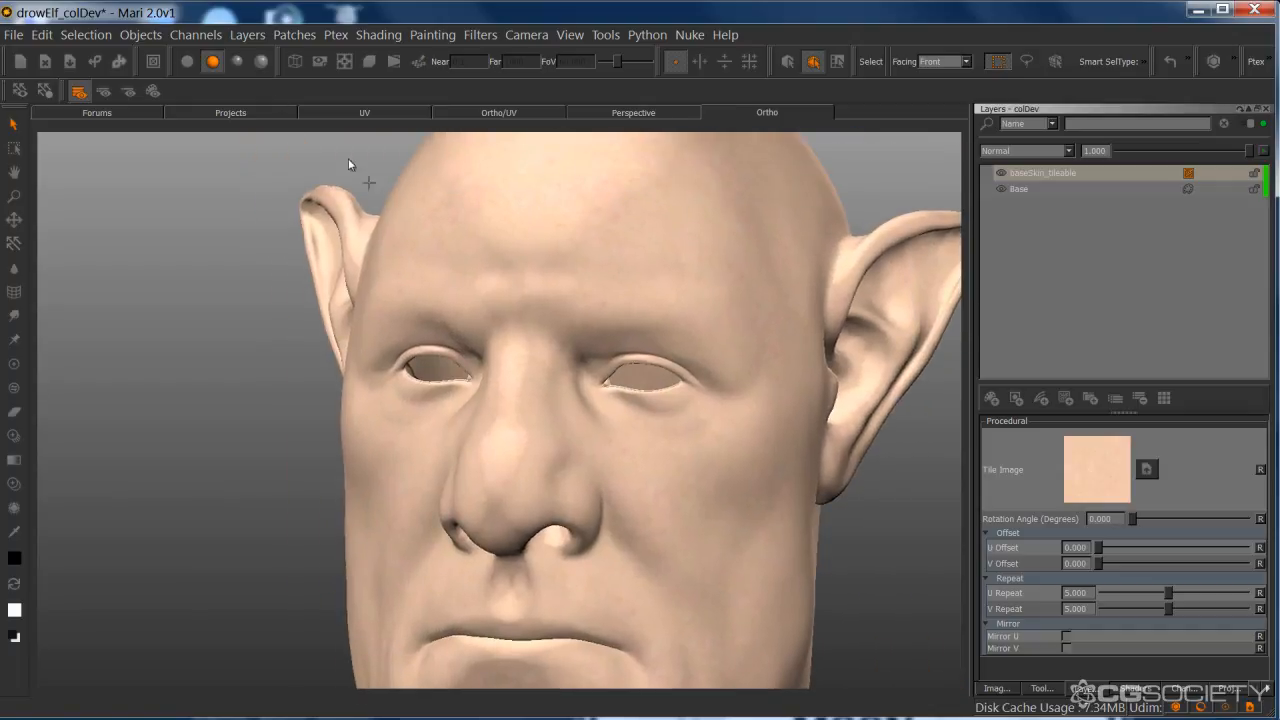
{"action": "scroll", "coordinate": [620, 380], "scroll_direction": "up", "scroll_amount": 5}
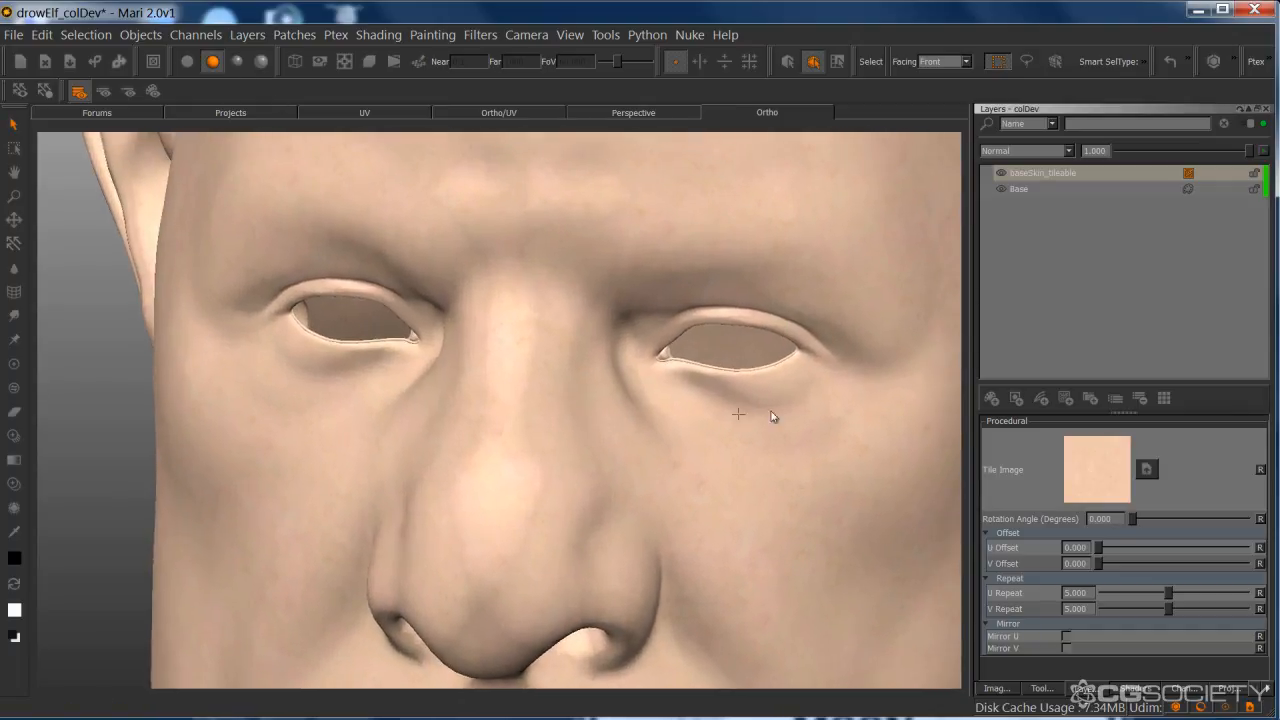
{"action": "scroll", "coordinate": [640, 385], "scroll_direction": "up", "scroll_amount": 2}
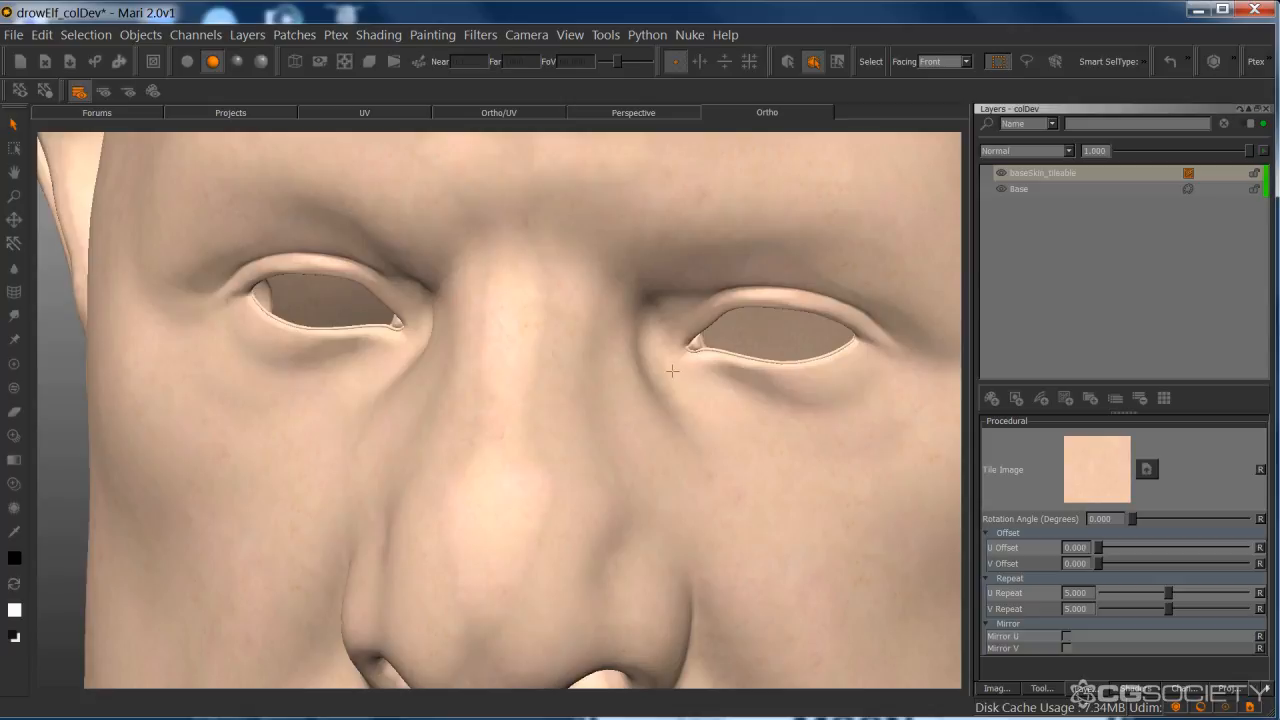
{"action": "key", "text": "p"}
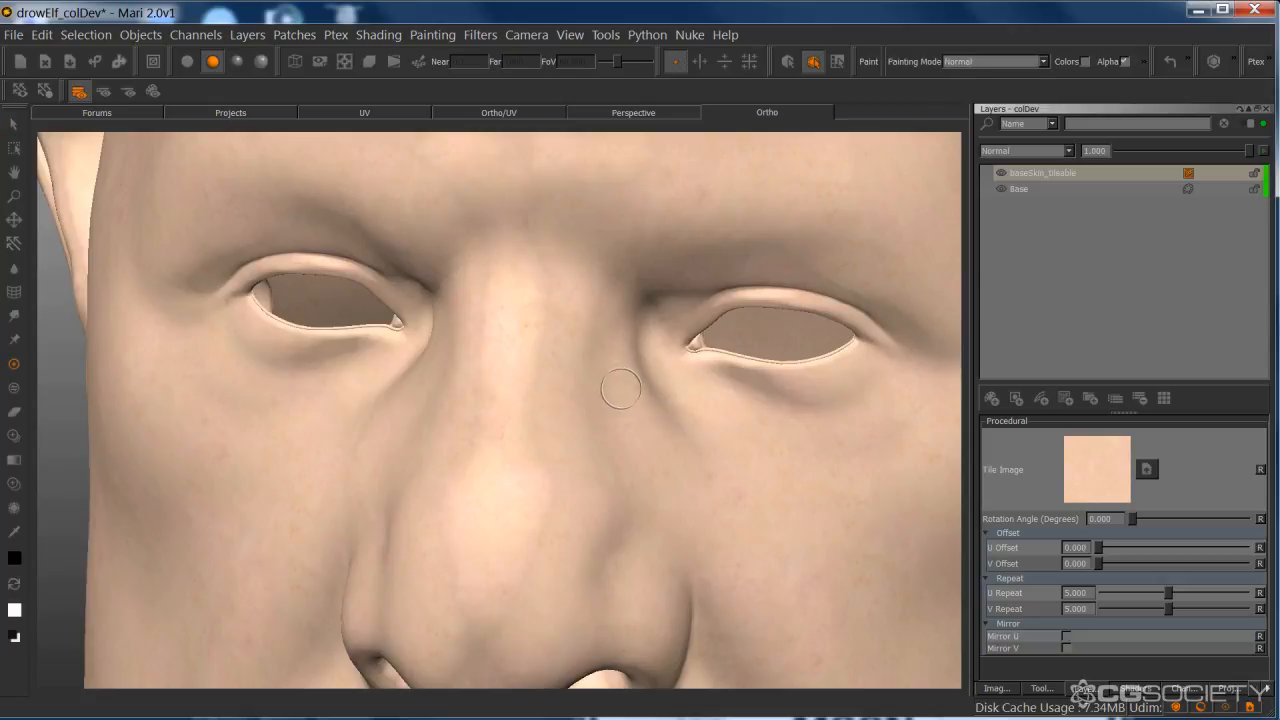
{"action": "left_click", "coordinate": [14, 484]}
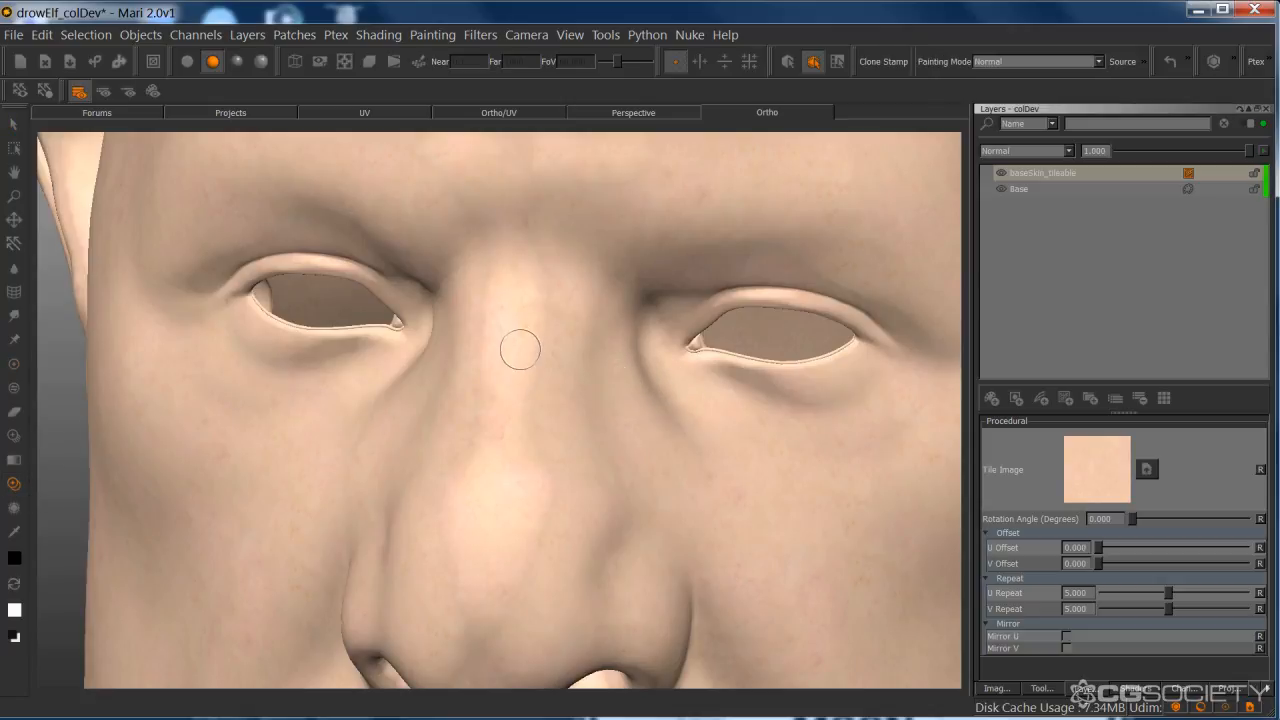
{"action": "left_click_drag", "start_coordinate": [524, 346], "coordinate": [522, 356], "text": "alt"}
{"action": "key", "text": "k"}
{"action": "left_click", "coordinate": [617, 342]}
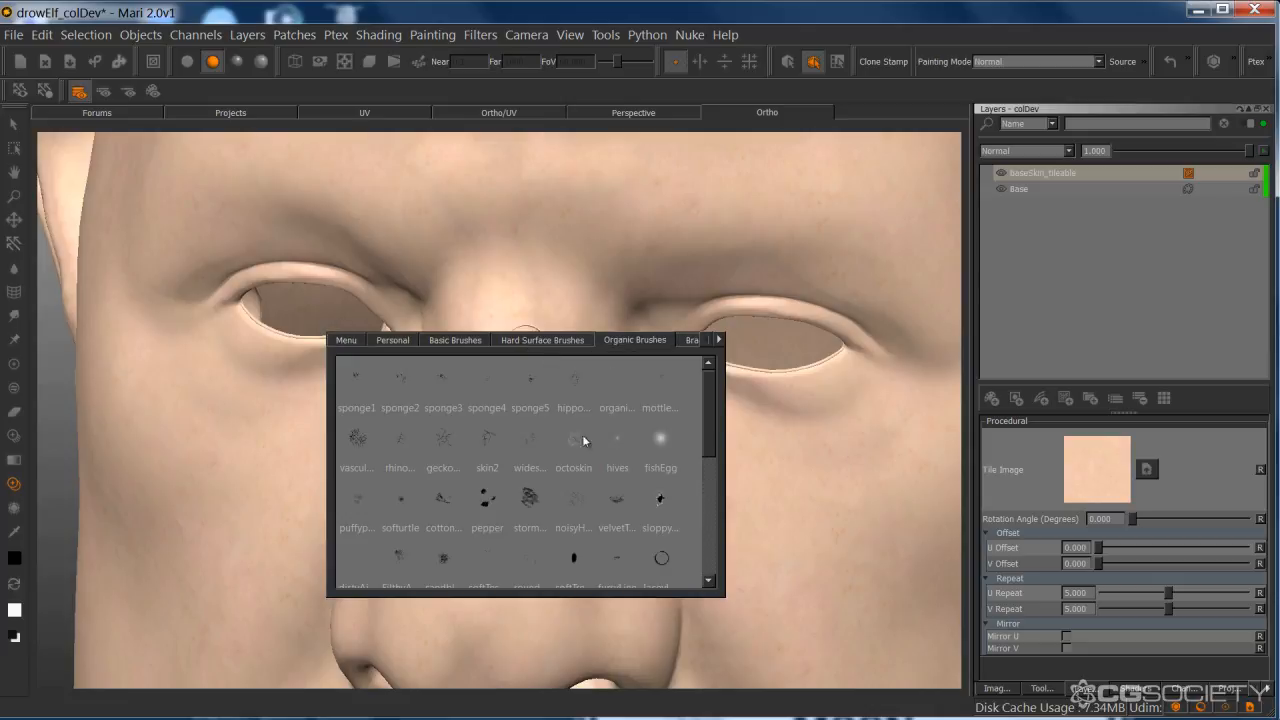
{"action": "left_click", "coordinate": [552, 376]}
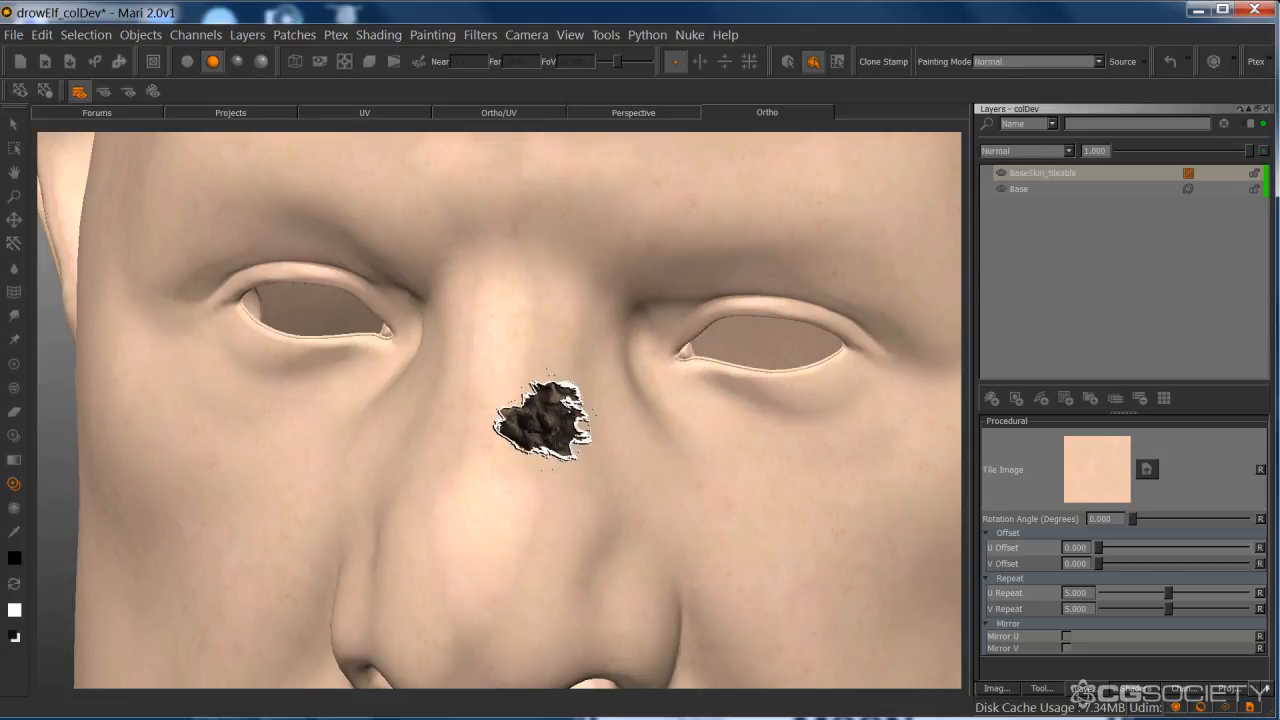
{"action": "left_click_drag", "start_coordinate": [545, 420], "coordinate": [551, 417], "text": "alt"}
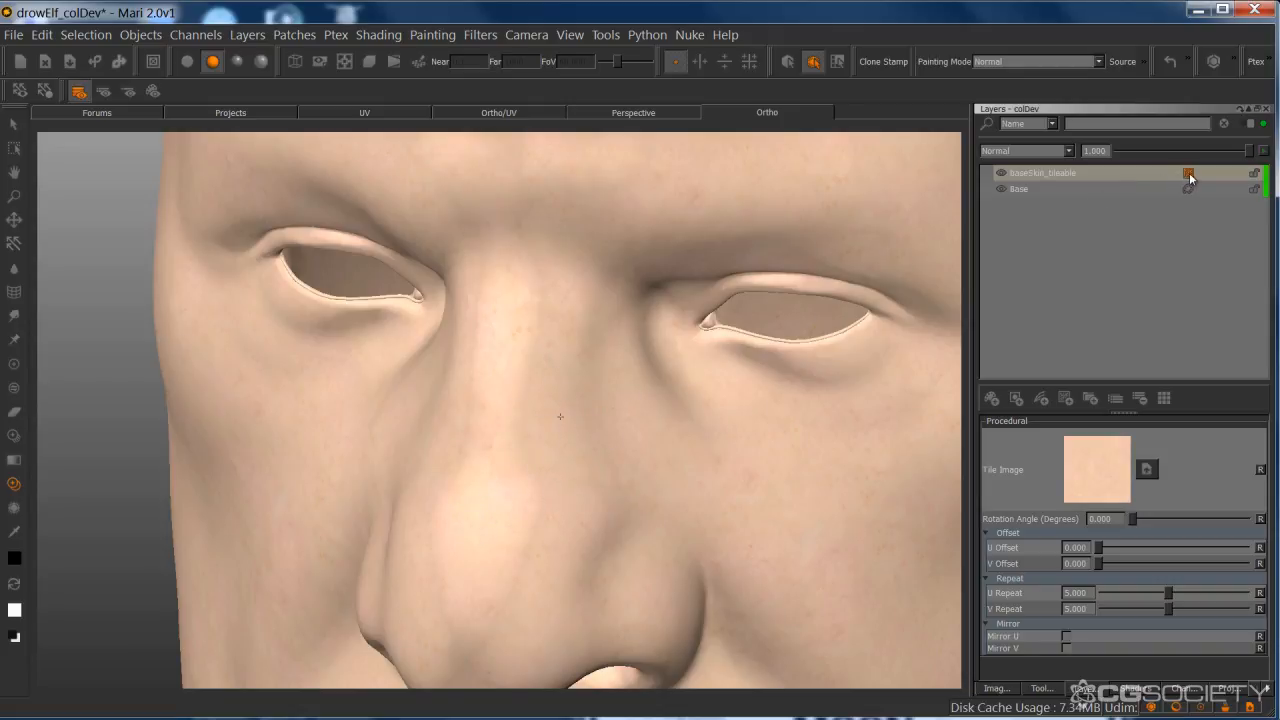
- Duplicate the baseSkin_tileable layer and rename the copy baseSkin_tileableOriginal
{"action": "mouse_move", "coordinate": [608, 434]}
{"action": "middle_mouse_down"}
{"action": "mouse_move", "coordinate": [589, 411]}
{"action": "mouse_move", "coordinate": [357, 330]}
{"action": "middle_mouse_up"}
{"action": "key", "text": "s"}
{"action": "mouse_move", "coordinate": [560, 416]}
{"action": "middle_mouse_down"}
{"action": "mouse_move", "coordinate": [523, 417]}
{"action": "mouse_move", "coordinate": [583, 407]}
{"action": "middle_mouse_up"}
{"action": "left_click", "coordinate": [1056, 172]}
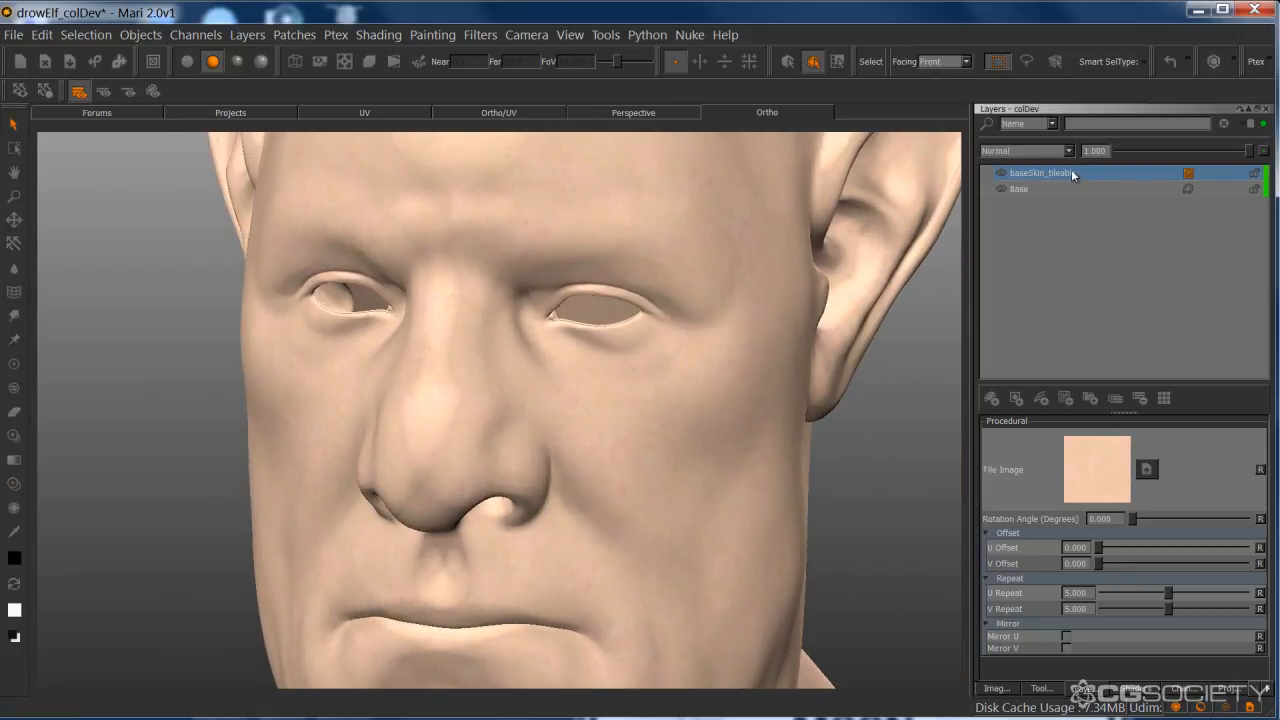
{"action": "key", "text": "ctrl+d"}
{"action": "double_click", "coordinate": [1080, 174]}
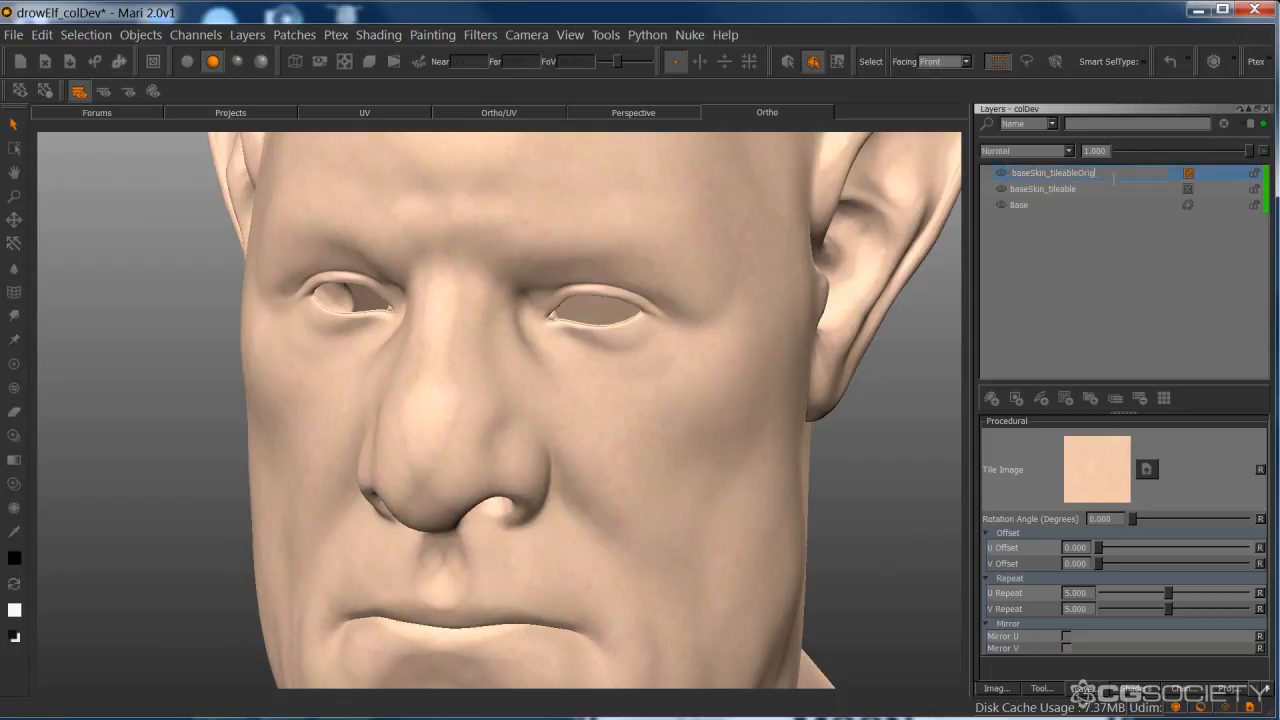
{"action": "key", "text": "Return"}
- Move the baseSkin_tileableOriginal layer below baseSkin_tileable and hide it as a backup
{"action": "mouse_move", "coordinate": [1082, 174]}
{"action": "left_mouse_down"}
{"action": "mouse_move", "coordinate": [1079, 194]}
{"action": "mouse_move", "coordinate": [1069, 189]}
{"action": "left_mouse_up"}
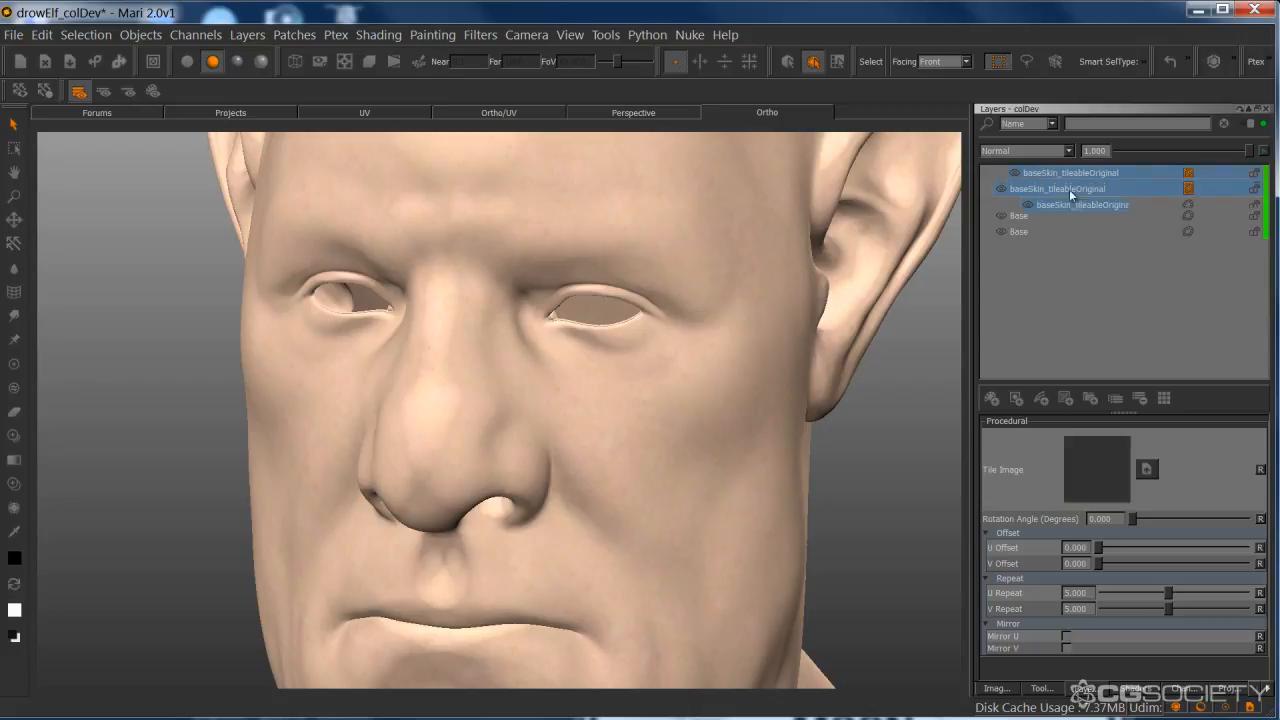
{"action": "left_click", "coordinate": [1060, 173]}
{"action": "left_click", "coordinate": [1002, 189]}
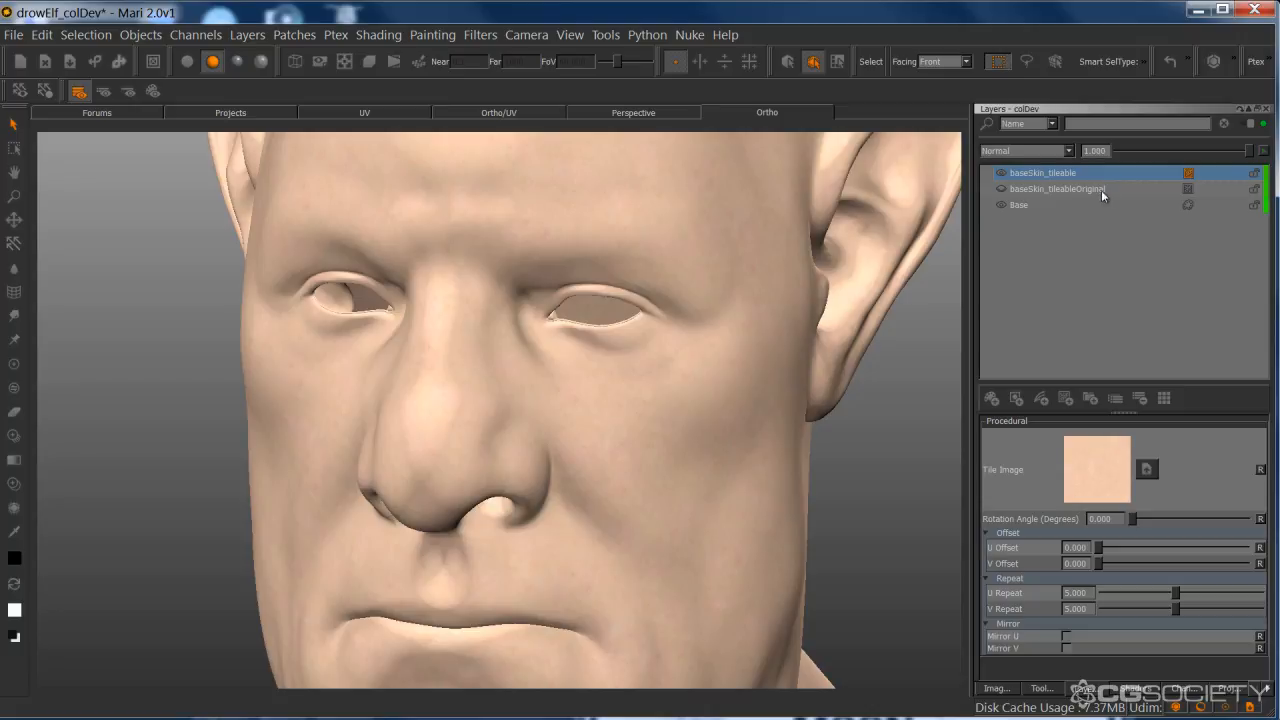
- Convert the procedural baseSkin_tileable layer to a paintable layer
{"action": "right_click", "coordinate": [1170, 172]}
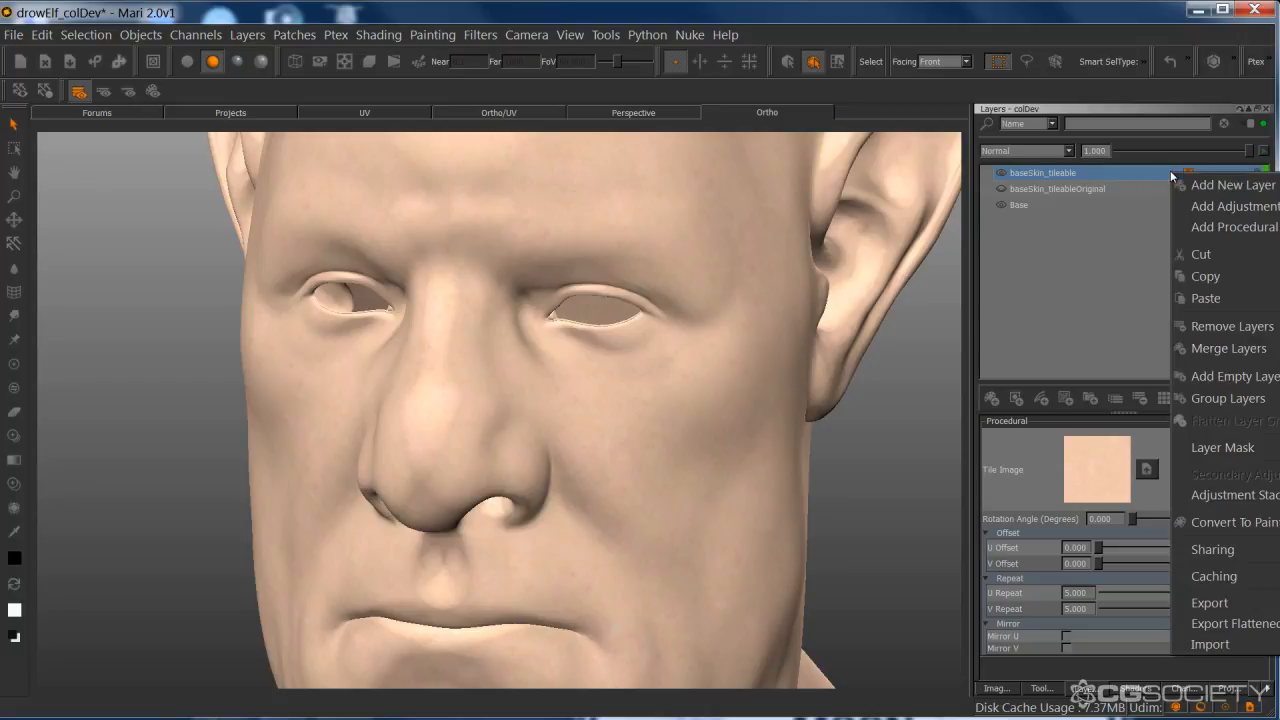
{"action": "left_click", "coordinate": [1229, 524]}
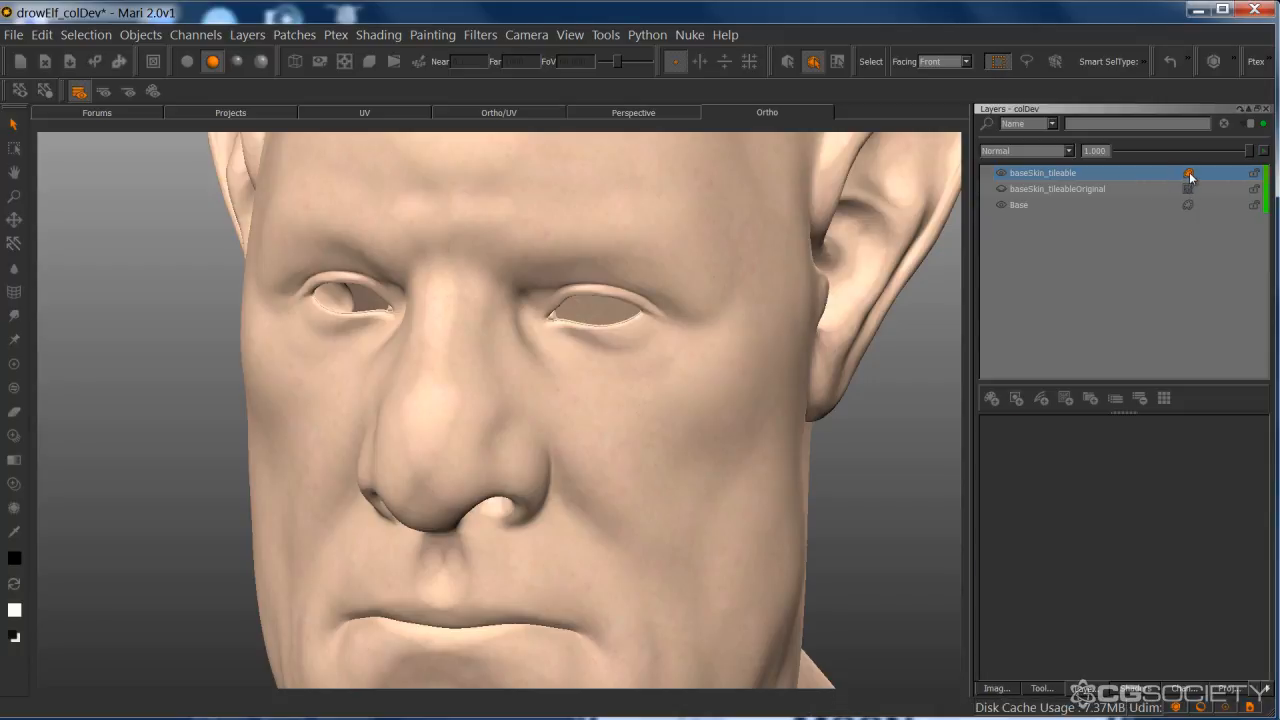
- Clone-stamp clean skin from the side of the nose over the orange blotches on the lower nose bridge
{"action": "middle_click_drag", "start_coordinate": [643, 397], "coordinate": [663, 397], "text": "alt"}
{"action": "right_click_drag", "start_coordinate": [663, 397], "coordinate": [708, 440], "text": "alt"}
{"action": "middle_click_drag", "start_coordinate": [708, 440], "coordinate": [654, 434], "text": "alt"}
{"action": "key", "text": "space"}
{"action": "right_click_drag", "start_coordinate": [654, 434], "coordinate": [791, 394], "text": "alt"}
{"action": "middle_click_drag", "start_coordinate": [791, 394], "coordinate": [830, 384], "text": "alt"}
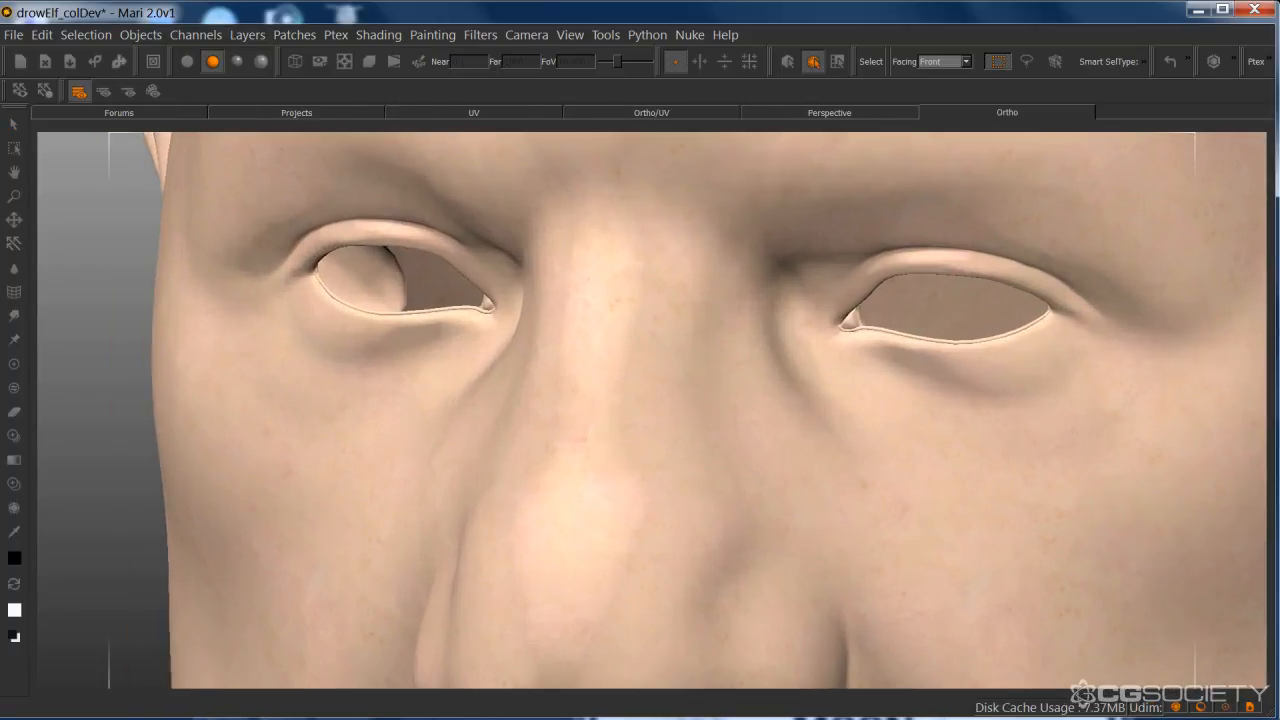
{"action": "left_click_drag", "start_coordinate": [748, 472], "coordinate": [744, 421], "text": "alt"}
{"action": "middle_click_drag", "start_coordinate": [744, 421], "coordinate": [786, 385], "text": "alt"}
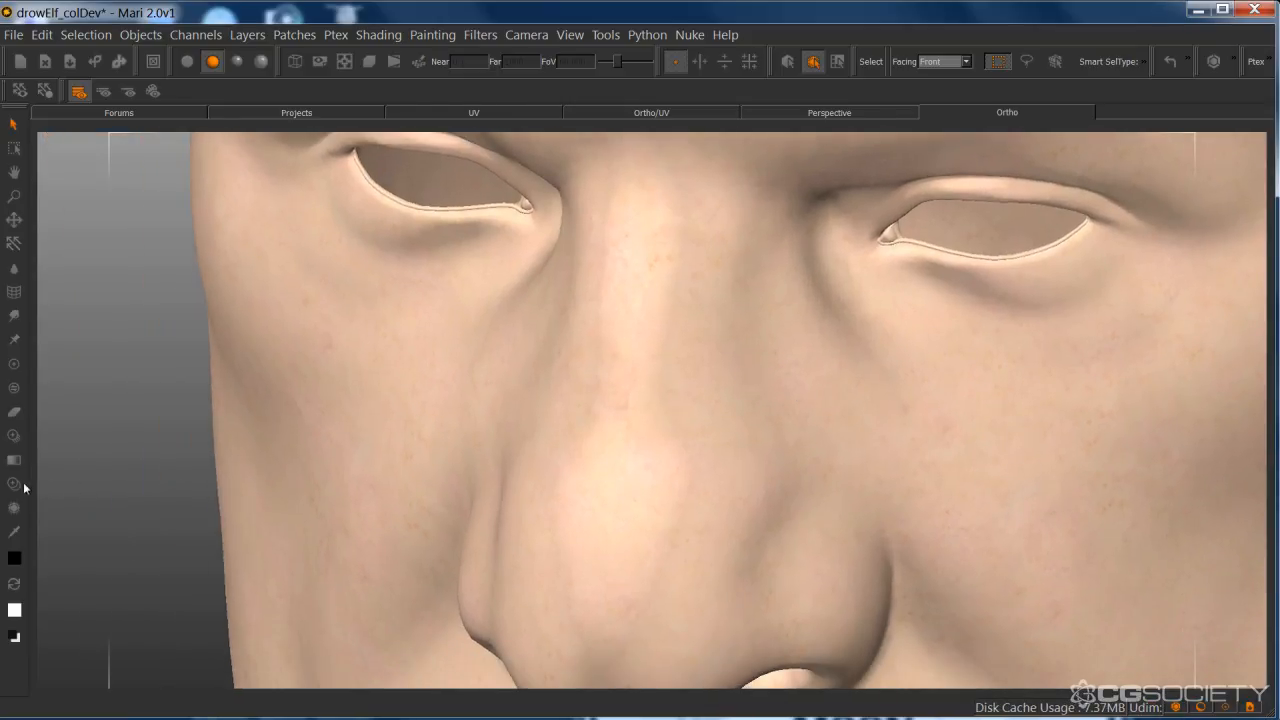
{"action": "key", "text": "c"}
{"action": "left_click", "coordinate": [712, 369], "text": "ctrl"}
{"action": "left_click_drag", "start_coordinate": [627, 396], "coordinate": [626, 440]}
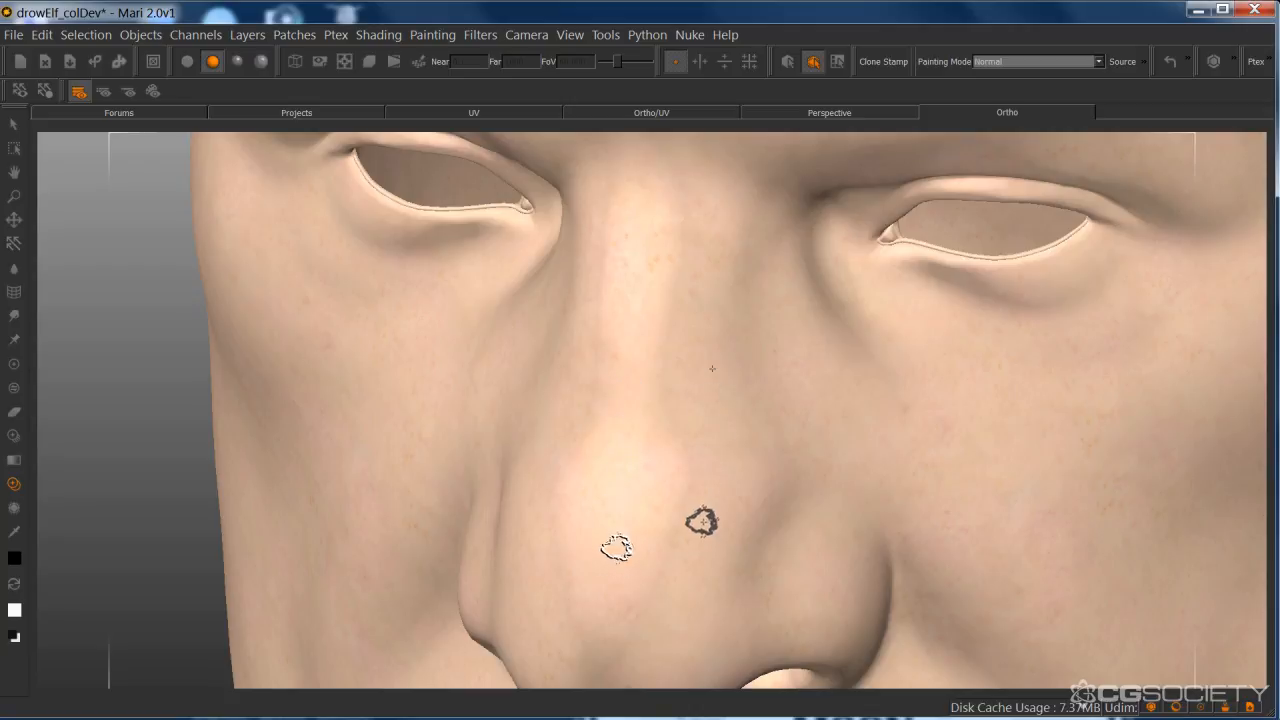
- Clone-stamp the upper nose bridge and the nose tip, sampling a new skin source beside each area
{"action": "left_click", "coordinate": [722, 366], "text": "ctrl"}
{"action": "mouse_move", "coordinate": [640, 194]}
{"action": "left_mouse_down"}
{"action": "mouse_move", "coordinate": [637, 254]}
{"action": "mouse_move", "coordinate": [634, 167]}
{"action": "left_mouse_up"}
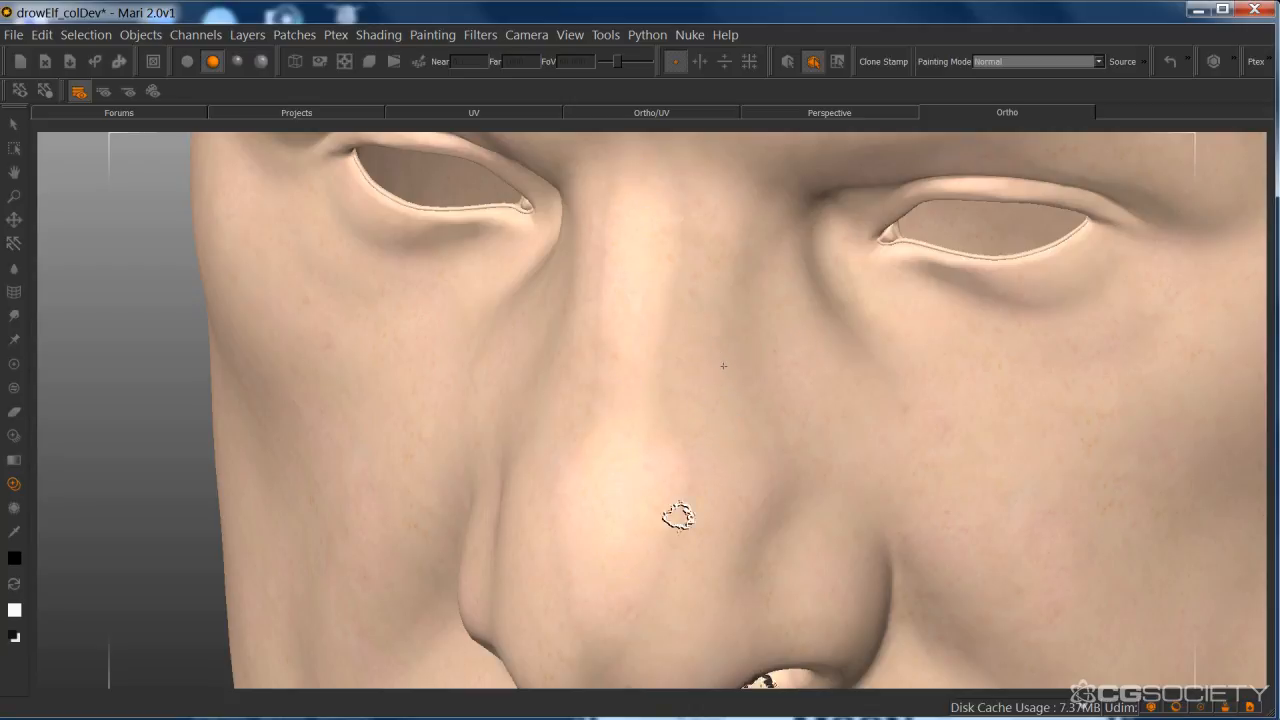
{"action": "left_click", "coordinate": [709, 500], "text": "ctrl"}
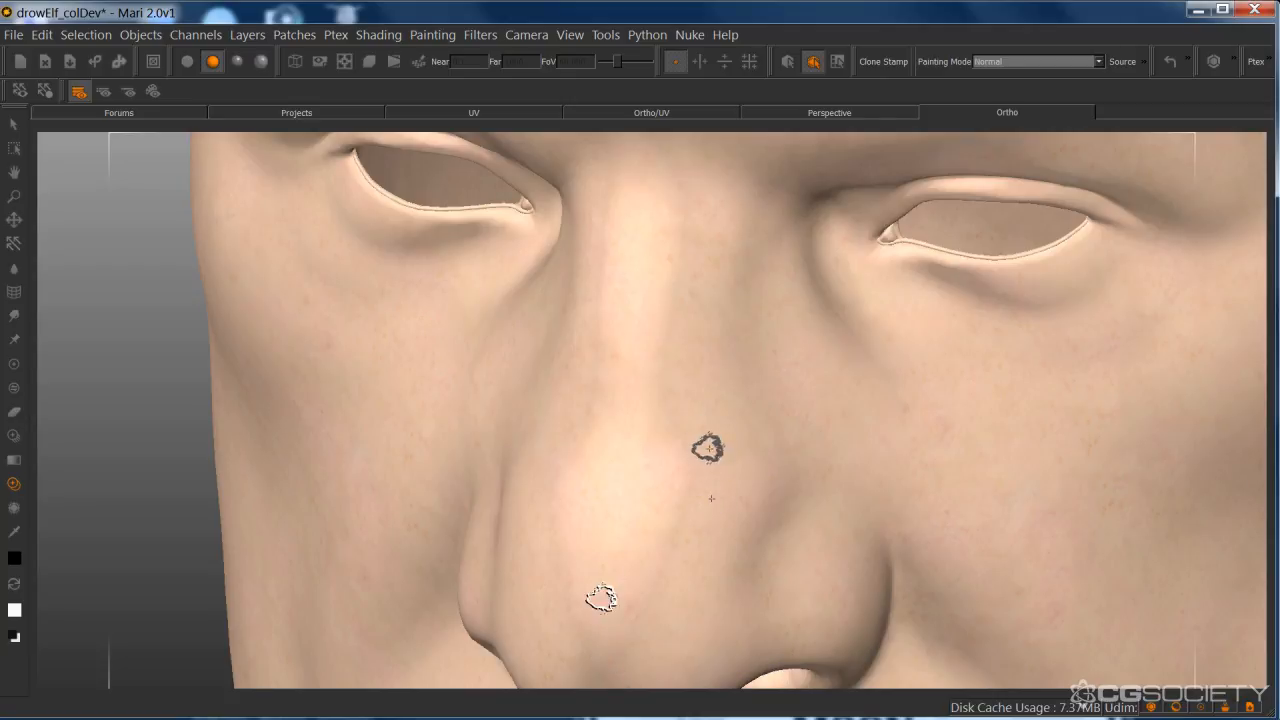
{"action": "left_click_drag", "start_coordinate": [602, 650], "coordinate": [667, 560]}
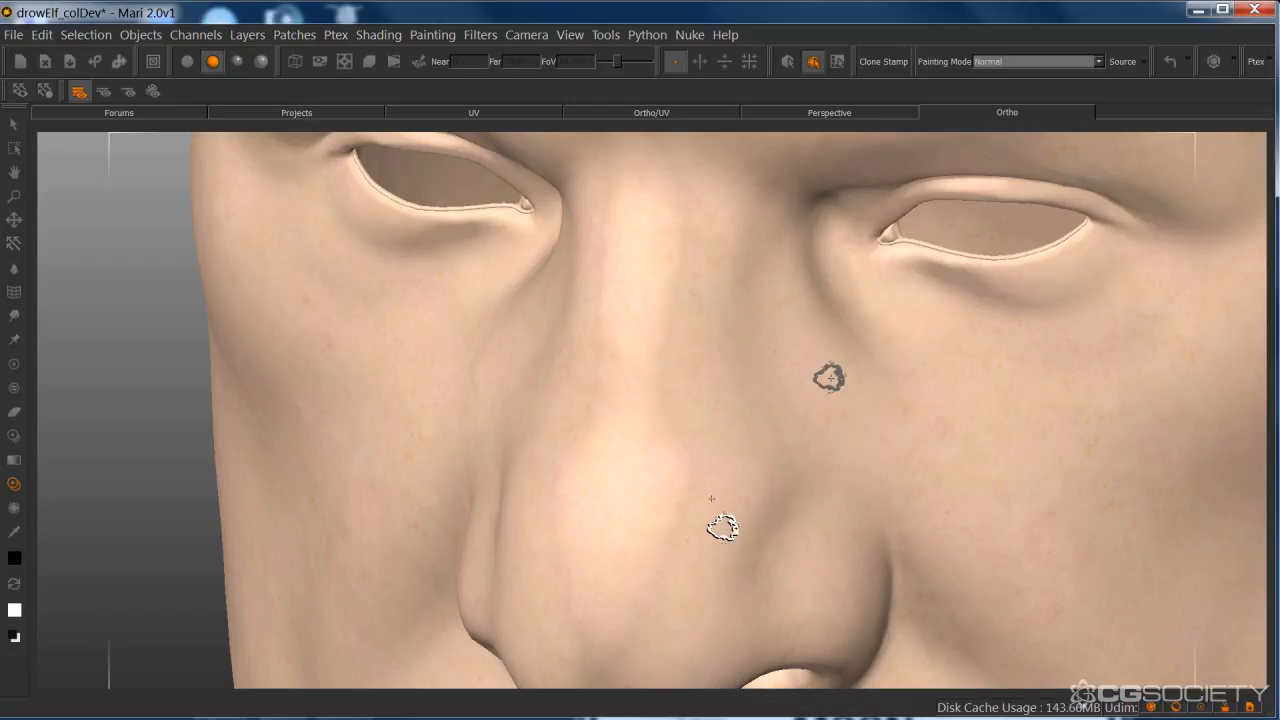
- Add a Levels adjustment layer above baseSkin_tileable
{"action": "middle_click_drag", "start_coordinate": [723, 527], "coordinate": [722, 398], "text": "alt"}
{"action": "left_click_drag", "start_coordinate": [722, 398], "coordinate": [798, 335], "text": "alt"}
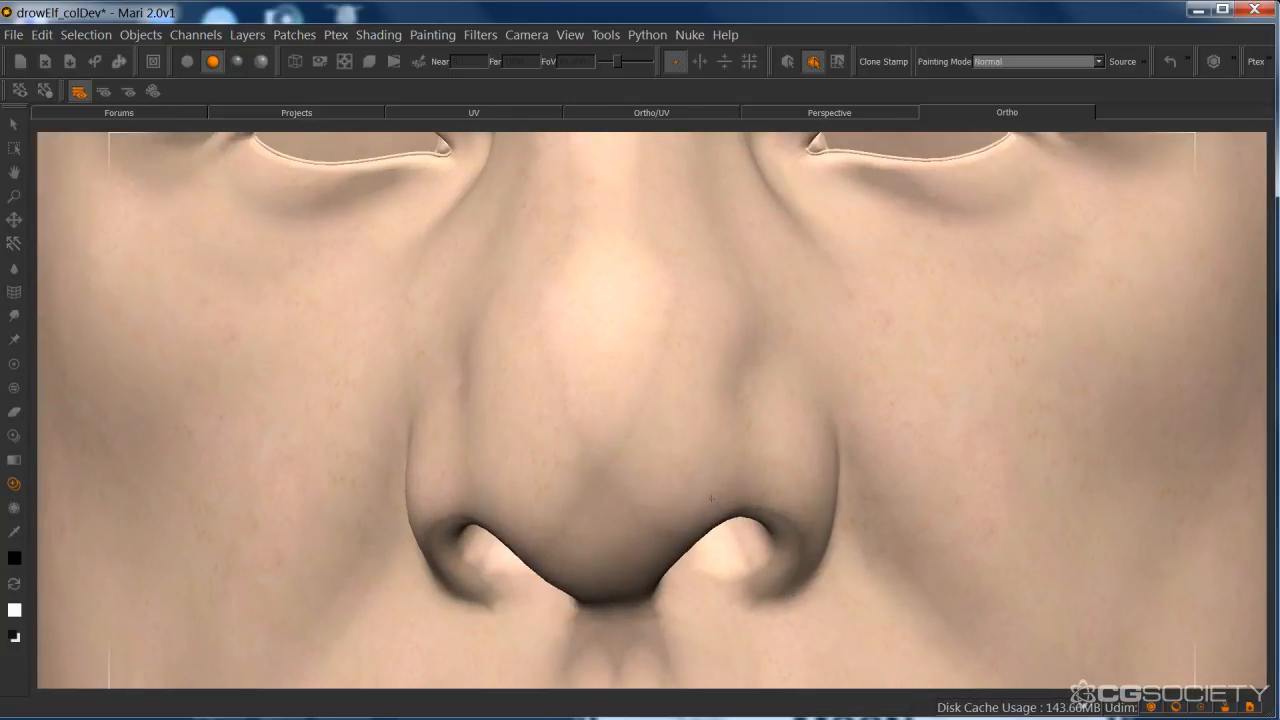
{"action": "key", "text": "Tab"}
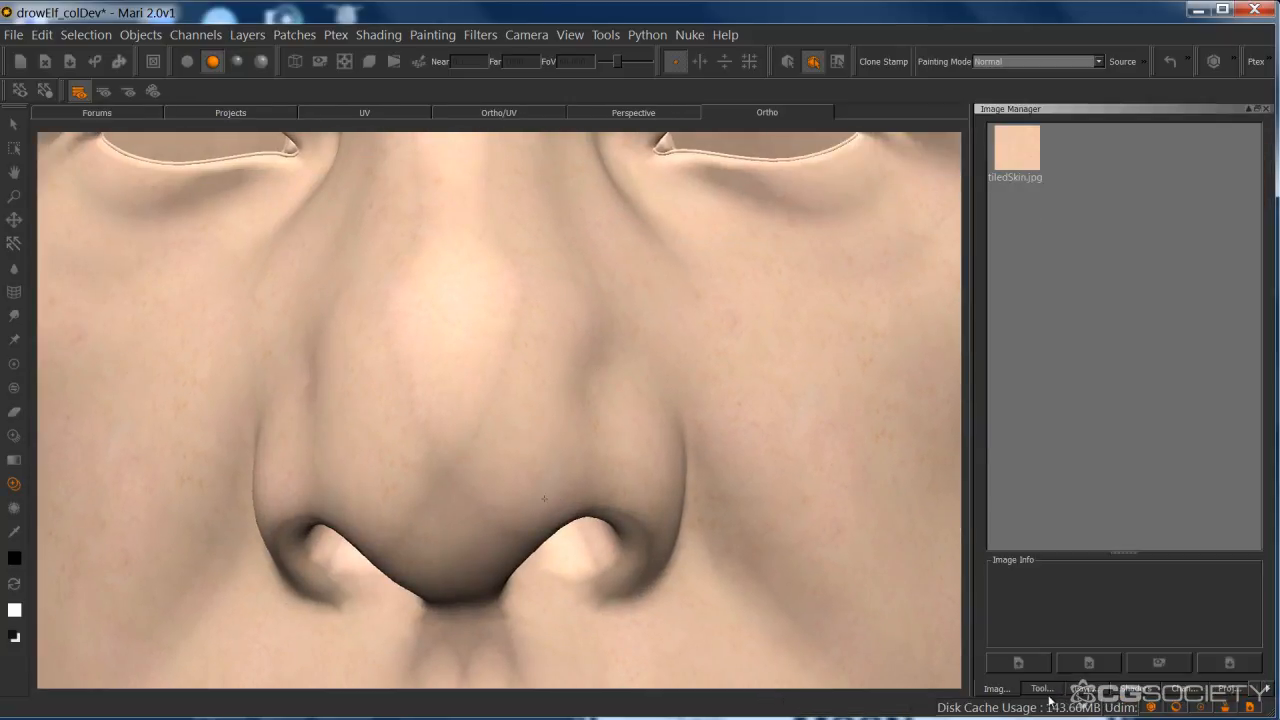
{"action": "left_click", "coordinate": [1085, 688]}
{"action": "left_click", "coordinate": [1059, 180]}
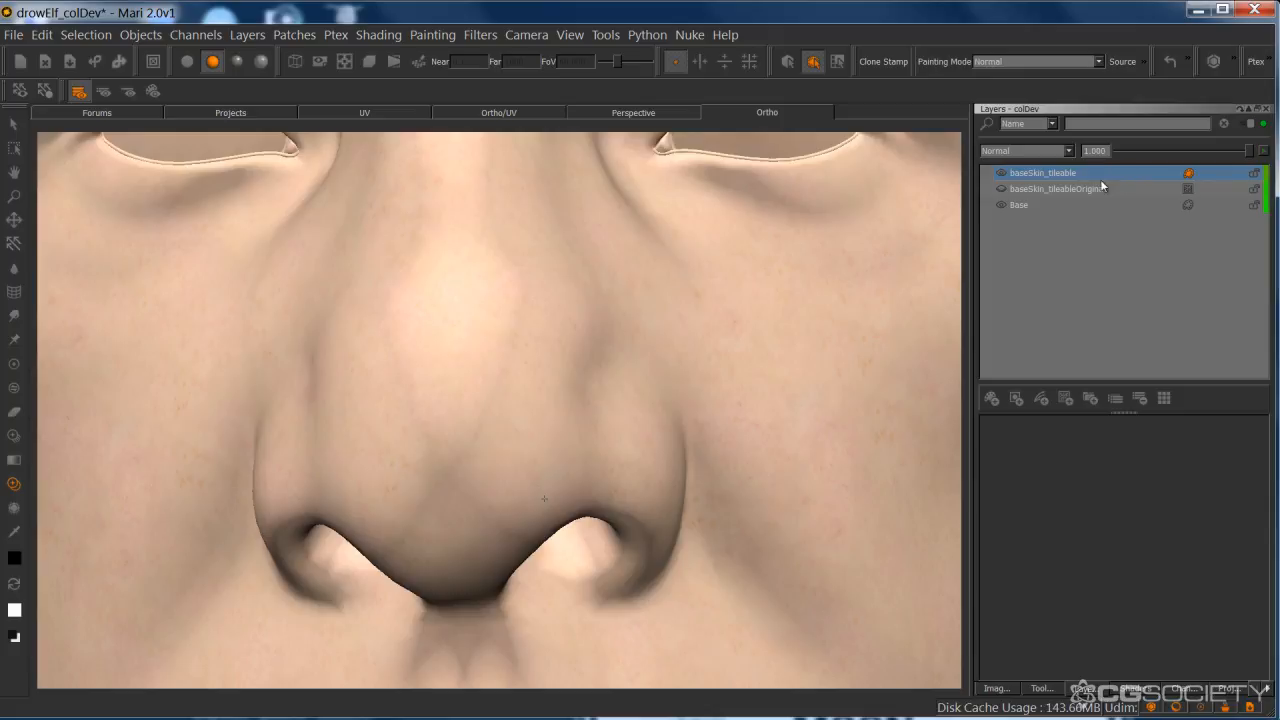
{"action": "left_click", "coordinate": [1041, 398]}
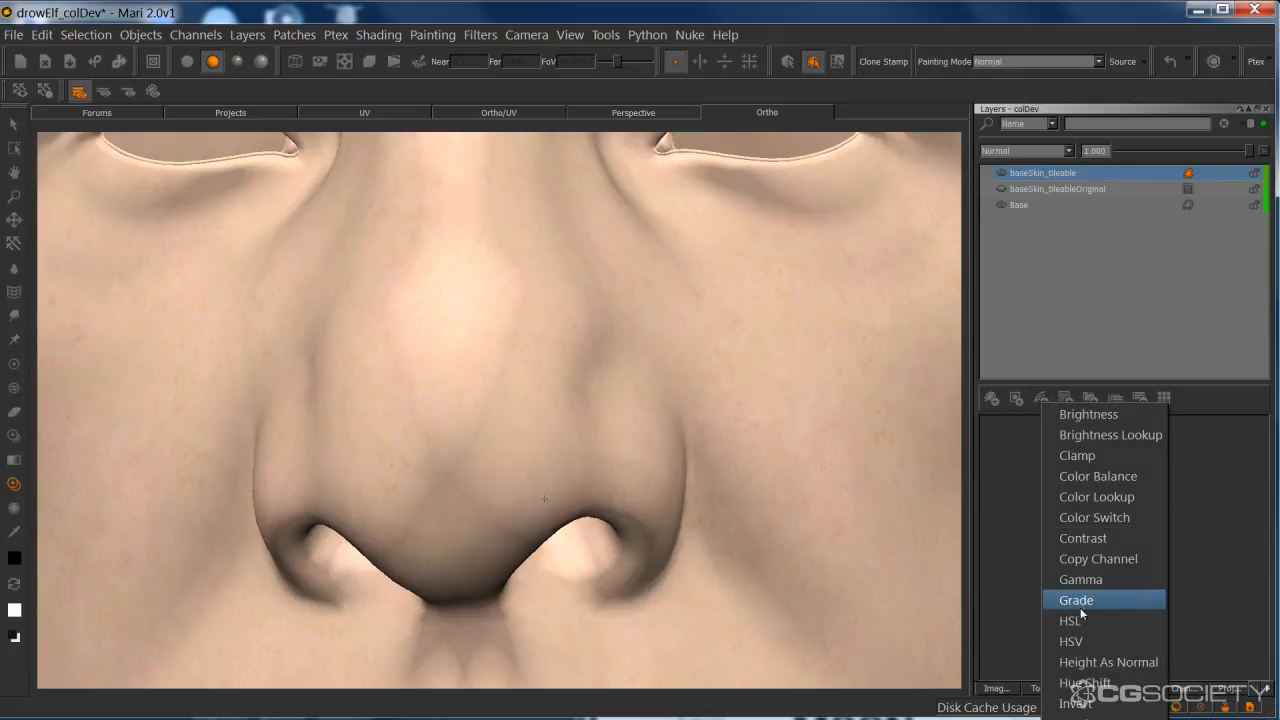
{"action": "left_click", "coordinate": [1035, 172]}
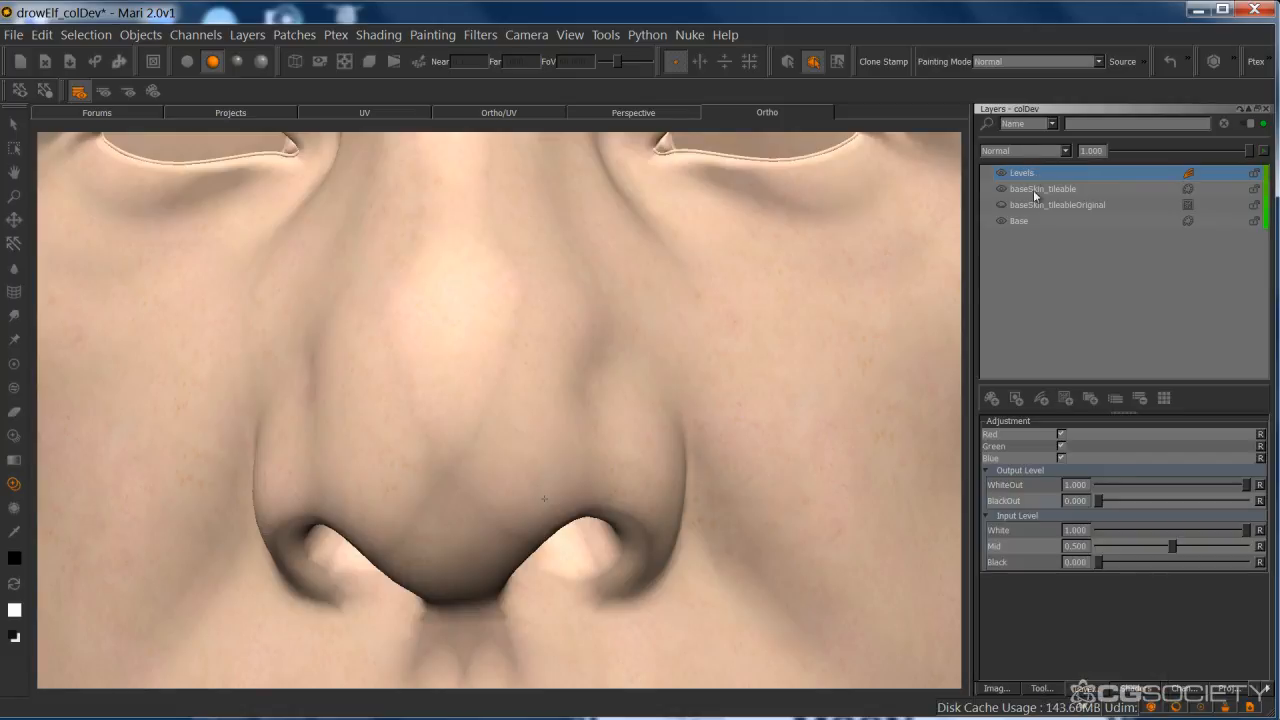
- Exaggerate the skin contrast with Levels: WhiteOut about 0.788, White about 0.838, Mid about 0.653 and Black about 0.365
{"action": "left_click_drag", "start_coordinate": [1245, 530], "coordinate": [1150, 563]}
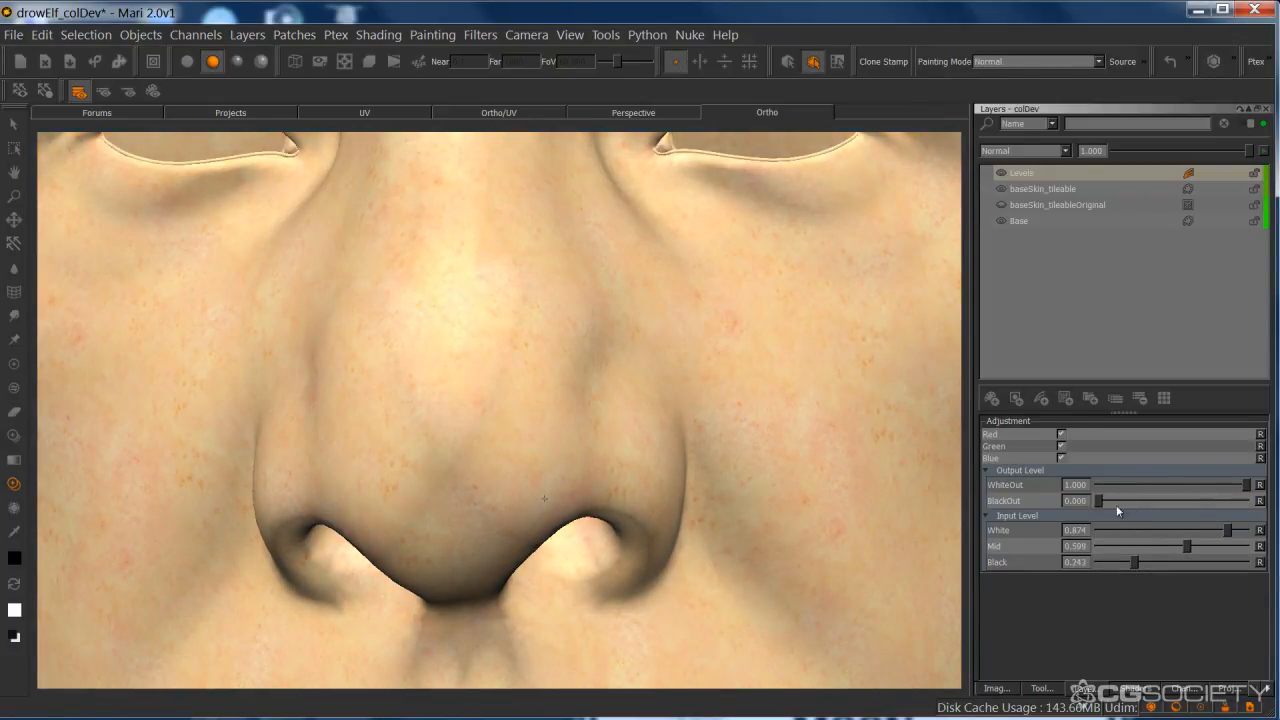
{"action": "left_click_drag", "start_coordinate": [1248, 487], "coordinate": [1213, 489]}
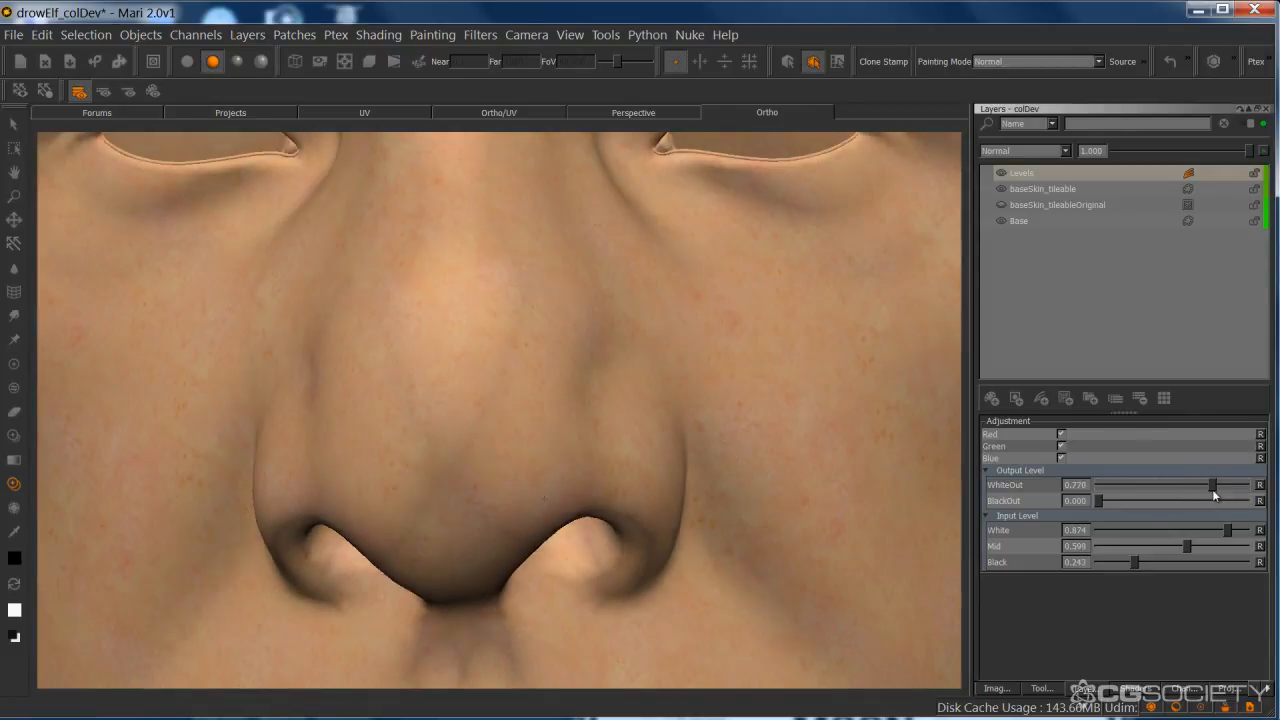
{"action": "left_click_drag", "start_coordinate": [1176, 554], "coordinate": [1222, 531]}
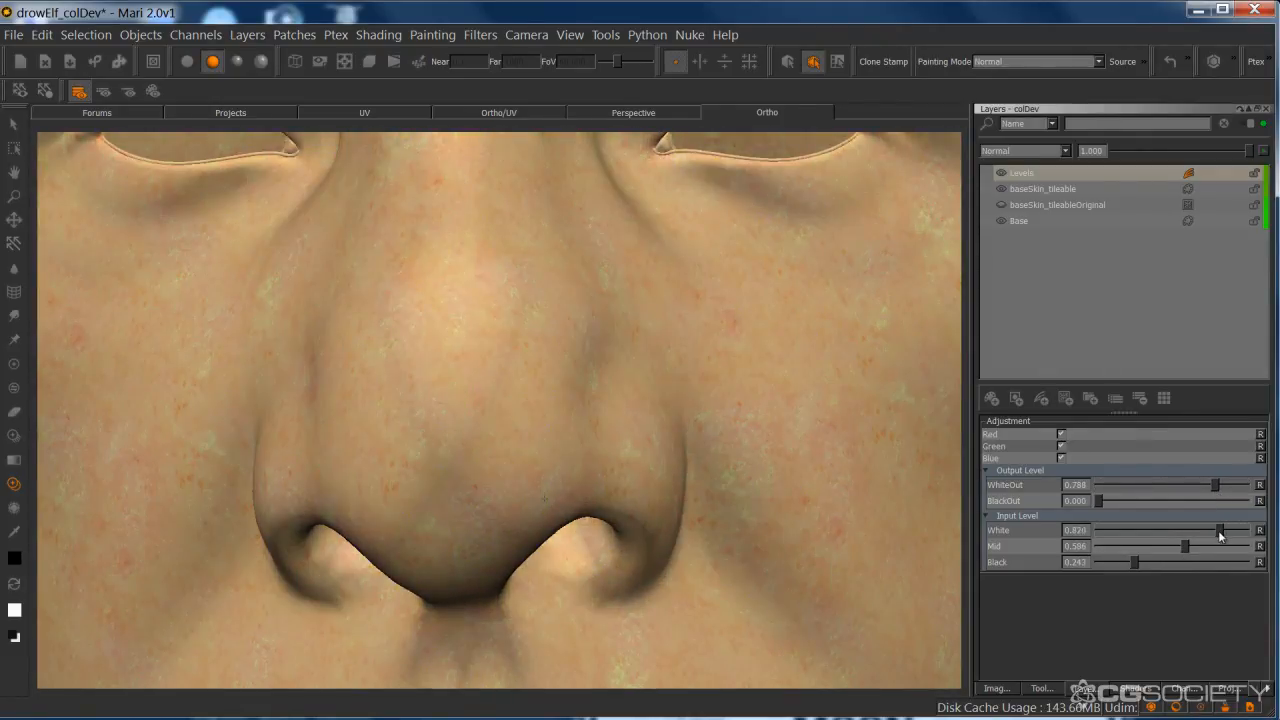
{"action": "left_click_drag", "start_coordinate": [1135, 561], "coordinate": [1195, 548]}
{"action": "middle_click_drag", "start_coordinate": [594, 448], "coordinate": [604, 400], "text": "alt"}
{"action": "left_click_drag", "start_coordinate": [604, 400], "coordinate": [606, 338], "text": "alt"}
{"action": "left_click_drag", "start_coordinate": [600, 393], "coordinate": [548, 340], "text": "alt"}
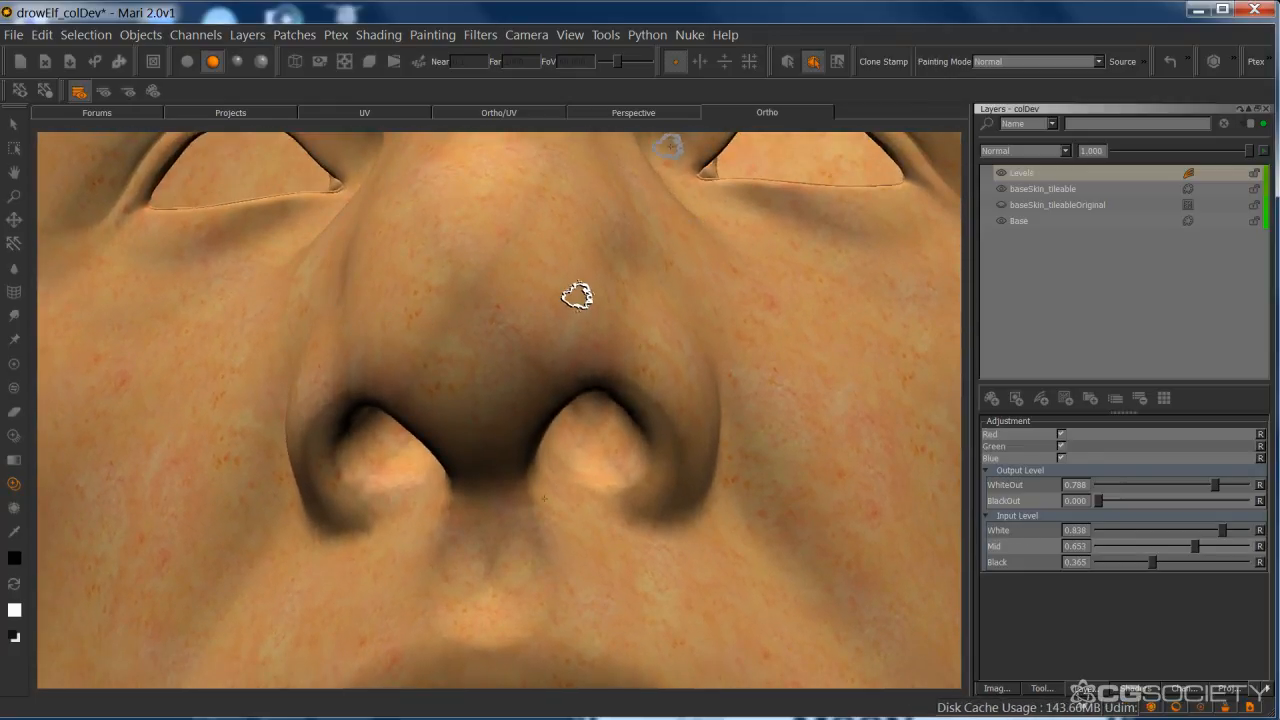
- Make baseSkin_tileable the active layer again and sample a Clone Stamp source on the nose tip
{"action": "left_click", "coordinate": [1188, 190]}
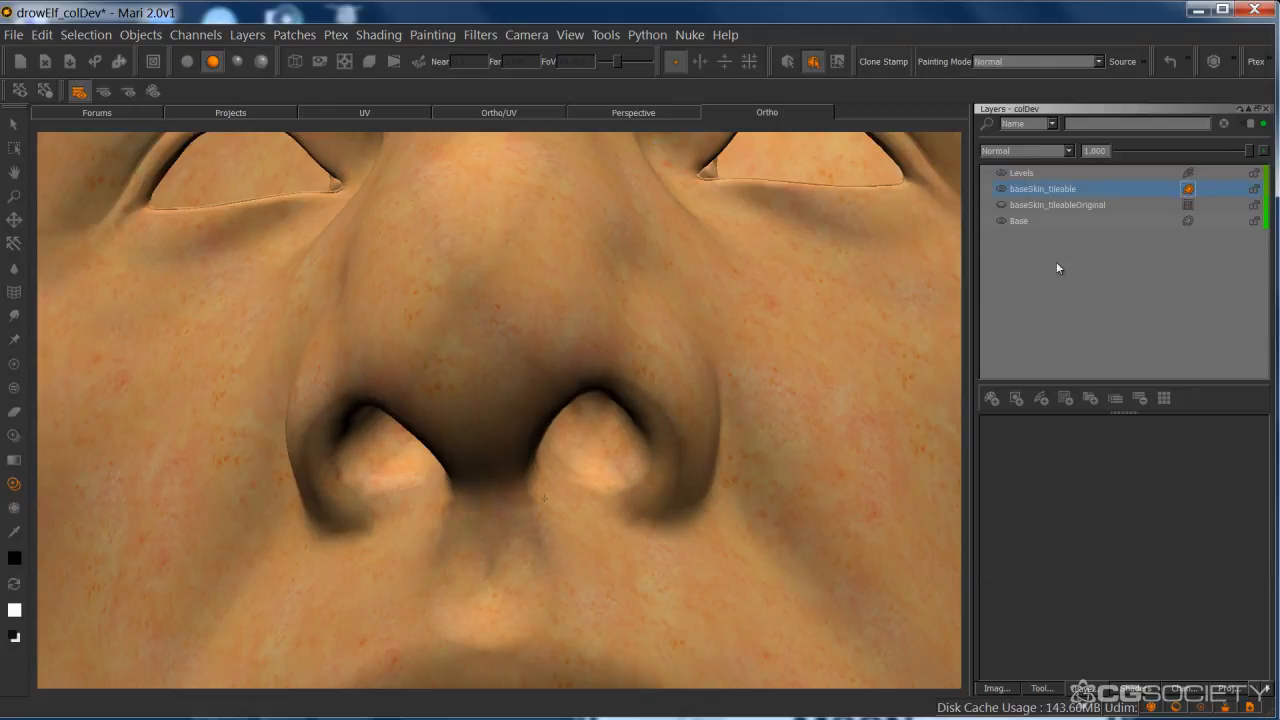
{"action": "key", "text": "Tab"}
{"action": "left_click_drag", "start_coordinate": [814, 289], "coordinate": [749, 395], "text": "alt"}
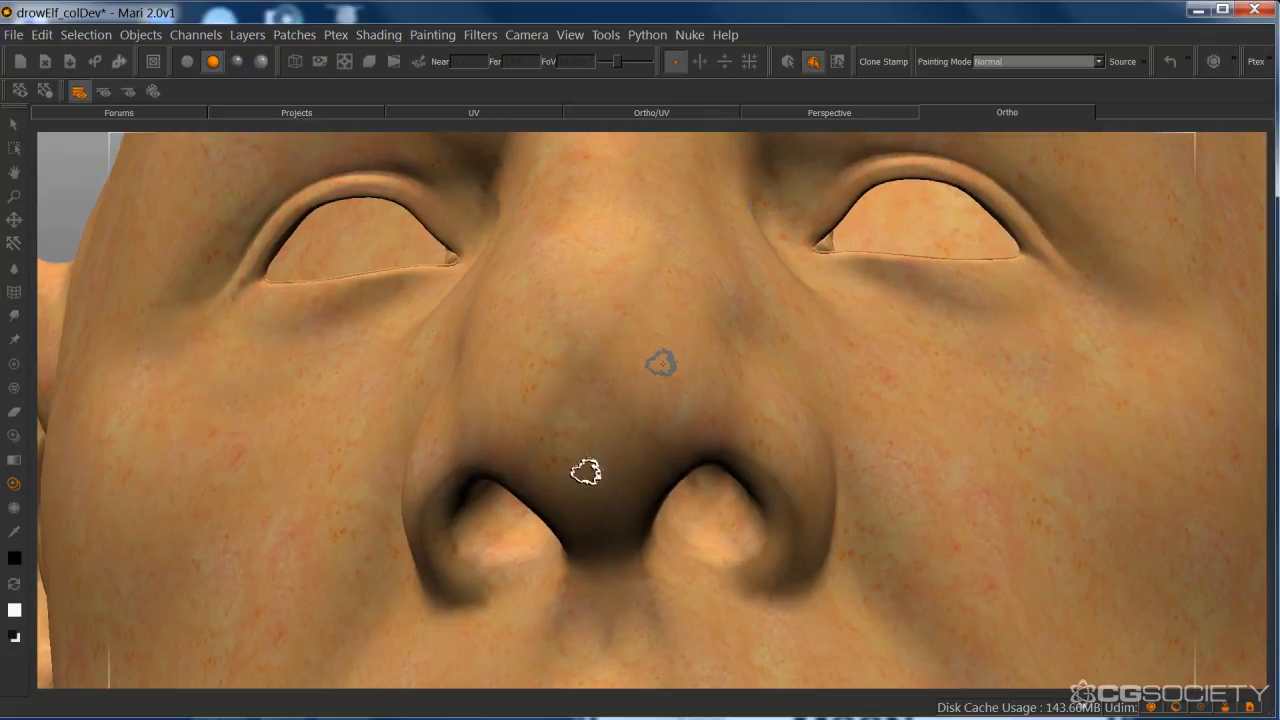
{"action": "left_click", "coordinate": [552, 410], "text": "ctrl"}
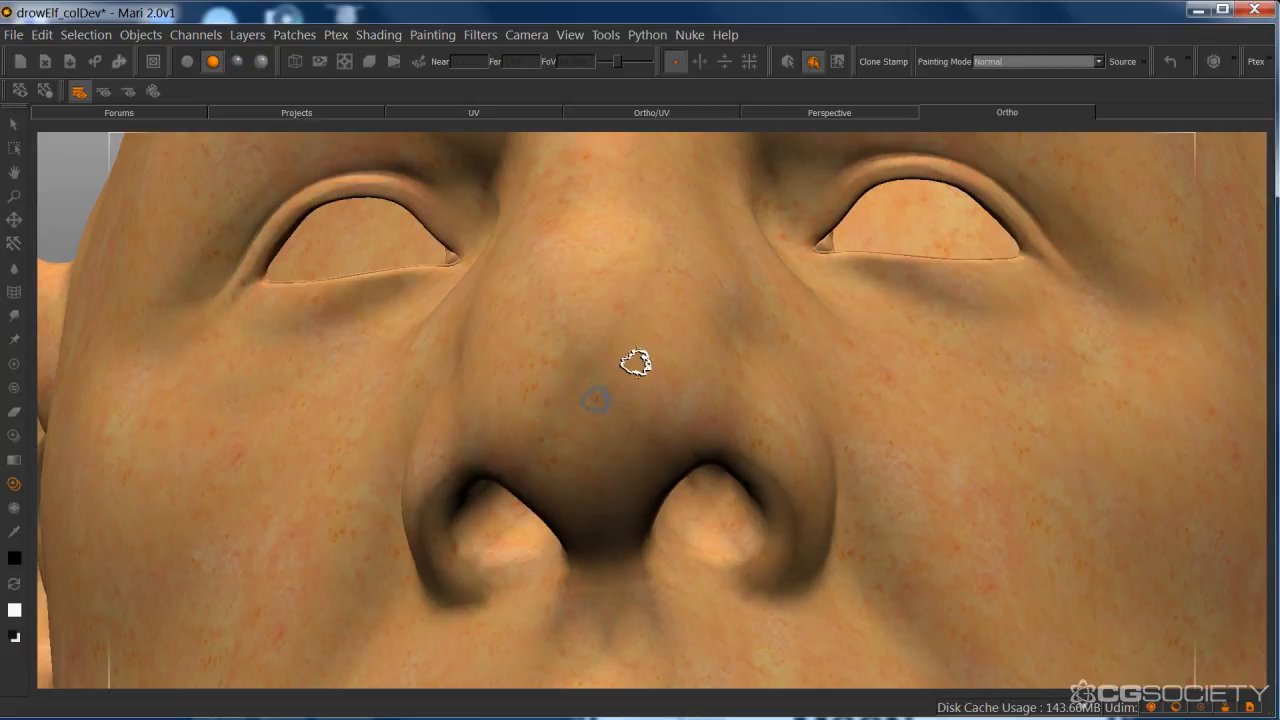
- Under flat lighting, clone-stamp cheek skin over the area under the nose, and return to basic lighting
{"action": "left_click", "coordinate": [190, 63]}
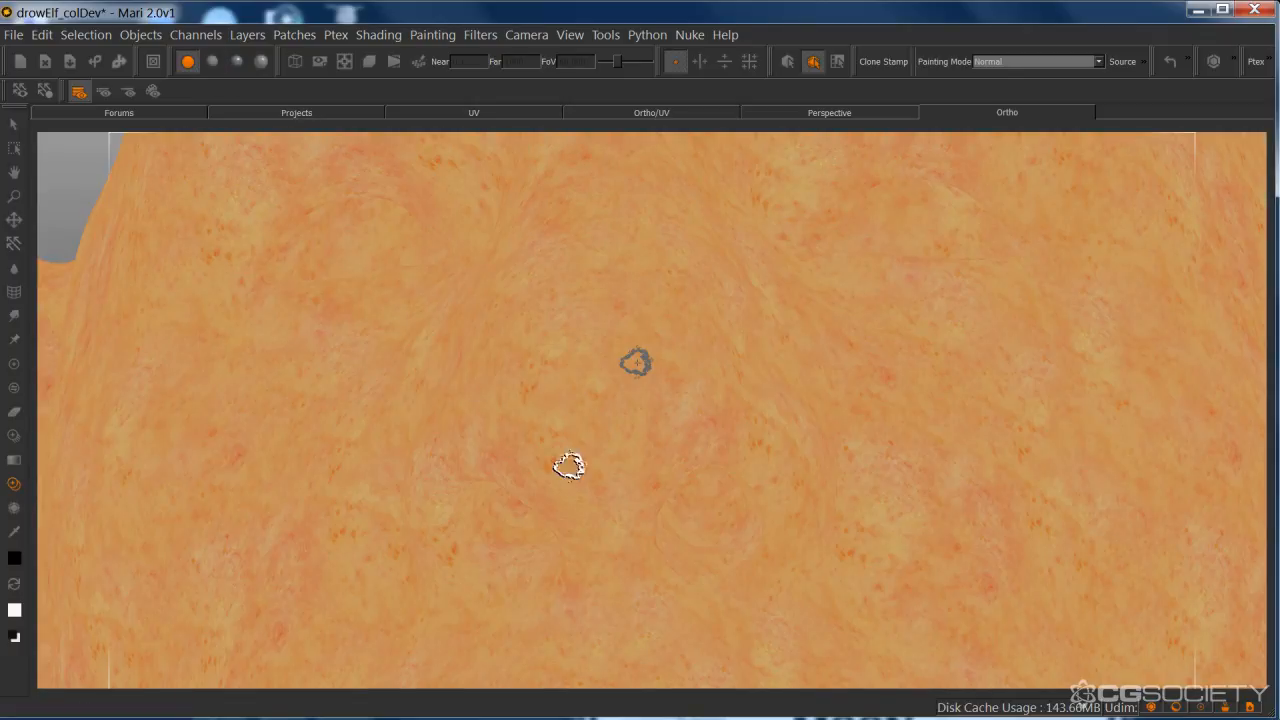
{"action": "left_click", "coordinate": [925, 486], "text": "ctrl"}
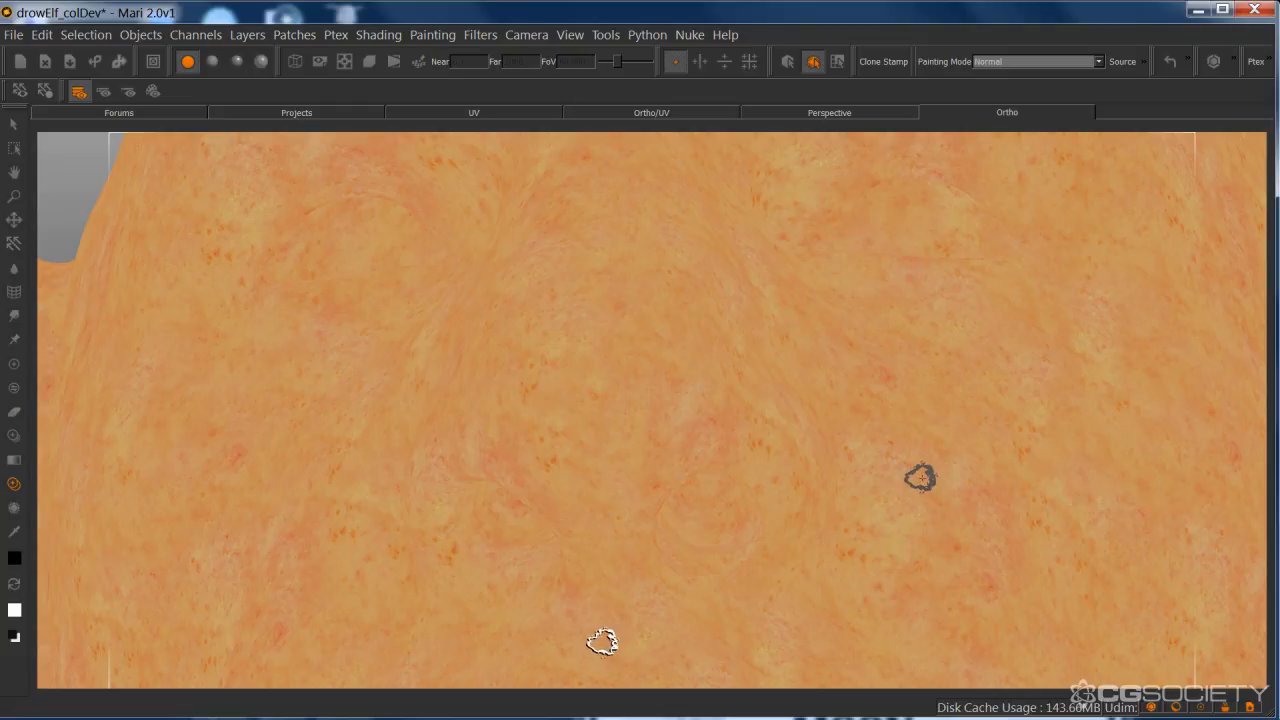
{"action": "left_click", "coordinate": [638, 532]}
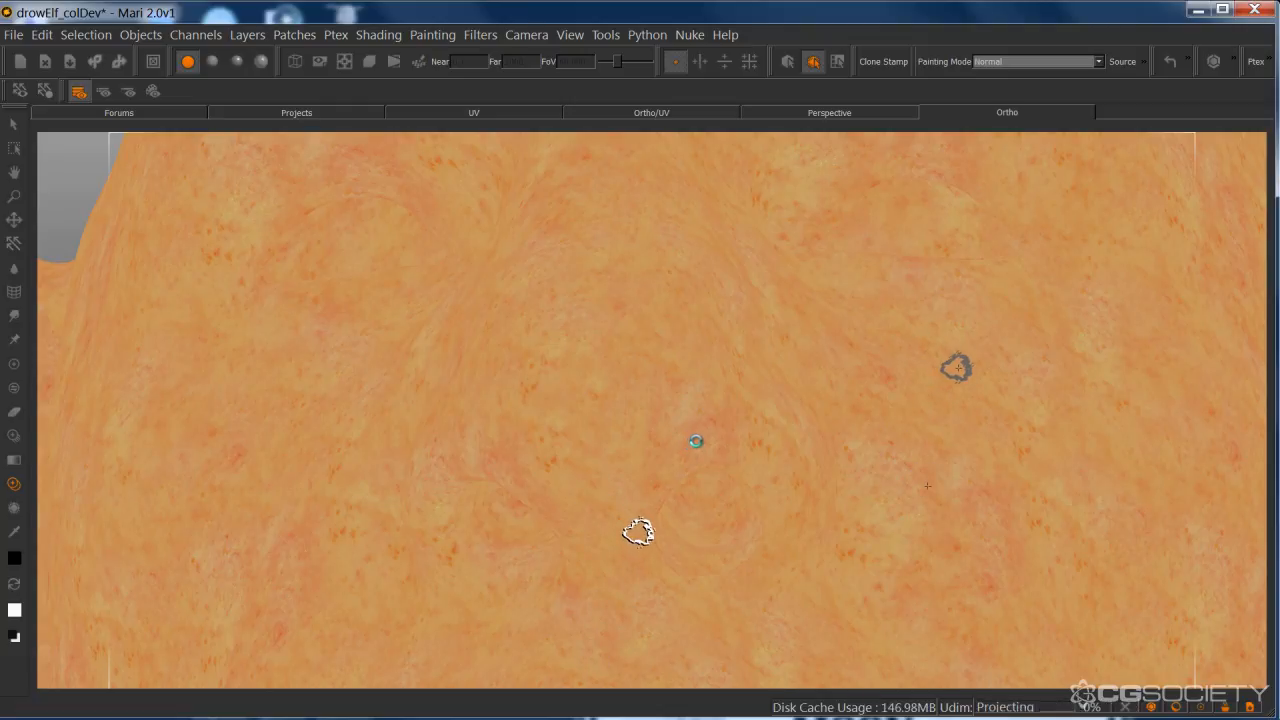
{"action": "middle_click_drag", "start_coordinate": [717, 414], "coordinate": [960, 420]}
{"action": "middle_click_drag", "start_coordinate": [662, 300], "coordinate": [574, 377], "text": "alt"}
{"action": "key", "text": "F2"}
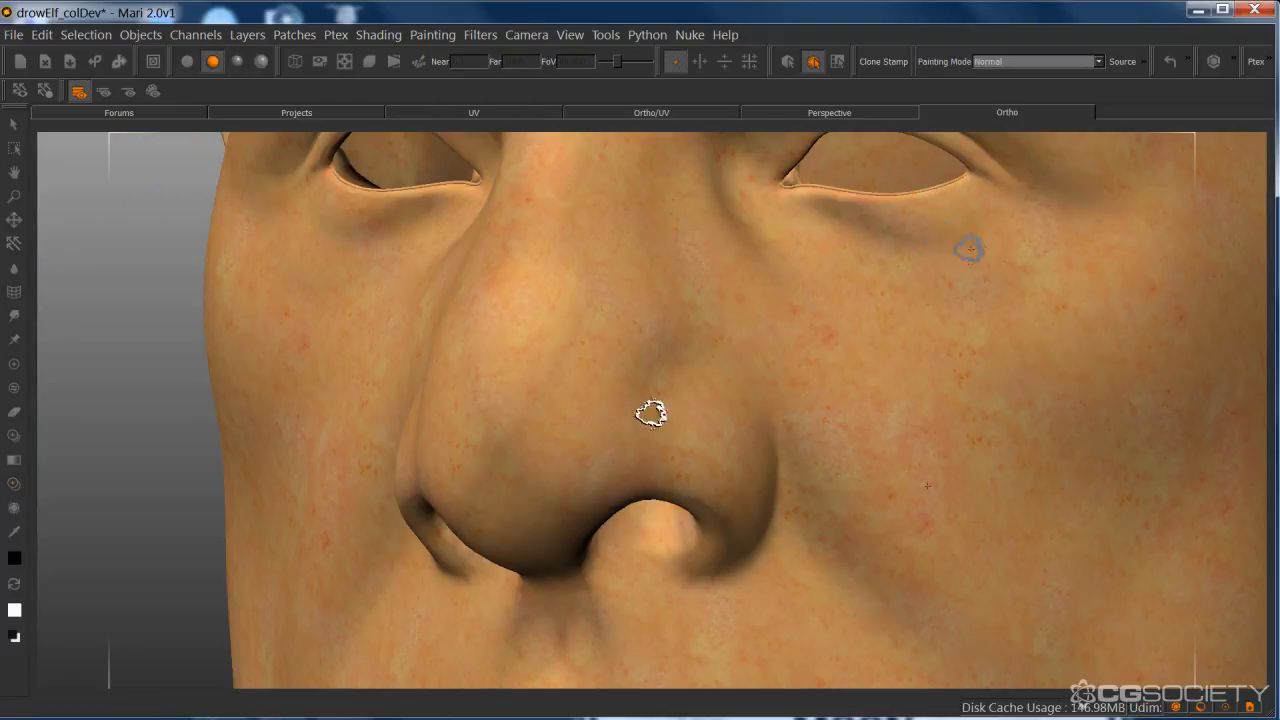
- Examine the forehead, ears, cheeks and nose for remaining stretching or repetition in the skin texture
{"action": "scroll", "coordinate": [651, 413], "scroll_direction": "down", "scroll_amount": 4}
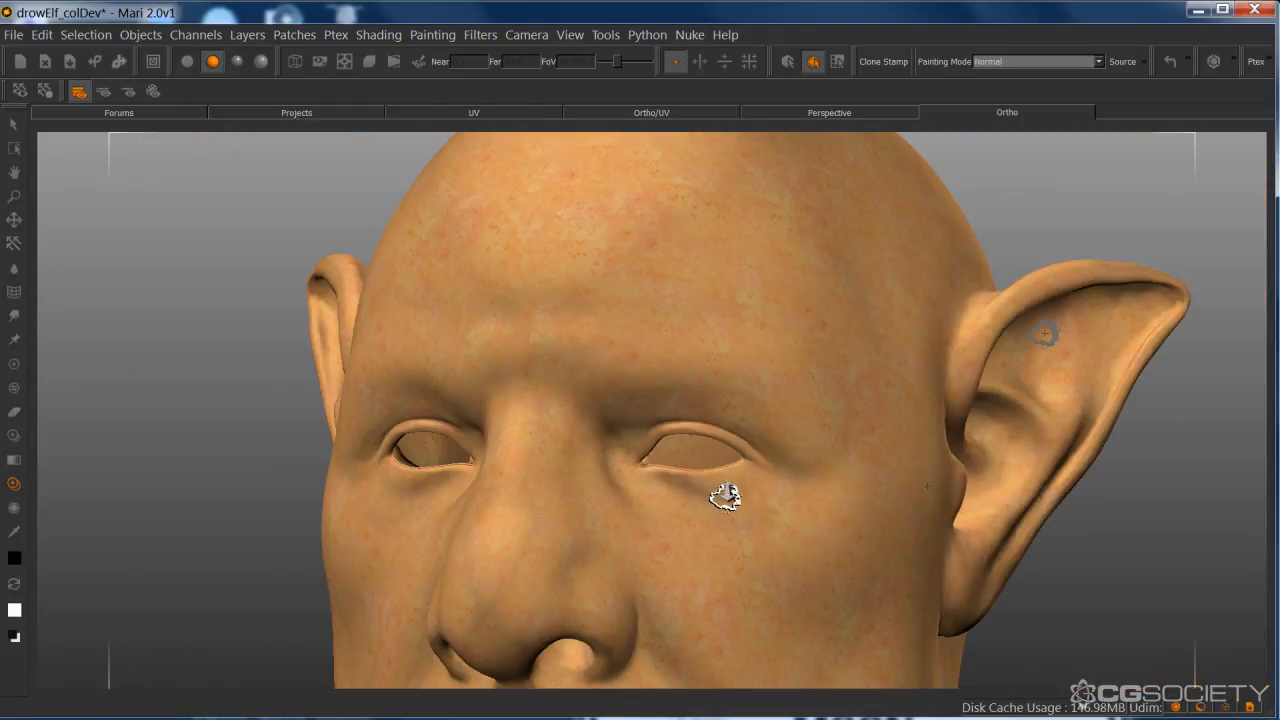
{"action": "left_click_drag", "start_coordinate": [737, 500], "coordinate": [757, 514], "text": "alt"}
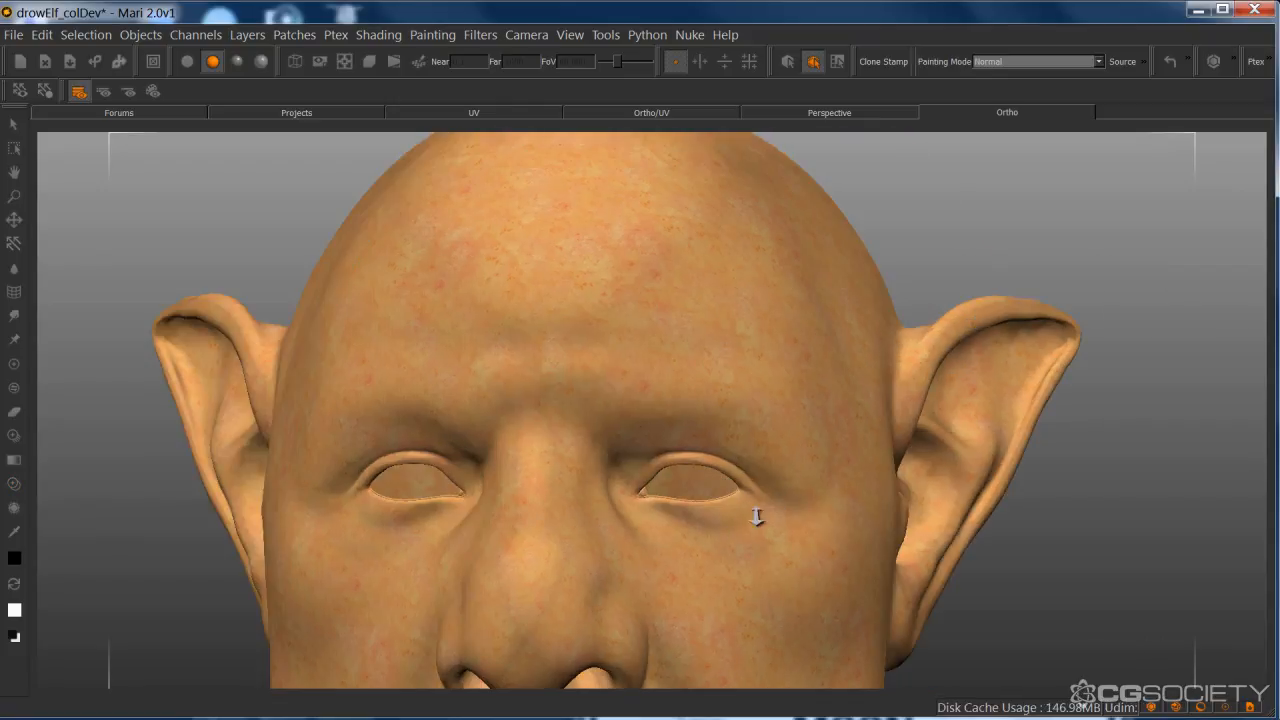
{"action": "middle_click_drag", "start_coordinate": [757, 514], "coordinate": [775, 337], "text": "alt"}
{"action": "right_click_drag", "start_coordinate": [772, 348], "coordinate": [717, 428], "text": "alt"}
{"action": "middle_click_drag", "start_coordinate": [716, 453], "coordinate": [758, 442], "text": "alt"}
{"action": "right_click_drag", "start_coordinate": [729, 457], "coordinate": [705, 495], "text": "alt"}
{"action": "left_click_drag", "start_coordinate": [705, 495], "coordinate": [650, 495], "text": "alt"}
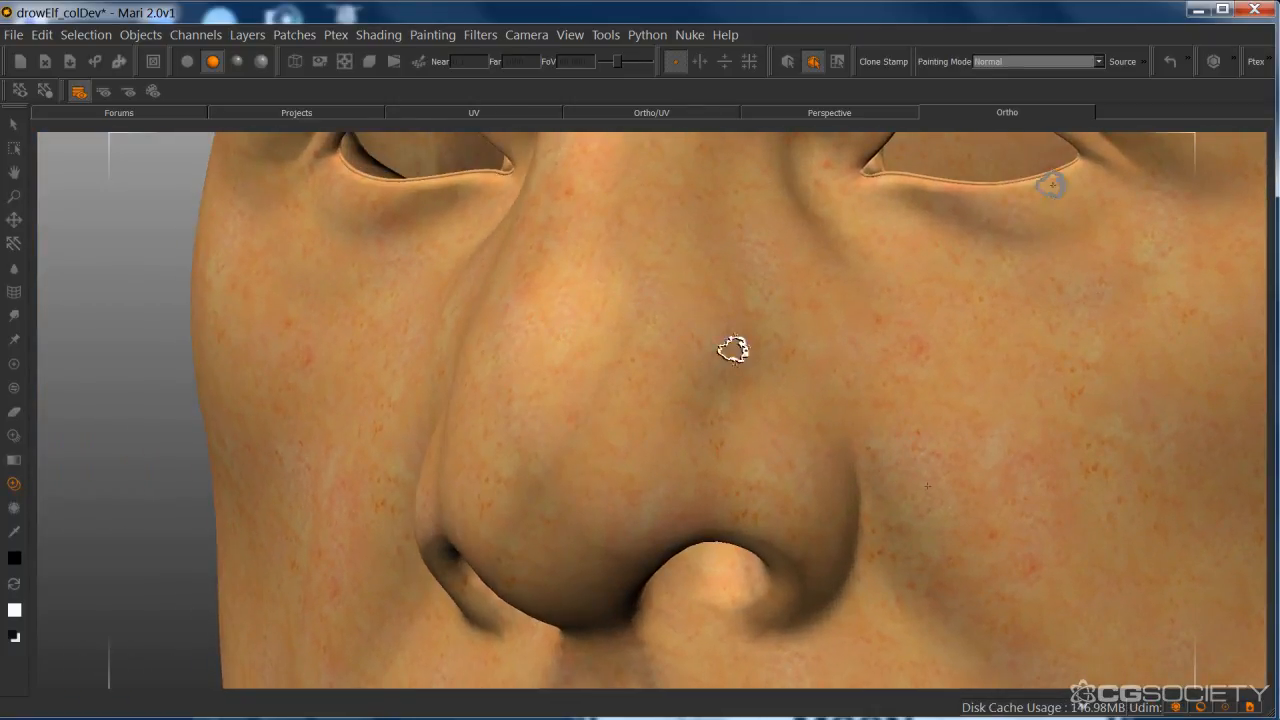
{"action": "mouse_move", "coordinate": [687, 428]}
{"action": "left_mouse_down", "text": "alt"}
{"action": "mouse_move", "coordinate": [757, 423]}
{"action": "mouse_move", "coordinate": [780, 395]}
{"action": "left_mouse_up", "text": "alt"}
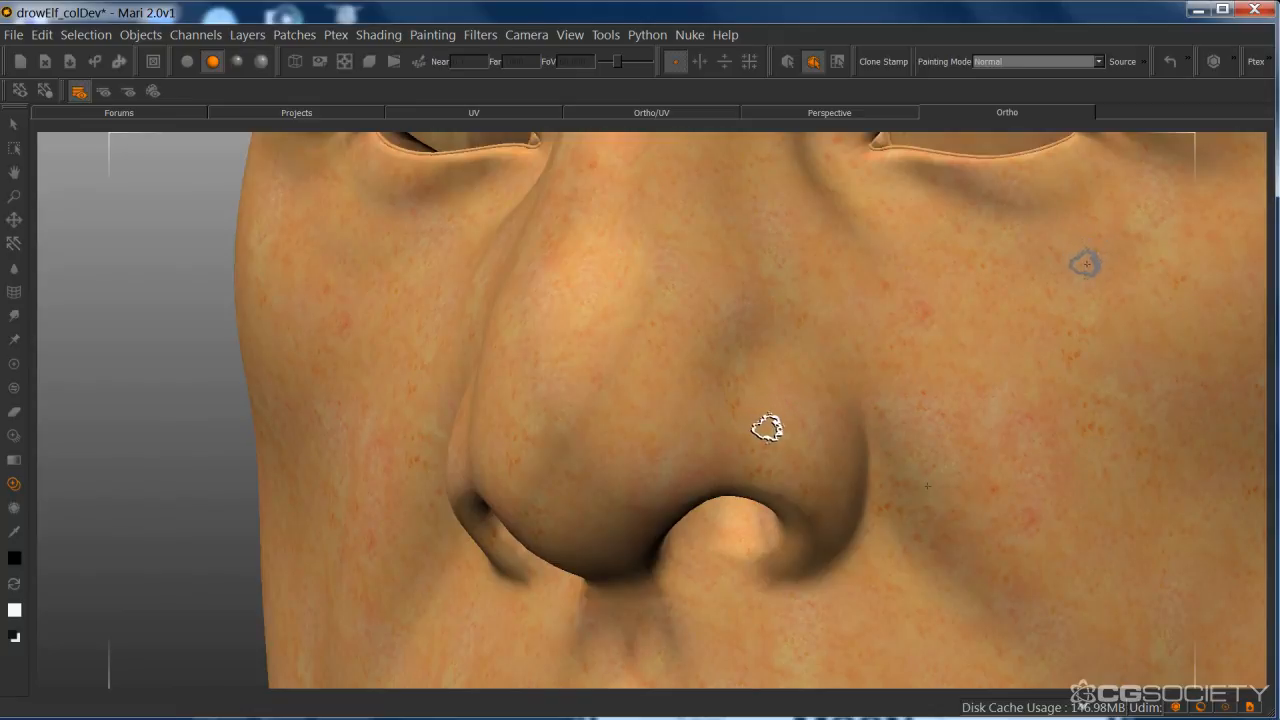
- Activate Paint Through with tiledSkin.jpg as the source image over the nose
{"action": "key", "text": "t"}
{"action": "key", "text": "i"}
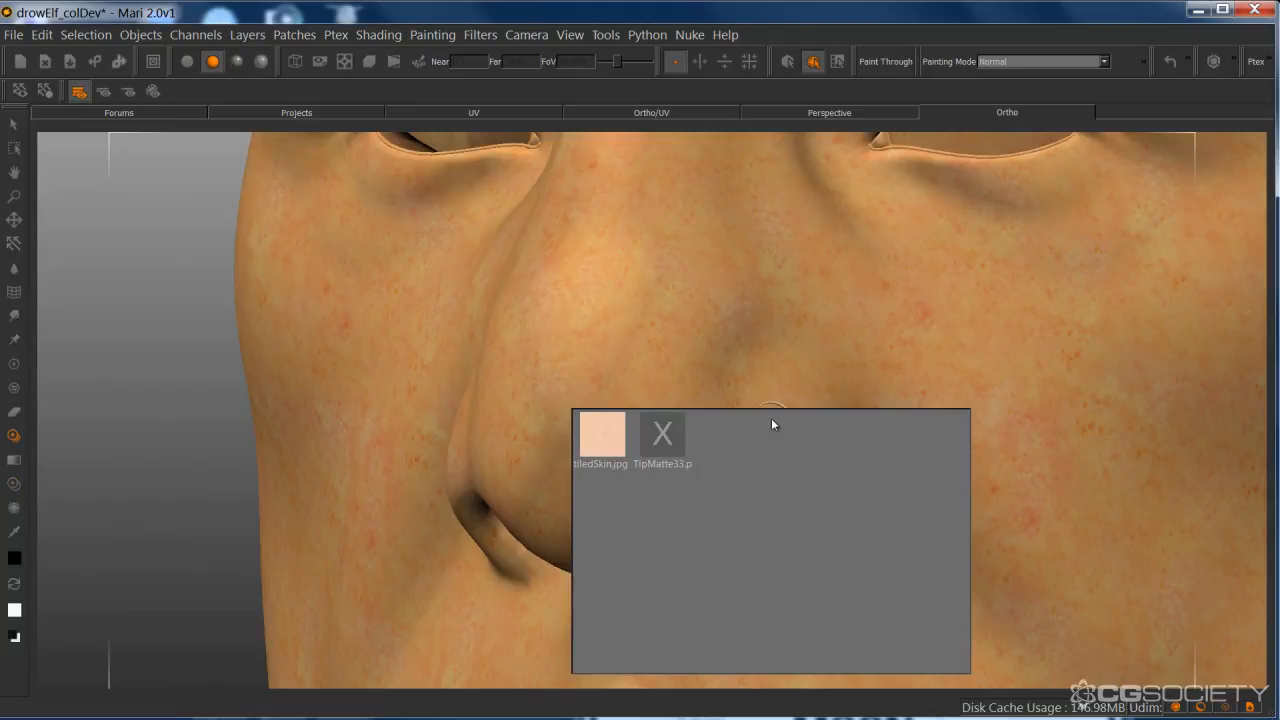
{"action": "left_click", "coordinate": [604, 445]}
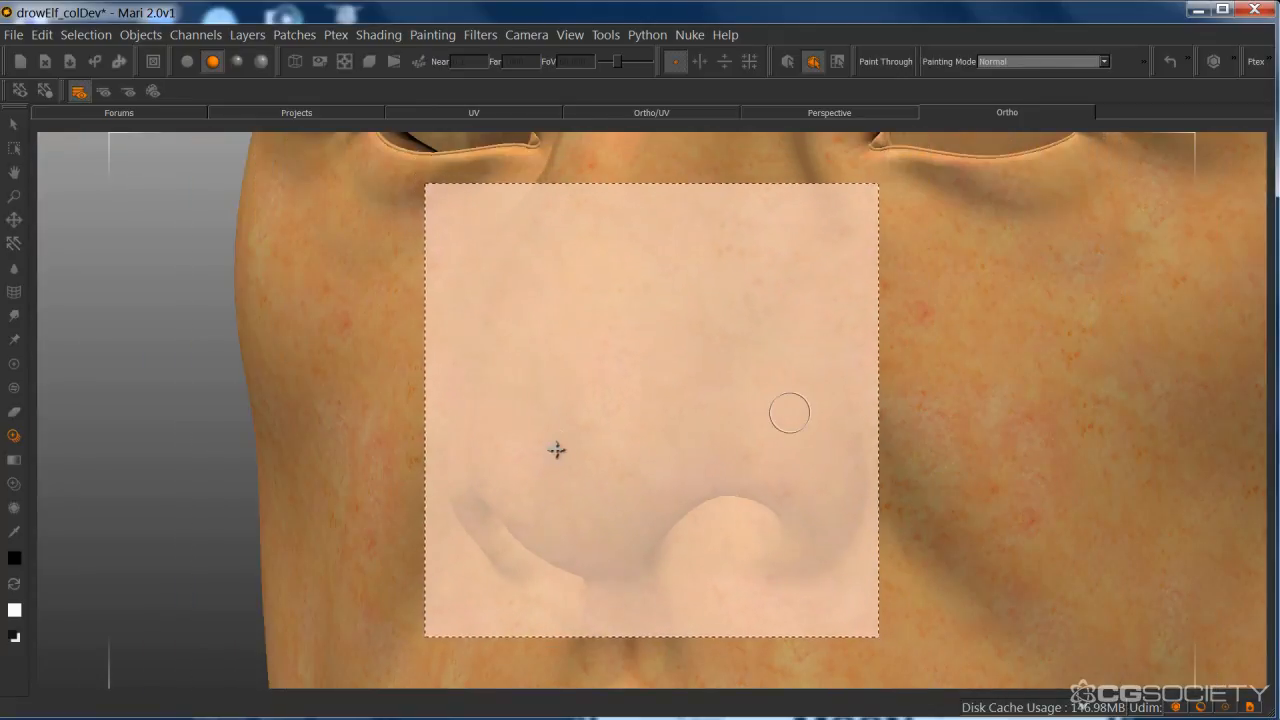
{"action": "left_click_drag", "start_coordinate": [789, 413], "coordinate": [842, 402], "text": "alt"}
{"action": "middle_click_drag", "start_coordinate": [815, 427], "coordinate": [825, 429], "text": "alt"}
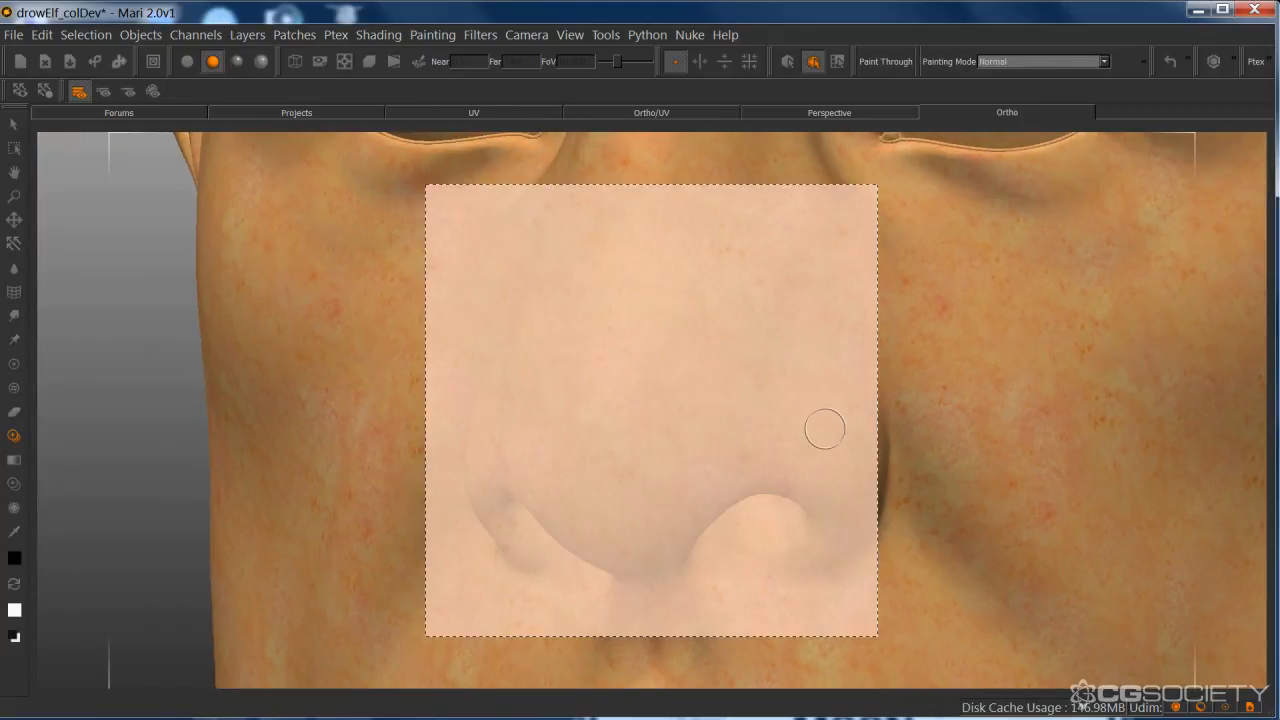
- Check the tile image and repeat settings of the baseSkin_tileableOriginal layer
{"action": "key", "text": "Tab"}
{"action": "left_click", "coordinate": [1088, 690]}
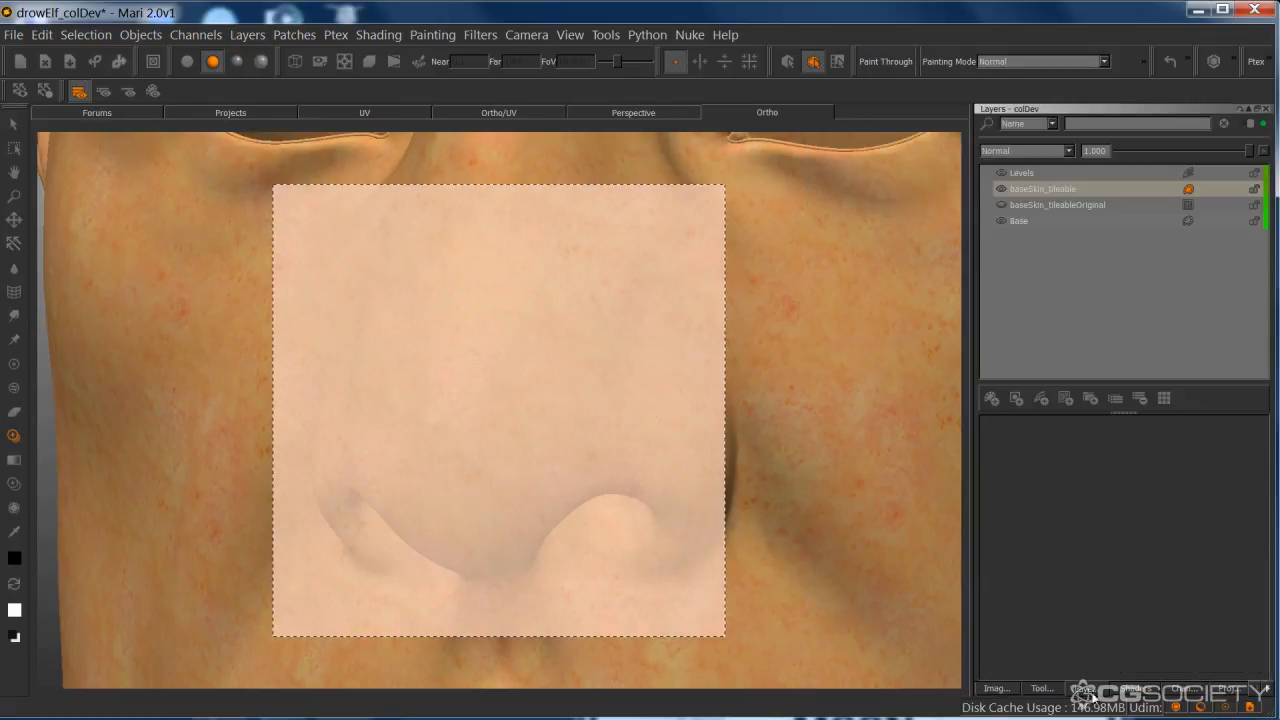
{"action": "left_click", "coordinate": [1036, 204]}
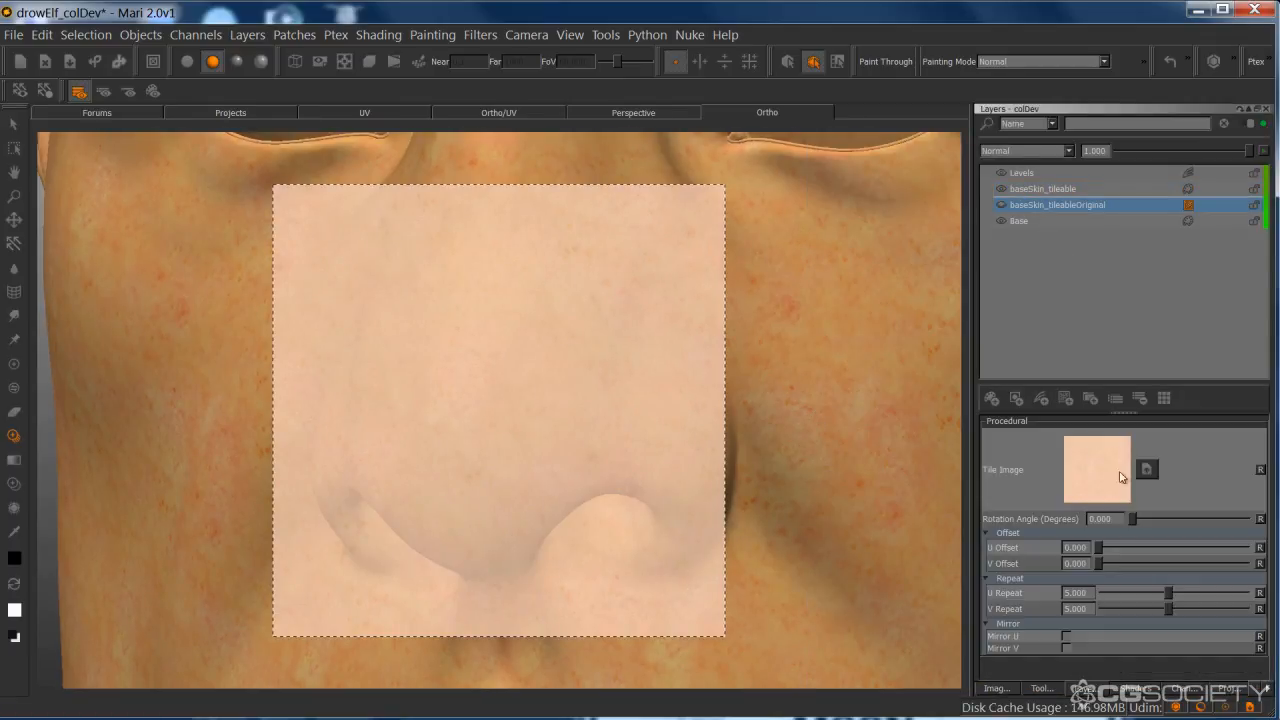
{"action": "left_click", "coordinate": [998, 690]}
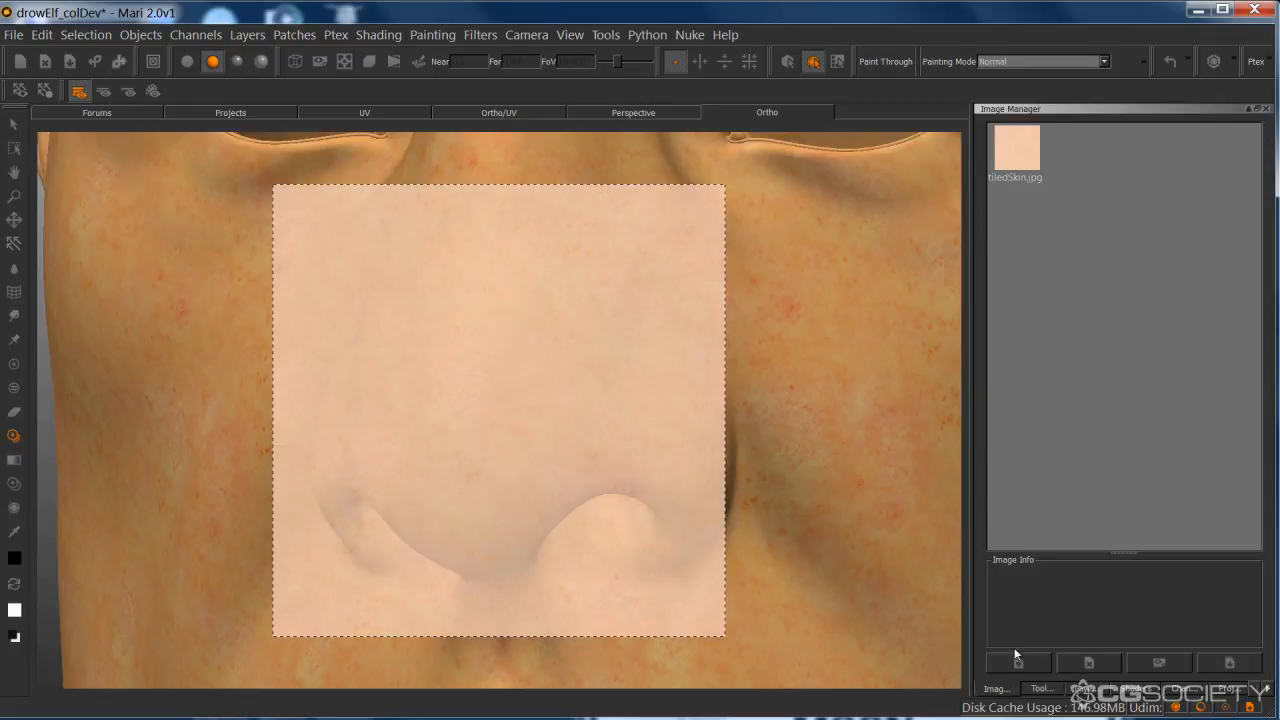
{"action": "left_click", "coordinate": [1118, 688]}
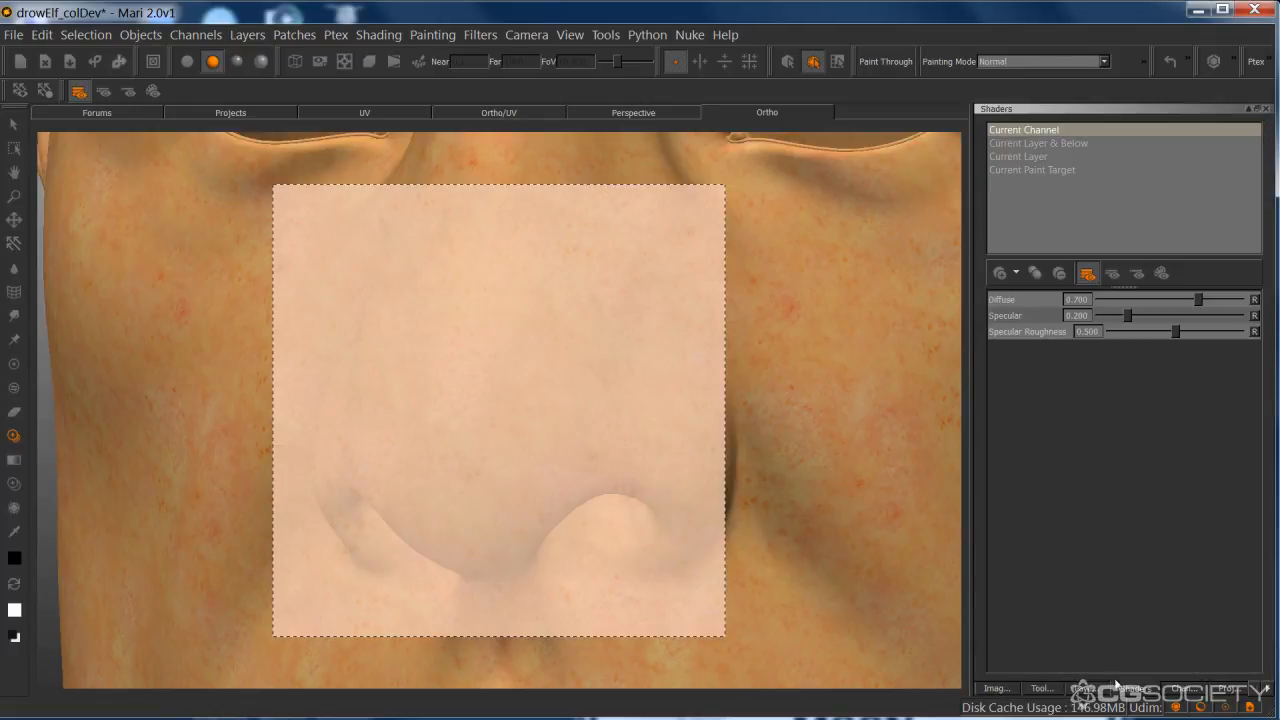
{"action": "left_click", "coordinate": [1090, 689]}
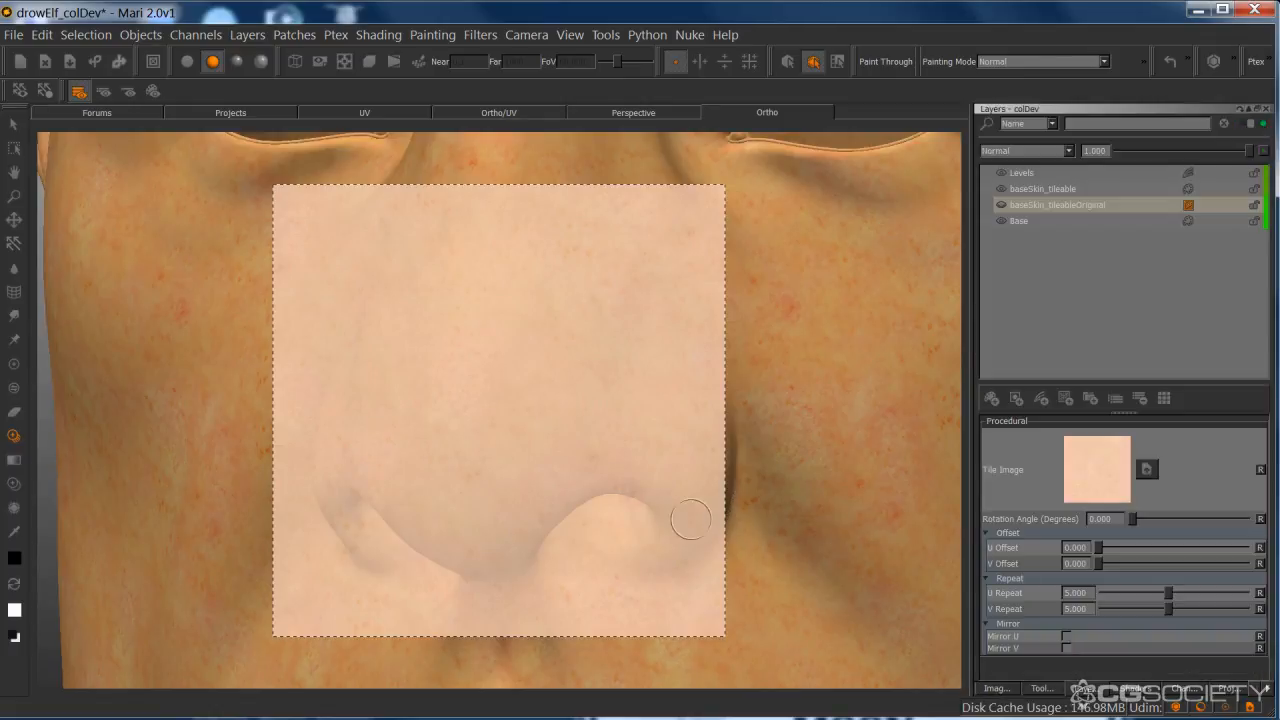
- Enlarge the tiledSkin.jpg Paint Through overlay on the nose, toggling its preview to compare its scale with the existing skin
{"action": "key", "text": "Tab"}
{"action": "key", "text": "apostrophe"}
{"action": "mouse_move", "coordinate": [732, 384]}
{"action": "left_mouse_down", "text": "alt"}
{"action": "mouse_move", "coordinate": [754, 394]}
{"action": "mouse_move", "coordinate": [788, 369]}
{"action": "left_mouse_up", "text": "alt"}
{"action": "middle_click_drag", "start_coordinate": [788, 369], "coordinate": [784, 244], "text": "alt"}
{"action": "key", "text": "apostrophe"}
{"action": "left_click_drag", "start_coordinate": [694, 415], "coordinate": [750, 408], "text": "ctrl+shift"}
{"action": "key", "text": "apostrophe"}
{"action": "middle_click_drag", "start_coordinate": [724, 305], "coordinate": [746, 375], "text": "alt"}
{"action": "key", "text": "apostrophe"}
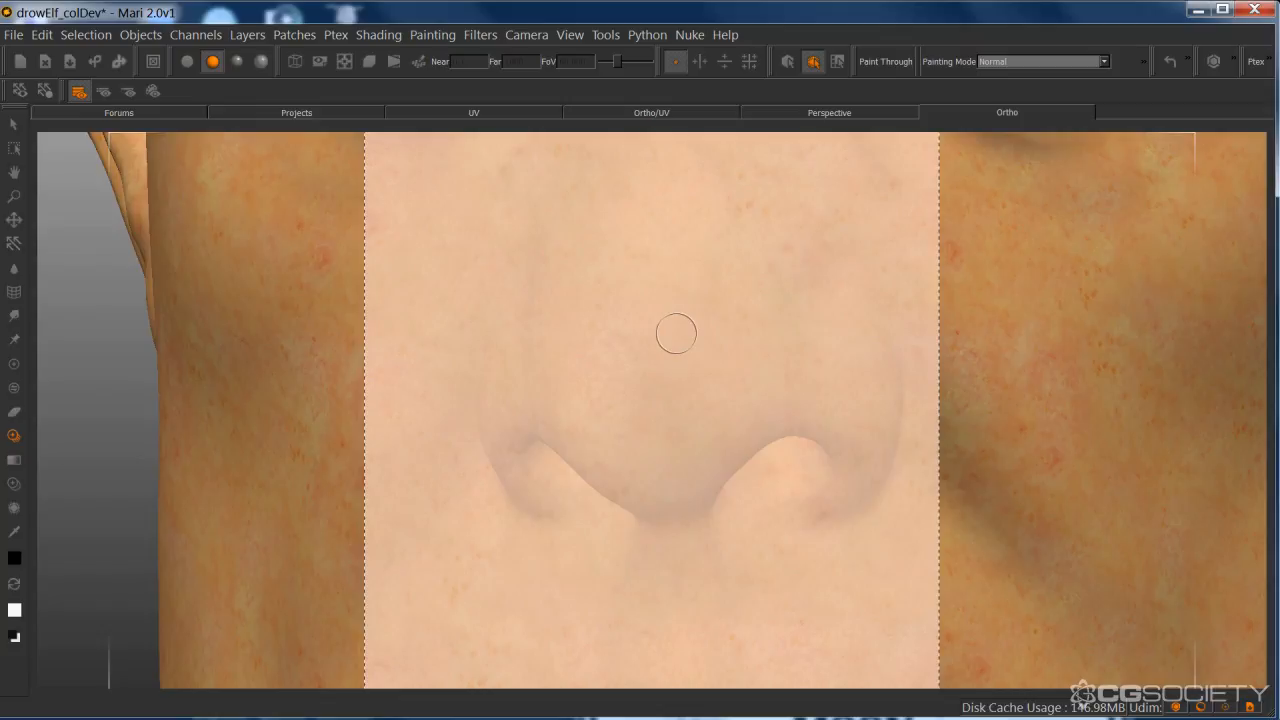
- Choose the storm organic brush for Paint Through and reduce its size
{"action": "key", "text": "space"}
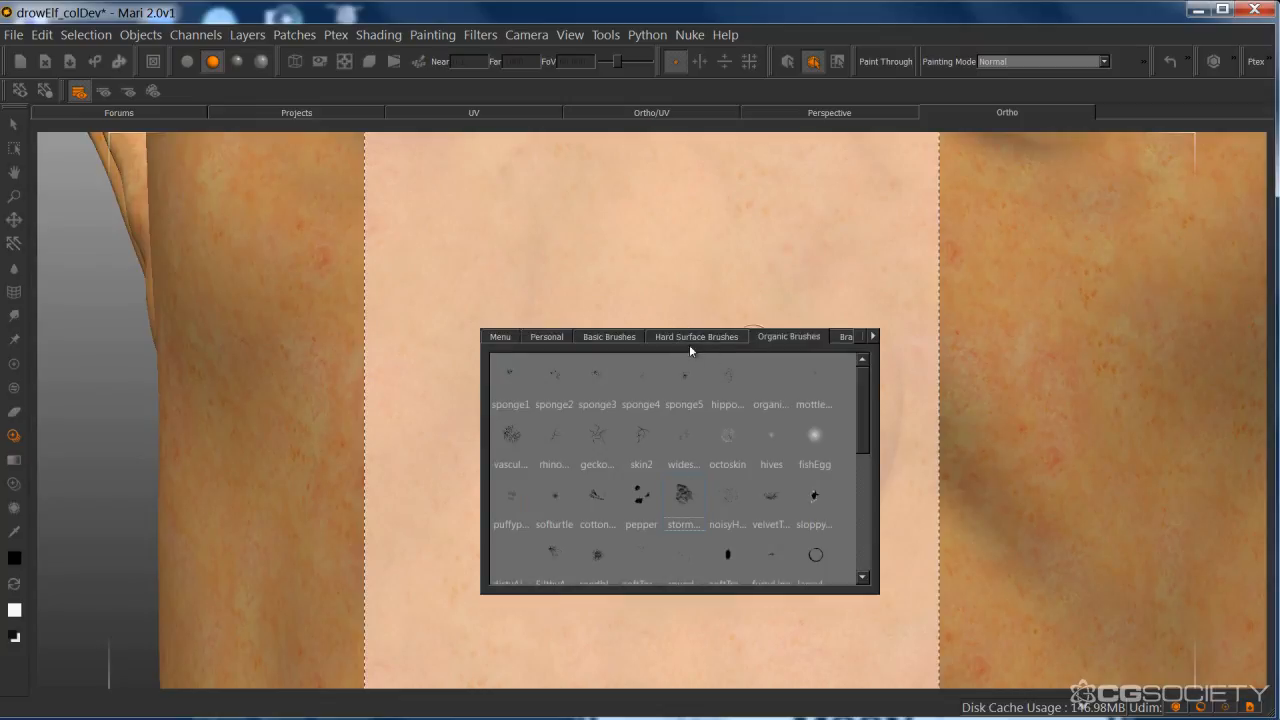
{"action": "key", "text": "k"}
{"action": "key", "text": "r"}
{"action": "left_click_drag", "start_coordinate": [681, 346], "coordinate": [640, 346]}
{"action": "key", "text": "apostrophe"}
- Examine the skin around the eyes and nose for blotches, comparing it with the tiledSkin.jpg overlay
{"action": "middle_click_drag", "start_coordinate": [720, 337], "coordinate": [722, 500], "text": "alt"}
{"action": "middle_click_drag", "start_coordinate": [820, 290], "coordinate": [779, 441], "text": "alt"}
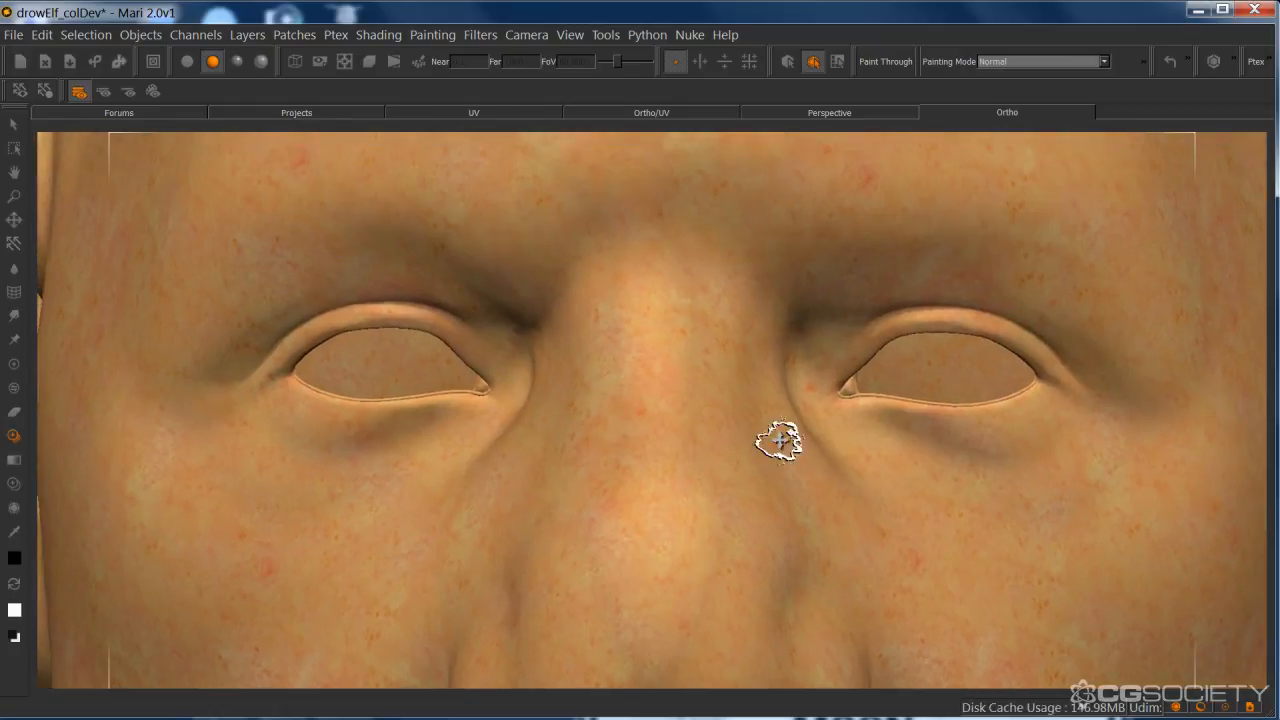
{"action": "left_click_drag", "start_coordinate": [779, 441], "coordinate": [703, 357], "text": "alt"}
{"action": "left_click_drag", "start_coordinate": [719, 435], "coordinate": [740, 470], "text": "alt"}
{"action": "right_click_drag", "start_coordinate": [740, 470], "coordinate": [797, 397], "text": "alt"}
{"action": "left_click_drag", "start_coordinate": [797, 397], "coordinate": [787, 413], "text": "alt"}
{"action": "middle_click_drag", "start_coordinate": [720, 481], "coordinate": [700, 437], "text": "alt"}
{"action": "left_click_drag", "start_coordinate": [702, 438], "coordinate": [761, 454], "text": "alt"}
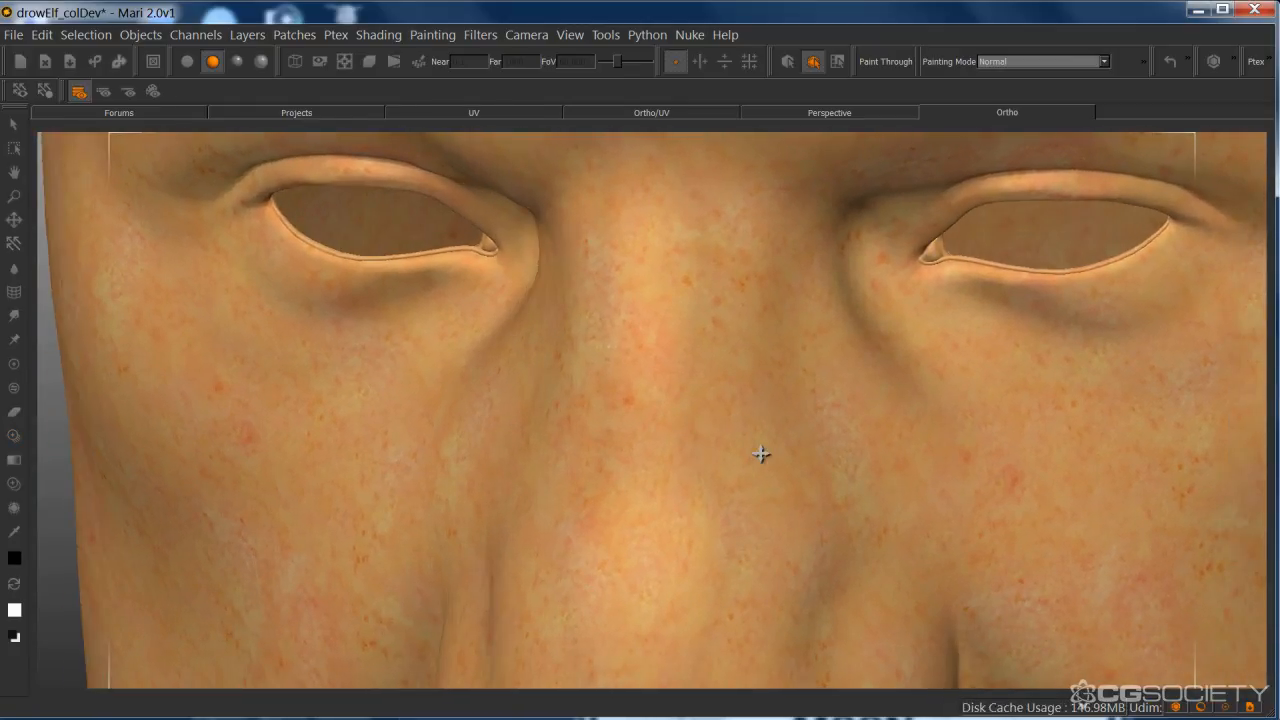
{"action": "middle_click_drag", "start_coordinate": [761, 454], "coordinate": [750, 419], "text": "alt"}
{"action": "right_click_drag", "start_coordinate": [734, 377], "coordinate": [739, 412], "text": "alt"}
{"action": "middle_click_drag", "start_coordinate": [745, 416], "coordinate": [737, 401], "text": "alt"}
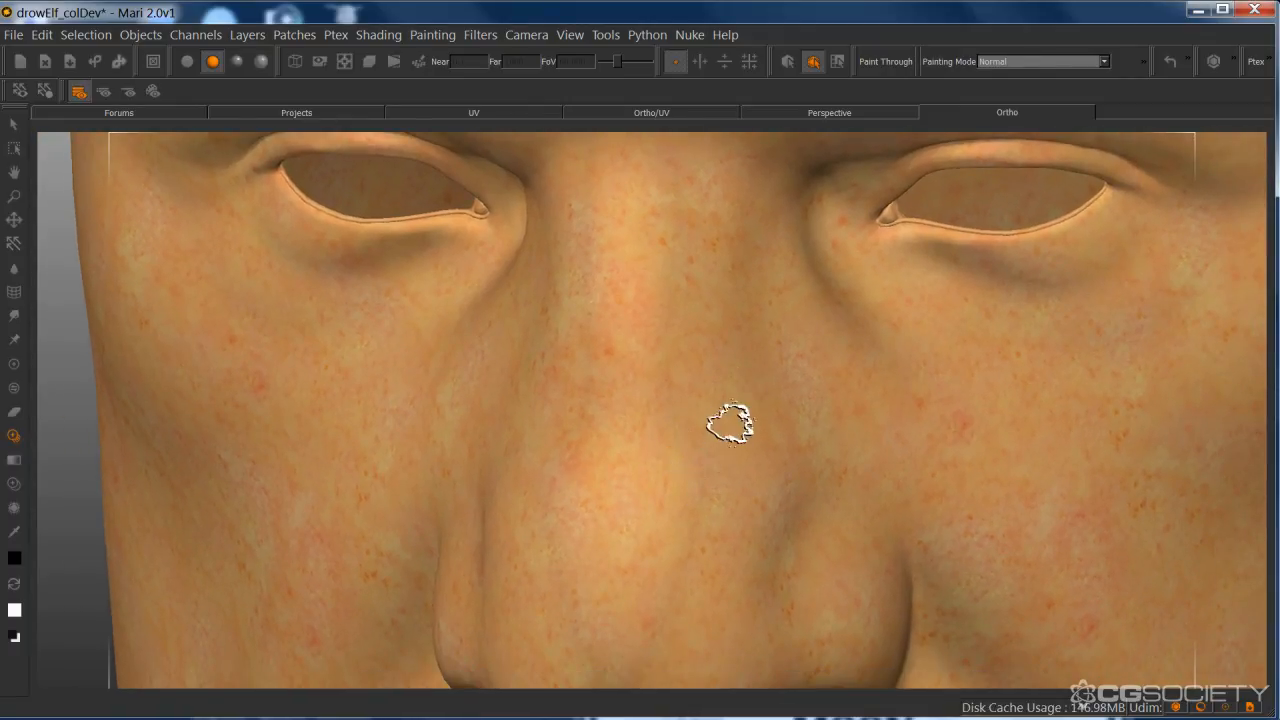
{"action": "key", "text": "apostrophe"}
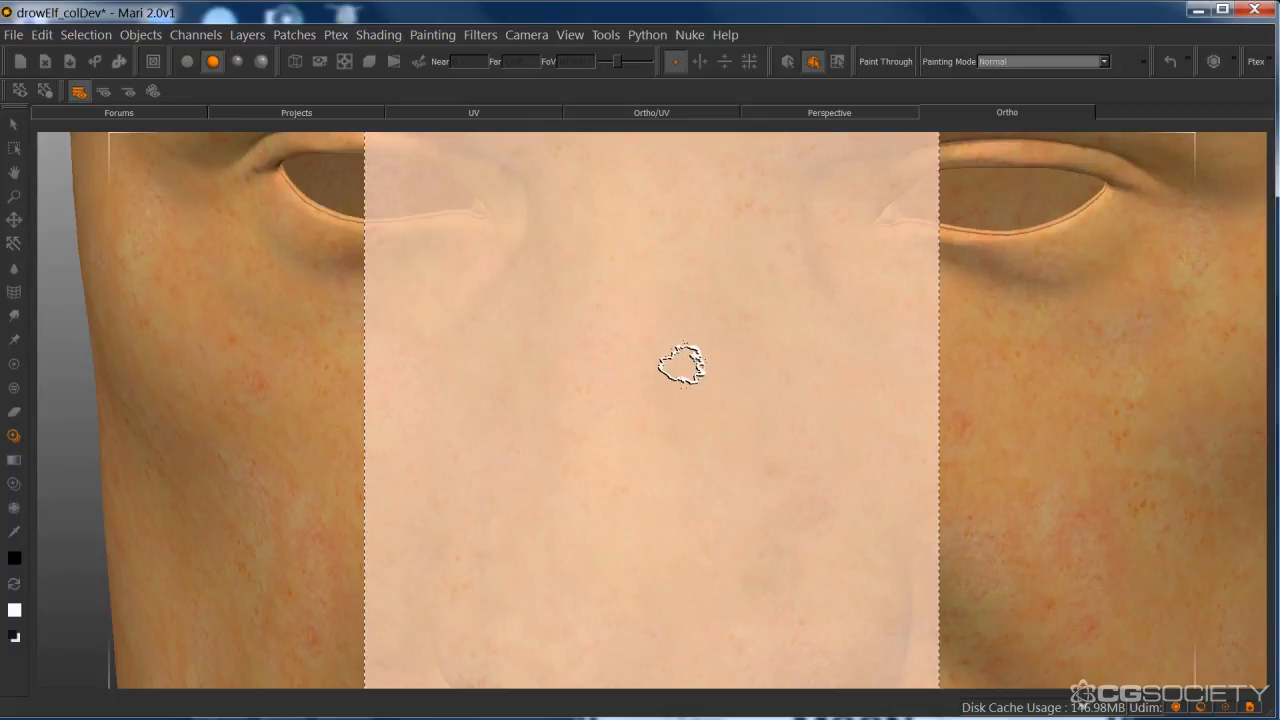
- Make baseSkin_tileable the active layer for painting
{"action": "key", "text": "Tab"}
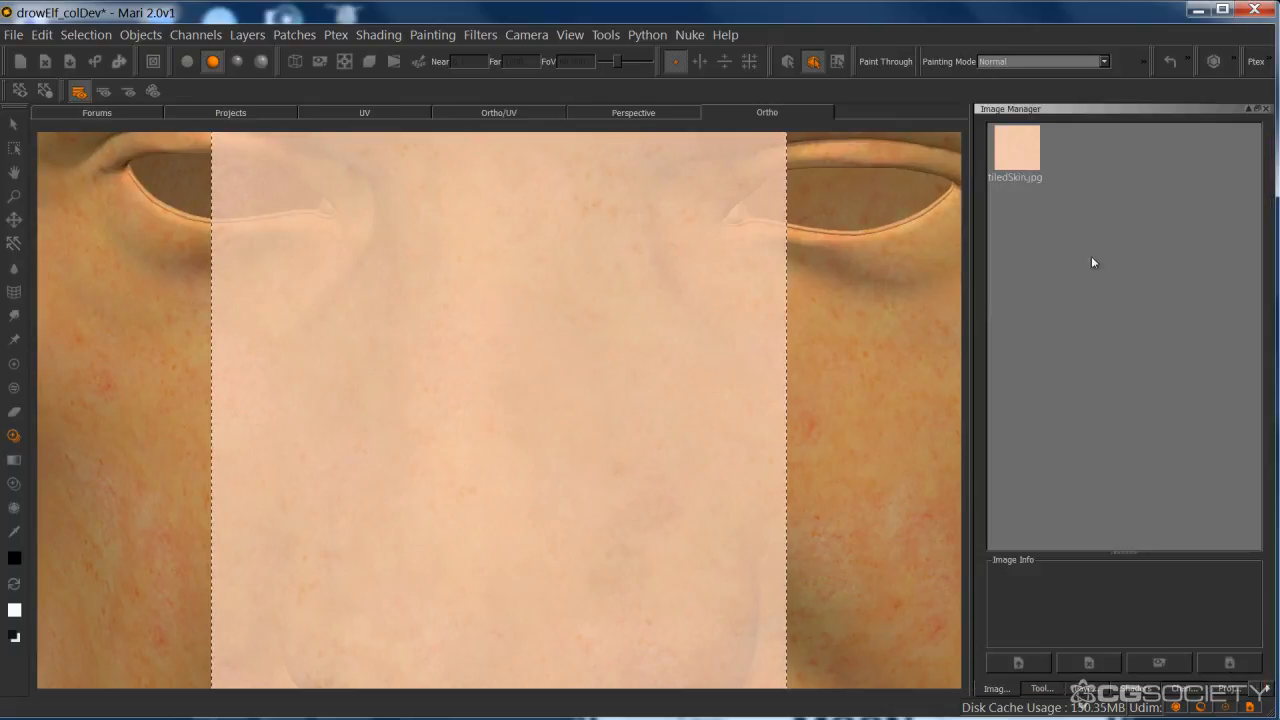
{"action": "left_click", "coordinate": [1094, 692]}
{"action": "left_click", "coordinate": [1188, 189]}
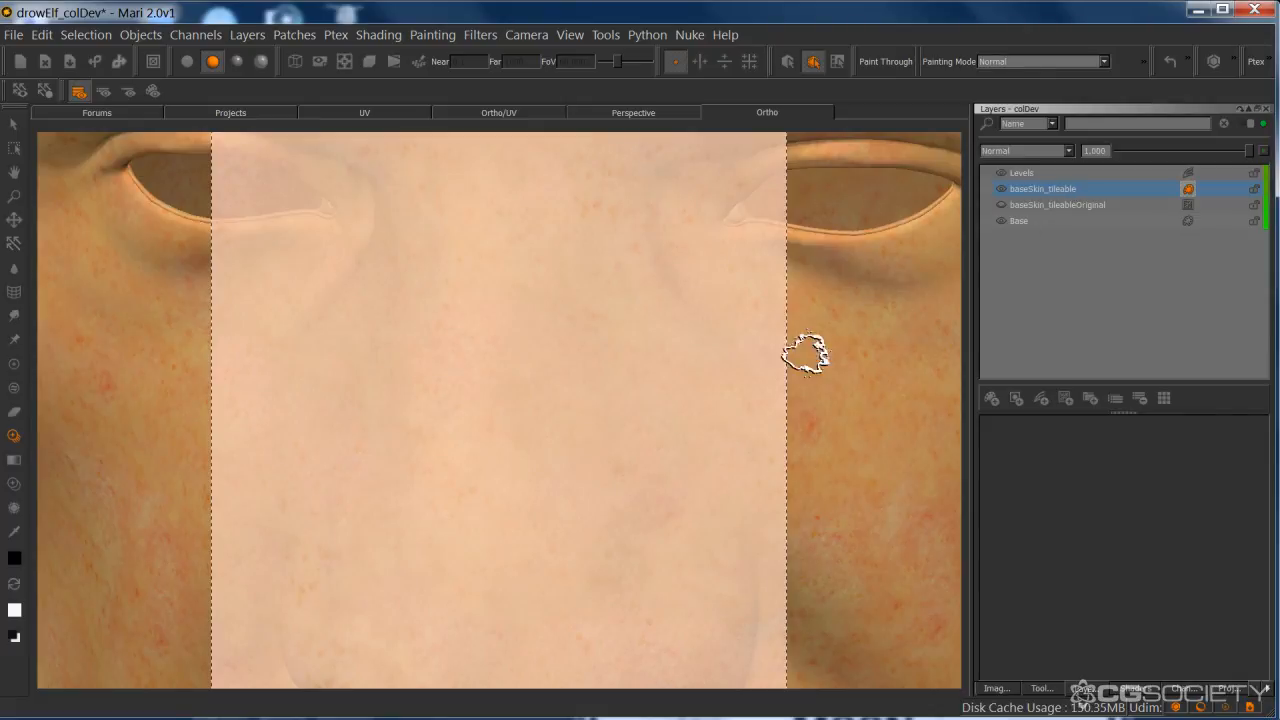
{"action": "key", "text": "Tab"}
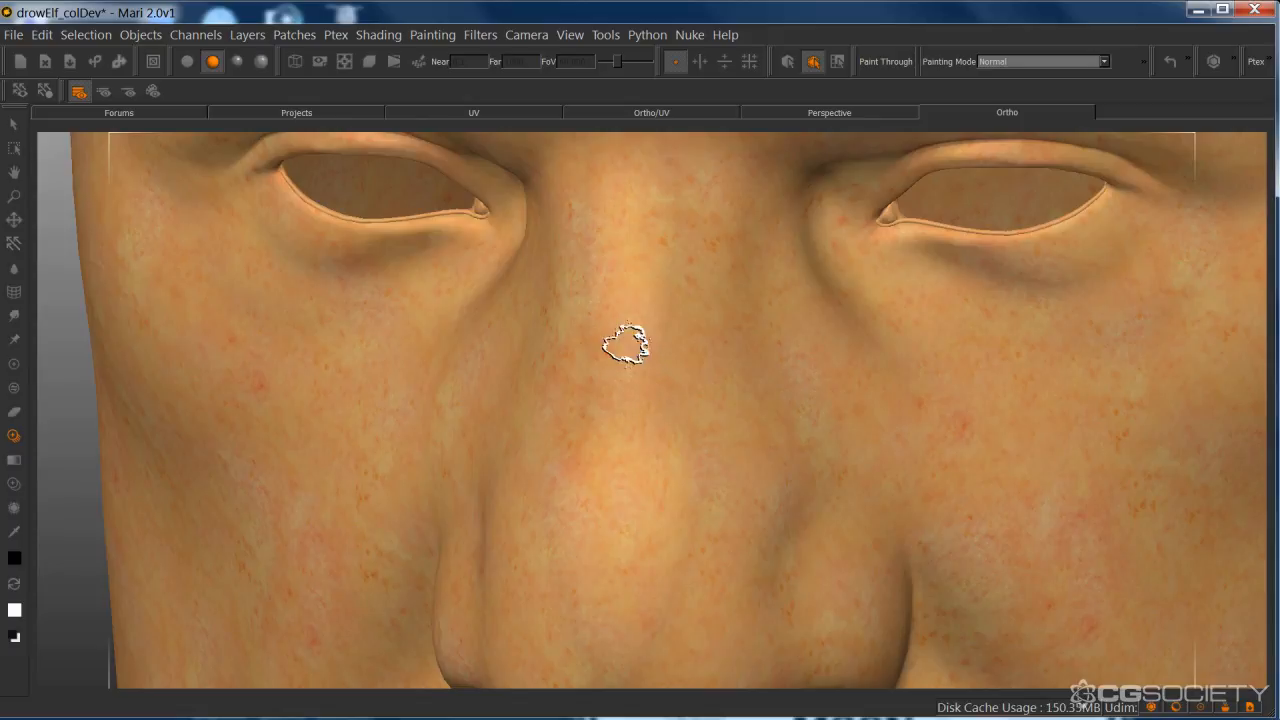
- Shift the tiledSkin.jpg overlay and paint through it over the blotches on the nose bridge
{"action": "key", "text": "apostrophe"}
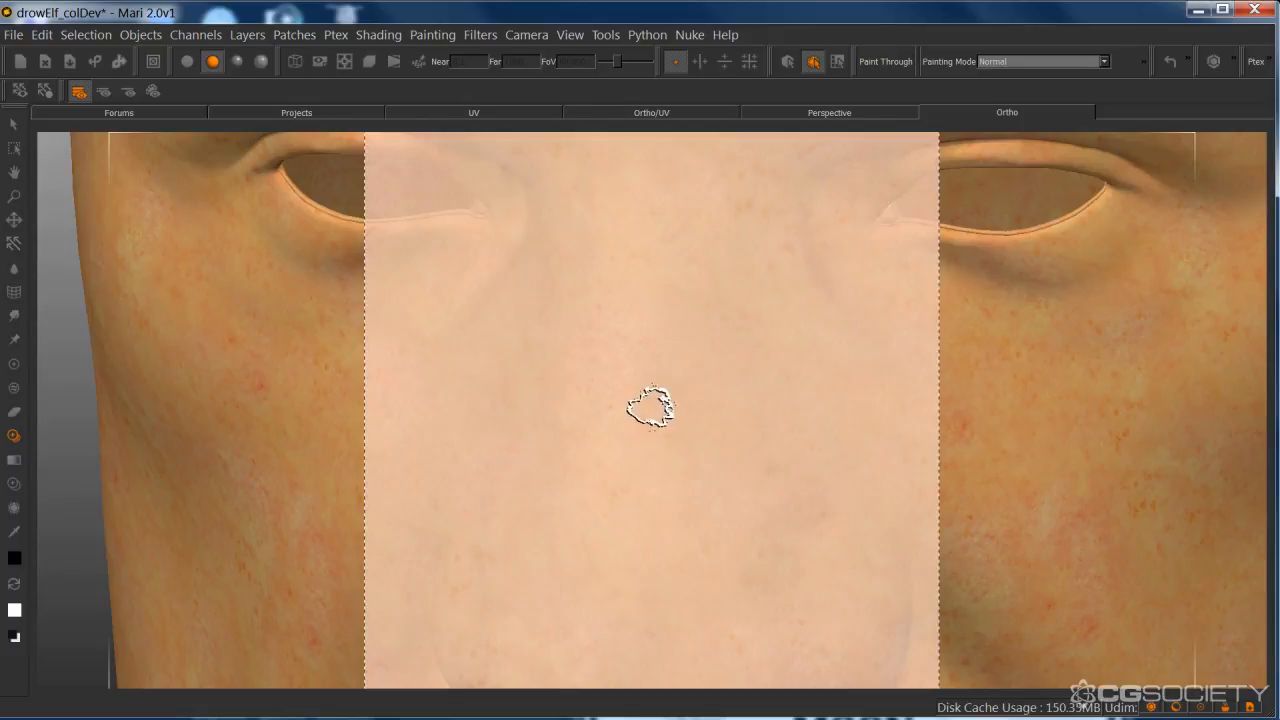
{"action": "left_click_drag", "start_coordinate": [654, 455], "coordinate": [602, 385], "text": "shift"}
{"action": "key", "text": "apostrophe"}
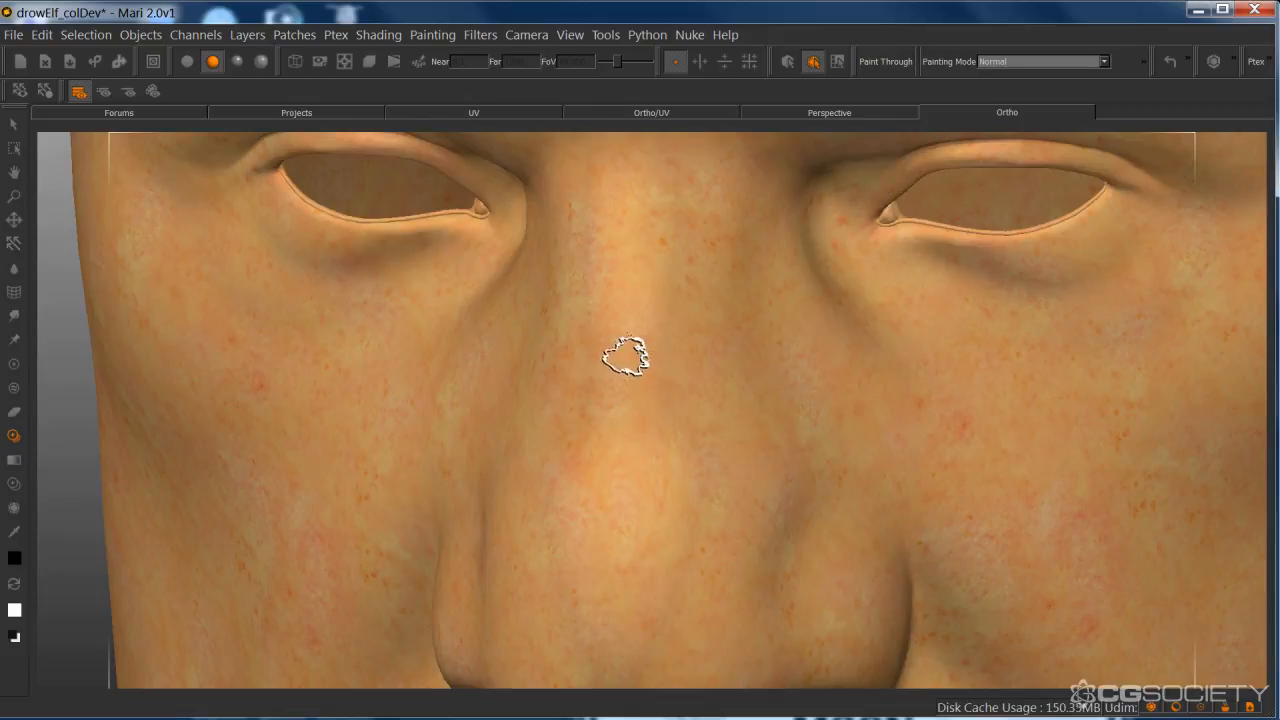
{"action": "key", "text": "apostrophe"}
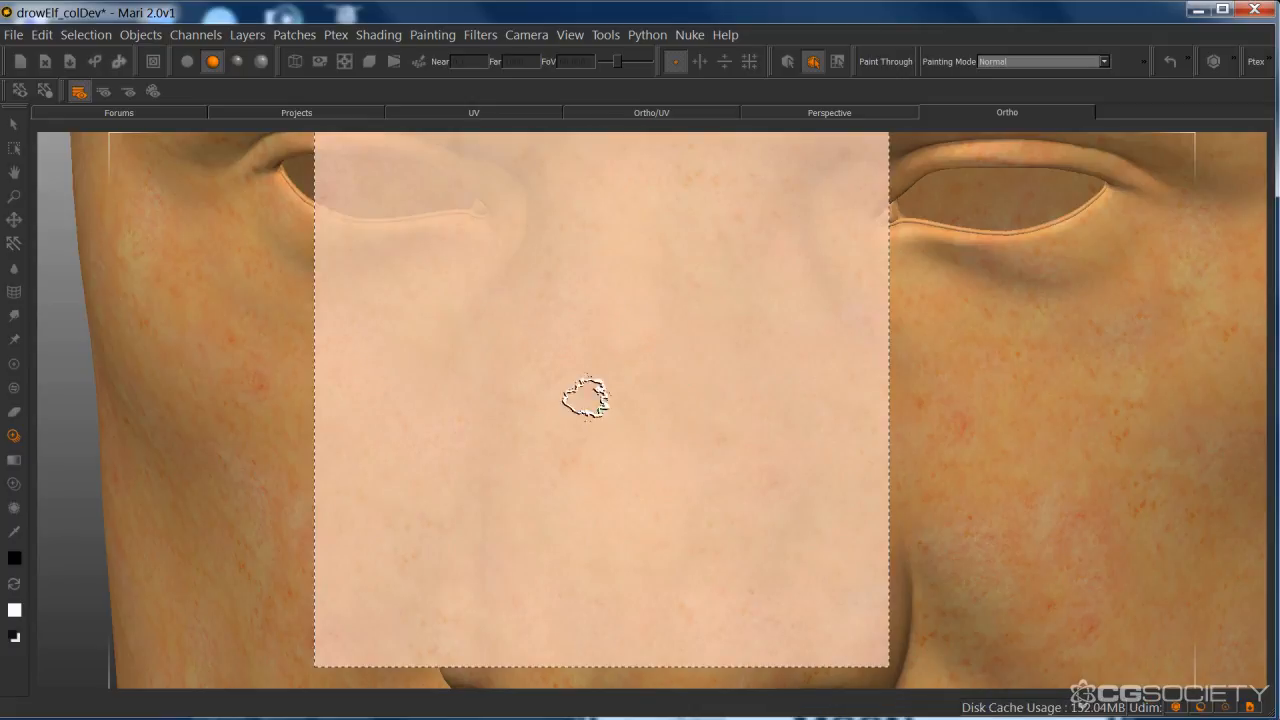
{"action": "key", "text": "apostrophe"}
{"action": "key", "text": "apostrophe"}
- Review the Levels adjustment layer, and return to the baseSkin_tileable layer
{"action": "key", "text": "Tab"}
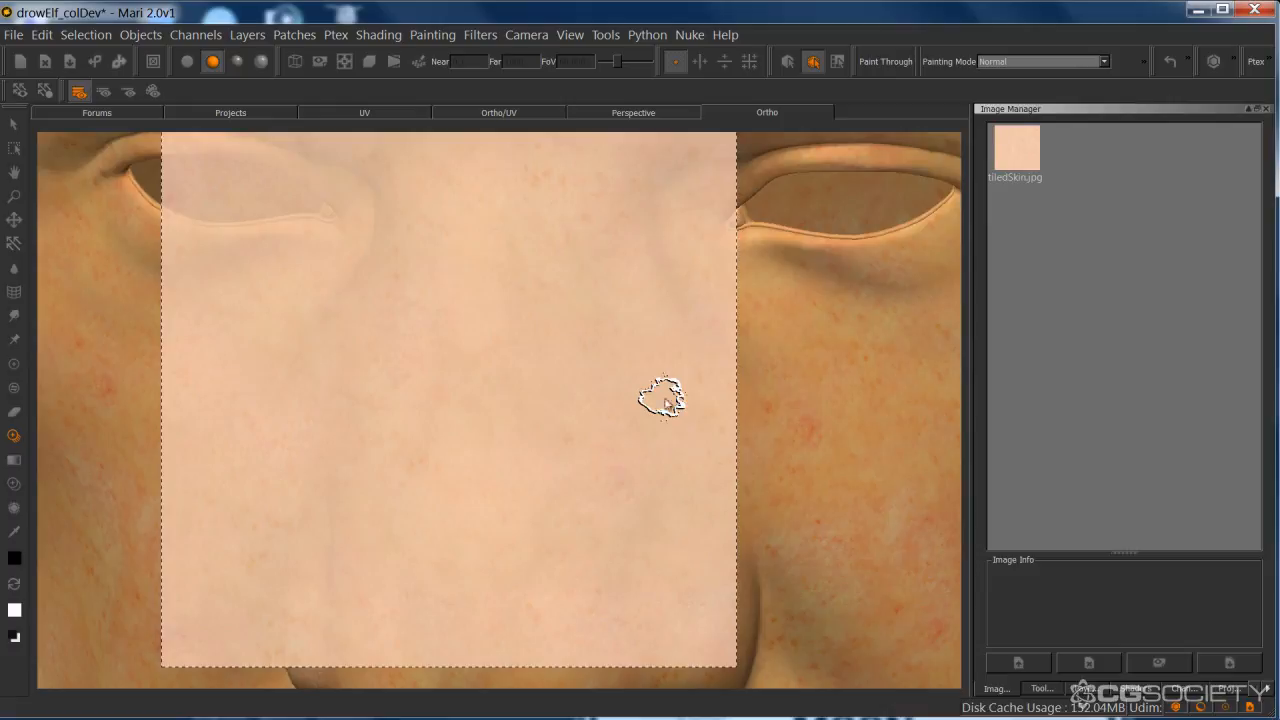
{"action": "left_click", "coordinate": [1085, 690]}
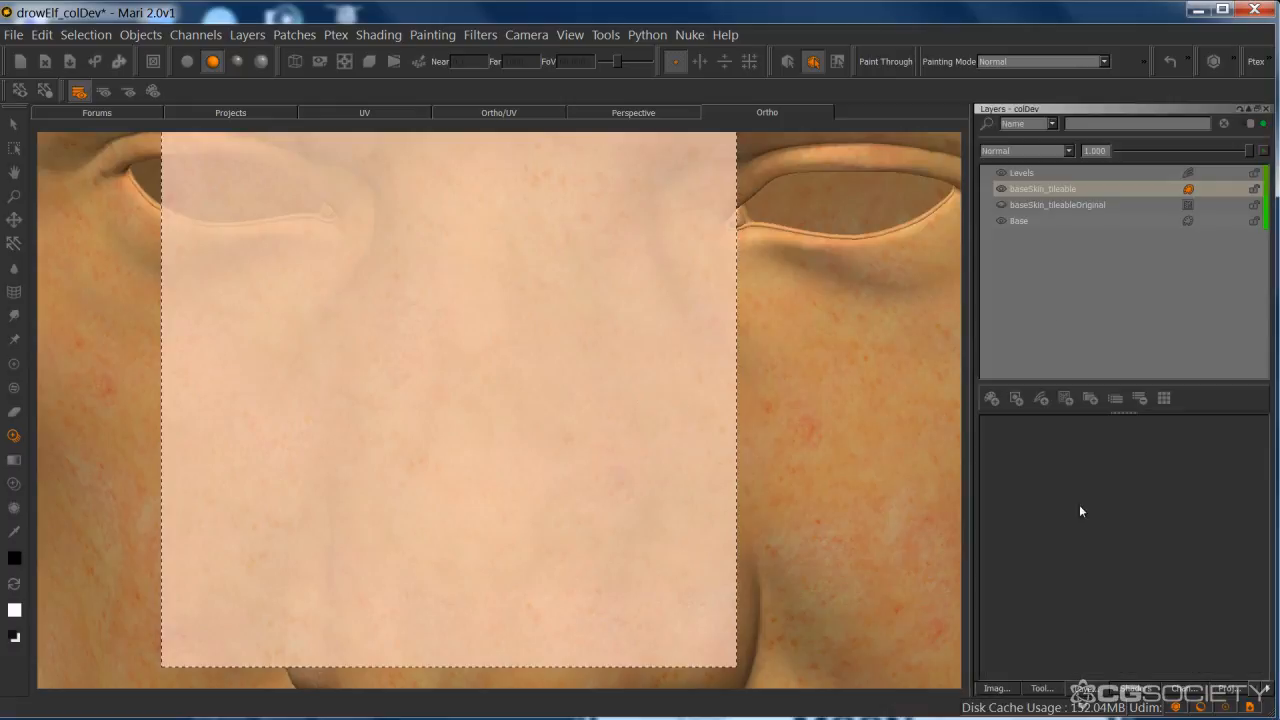
{"action": "left_click", "coordinate": [1024, 174]}
{"action": "left_click", "coordinate": [1002, 175]}
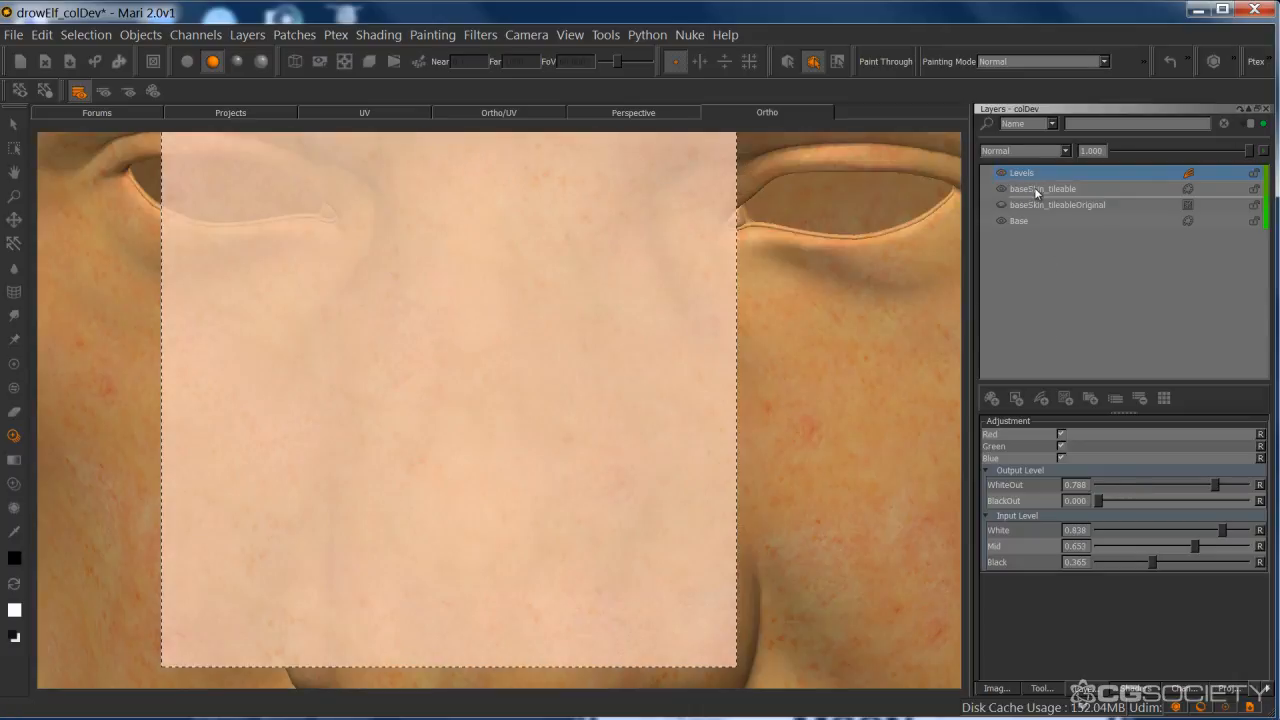
{"action": "left_click", "coordinate": [1033, 190]}
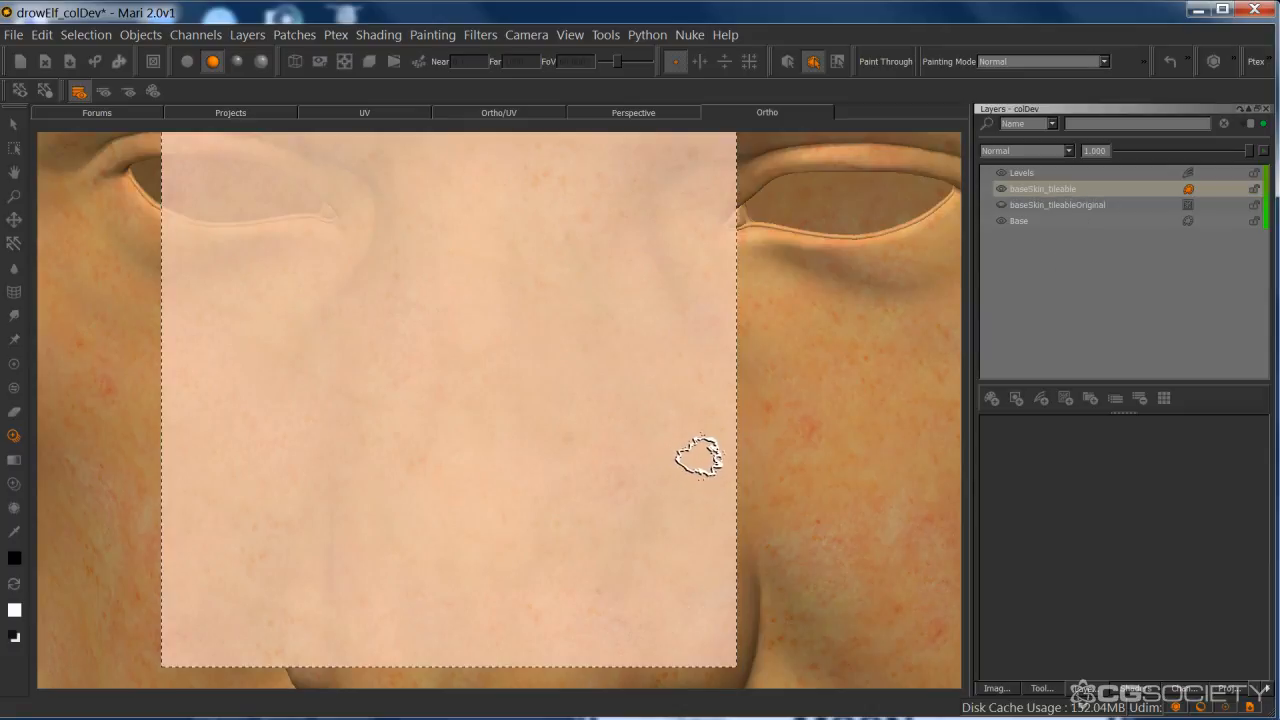
- Place the tiledSkin.jpg overlay over the brow and paint through it between the eyes and on the lower forehead
{"action": "key", "text": "Tab"}
{"action": "key", "text": "apostrophe"}
{"action": "middle_click_drag", "start_coordinate": [832, 354], "coordinate": [809, 431], "text": "alt"}
{"action": "right_click_drag", "start_coordinate": [809, 431], "coordinate": [770, 384], "text": "alt"}
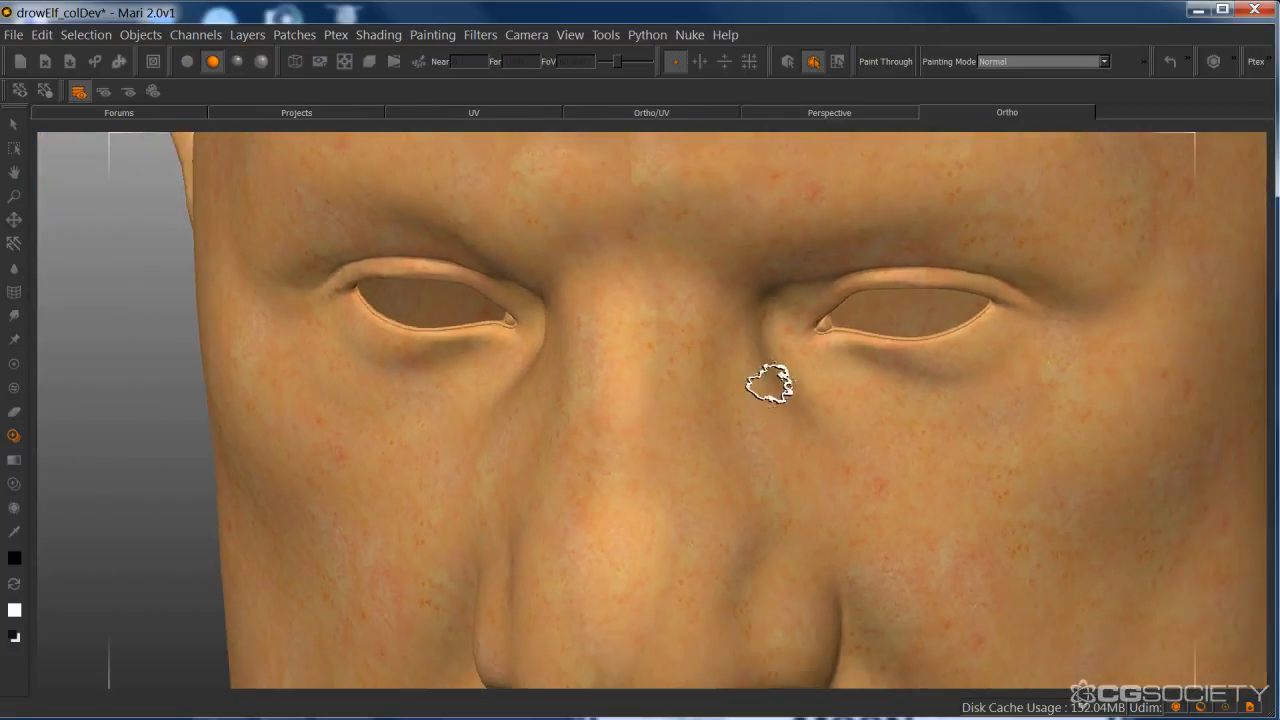
{"action": "middle_click_drag", "start_coordinate": [785, 318], "coordinate": [814, 489], "text": "alt"}
{"action": "left_click_drag", "start_coordinate": [814, 489], "coordinate": [817, 464], "text": "alt"}
{"action": "right_click_drag", "start_coordinate": [817, 464], "coordinate": [820, 459], "text": "alt"}
{"action": "key", "text": "apostrophe"}
{"action": "left_click_drag", "start_coordinate": [708, 361], "coordinate": [724, 377], "text": "shift"}
{"action": "key", "text": "apostrophe"}
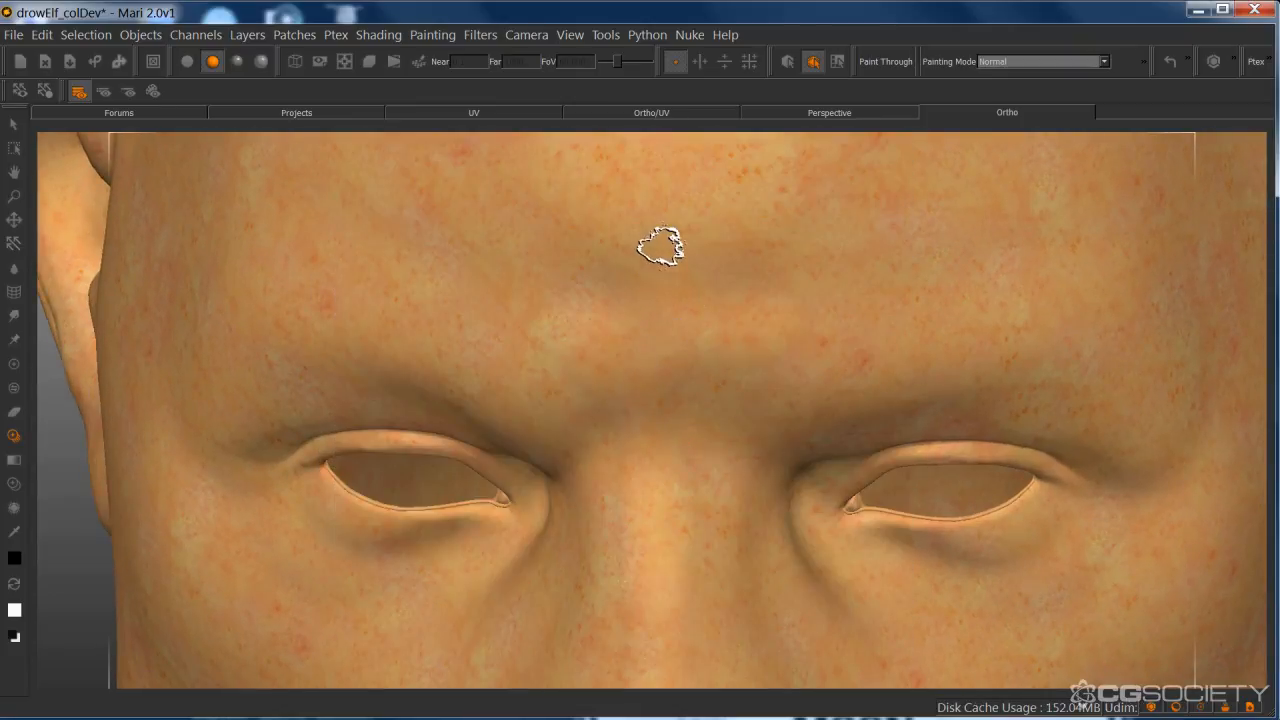
{"action": "key", "text": "apostrophe"}
{"action": "left_click_drag", "start_coordinate": [703, 312], "coordinate": [705, 318]}
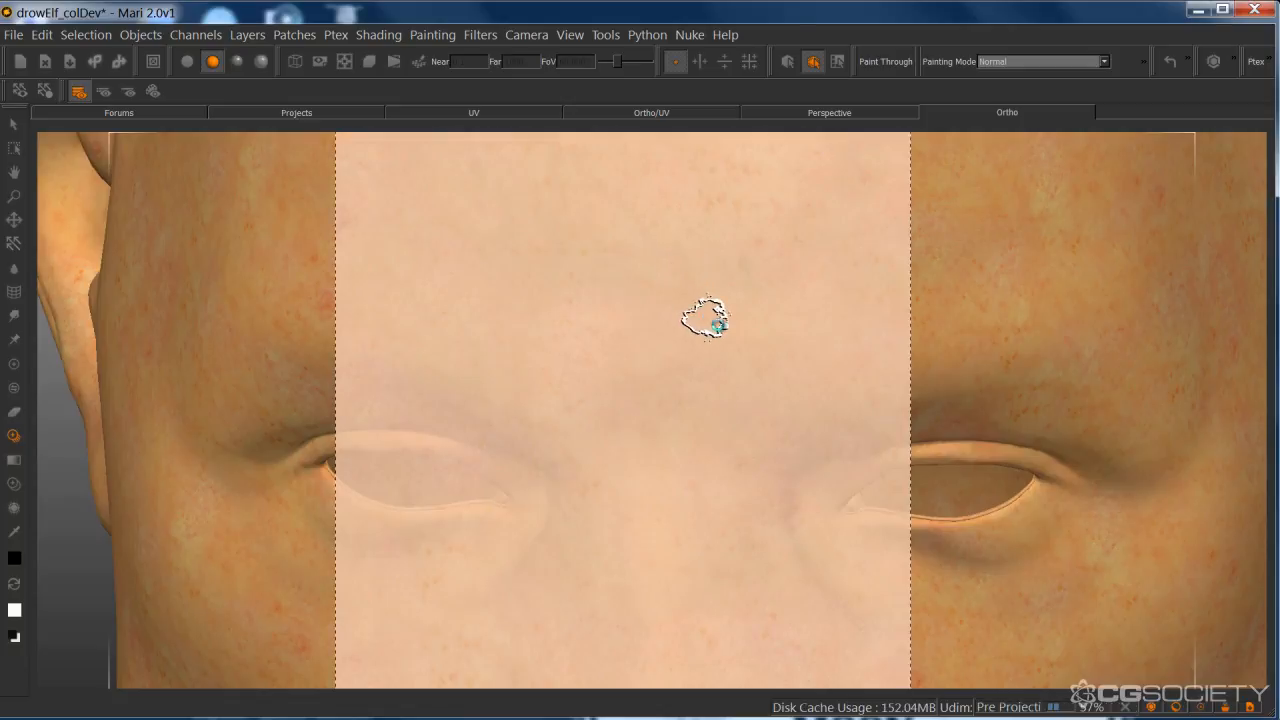
- Move up to the upper forehead, reposition the overlay there and paint clean skin over its centre
{"action": "key", "text": "apostrophe"}
{"action": "mouse_move", "coordinate": [730, 218]}
{"action": "middle_mouse_down", "text": "alt"}
{"action": "mouse_move", "coordinate": [711, 446]}
{"action": "mouse_move", "coordinate": [728, 513]}
{"action": "middle_mouse_up", "text": "alt"}
{"action": "left_click_drag", "start_coordinate": [750, 453], "coordinate": [754, 466], "text": "alt"}
{"action": "key", "text": "apostrophe"}
{"action": "left_click_drag", "start_coordinate": [652, 315], "coordinate": [674, 334], "text": "shift"}
{"action": "key", "text": "apostrophe"}
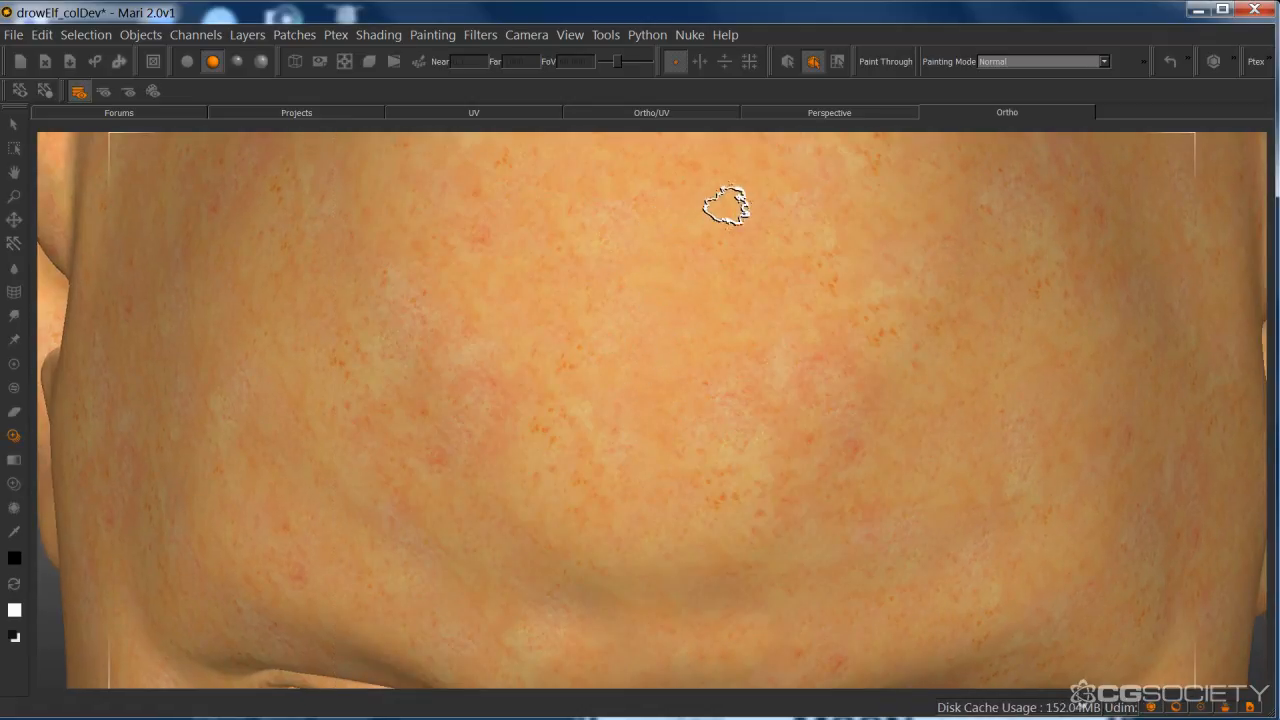
- Shift the tiledSkin.jpg overlay across the forehead and paint out the remaining freckle clusters and repeated marks
{"action": "key", "text": "apostrophe"}
{"action": "left_click_drag", "start_coordinate": [657, 306], "coordinate": [625, 292], "text": "shift"}
{"action": "key", "text": "apostrophe"}
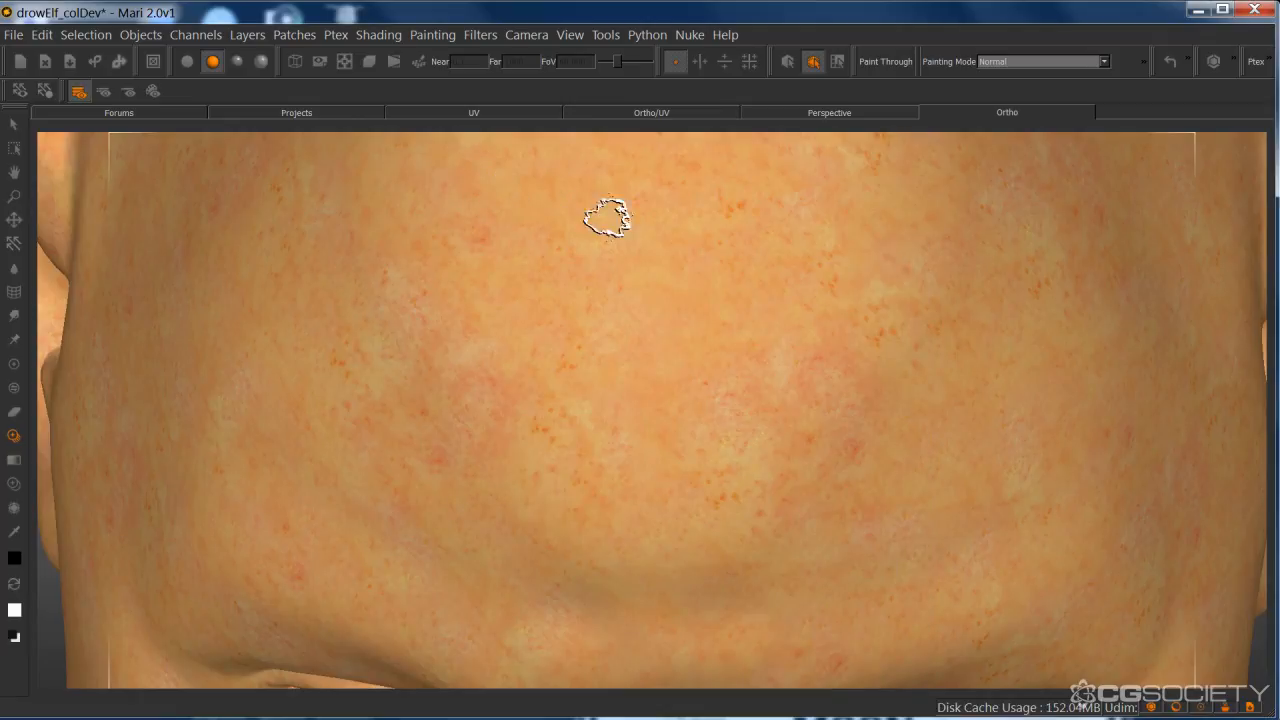
{"action": "key", "text": "apostrophe"}
{"action": "left_click_drag", "start_coordinate": [729, 251], "coordinate": [849, 194], "text": "shift"}
{"action": "key", "text": "apostrophe"}
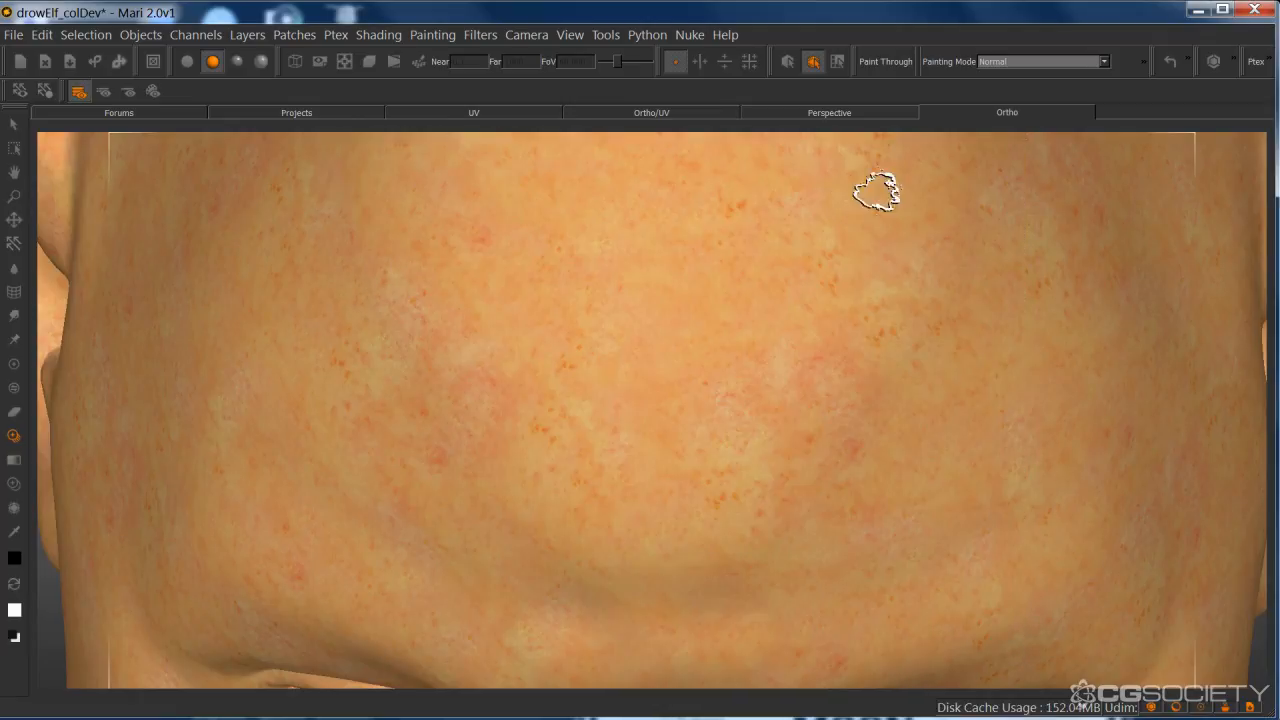
{"action": "key", "text": "apostrophe"}
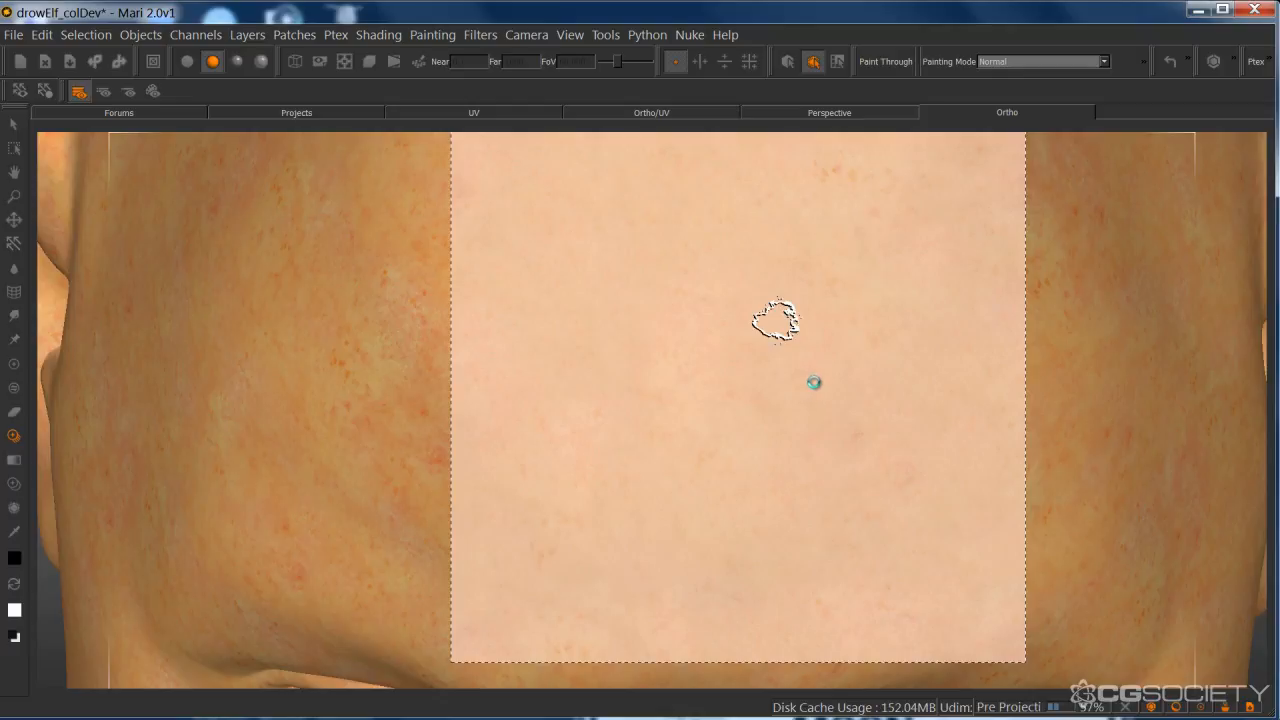
- Paint through the tiledSkin.jpg overlay on the side of the head between the forehead and the ear
{"action": "key", "text": "apostrophe"}
{"action": "right_click_drag", "start_coordinate": [849, 388], "coordinate": [814, 397], "text": "alt"}
{"action": "mouse_move", "coordinate": [814, 397]}
{"action": "left_mouse_down", "text": "alt"}
{"action": "mouse_move", "coordinate": [703, 452]}
{"action": "mouse_move", "coordinate": [723, 437]}
{"action": "mouse_move", "coordinate": [694, 441]}
{"action": "mouse_move", "coordinate": [757, 451]}
{"action": "mouse_move", "coordinate": [729, 471]}
{"action": "left_mouse_up", "text": "alt"}
{"action": "key", "text": "apostrophe"}
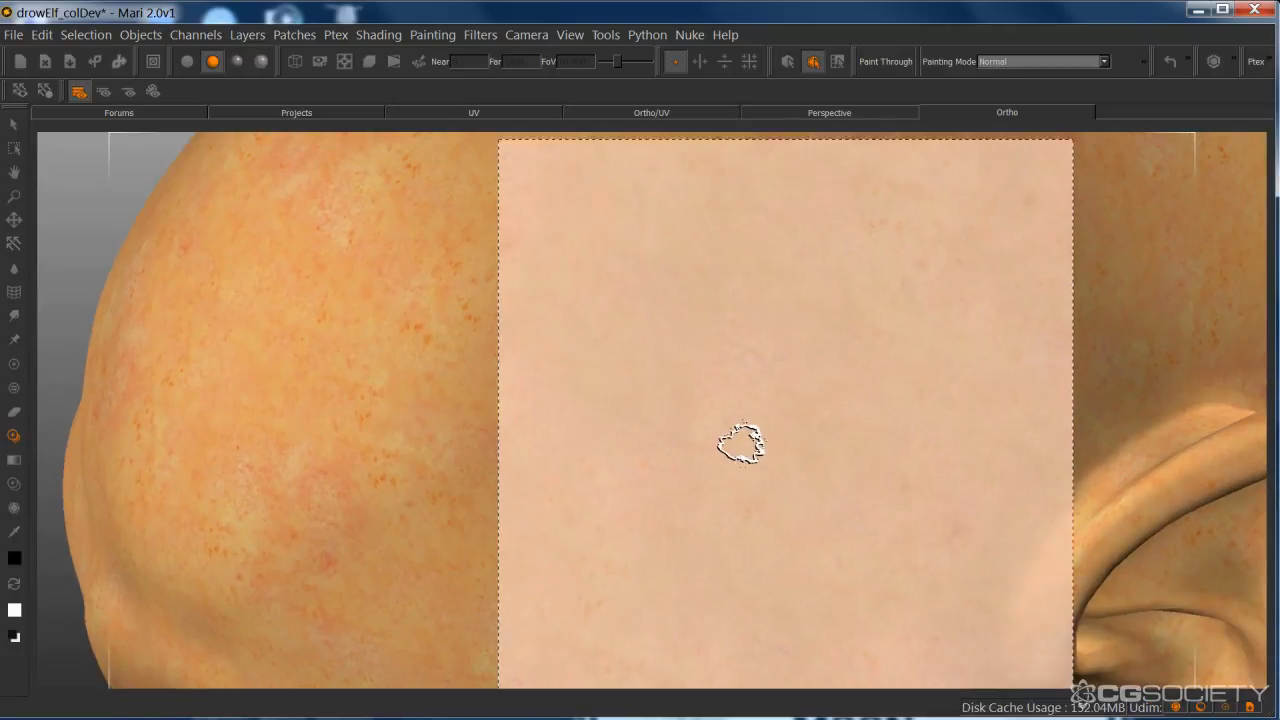
{"action": "key", "text": "apostrophe"}
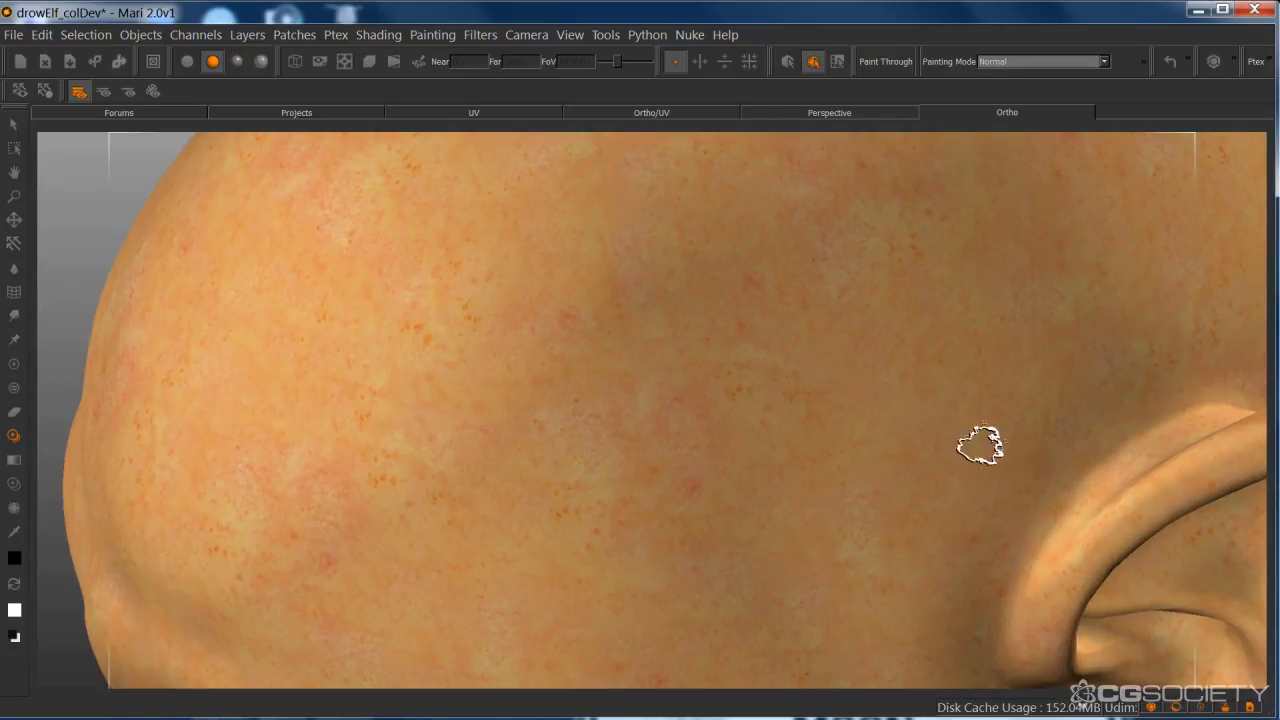
{"action": "key", "text": "apostrophe"}
{"action": "mouse_move", "coordinate": [783, 325]}
{"action": "left_mouse_down"}
{"action": "mouse_move", "coordinate": [553, 341]}
{"action": "mouse_move", "coordinate": [536, 331]}
{"action": "left_mouse_up"}
{"action": "key", "text": "apostrophe"}
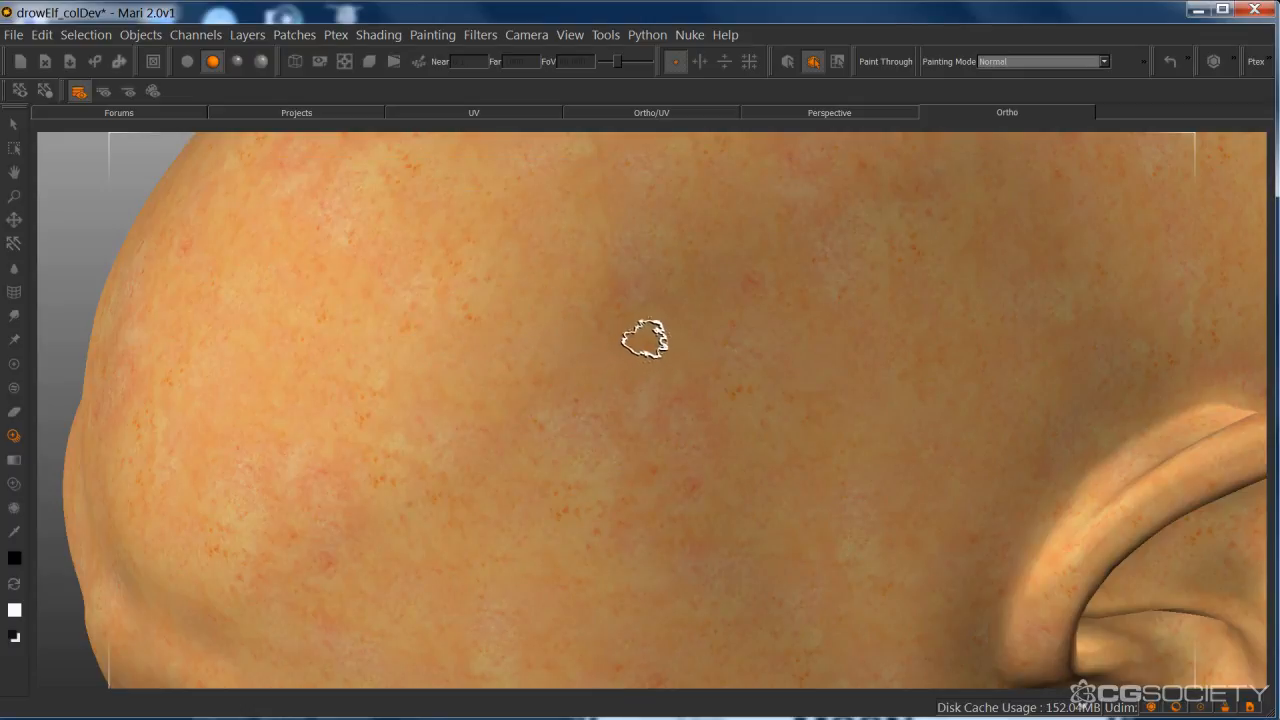
{"action": "key", "text": "apostrophe"}
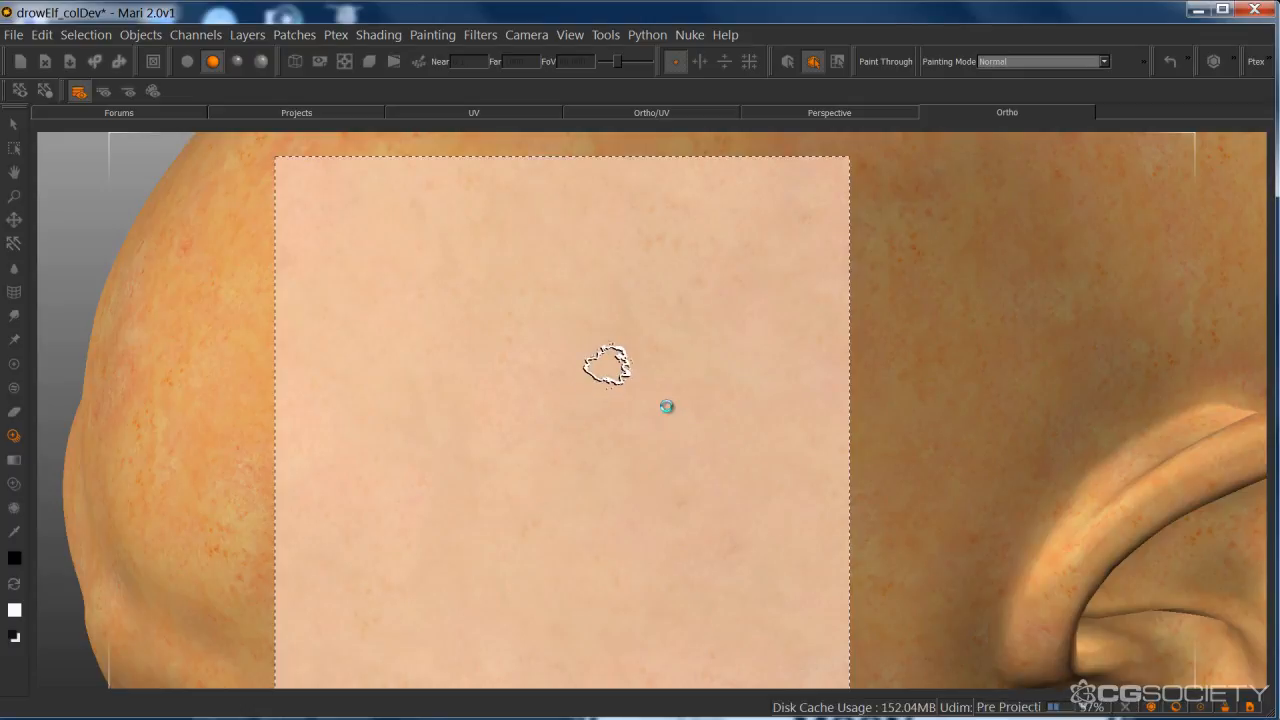
- Continue painting clean tiled skin over the temple beside the upper edge of the ear
{"action": "middle_click_drag", "start_coordinate": [857, 537], "coordinate": [651, 387], "text": "alt"}
{"action": "left_click_drag", "start_coordinate": [651, 387], "coordinate": [634, 371], "text": "alt"}
{"action": "mouse_move", "coordinate": [634, 371]}
{"action": "middle_mouse_down", "text": "alt"}
{"action": "mouse_move", "coordinate": [560, 403]}
{"action": "mouse_move", "coordinate": [714, 410]}
{"action": "middle_mouse_up", "text": "alt"}
{"action": "key", "text": "apostrophe"}
{"action": "key", "text": "apostrophe"}
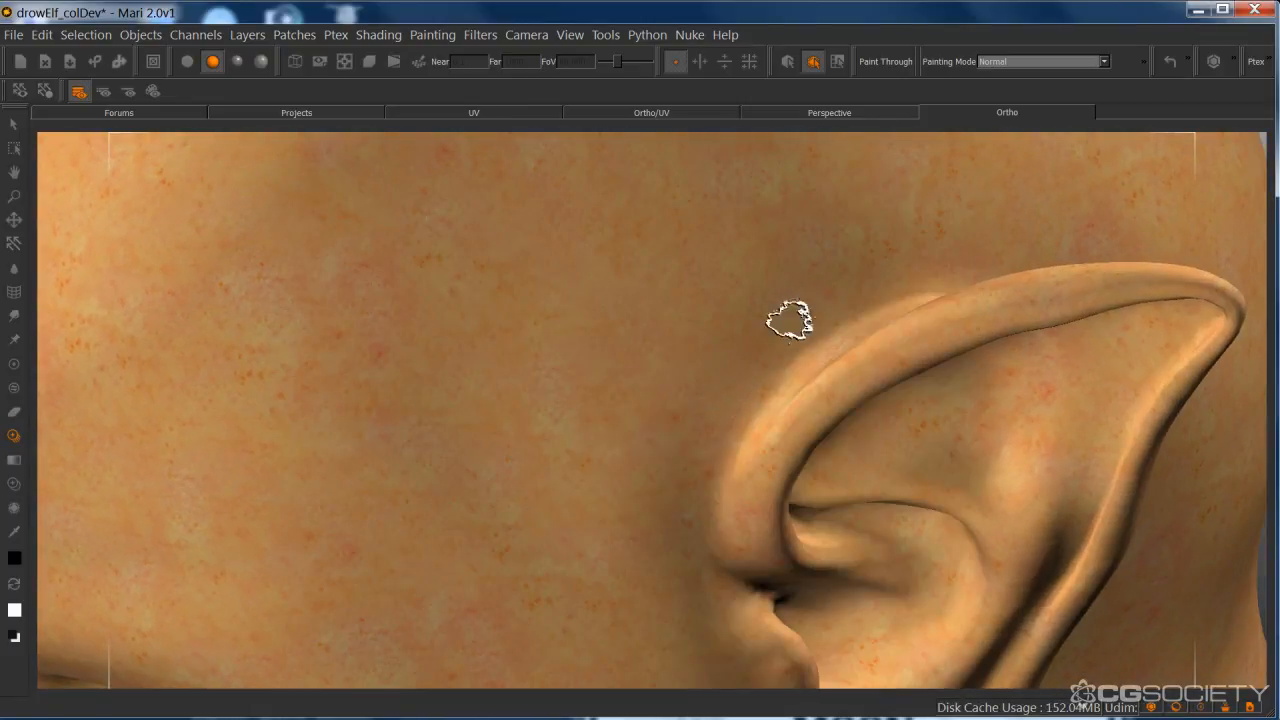
{"action": "key", "text": "apostrophe"}
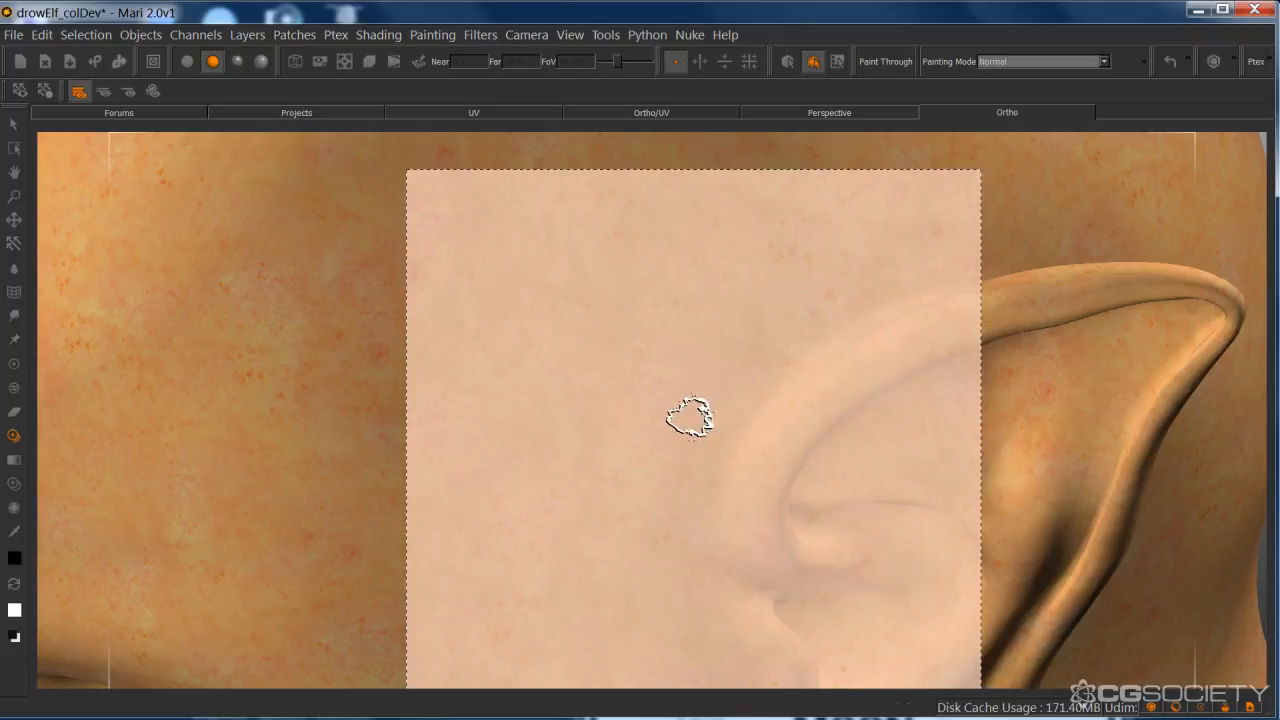
{"action": "key", "text": "apostrophe"}
- Paint tiled skin over the area directly in front of the ear canal and earlobe
{"action": "middle_click_drag", "start_coordinate": [739, 542], "coordinate": [708, 311], "text": "alt"}
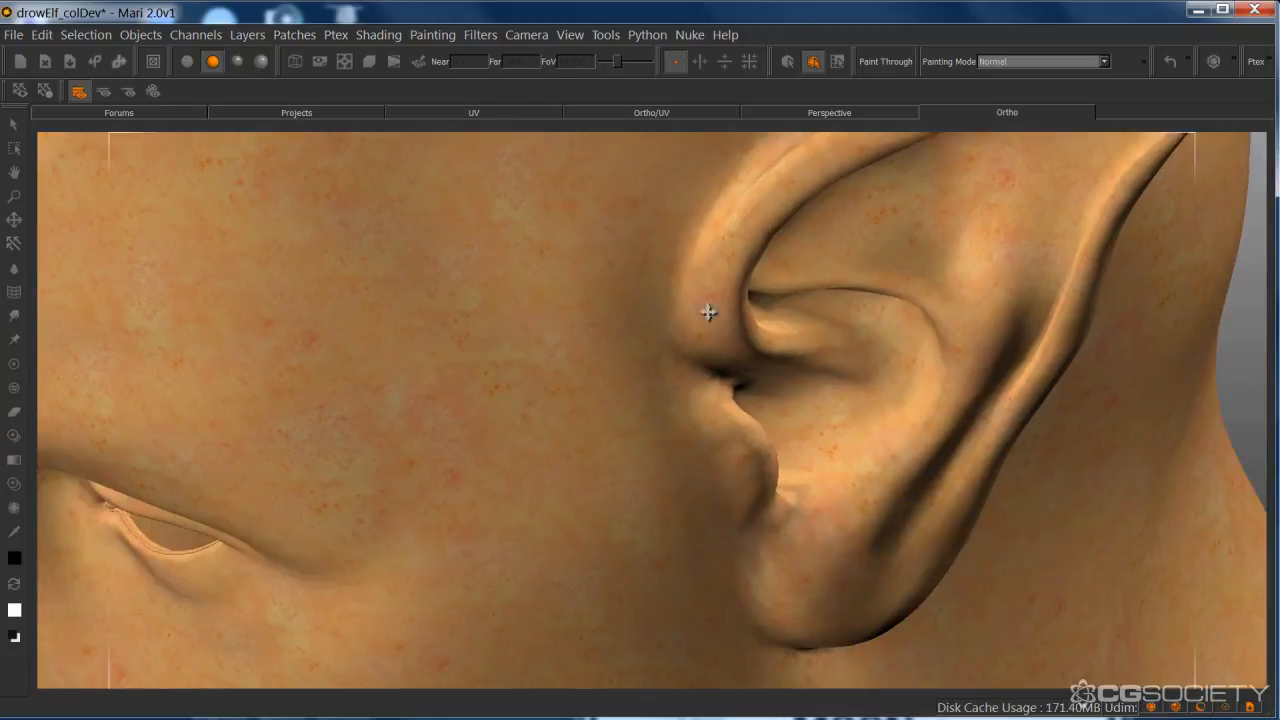
{"action": "left_click_drag", "start_coordinate": [708, 311], "coordinate": [726, 400], "text": "alt"}
{"action": "middle_click_drag", "start_coordinate": [726, 400], "coordinate": [734, 357], "text": "alt"}
{"action": "left_click_drag", "start_coordinate": [734, 357], "coordinate": [742, 378], "text": "alt"}
{"action": "mouse_move", "coordinate": [672, 468]}
{"action": "left_mouse_down", "text": "alt"}
{"action": "mouse_move", "coordinate": [686, 446]}
{"action": "mouse_move", "coordinate": [711, 467]}
{"action": "left_mouse_up", "text": "alt"}
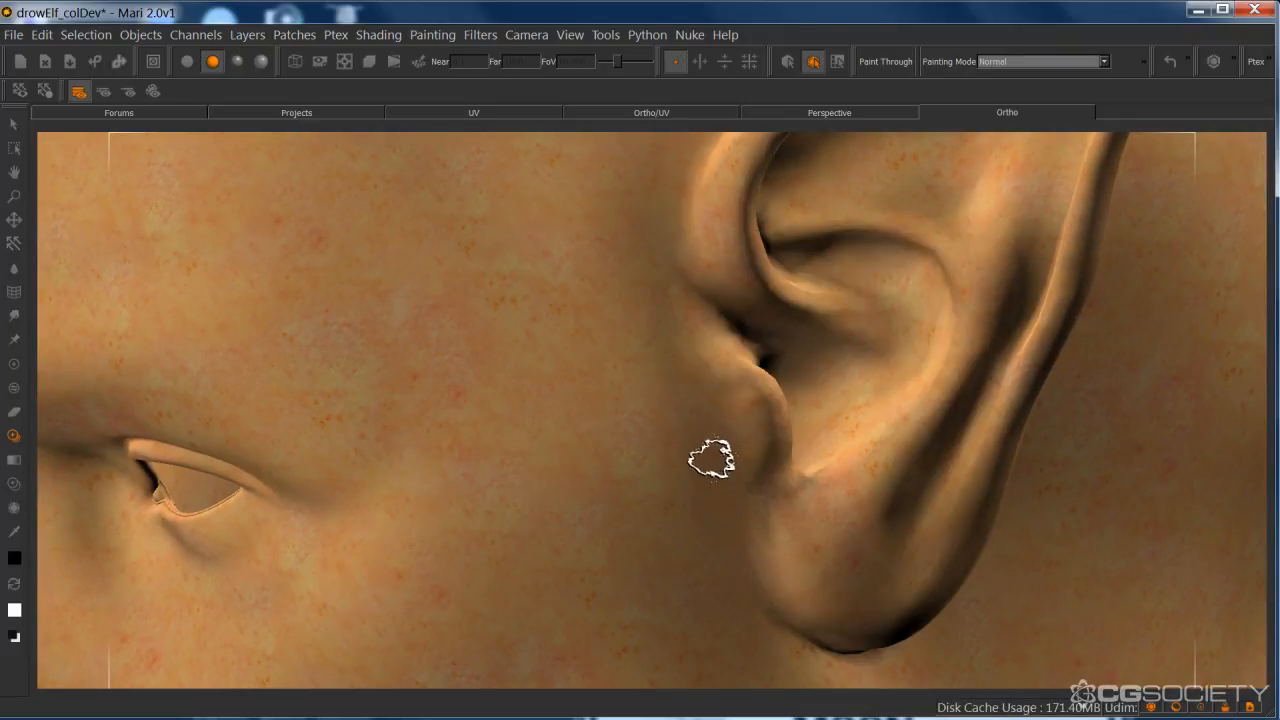
{"action": "left_click_drag", "start_coordinate": [712, 459], "coordinate": [688, 494]}
- Position the tiledSkin.jpg overlay below the earlobe and paint clean skin onto the jaw and upper neck
{"action": "mouse_move", "coordinate": [688, 503]}
{"action": "middle_mouse_down", "text": "alt"}
{"action": "mouse_move", "coordinate": [691, 206]}
{"action": "mouse_move", "coordinate": [662, 72]}
{"action": "middle_mouse_up", "text": "alt"}
{"action": "mouse_move", "coordinate": [640, 250]}
{"action": "left_mouse_down", "text": "alt"}
{"action": "mouse_move", "coordinate": [626, 320]}
{"action": "mouse_move", "coordinate": [701, 342]}
{"action": "mouse_move", "coordinate": [609, 426]}
{"action": "mouse_move", "coordinate": [660, 408]}
{"action": "left_mouse_up", "text": "alt"}
{"action": "middle_click_drag", "start_coordinate": [726, 398], "coordinate": [688, 410], "text": "alt"}
{"action": "mouse_move", "coordinate": [705, 357]}
{"action": "left_mouse_down"}
{"action": "mouse_move", "coordinate": [747, 450]}
{"action": "mouse_move", "coordinate": [674, 351]}
{"action": "mouse_move", "coordinate": [709, 314]}
{"action": "mouse_move", "coordinate": [700, 380]}
{"action": "left_mouse_up"}
{"action": "mouse_move", "coordinate": [760, 232]}
{"action": "left_mouse_down"}
{"action": "mouse_move", "coordinate": [743, 220]}
{"action": "mouse_move", "coordinate": [753, 247]}
{"action": "left_mouse_up"}
{"action": "left_click_drag", "start_coordinate": [743, 256], "coordinate": [743, 257]}
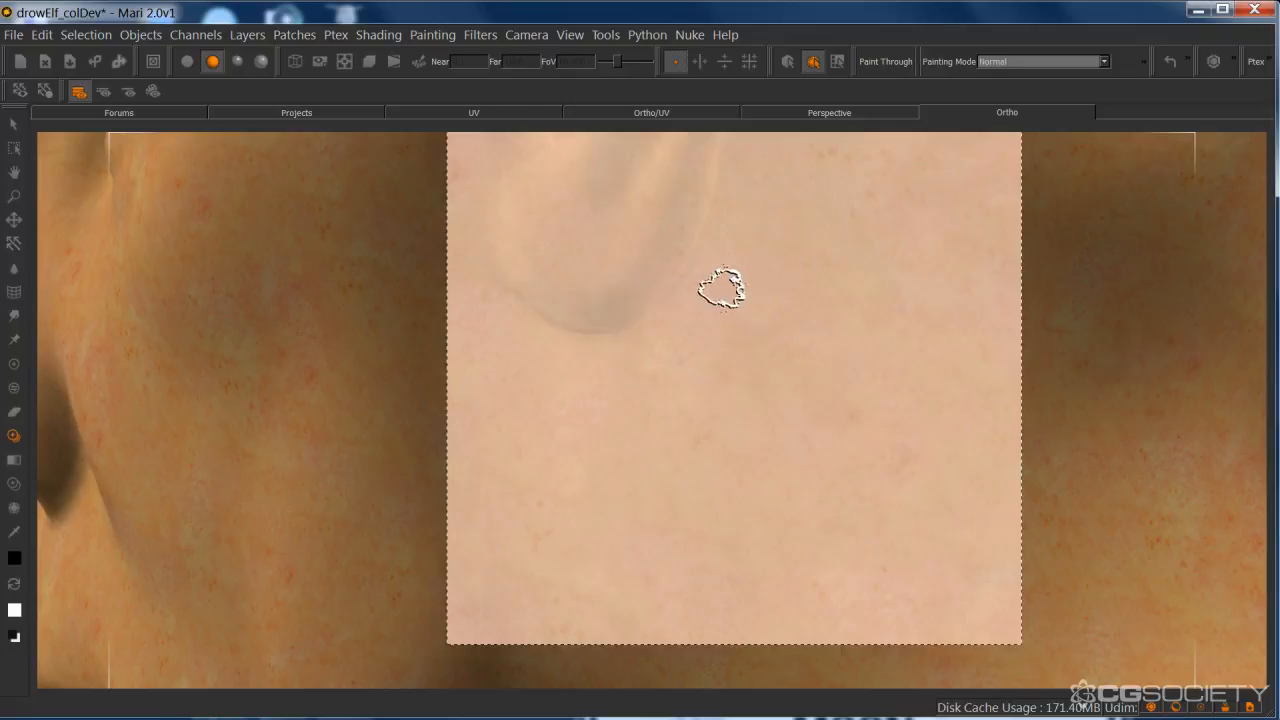
{"action": "mouse_move", "coordinate": [746, 298]}
{"action": "middle_mouse_down"}
{"action": "mouse_move", "coordinate": [780, 383]}
{"action": "mouse_move", "coordinate": [802, 393]}
{"action": "mouse_move", "coordinate": [778, 474]}
{"action": "mouse_move", "coordinate": [792, 452]}
{"action": "middle_mouse_up"}
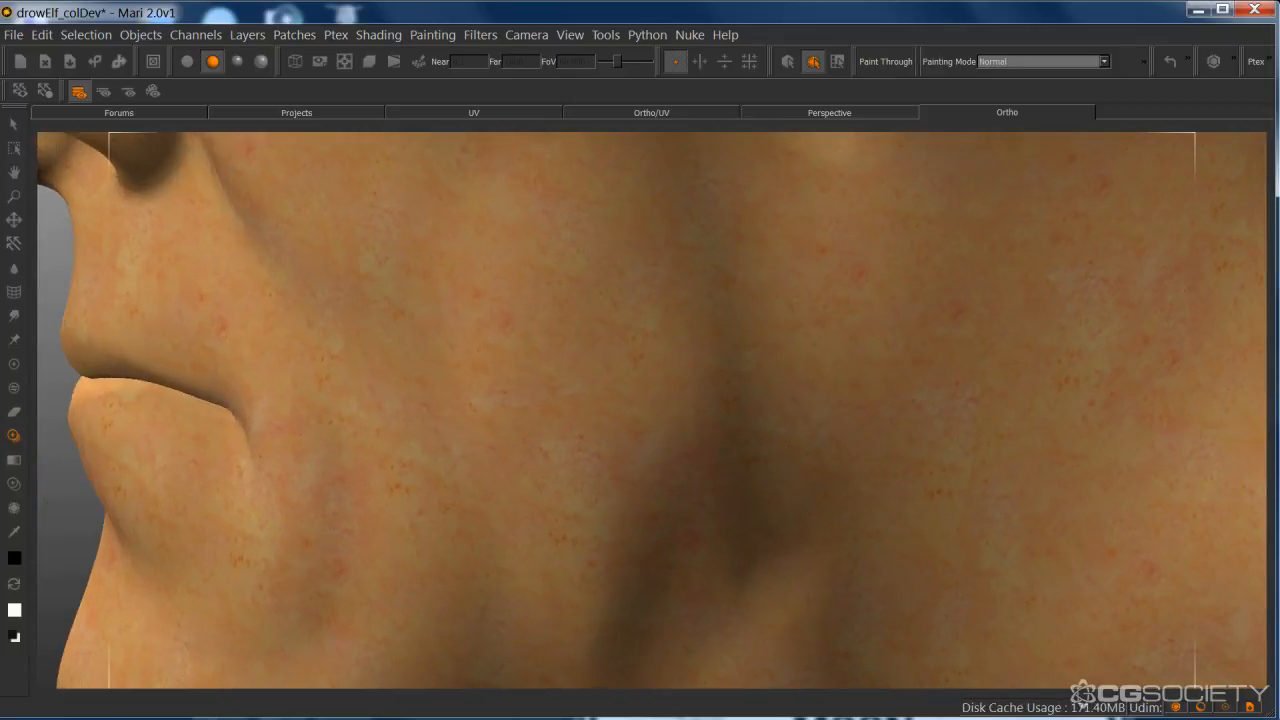
- Reposition the overlay over the lower cheek and jaw, painting through it to break up the blotchy skin
{"action": "left_click_drag", "start_coordinate": [876, 330], "coordinate": [850, 312]}
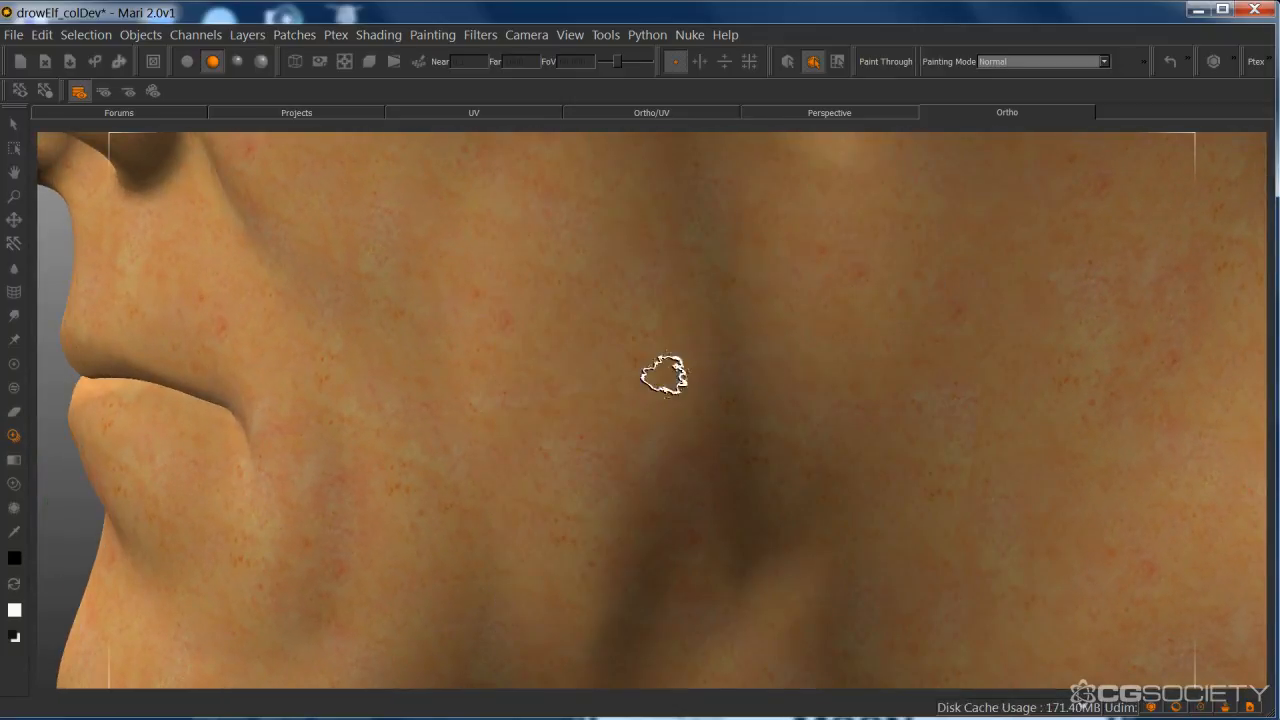
{"action": "mouse_move", "coordinate": [829, 338]}
{"action": "left_mouse_down"}
{"action": "mouse_move", "coordinate": [940, 488]}
{"action": "mouse_move", "coordinate": [950, 470]}
{"action": "left_mouse_up"}
{"action": "mouse_move", "coordinate": [956, 531]}
{"action": "left_mouse_down"}
{"action": "mouse_move", "coordinate": [551, 420]}
{"action": "mouse_move", "coordinate": [358, 422]}
{"action": "left_mouse_up"}
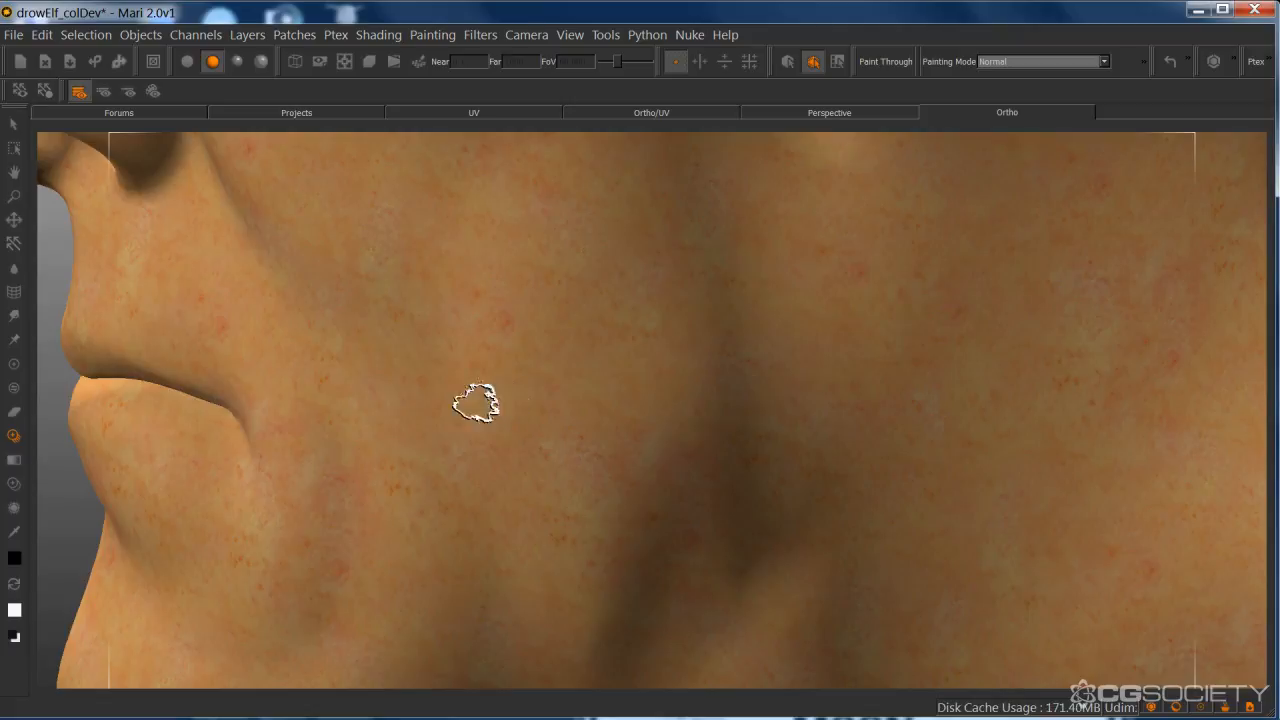
{"action": "left_click_drag", "start_coordinate": [481, 428], "coordinate": [512, 416]}
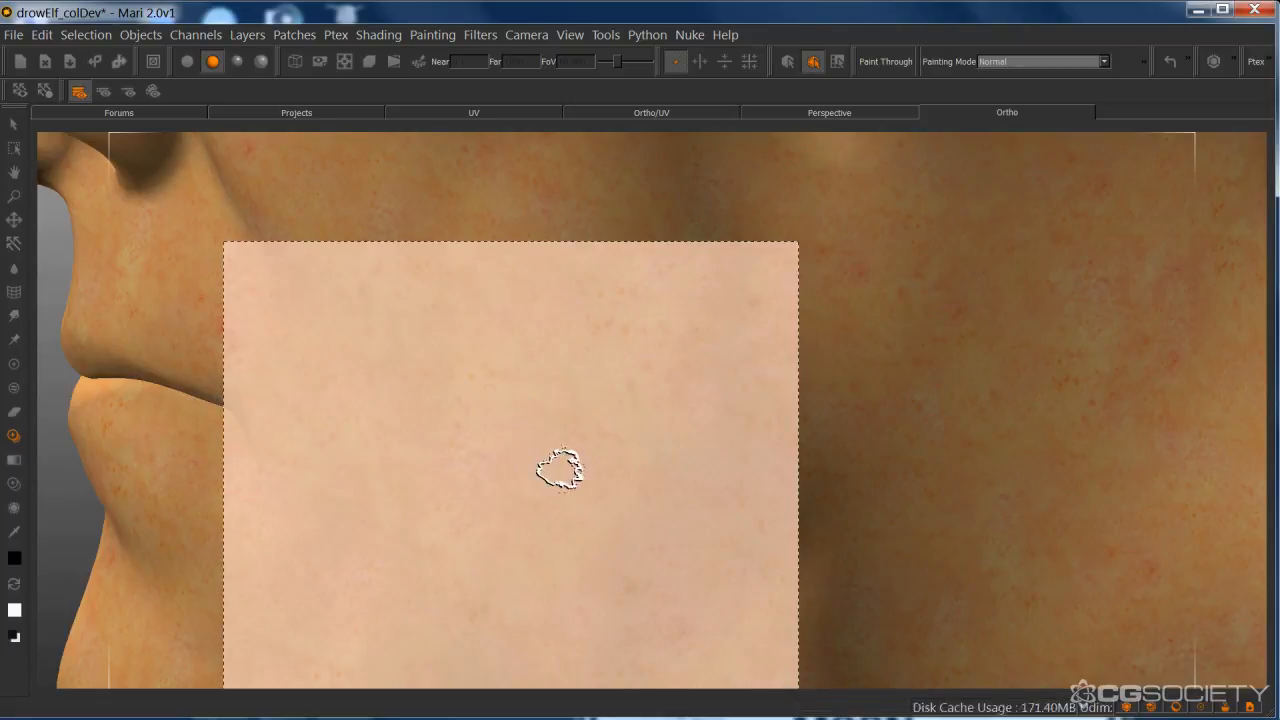
- Position the tiledSkin.jpg overlay over the chin below the lower lip and paint clean skin across the front of the chin
{"action": "middle_click_drag", "start_coordinate": [543, 486], "coordinate": [620, 449], "text": "alt"}
{"action": "left_click_drag", "start_coordinate": [620, 449], "coordinate": [789, 434], "text": "alt"}
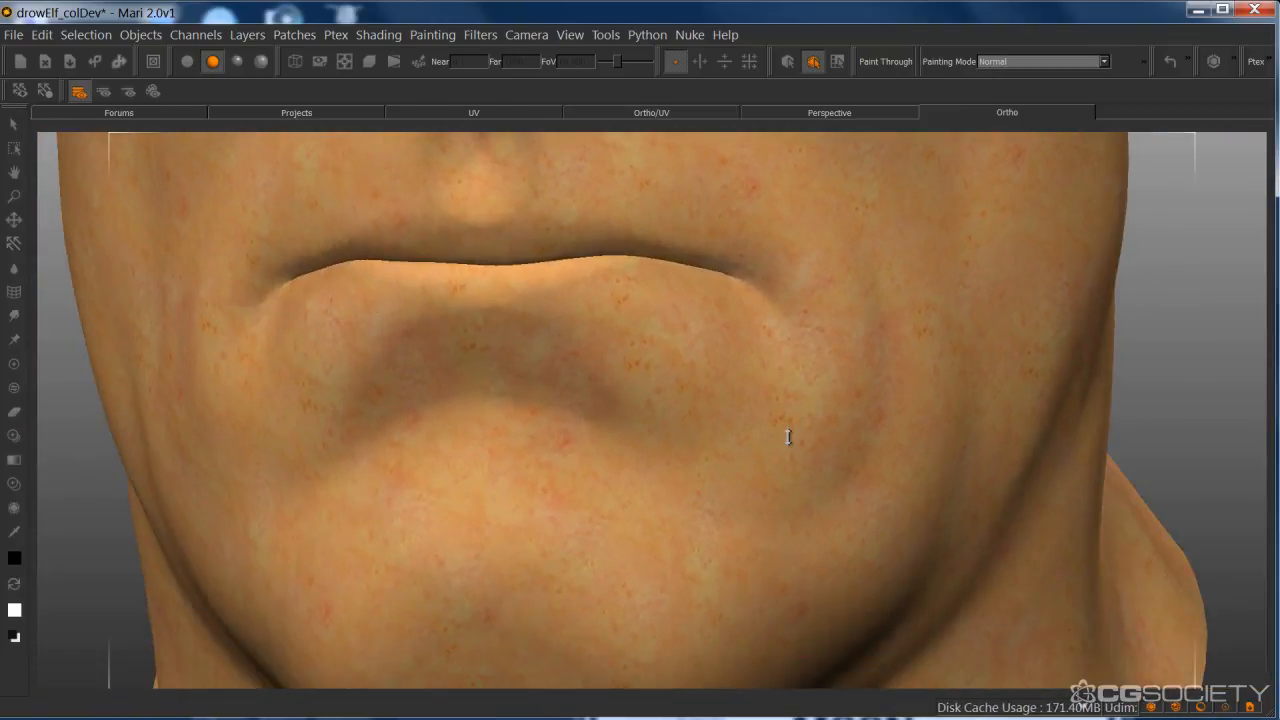
{"action": "middle_click_drag", "start_coordinate": [715, 400], "coordinate": [795, 508], "text": "alt"}
{"action": "left_click_drag", "start_coordinate": [795, 508], "coordinate": [825, 505], "text": "alt"}
{"action": "middle_click_drag", "start_coordinate": [825, 505], "coordinate": [853, 545], "text": "alt"}
{"action": "middle_click_drag", "start_coordinate": [761, 598], "coordinate": [779, 320], "text": "alt"}
{"action": "mouse_move", "coordinate": [627, 459]}
{"action": "left_mouse_down", "text": "shift"}
{"action": "mouse_move", "coordinate": [684, 396]}
{"action": "mouse_move", "coordinate": [699, 345]}
{"action": "left_mouse_up", "text": "shift"}
{"action": "left_click_drag", "start_coordinate": [621, 329], "coordinate": [614, 212]}
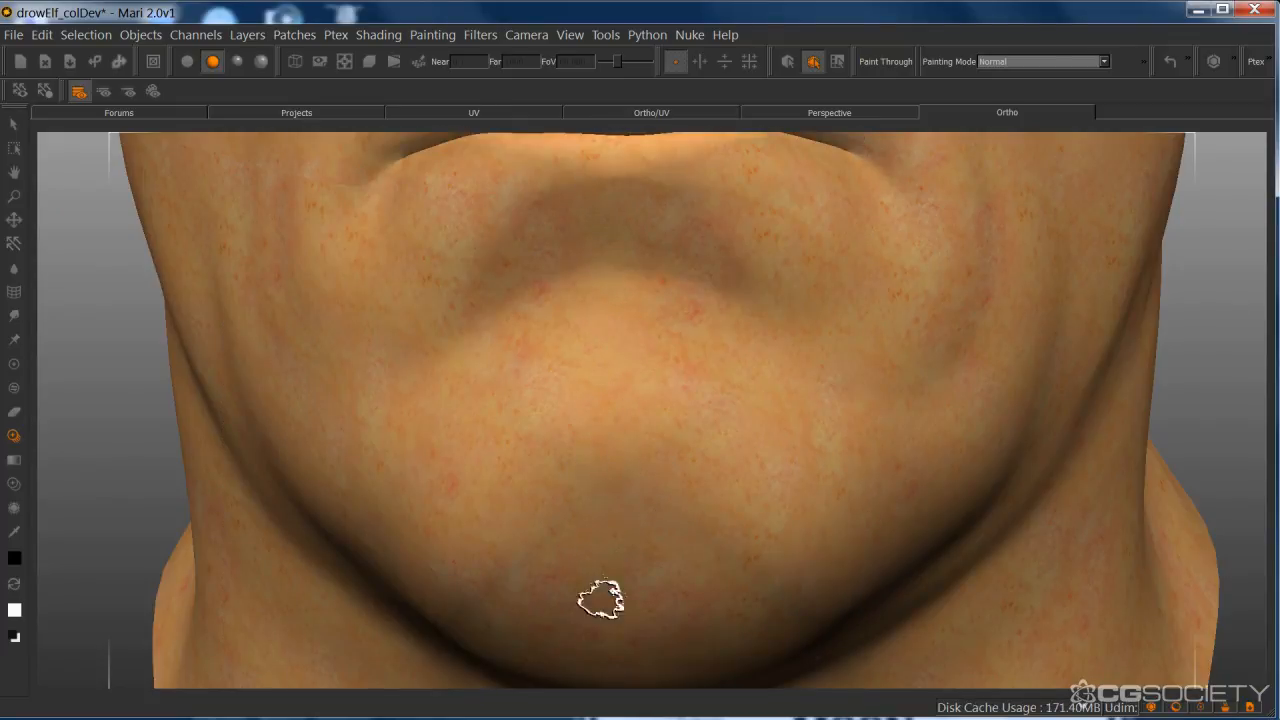
- Switch to flat lighting and paint tiled skin over the shadowed underside of the chin
{"action": "mouse_move", "coordinate": [611, 550]}
{"action": "left_mouse_down"}
{"action": "mouse_move", "coordinate": [627, 500]}
{"action": "mouse_move", "coordinate": [652, 490]}
{"action": "mouse_move", "coordinate": [620, 249]}
{"action": "mouse_move", "coordinate": [632, 210]}
{"action": "left_mouse_up"}
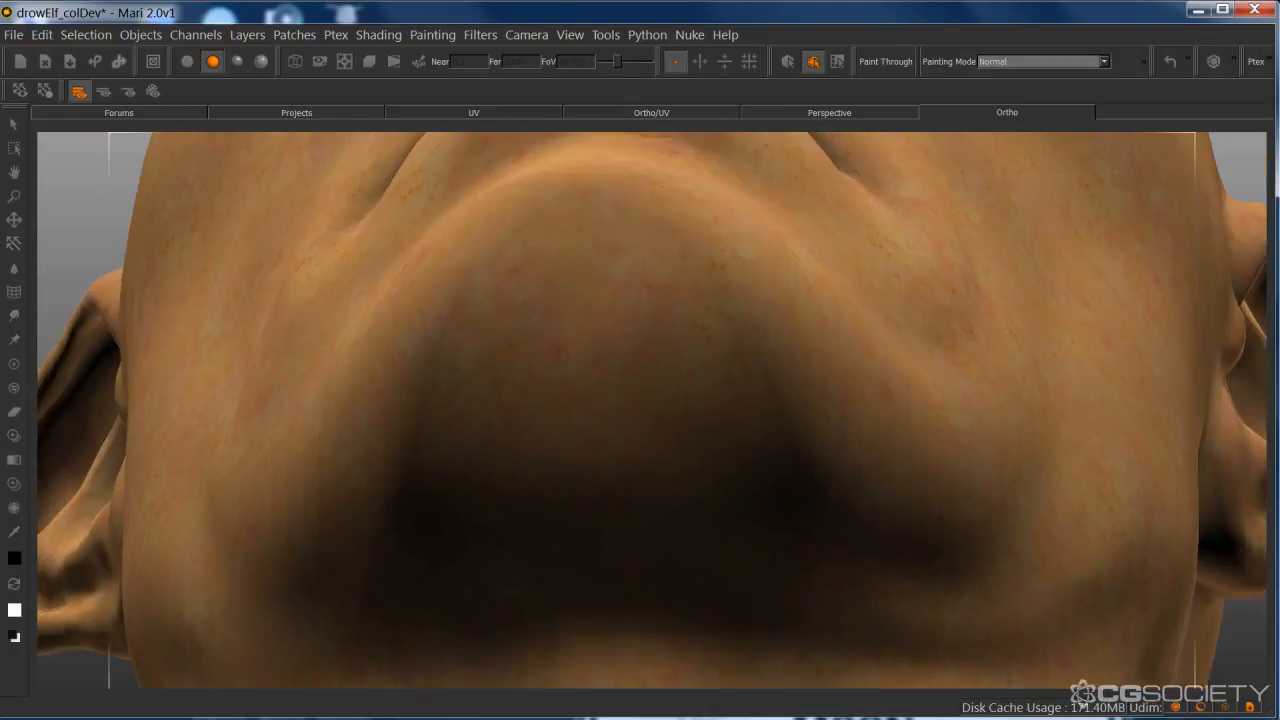
{"action": "key", "text": "F1"}
{"action": "left_click_drag", "start_coordinate": [586, 398], "coordinate": [604, 394]}
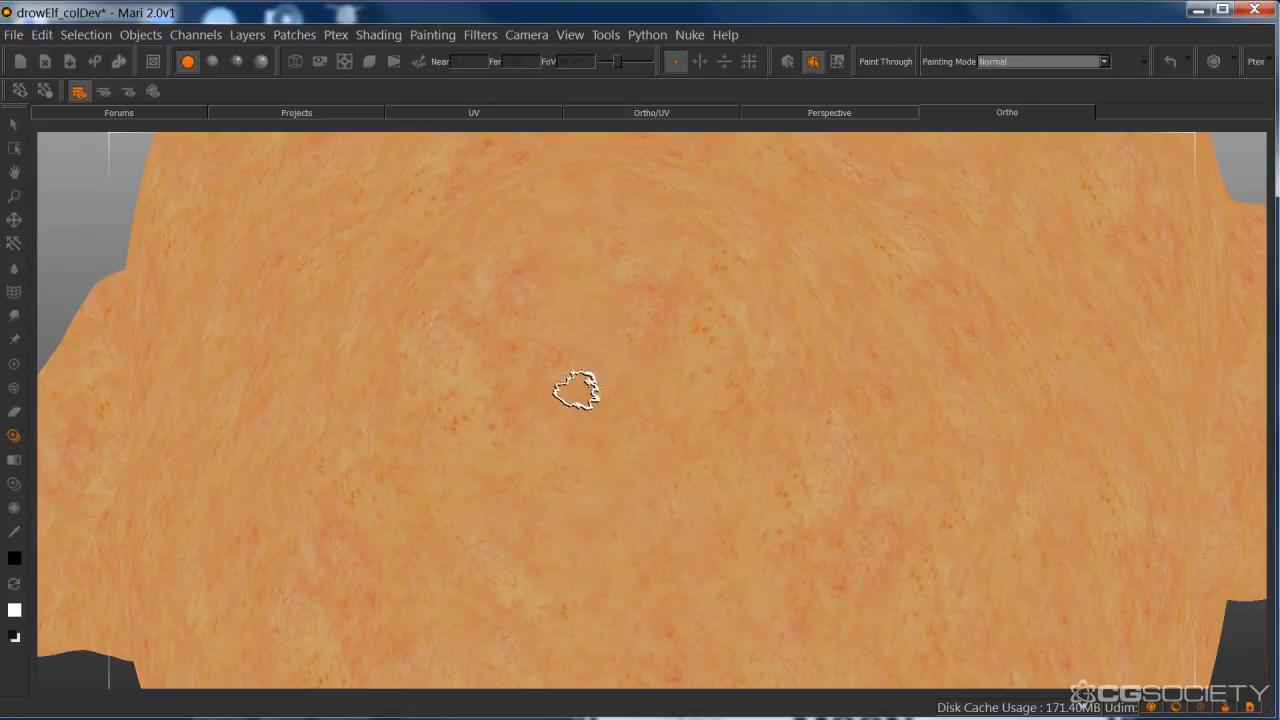
{"action": "left_click_drag", "start_coordinate": [576, 390], "coordinate": [578, 388]}
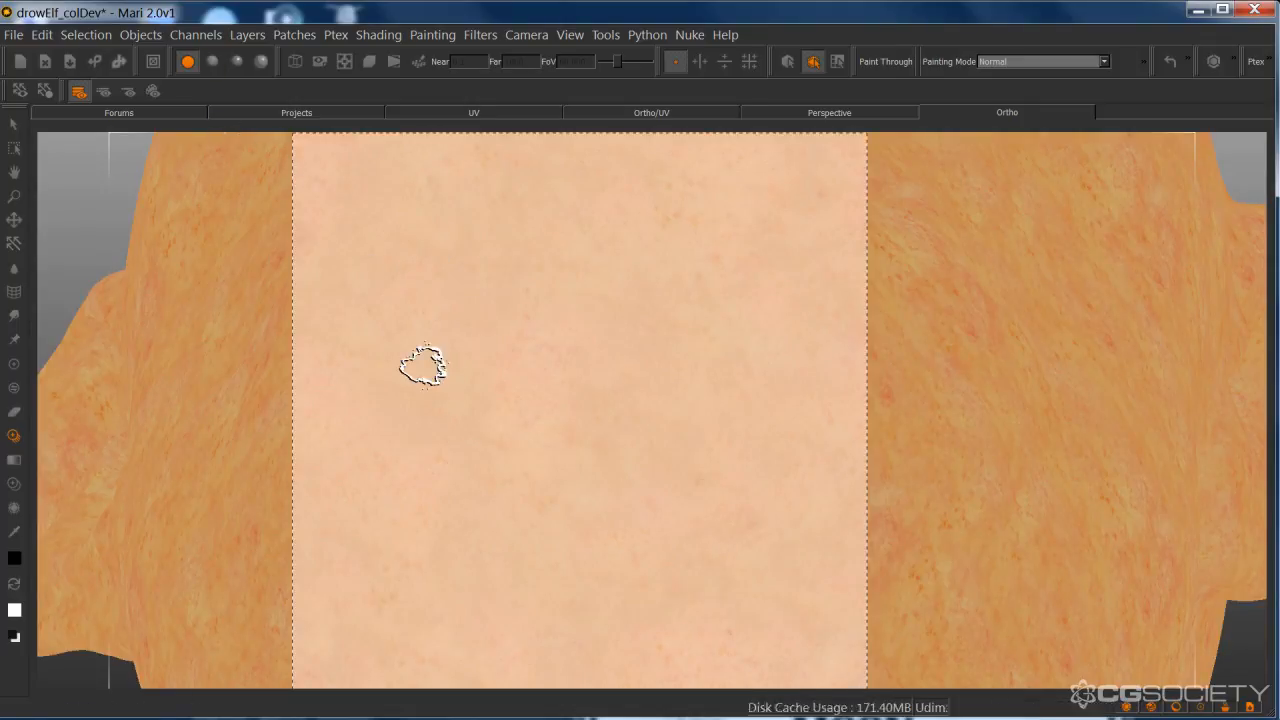
- Return to basic lighting and paint tiled skin down the centre of the front of the neck
{"action": "key", "text": "F2"}
{"action": "middle_click_drag", "start_coordinate": [632, 672], "coordinate": [626, 314], "text": "alt"}
{"action": "mouse_move", "coordinate": [626, 314]}
{"action": "left_mouse_down", "text": "alt"}
{"action": "mouse_move", "coordinate": [629, 334]}
{"action": "mouse_move", "coordinate": [547, 336]}
{"action": "left_mouse_up", "text": "alt"}
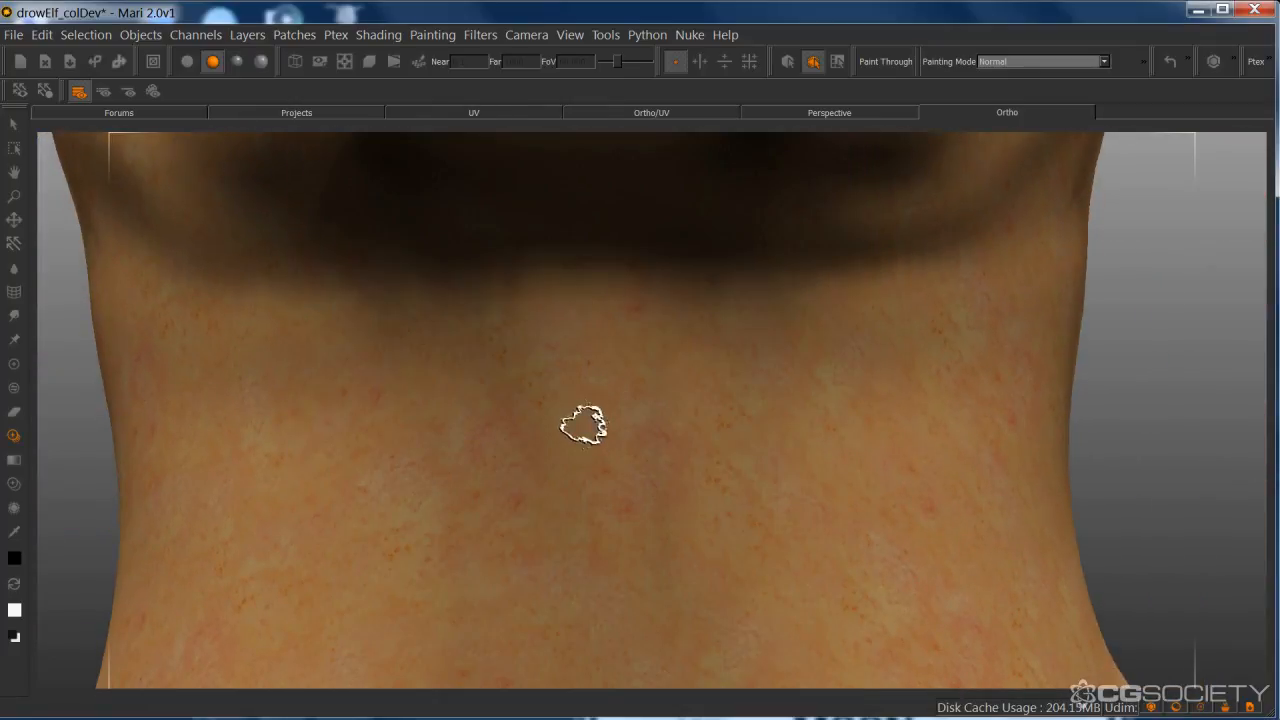
{"action": "mouse_move", "coordinate": [572, 660]}
{"action": "left_mouse_down"}
{"action": "mouse_move", "coordinate": [586, 563]}
{"action": "mouse_move", "coordinate": [662, 597]}
{"action": "left_mouse_up"}
{"action": "middle_click_drag", "start_coordinate": [662, 597], "coordinate": [671, 295], "text": "alt"}
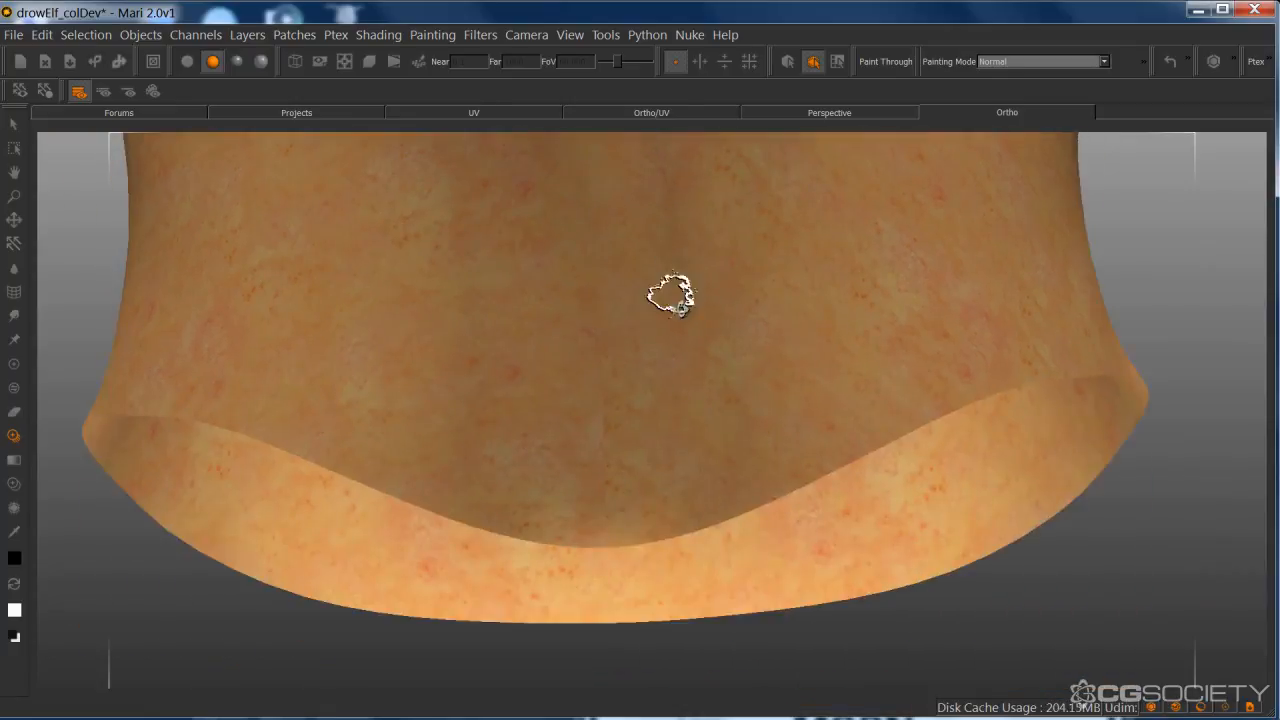
- Paint tiled skin over the centre of the lower neck down to its bottom edge
{"action": "left_click_drag", "start_coordinate": [671, 295], "coordinate": [651, 374], "text": "alt"}
{"action": "left_click_drag", "start_coordinate": [608, 411], "coordinate": [607, 377]}
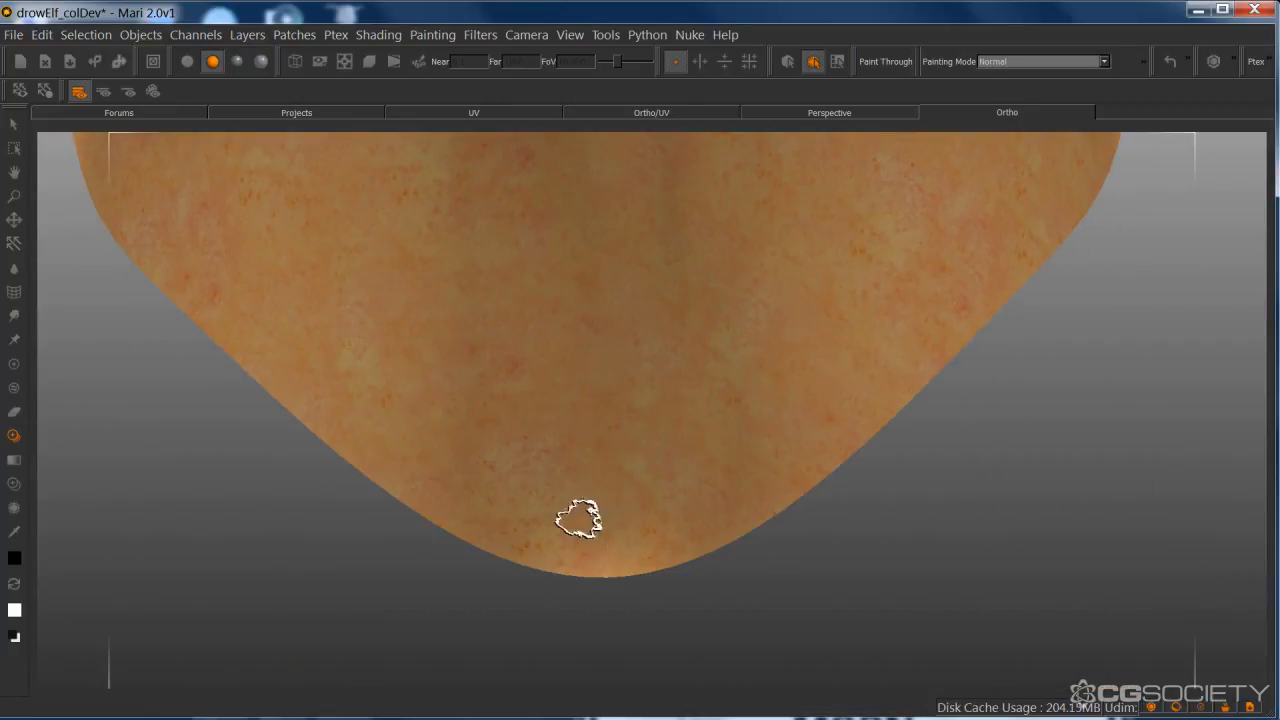
{"action": "left_click_drag", "start_coordinate": [618, 423], "coordinate": [646, 393]}
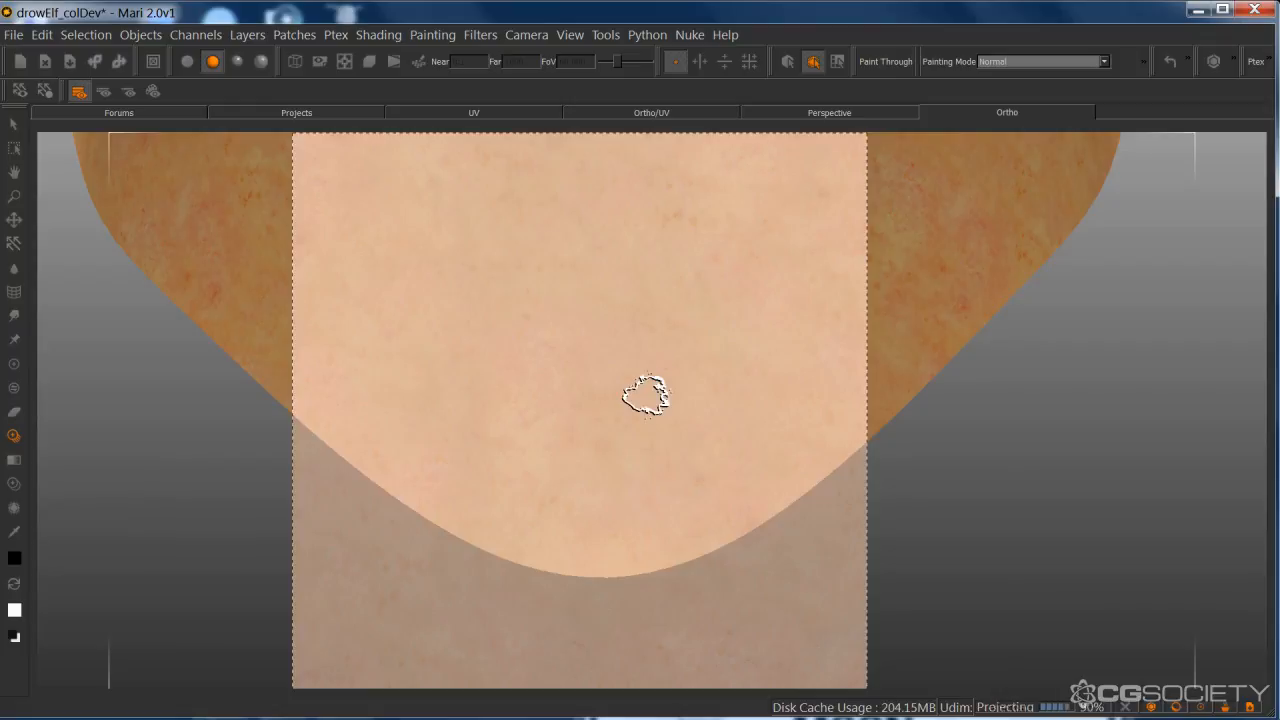
- Select all patches of the head so the UV seams are outlined, and return to the Paint Through tool
{"action": "mouse_move", "coordinate": [723, 314]}
{"action": "left_mouse_down", "text": "alt"}
{"action": "mouse_move", "coordinate": [574, 343]}
{"action": "mouse_move", "coordinate": [731, 463]}
{"action": "mouse_move", "coordinate": [684, 448]}
{"action": "mouse_move", "coordinate": [883, 414]}
{"action": "mouse_move", "coordinate": [898, 504]}
{"action": "mouse_move", "coordinate": [712, 435]}
{"action": "left_mouse_up", "text": "alt"}
{"action": "left_click", "coordinate": [14, 124]}
{"action": "key", "text": "a"}
{"action": "left_click_drag", "start_coordinate": [394, 185], "coordinate": [471, 239]}
{"action": "left_click_drag", "start_coordinate": [888, 633], "coordinate": [888, 633]}
{"action": "left_click_drag", "start_coordinate": [860, 420], "coordinate": [735, 403], "text": "alt"}
{"action": "key", "text": "o"}
{"action": "mouse_move", "coordinate": [686, 334]}
{"action": "left_mouse_down", "text": "alt"}
{"action": "mouse_move", "coordinate": [771, 423]}
{"action": "mouse_move", "coordinate": [690, 414]}
{"action": "left_mouse_up", "text": "alt"}
{"action": "right_click_drag", "start_coordinate": [690, 414], "coordinate": [827, 391], "text": "alt"}
{"action": "middle_click_drag", "start_coordinate": [755, 514], "coordinate": [749, 351], "text": "alt"}
{"action": "left_click_drag", "start_coordinate": [749, 351], "coordinate": [806, 340], "text": "alt"}
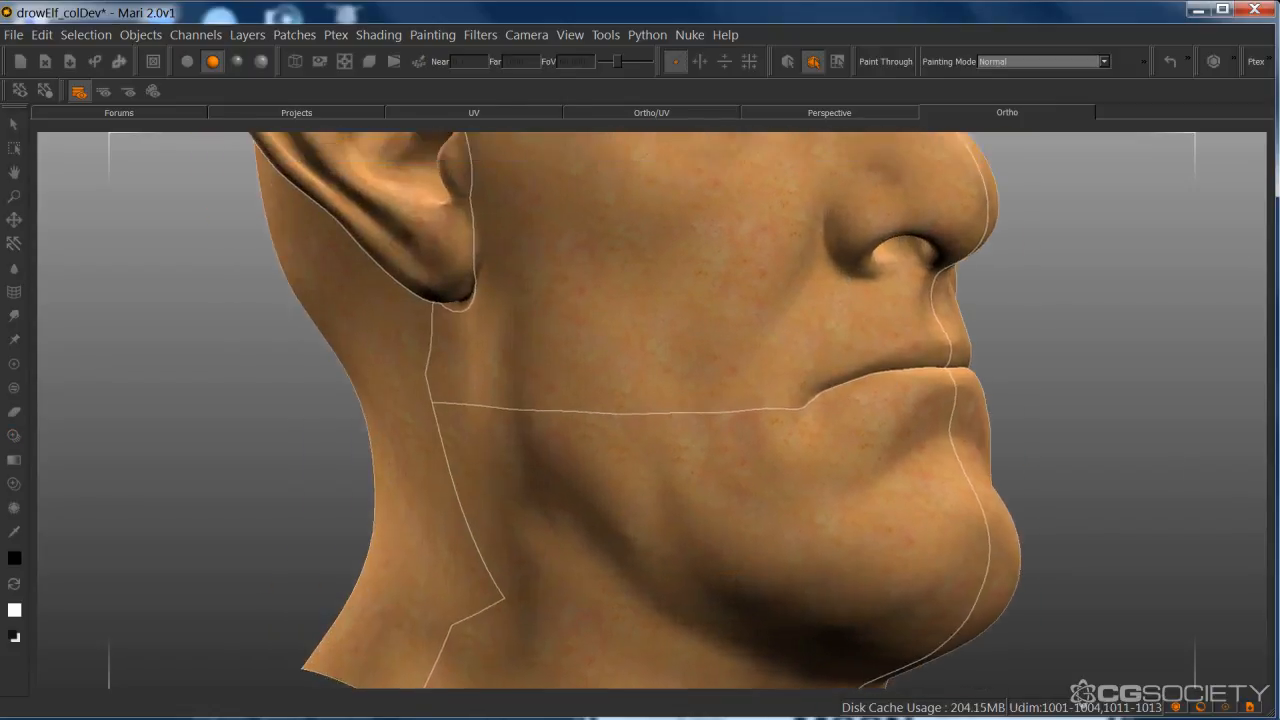
- Reposition the overlay on the cheek and paint tiled skin along the horizontal seam from the mouth corner towards the ear
{"action": "right_click_drag", "start_coordinate": [770, 345], "coordinate": [834, 346], "text": "alt"}
{"action": "middle_click_drag", "start_coordinate": [834, 346], "coordinate": [884, 358], "text": "alt"}
{"action": "right_click_drag", "start_coordinate": [836, 350], "coordinate": [848, 347], "text": "alt"}
{"action": "left_click_drag", "start_coordinate": [743, 434], "coordinate": [897, 474], "text": "shift"}
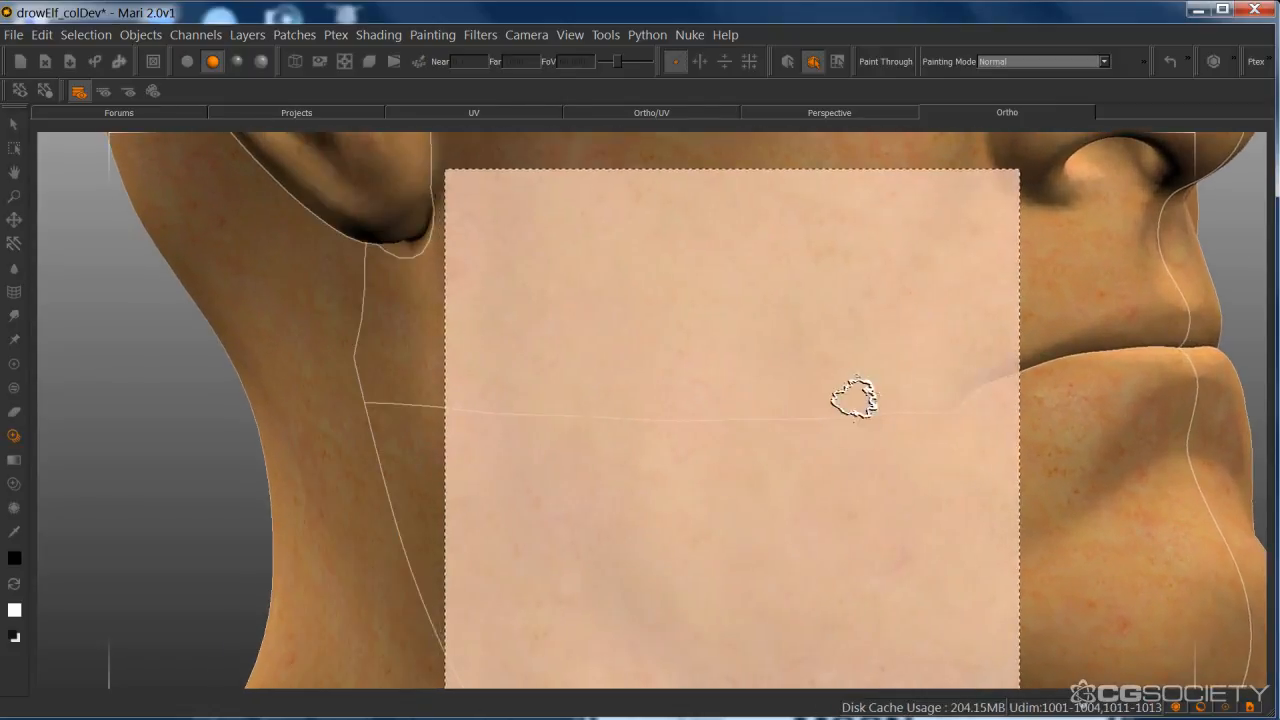
{"action": "left_click_drag", "start_coordinate": [852, 400], "coordinate": [867, 405]}
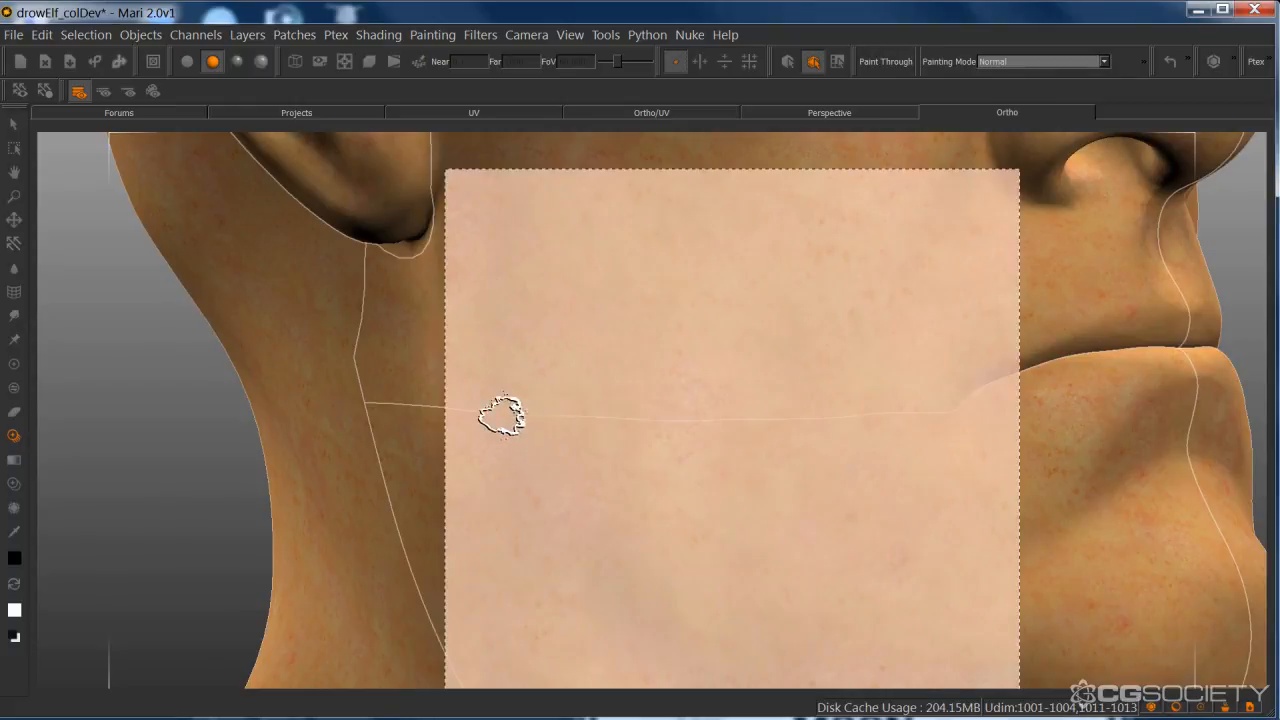
{"action": "mouse_move", "coordinate": [620, 394]}
{"action": "left_mouse_down", "text": "shift"}
{"action": "mouse_move", "coordinate": [420, 416]}
{"action": "mouse_move", "coordinate": [395, 492]}
{"action": "left_mouse_up", "text": "shift"}
{"action": "left_click_drag", "start_coordinate": [455, 454], "coordinate": [577, 443]}
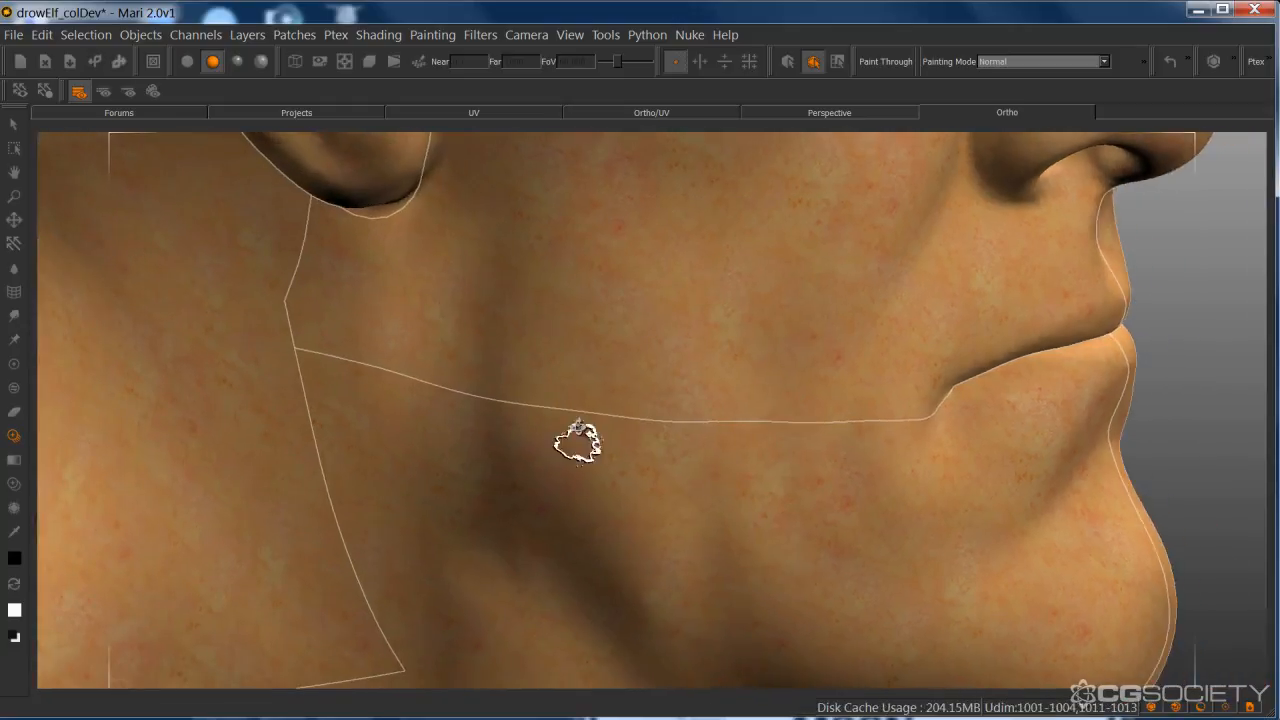
- Paint tiled skin along the vertical seam running down the side of the neck below the ear
{"action": "middle_click_drag", "start_coordinate": [566, 404], "coordinate": [692, 319], "text": "alt"}
{"action": "left_click_drag", "start_coordinate": [692, 319], "coordinate": [662, 323], "text": "alt"}
{"action": "left_click_drag", "start_coordinate": [532, 380], "coordinate": [489, 384], "text": "shift"}
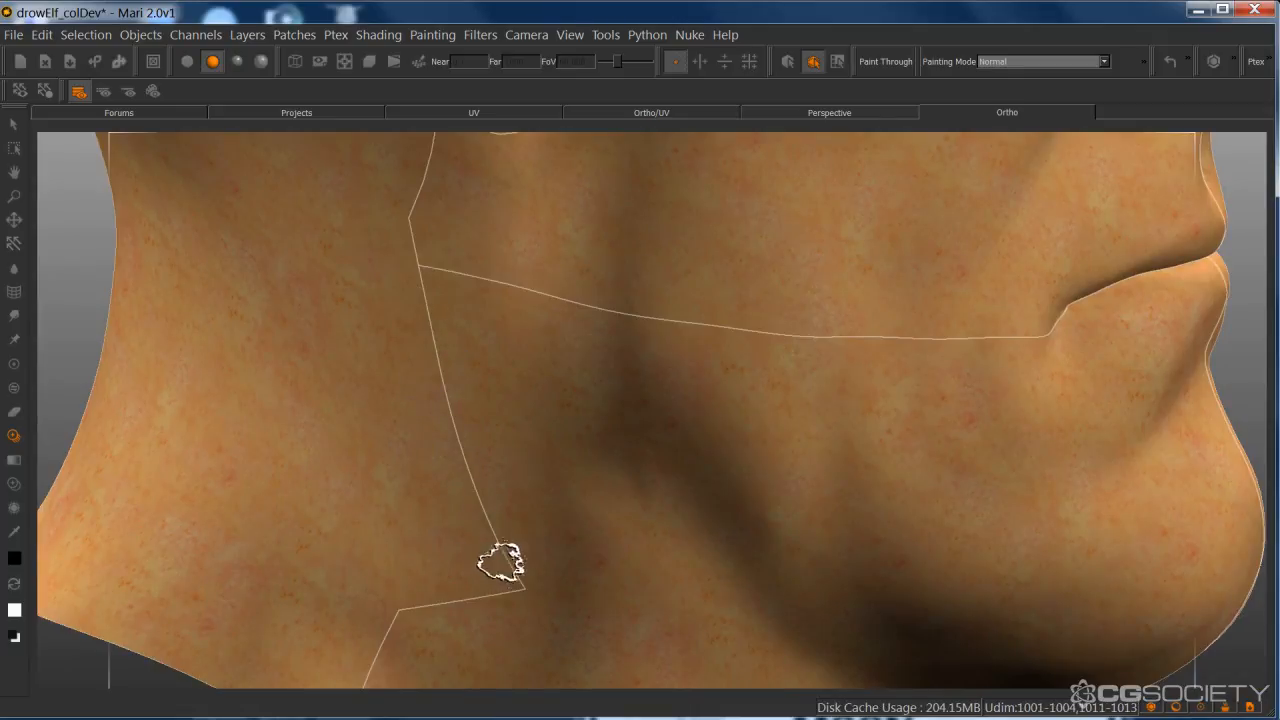
{"action": "mouse_move", "coordinate": [497, 588]}
{"action": "left_mouse_down"}
{"action": "mouse_move", "coordinate": [510, 500]}
{"action": "mouse_move", "coordinate": [500, 395]}
{"action": "left_mouse_up"}
{"action": "middle_click_drag", "start_coordinate": [511, 377], "coordinate": [540, 605], "text": "alt"}
{"action": "left_click_drag", "start_coordinate": [574, 449], "coordinate": [632, 455], "text": "alt"}
{"action": "left_click_drag", "start_coordinate": [520, 396], "coordinate": [507, 394], "text": "alt"}
{"action": "mouse_move", "coordinate": [431, 403]}
{"action": "left_mouse_down"}
{"action": "mouse_move", "coordinate": [437, 430]}
{"action": "mouse_move", "coordinate": [480, 414]}
{"action": "mouse_move", "coordinate": [523, 486]}
{"action": "mouse_move", "coordinate": [520, 520]}
{"action": "left_mouse_up"}
- Paint tiled skin over the zigzag corner of the seam at the base of the neck
{"action": "middle_click_drag", "start_coordinate": [520, 520], "coordinate": [671, 178], "text": "alt"}
{"action": "middle_click_drag", "start_coordinate": [657, 391], "coordinate": [694, 314], "text": "alt"}
{"action": "left_click_drag", "start_coordinate": [694, 314], "coordinate": [660, 389], "text": "alt"}
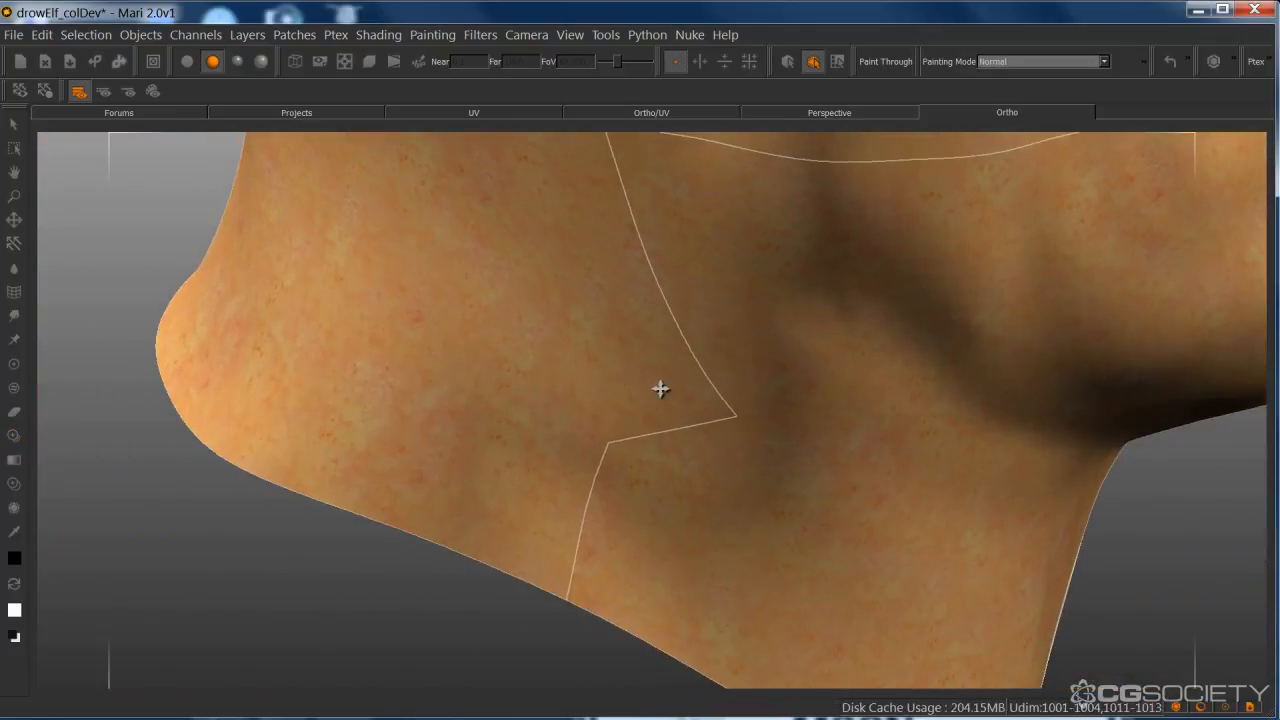
{"action": "left_click_drag", "start_coordinate": [584, 461], "coordinate": [582, 515]}
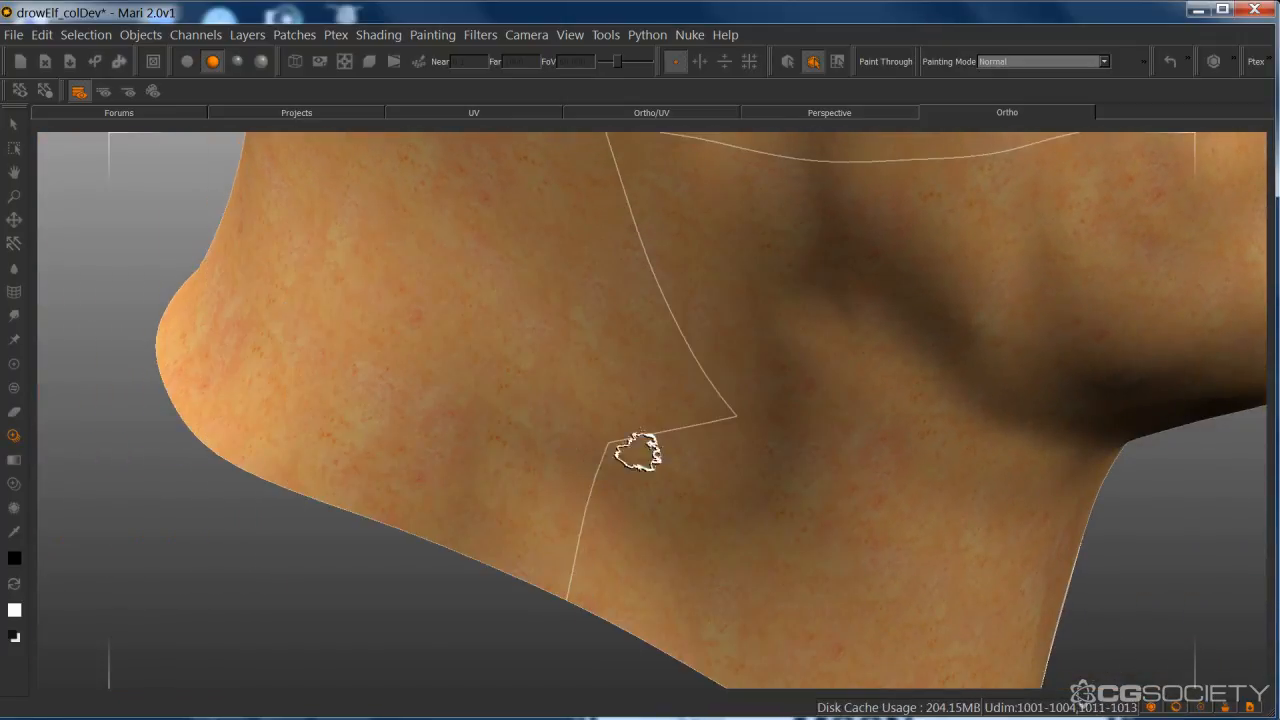
{"action": "left_click_drag", "start_coordinate": [607, 442], "coordinate": [657, 400]}
- Paint tiled skin over the matching seam corner and lower seam on the opposite side of the neck
{"action": "right_click_drag", "start_coordinate": [811, 334], "coordinate": [743, 326], "text": "alt"}
{"action": "left_click_drag", "start_coordinate": [743, 326], "coordinate": [601, 364], "text": "alt"}
{"action": "middle_click_drag", "start_coordinate": [709, 371], "coordinate": [382, 424], "text": "alt"}
{"action": "left_click_drag", "start_coordinate": [686, 423], "coordinate": [630, 420], "text": "alt"}
{"action": "middle_click_drag", "start_coordinate": [625, 419], "coordinate": [488, 397], "text": "alt"}
{"action": "right_click_drag", "start_coordinate": [585, 376], "coordinate": [647, 366], "text": "alt"}
{"action": "mouse_move", "coordinate": [647, 366]}
{"action": "left_mouse_down"}
{"action": "mouse_move", "coordinate": [686, 409]}
{"action": "mouse_move", "coordinate": [624, 414]}
{"action": "left_mouse_up"}
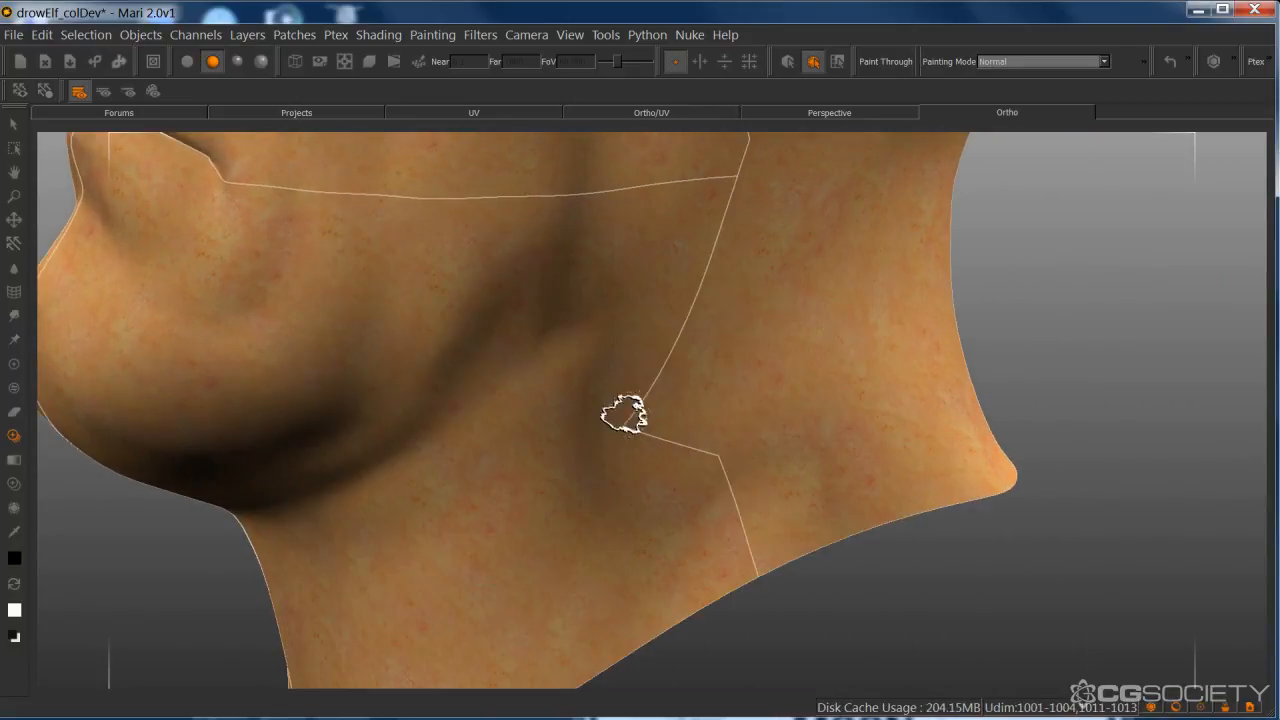
{"action": "mouse_move", "coordinate": [743, 558]}
{"action": "left_mouse_down"}
{"action": "mouse_move", "coordinate": [714, 514]}
{"action": "mouse_move", "coordinate": [708, 465]}
{"action": "left_mouse_up"}
- Position the overlay over the temple and paint tiled skin along the scalp seam rising from the top of the ear
{"action": "middle_click_drag", "start_coordinate": [666, 364], "coordinate": [694, 663], "text": "alt"}
{"action": "middle_click_drag", "start_coordinate": [716, 236], "coordinate": [704, 620], "text": "alt"}
{"action": "middle_click_drag", "start_coordinate": [727, 425], "coordinate": [775, 611], "text": "alt"}
{"action": "left_click_drag", "start_coordinate": [668, 449], "coordinate": [790, 490], "text": "alt"}
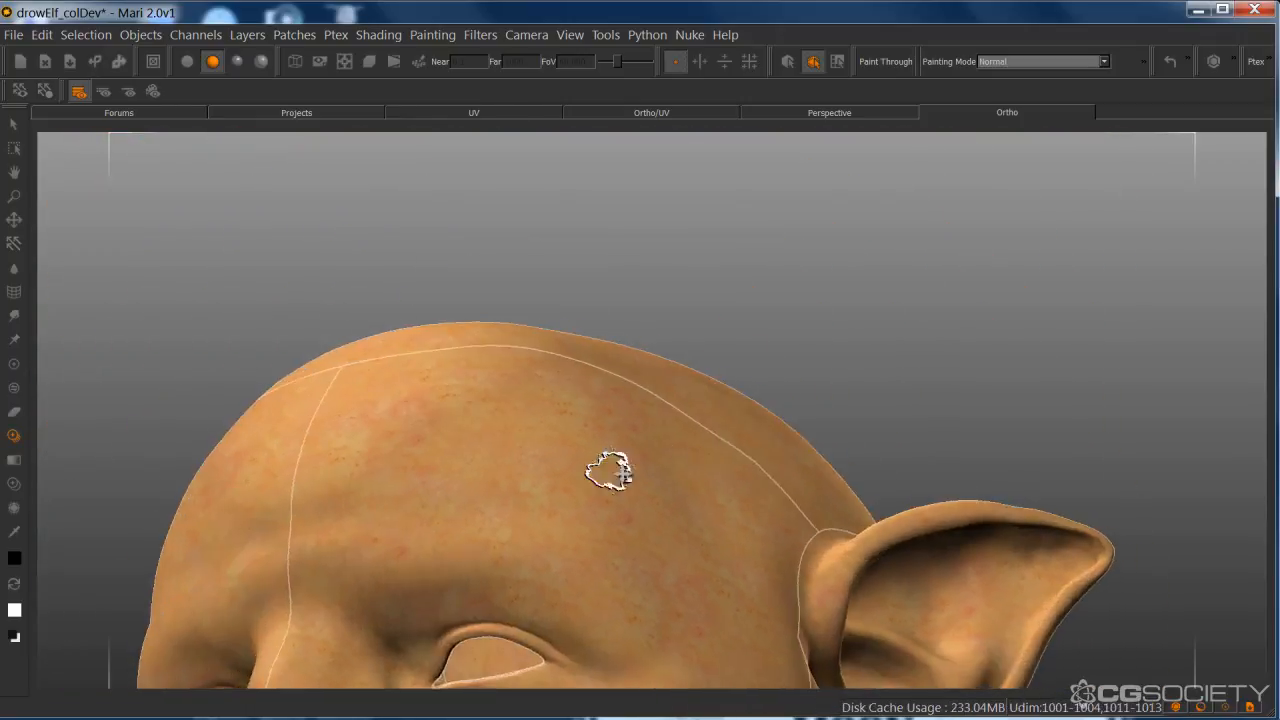
{"action": "left_click_drag", "start_coordinate": [614, 470], "coordinate": [780, 403], "text": "alt"}
{"action": "middle_click_drag", "start_coordinate": [668, 560], "coordinate": [796, 428], "text": "alt"}
{"action": "left_click_drag", "start_coordinate": [796, 428], "coordinate": [826, 430], "text": "alt"}
{"action": "mouse_move", "coordinate": [650, 390]}
{"action": "middle_mouse_down", "text": "alt"}
{"action": "mouse_move", "coordinate": [730, 440]}
{"action": "mouse_move", "coordinate": [792, 442]}
{"action": "middle_mouse_up", "text": "alt"}
{"action": "right_click_drag", "start_coordinate": [728, 434], "coordinate": [776, 434], "text": "alt"}
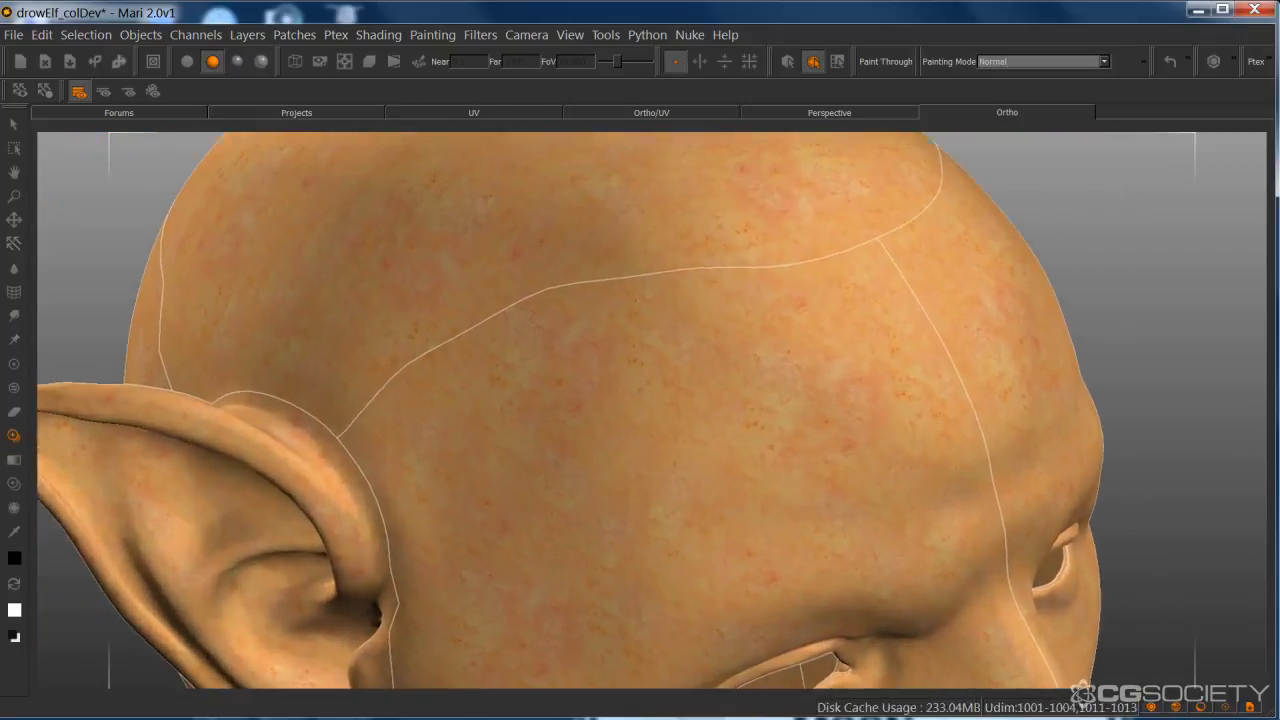
{"action": "left_click_drag", "start_coordinate": [780, 434], "coordinate": [834, 440], "text": "alt"}
{"action": "left_click_drag", "start_coordinate": [712, 422], "coordinate": [611, 361], "text": "shift"}
{"action": "left_click_drag", "start_coordinate": [357, 386], "coordinate": [352, 394]}
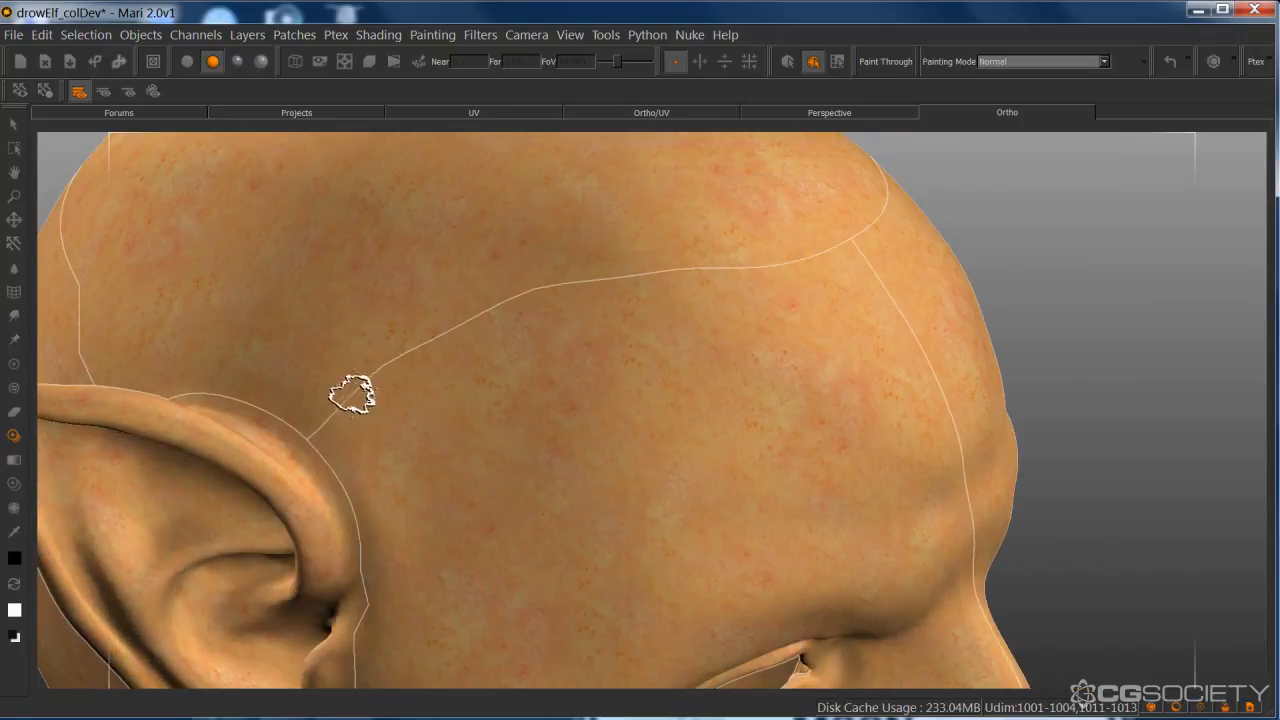
{"action": "left_click_drag", "start_coordinate": [510, 291], "coordinate": [526, 307]}
- Shift the overlay towards the forehead and continue painting tiled skin along the scalp seam
{"action": "left_click_drag", "start_coordinate": [602, 357], "coordinate": [752, 300], "text": "shift"}
{"action": "left_click_drag", "start_coordinate": [634, 268], "coordinate": [630, 273]}
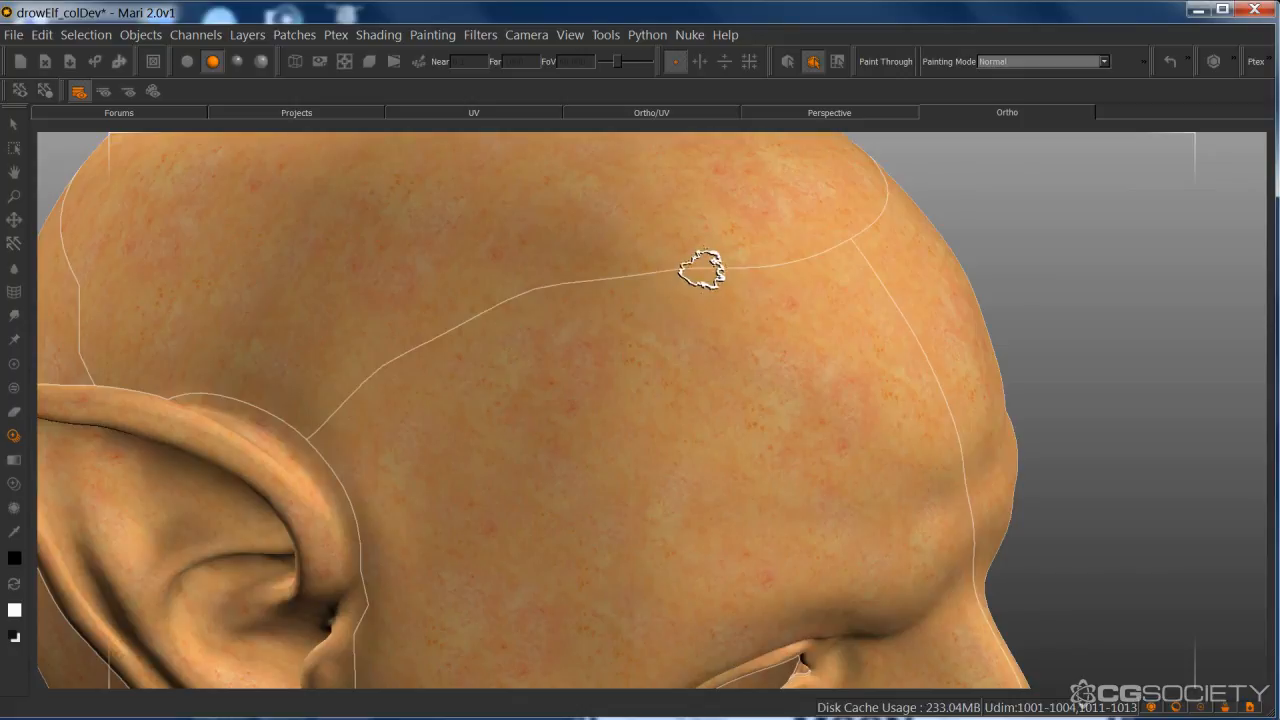
{"action": "left_click_drag", "start_coordinate": [737, 298], "coordinate": [710, 308]}
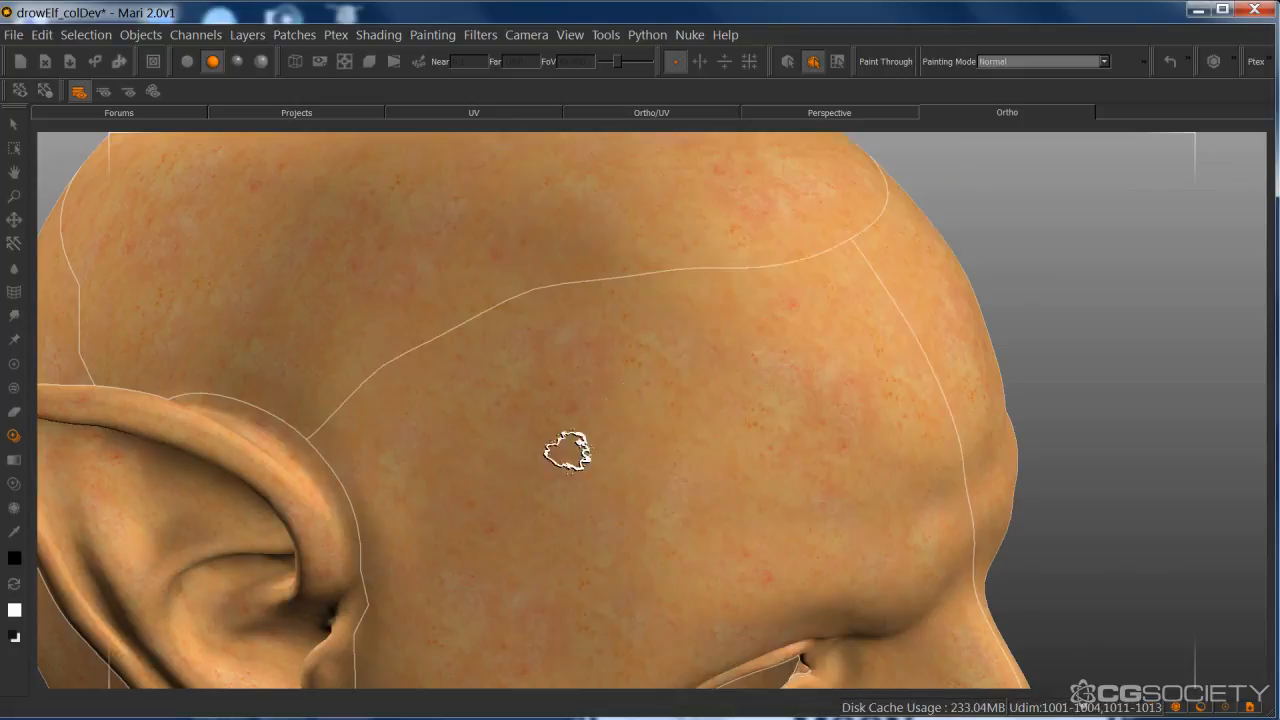
- Paint tiled skin along the seam at the upper front edge of the ear
{"action": "middle_click_drag", "start_coordinate": [569, 449], "coordinate": [780, 332], "text": "alt"}
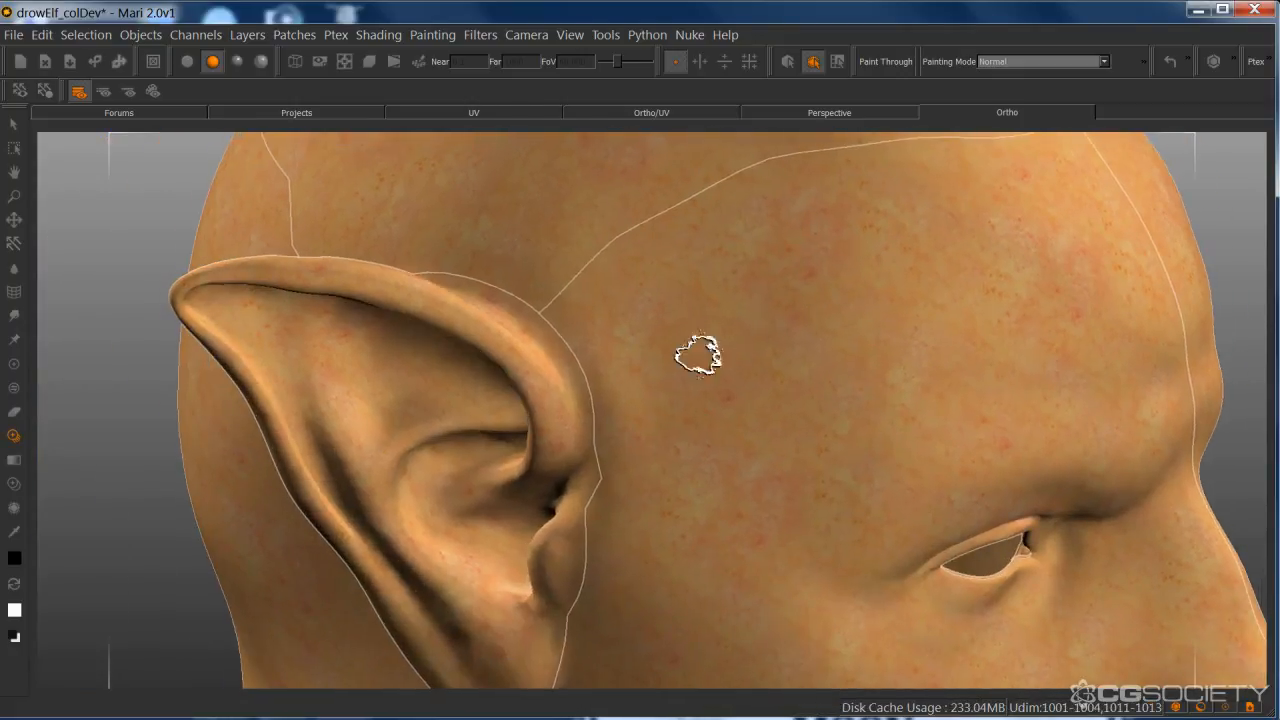
{"action": "left_click_drag", "start_coordinate": [569, 362], "coordinate": [569, 345]}
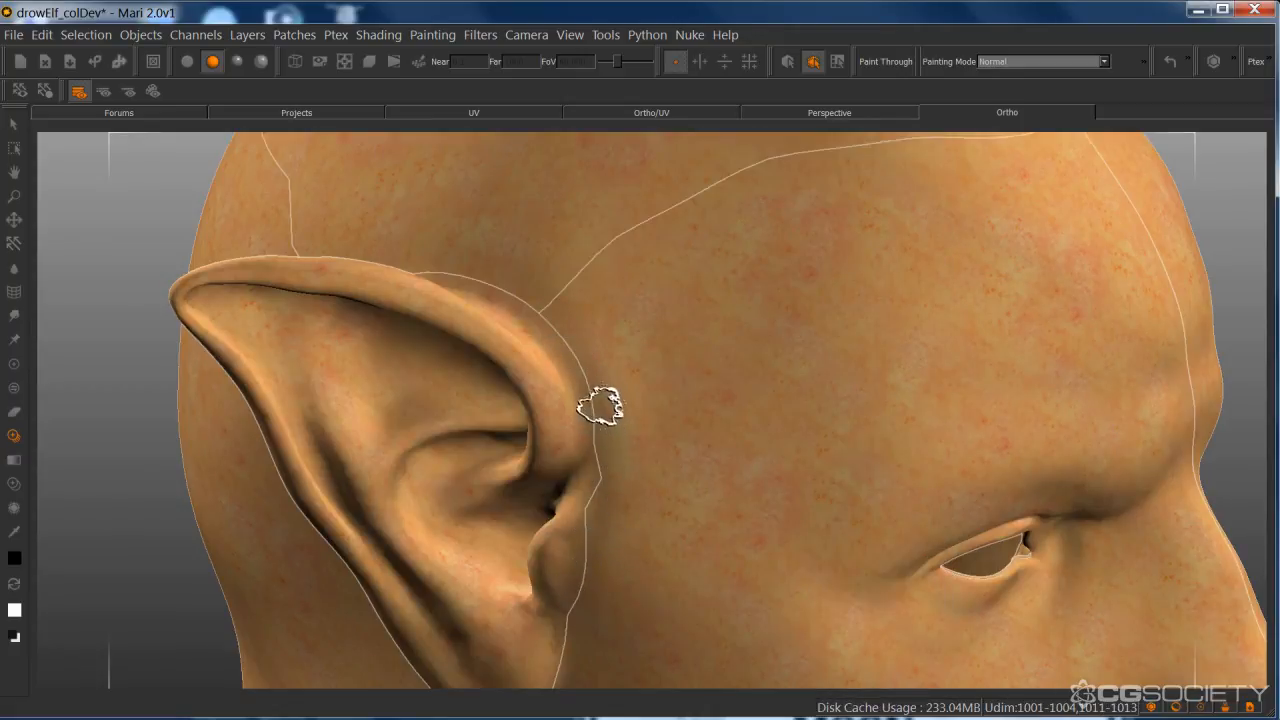
{"action": "left_click_drag", "start_coordinate": [601, 407], "coordinate": [602, 424]}
{"action": "key", "text": "b"}
- Paint tiled skin along the seam in front of the earlobe and ear canal
{"action": "middle_click_drag", "start_coordinate": [685, 532], "coordinate": [775, 263], "text": "alt"}
{"action": "right_click_drag", "start_coordinate": [775, 263], "coordinate": [755, 310], "text": "alt"}
{"action": "left_click_drag", "start_coordinate": [755, 310], "coordinate": [730, 345], "text": "alt"}
{"action": "left_click_drag", "start_coordinate": [641, 446], "coordinate": [622, 471]}
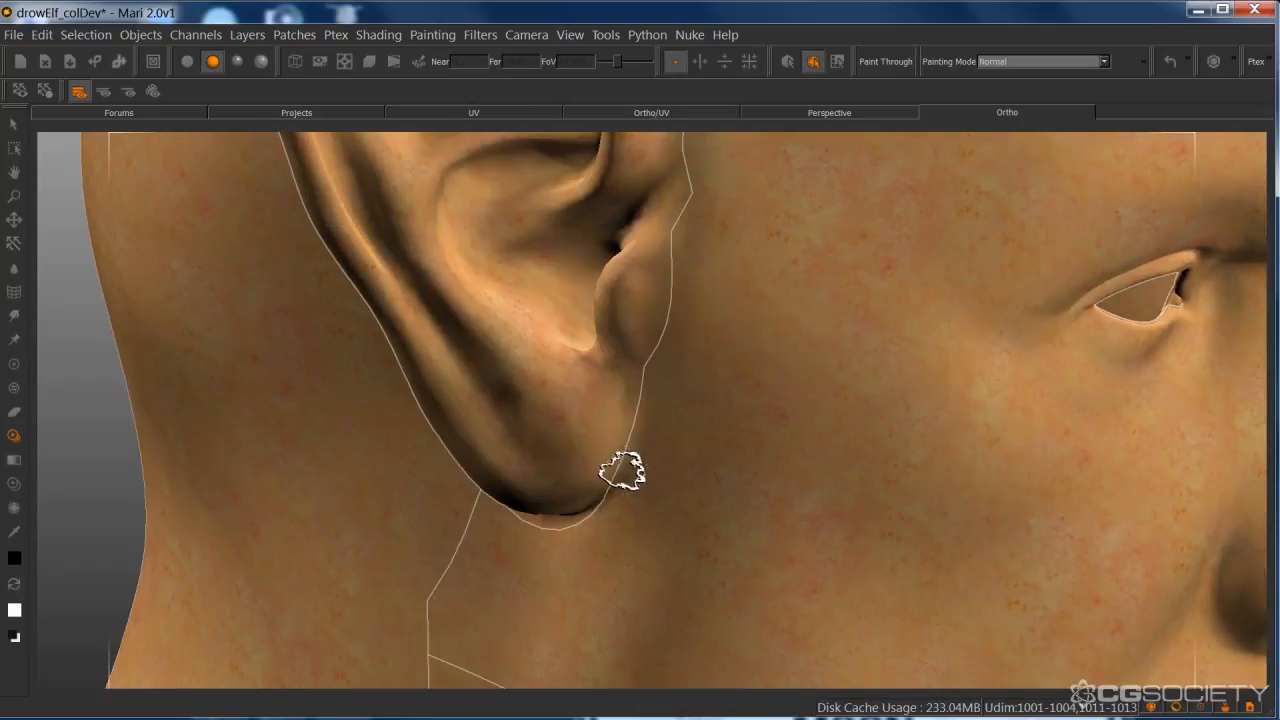
{"action": "left_click_drag", "start_coordinate": [673, 263], "coordinate": [671, 313]}
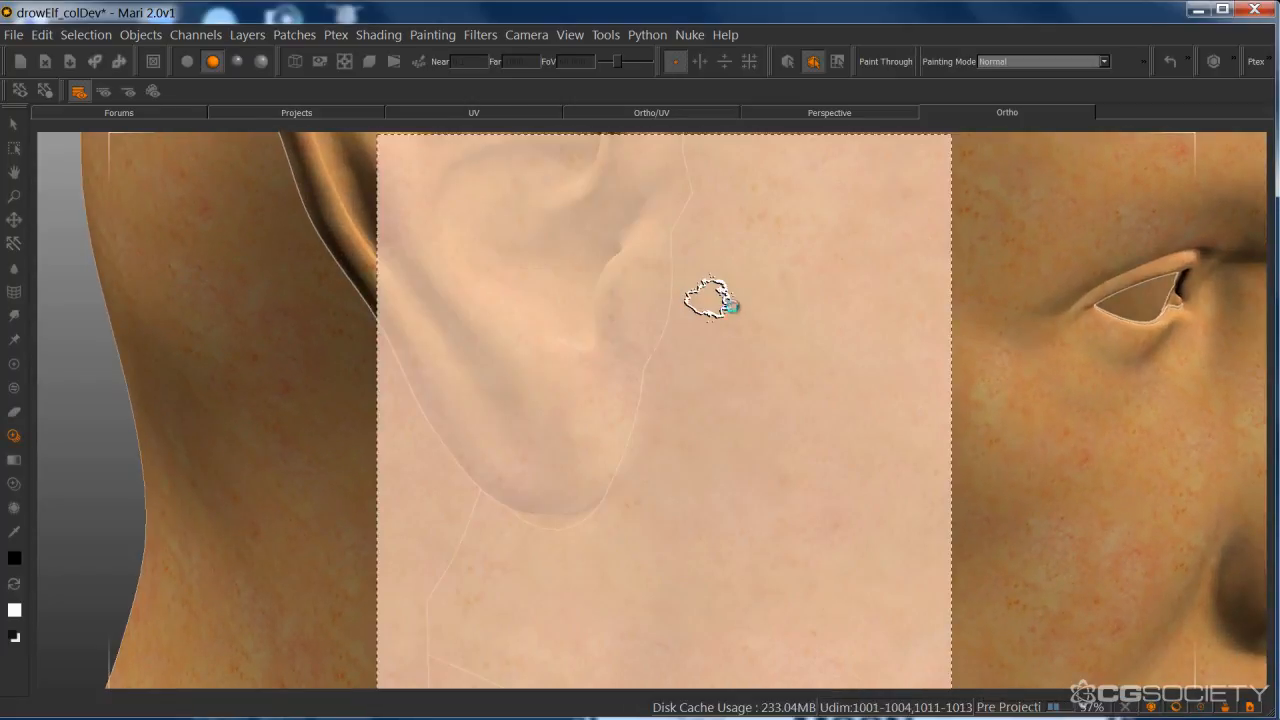
{"action": "left_click_drag", "start_coordinate": [780, 284], "coordinate": [817, 281]}
- Paint tiled skin along the seam where the top of the ear joins the scalp
{"action": "right_click_drag", "start_coordinate": [817, 281], "coordinate": [690, 415], "text": "alt"}
{"action": "middle_click_drag", "start_coordinate": [684, 421], "coordinate": [743, 645], "text": "alt"}
{"action": "left_click_drag", "start_coordinate": [755, 425], "coordinate": [800, 580], "text": "alt"}
{"action": "middle_click_drag", "start_coordinate": [666, 407], "coordinate": [724, 458], "text": "alt"}
{"action": "right_click_drag", "start_coordinate": [724, 458], "coordinate": [762, 420], "text": "alt"}
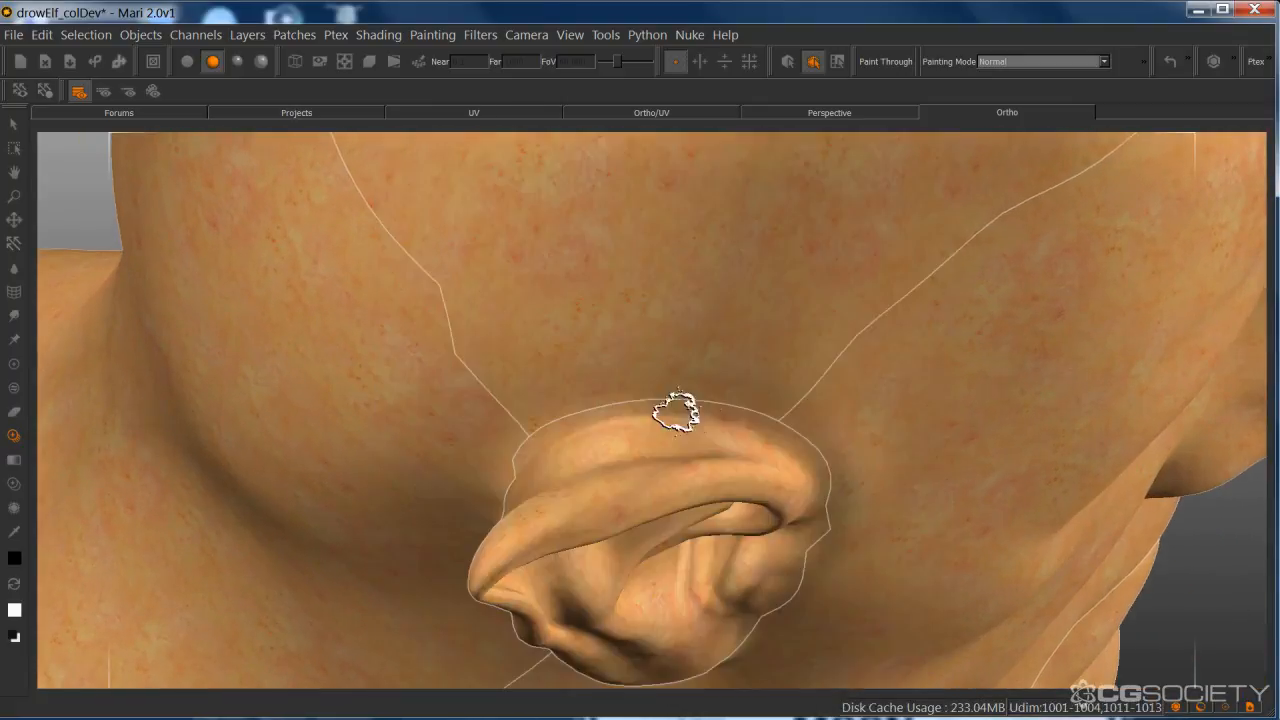
{"action": "right_click_drag", "start_coordinate": [674, 412], "coordinate": [687, 407], "text": "alt"}
{"action": "left_click_drag", "start_coordinate": [638, 391], "coordinate": [677, 383]}
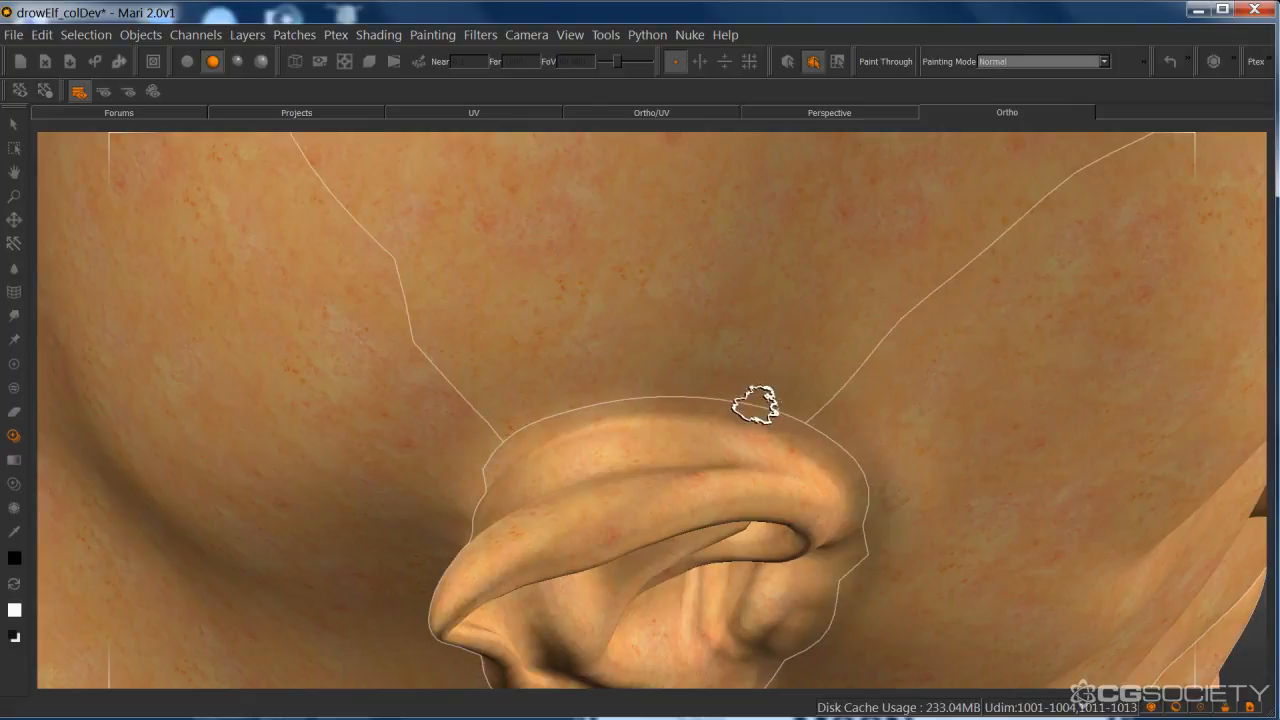
{"action": "left_click_drag", "start_coordinate": [504, 436], "coordinate": [620, 400]}
- Paint tiled skin over the seam rising from behind the ear onto the back of the scalp
{"action": "left_click_drag", "start_coordinate": [425, 300], "coordinate": [380, 261]}
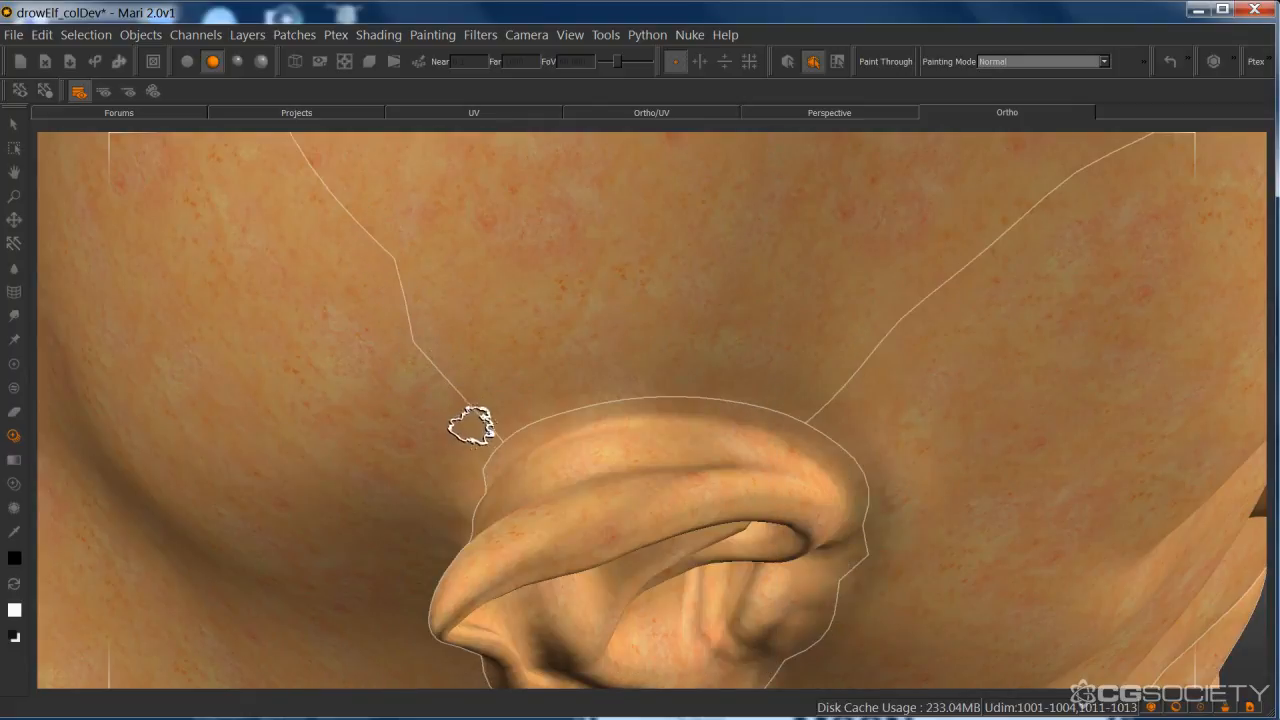
{"action": "left_click_drag", "start_coordinate": [462, 408], "coordinate": [456, 402]}
{"action": "mouse_move", "coordinate": [424, 378]}
{"action": "left_mouse_down"}
{"action": "mouse_move", "coordinate": [423, 347]}
{"action": "mouse_move", "coordinate": [662, 518]}
{"action": "left_mouse_up"}
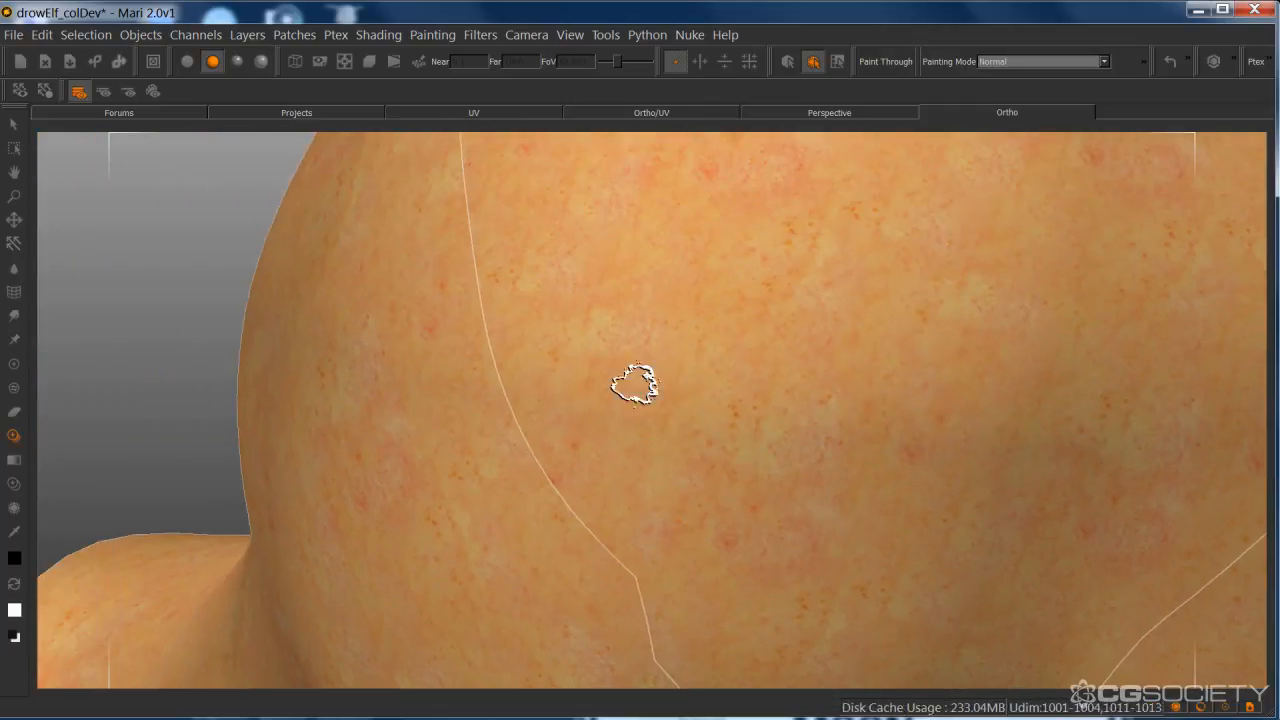
- Reposition the overlay and paint tiled skin along the upper seam across the back of the skull
{"action": "left_click_drag", "start_coordinate": [634, 383], "coordinate": [555, 380], "text": "alt"}
{"action": "middle_click_drag", "start_coordinate": [647, 348], "coordinate": [740, 322], "text": "alt"}
{"action": "mouse_move", "coordinate": [584, 364]}
{"action": "left_mouse_down", "text": "shift"}
{"action": "mouse_move", "coordinate": [631, 384]}
{"action": "mouse_move", "coordinate": [582, 380]}
{"action": "left_mouse_up", "text": "shift"}
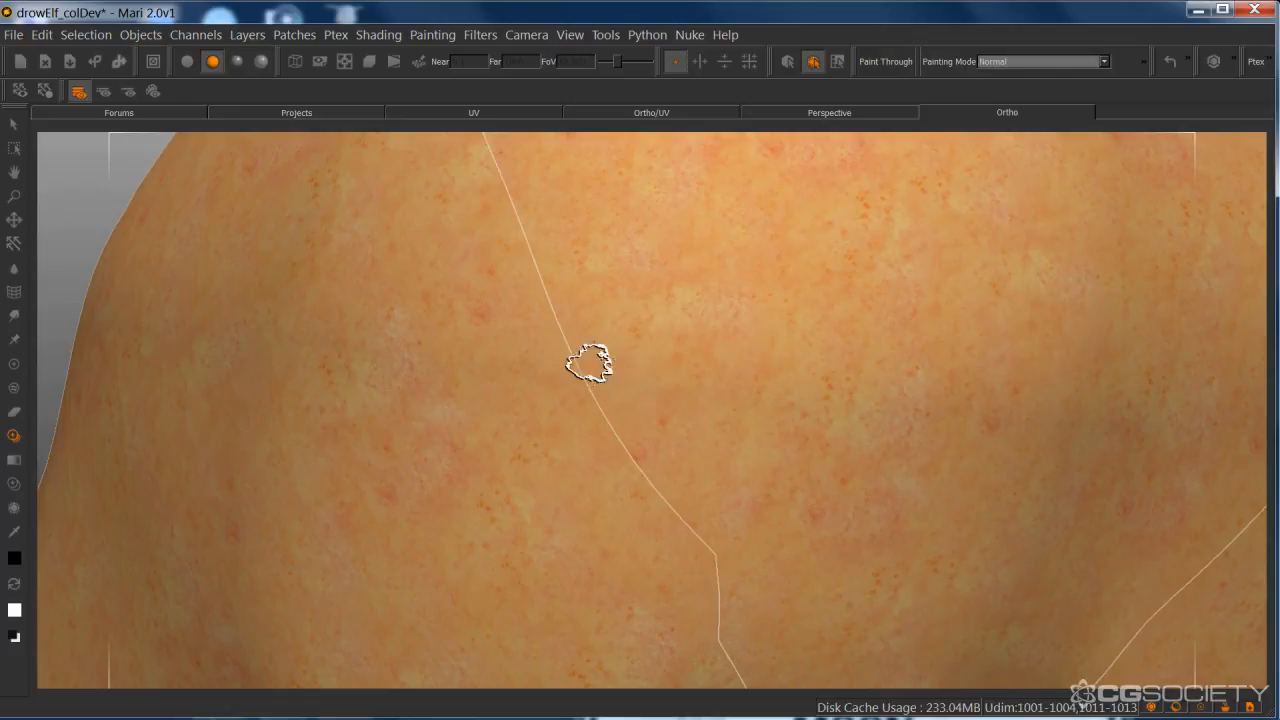
{"action": "left_click_drag", "start_coordinate": [641, 493], "coordinate": [630, 460]}
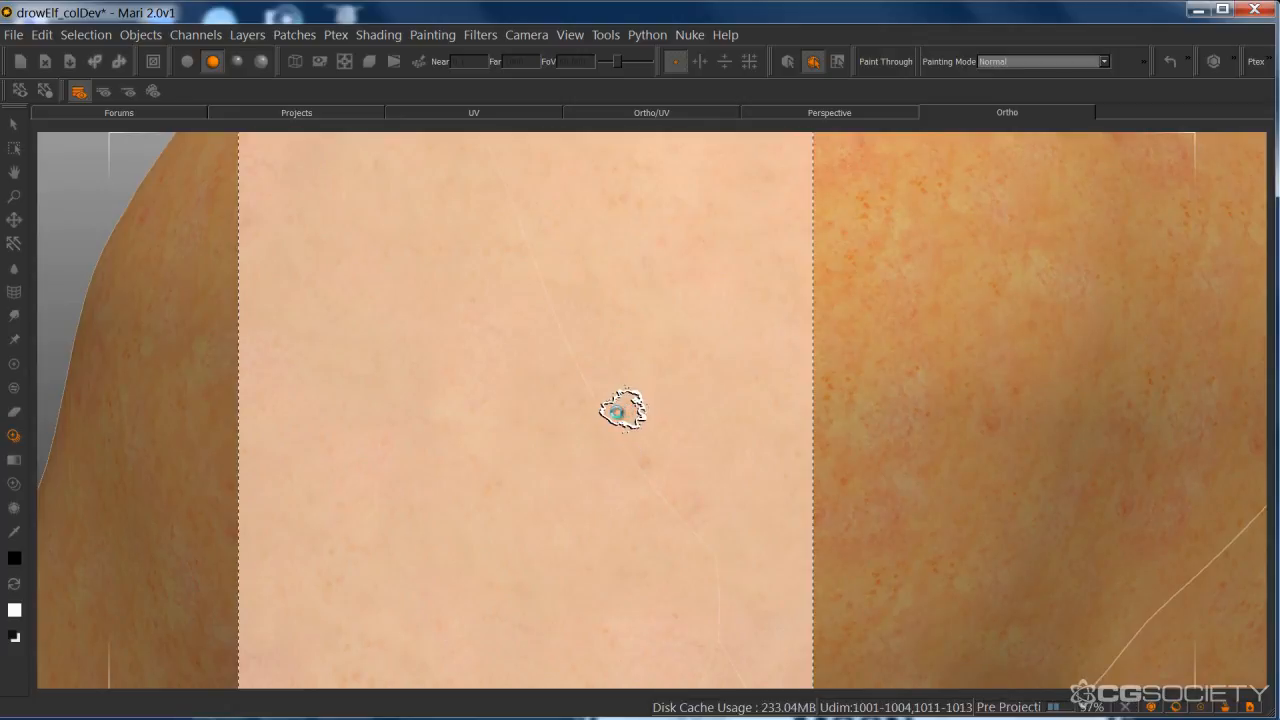
- Continue painting tiled skin along the long curved seam over the back of the head
{"action": "mouse_move", "coordinate": [673, 352]}
{"action": "left_mouse_down", "text": "alt"}
{"action": "mouse_move", "coordinate": [600, 380]}
{"action": "mouse_move", "coordinate": [777, 311]}
{"action": "mouse_move", "coordinate": [580, 503]}
{"action": "mouse_move", "coordinate": [610, 480]}
{"action": "mouse_move", "coordinate": [666, 498]}
{"action": "left_mouse_up", "text": "alt"}
{"action": "scroll", "coordinate": [682, 462], "scroll_direction": "up", "scroll_amount": 2}
{"action": "left_click_drag", "start_coordinate": [523, 399], "coordinate": [516, 404]}
{"action": "left_click_drag", "start_coordinate": [486, 373], "coordinate": [505, 400]}
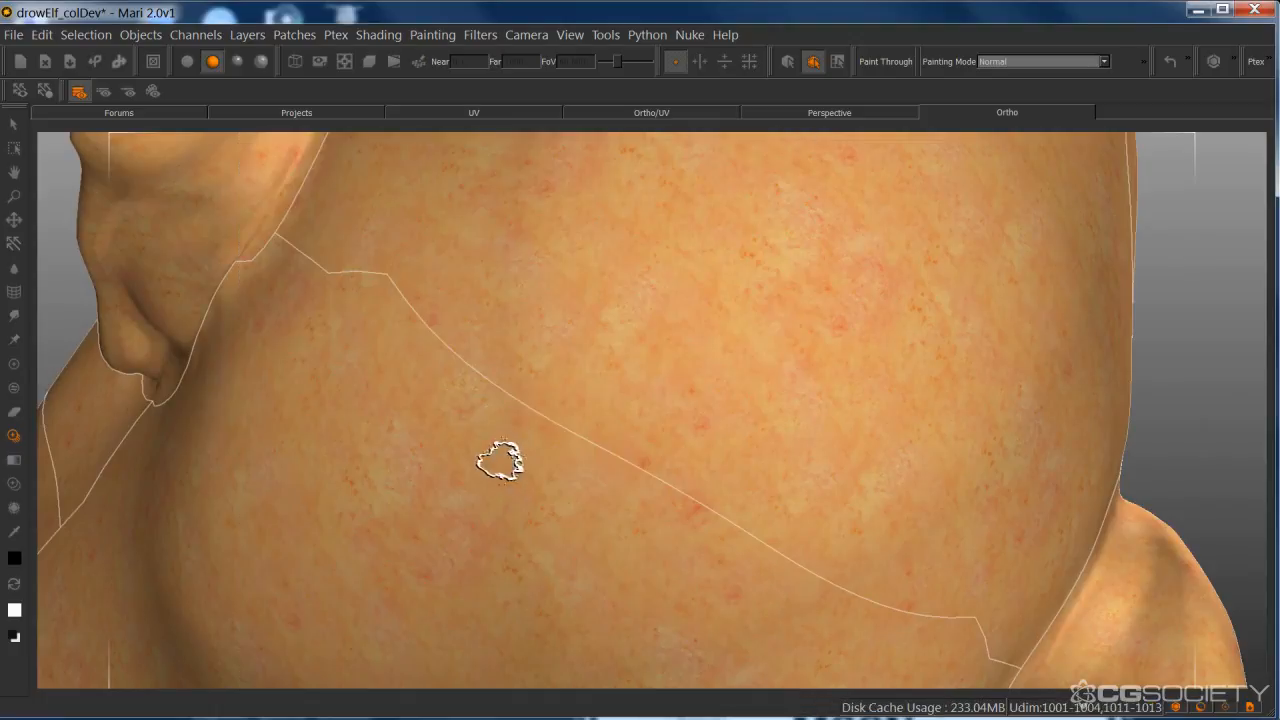
- Paint tiled skin over the start of the scalp seam at the back edge of the ear
{"action": "mouse_move", "coordinate": [500, 451]}
{"action": "middle_mouse_down"}
{"action": "mouse_move", "coordinate": [551, 537]}
{"action": "mouse_move", "coordinate": [680, 420]}
{"action": "mouse_move", "coordinate": [634, 429]}
{"action": "mouse_move", "coordinate": [586, 366]}
{"action": "middle_mouse_up"}
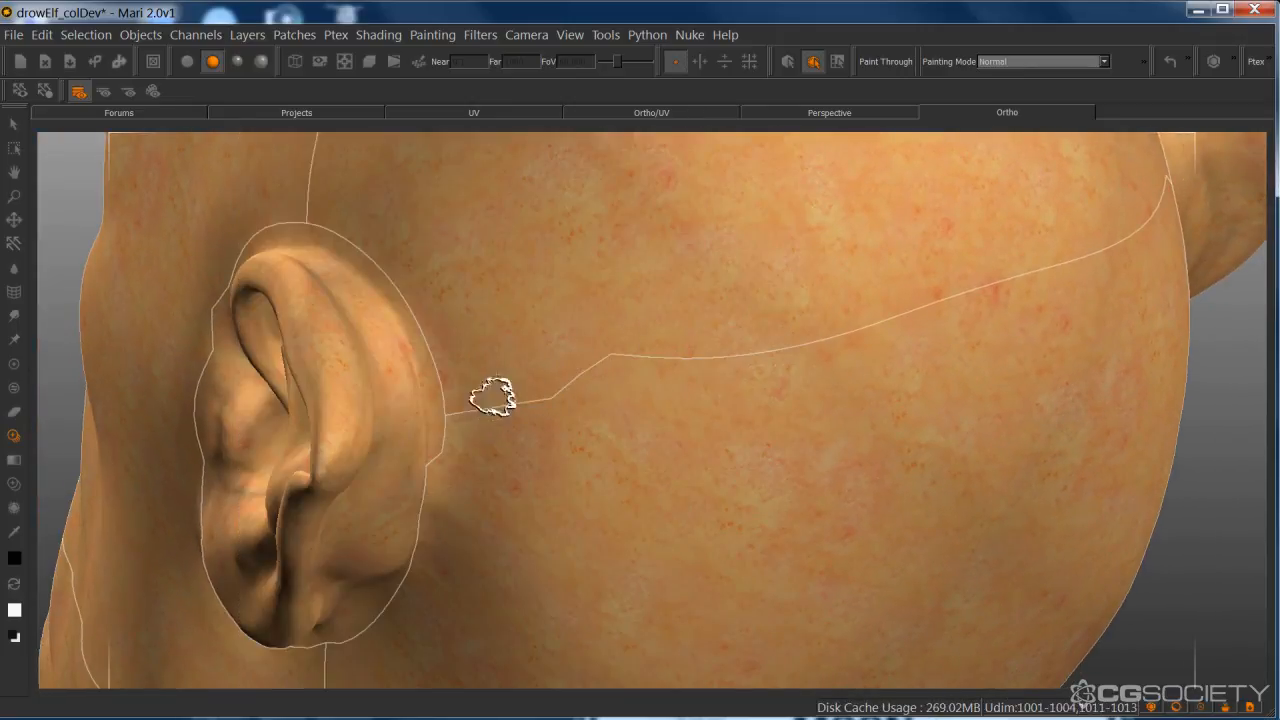
{"action": "left_click_drag", "start_coordinate": [477, 415], "coordinate": [503, 440]}
{"action": "mouse_move", "coordinate": [443, 294]}
{"action": "left_mouse_down"}
{"action": "mouse_move", "coordinate": [398, 289]}
{"action": "mouse_move", "coordinate": [390, 270]}
{"action": "left_mouse_up"}
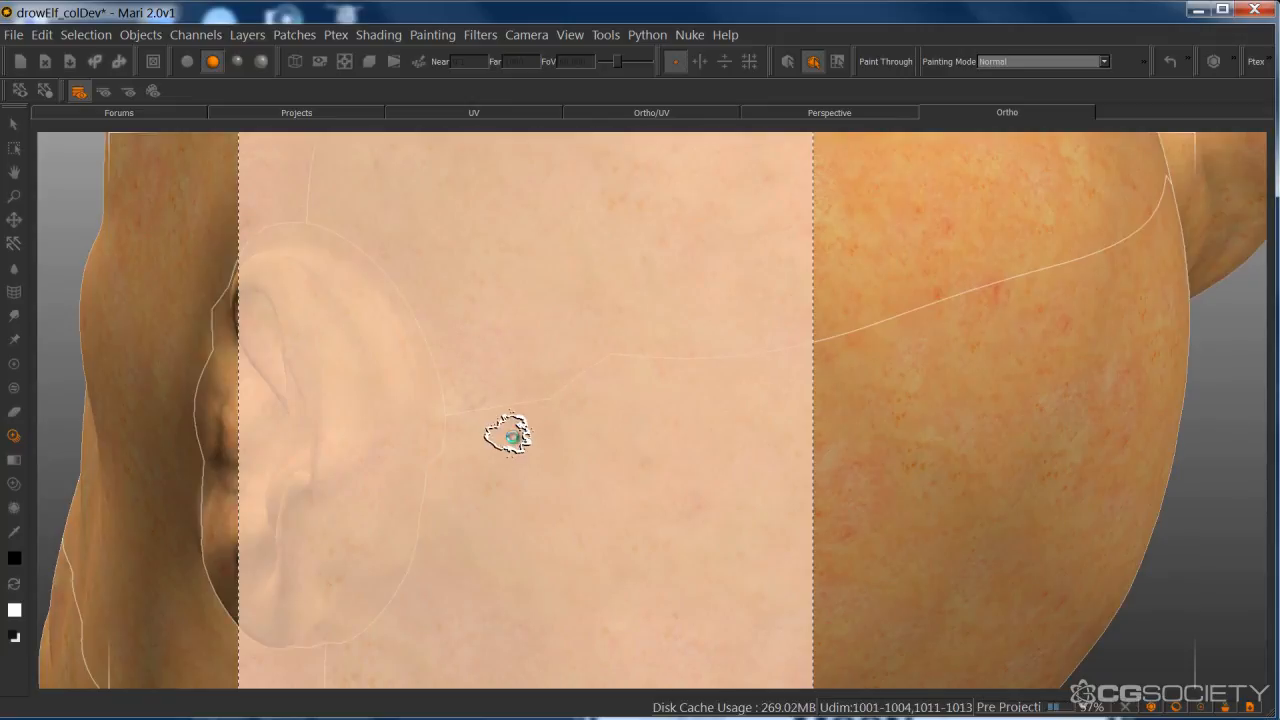
- Return to object selection without the paint-through overlay and hide the Levels adjustment layer on the colDev channel
{"action": "middle_click_drag", "start_coordinate": [598, 500], "coordinate": [706, 328], "text": "alt"}
{"action": "mouse_move", "coordinate": [689, 347]}
{"action": "left_mouse_down", "text": "alt"}
{"action": "mouse_move", "coordinate": [709, 329]}
{"action": "mouse_move", "coordinate": [603, 340]}
{"action": "mouse_move", "coordinate": [609, 237]}
{"action": "mouse_move", "coordinate": [662, 412]}
{"action": "mouse_move", "coordinate": [524, 404]}
{"action": "left_mouse_up", "text": "alt"}
{"action": "mouse_move", "coordinate": [423, 409]}
{"action": "left_mouse_down", "text": "alt"}
{"action": "mouse_move", "coordinate": [414, 423]}
{"action": "mouse_move", "coordinate": [733, 400]}
{"action": "mouse_move", "coordinate": [786, 357]}
{"action": "mouse_move", "coordinate": [557, 466]}
{"action": "mouse_move", "coordinate": [643, 443]}
{"action": "mouse_move", "coordinate": [597, 507]}
{"action": "left_mouse_up", "text": "alt"}
{"action": "right_click_drag", "start_coordinate": [597, 507], "coordinate": [700, 437], "text": "alt"}
{"action": "key", "text": "apostrophe"}
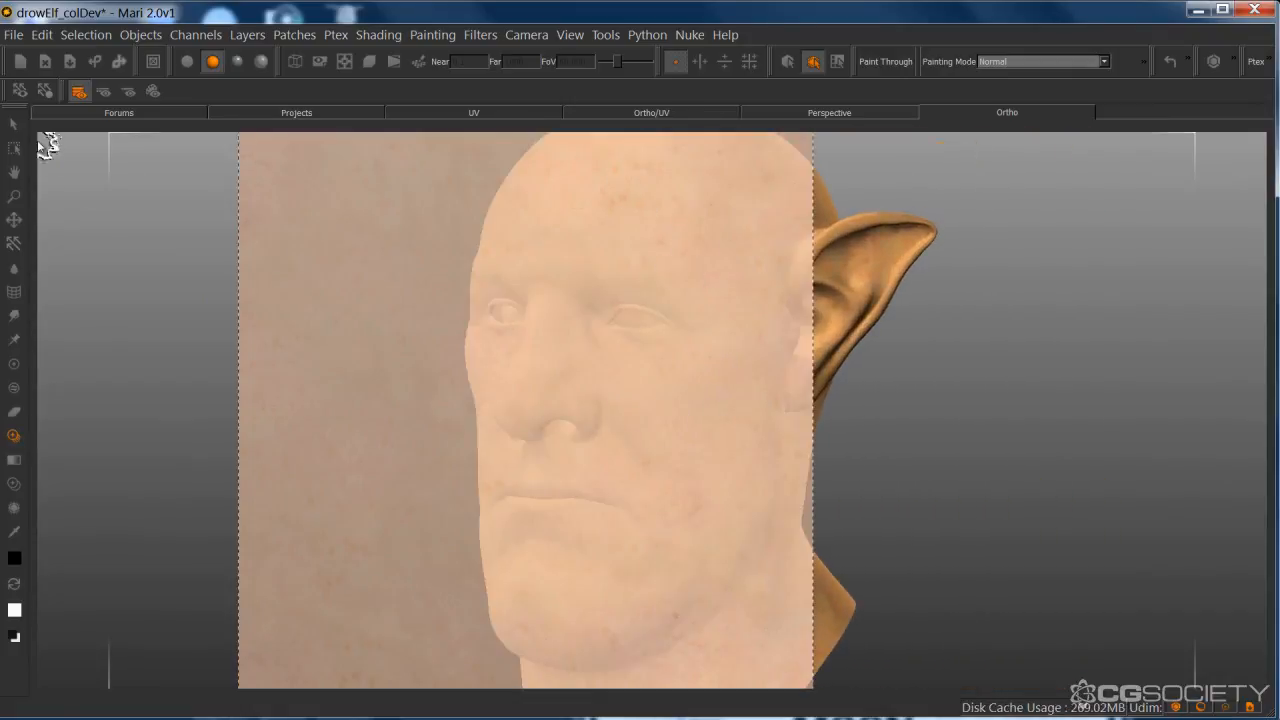
{"action": "key", "text": "s"}
{"action": "key", "text": "Tab"}
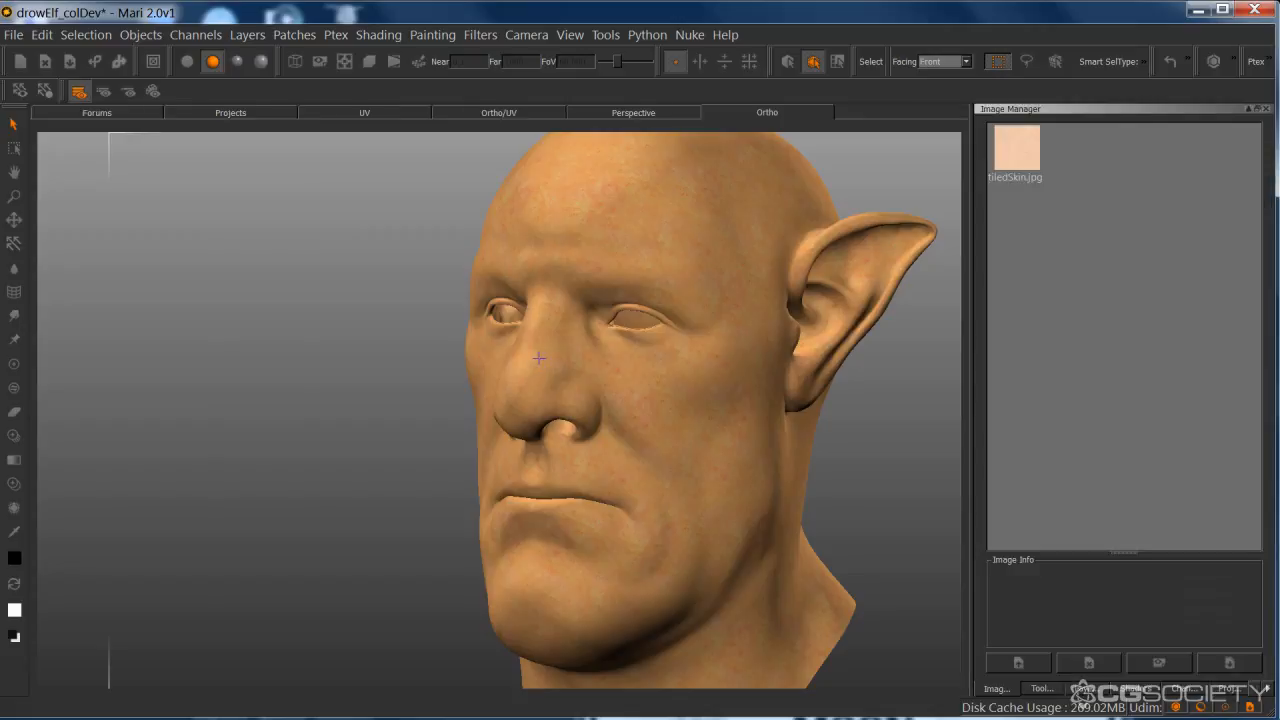
{"action": "left_click", "coordinate": [1084, 689]}
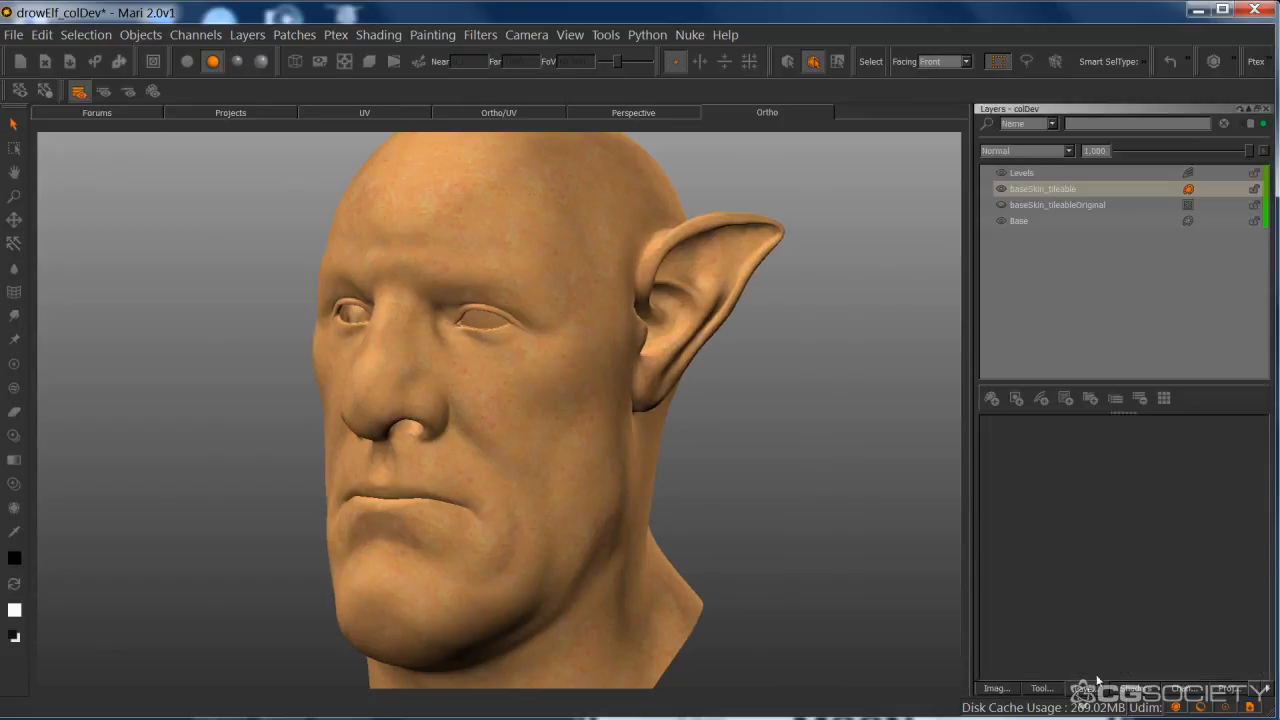
{"action": "left_click", "coordinate": [1000, 177]}
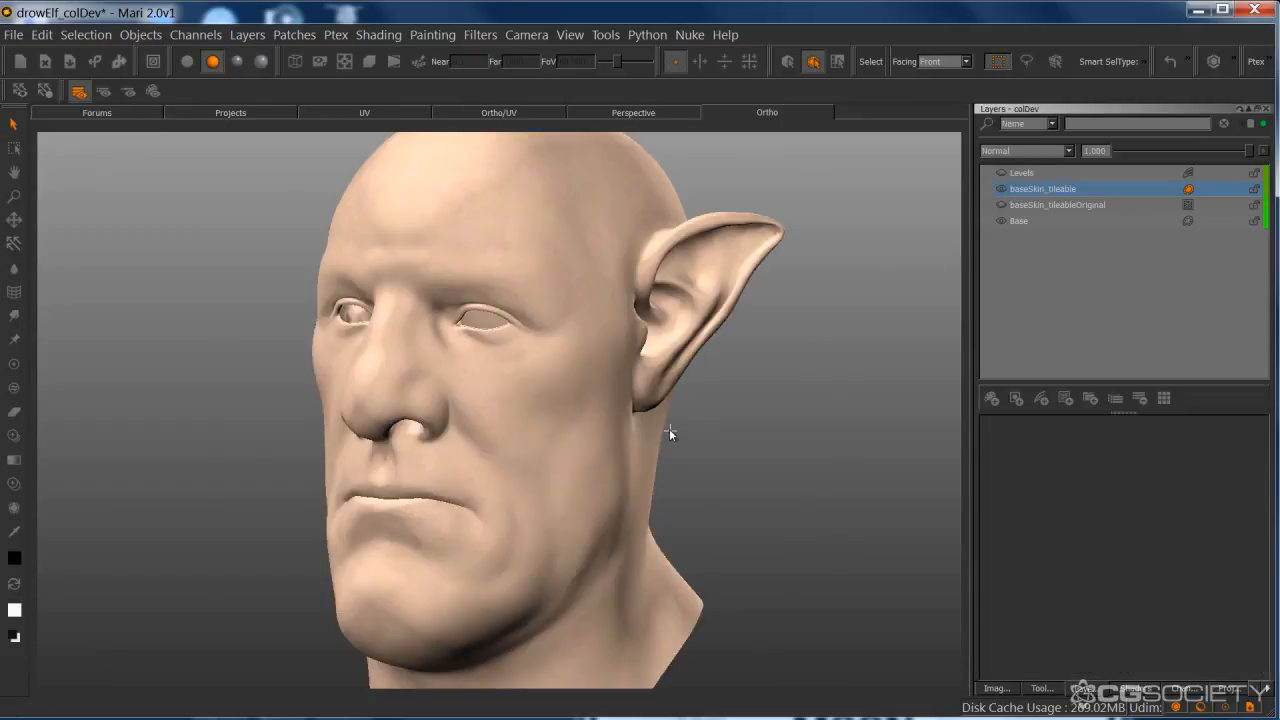
- Inspect the side of the head in flat lighting and check which patch covers the face, then restore basic lighting
{"action": "middle_click_drag", "start_coordinate": [669, 428], "coordinate": [695, 433], "text": "alt"}
{"action": "left_click_drag", "start_coordinate": [695, 433], "coordinate": [643, 430], "text": "alt"}
{"action": "left_click", "coordinate": [188, 62]}
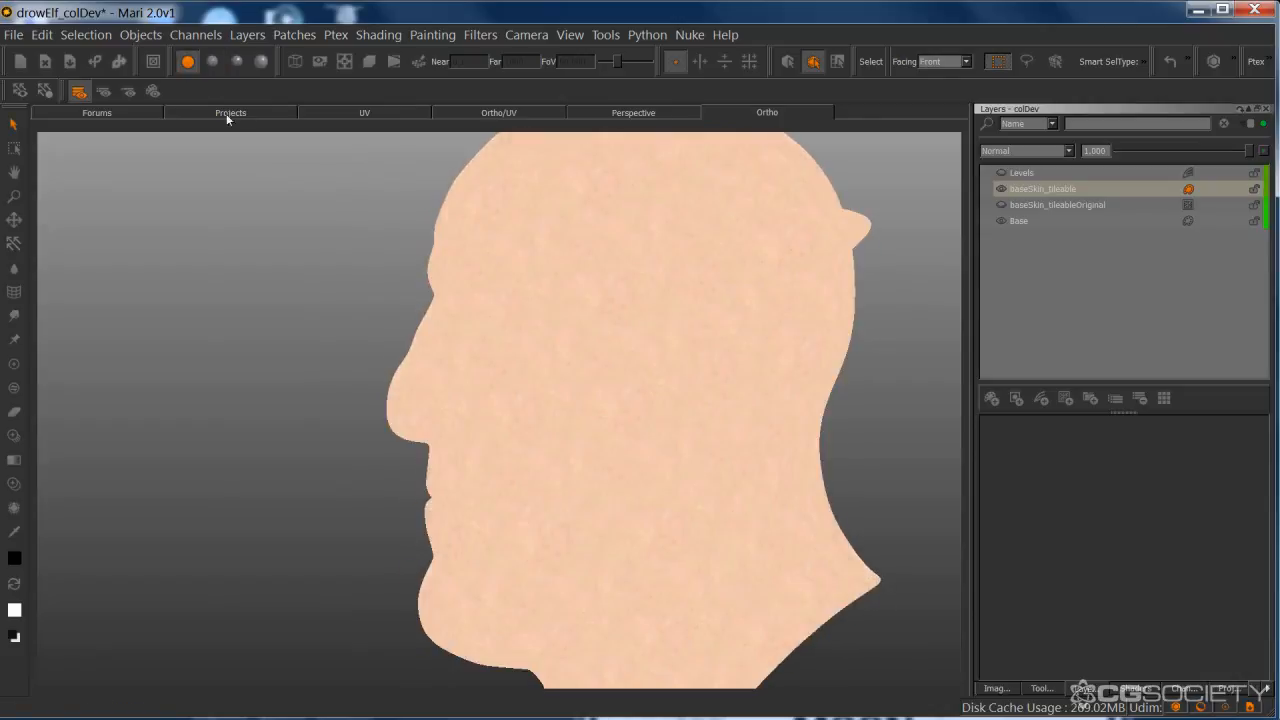
{"action": "right_click_drag", "start_coordinate": [606, 350], "coordinate": [550, 370], "text": "alt"}
{"action": "left_click_drag", "start_coordinate": [395, 430], "coordinate": [521, 434], "text": "alt"}
{"action": "right_click_drag", "start_coordinate": [521, 434], "coordinate": [661, 396], "text": "alt"}
{"action": "left_click", "coordinate": [496, 327]}
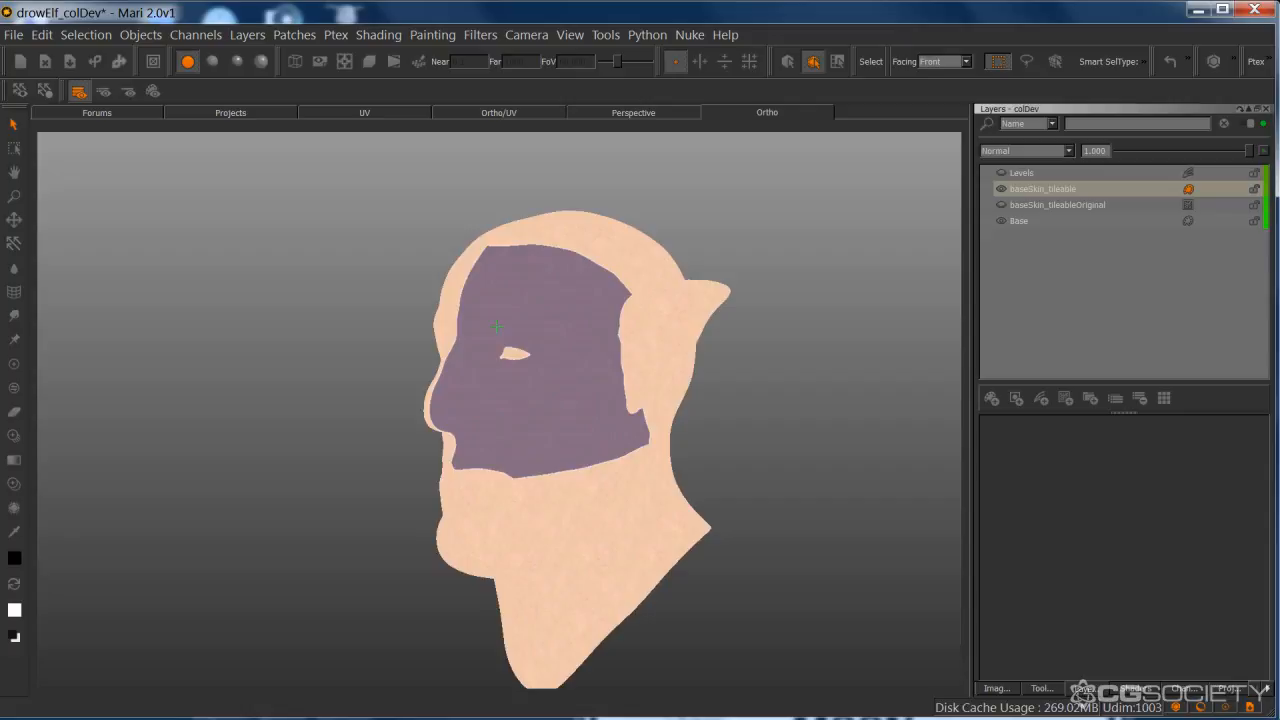
{"action": "left_click", "coordinate": [212, 62]}
{"action": "left_click", "coordinate": [231, 220]}
{"action": "mouse_move", "coordinate": [231, 220]}
{"action": "left_mouse_down", "text": "alt"}
{"action": "mouse_move", "coordinate": [646, 494]}
{"action": "mouse_move", "coordinate": [556, 400]}
{"action": "left_mouse_up", "text": "alt"}
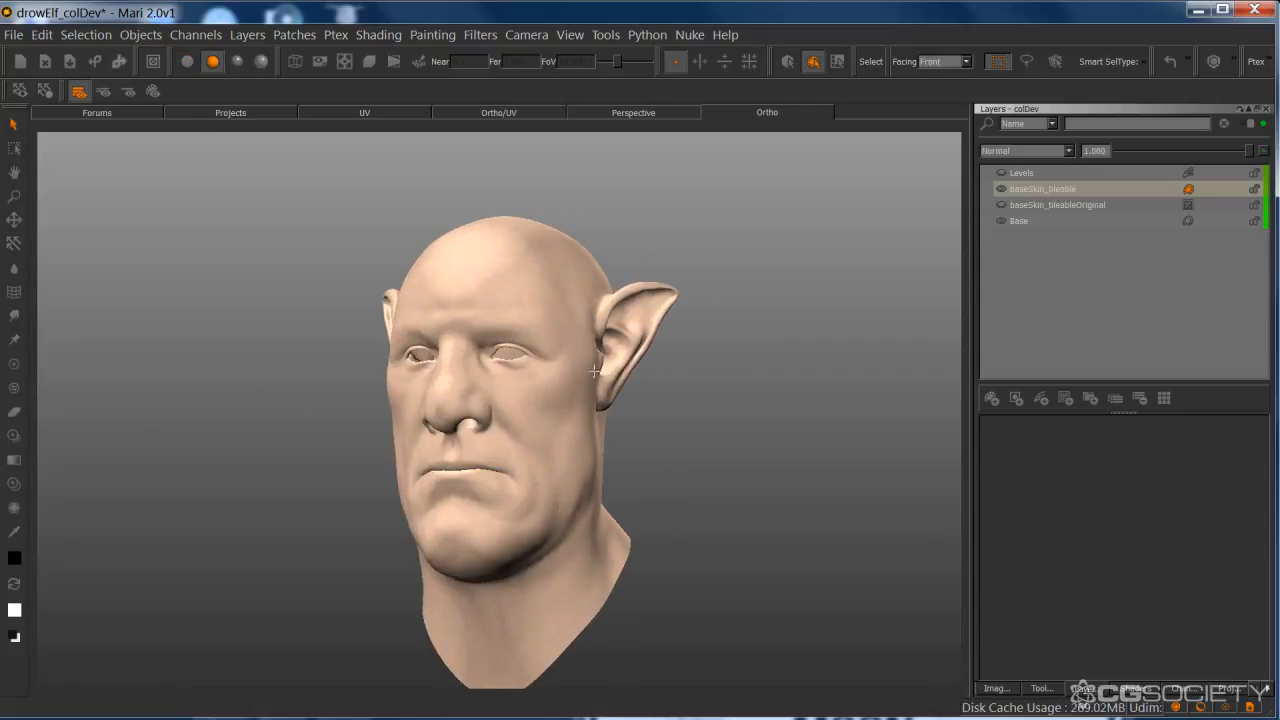
- Examine the skin base on the front and both sides of the face under basic and flat lighting
{"action": "left_click_drag", "start_coordinate": [607, 455], "coordinate": [720, 437], "text": "alt"}
{"action": "right_click_drag", "start_coordinate": [720, 437], "coordinate": [732, 411], "text": "alt"}
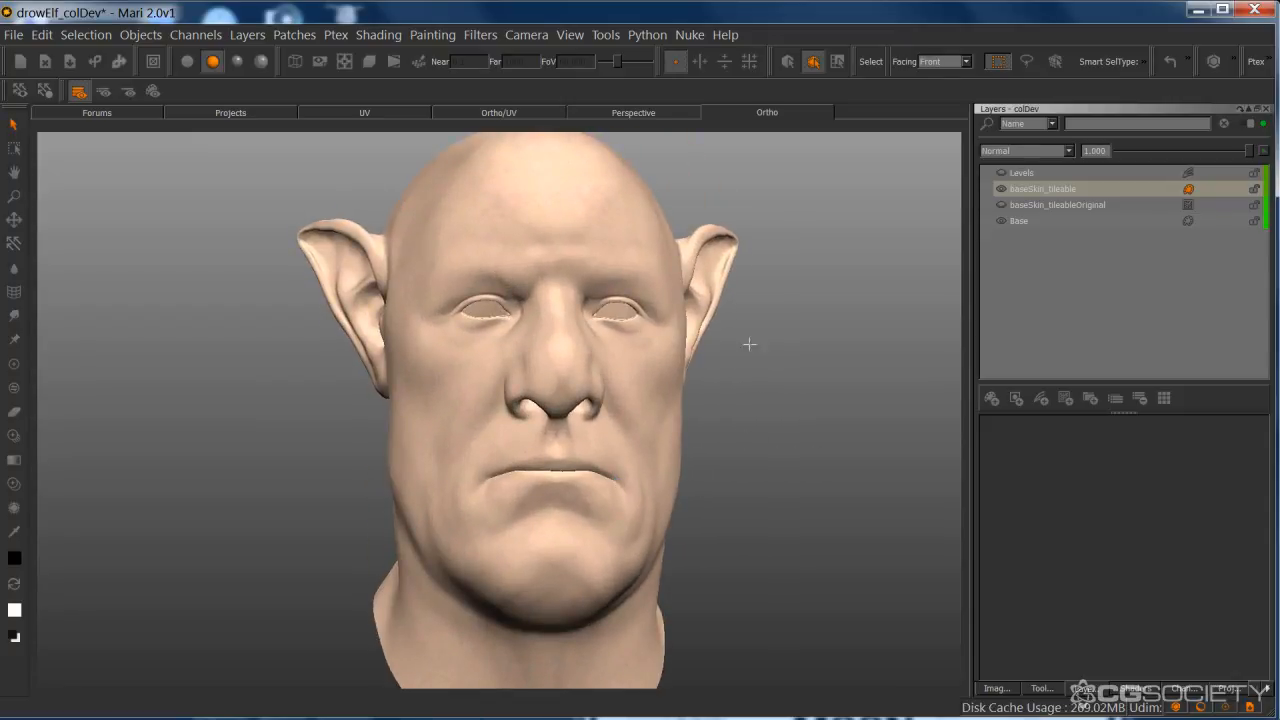
{"action": "middle_click_drag", "start_coordinate": [736, 447], "coordinate": [732, 477], "text": "alt"}
{"action": "middle_click_drag", "start_coordinate": [756, 498], "coordinate": [677, 454]}
{"action": "mouse_move", "coordinate": [783, 382]}
{"action": "middle_mouse_down"}
{"action": "mouse_move", "coordinate": [791, 409]}
{"action": "mouse_move", "coordinate": [749, 386]}
{"action": "mouse_move", "coordinate": [805, 371]}
{"action": "middle_mouse_up"}
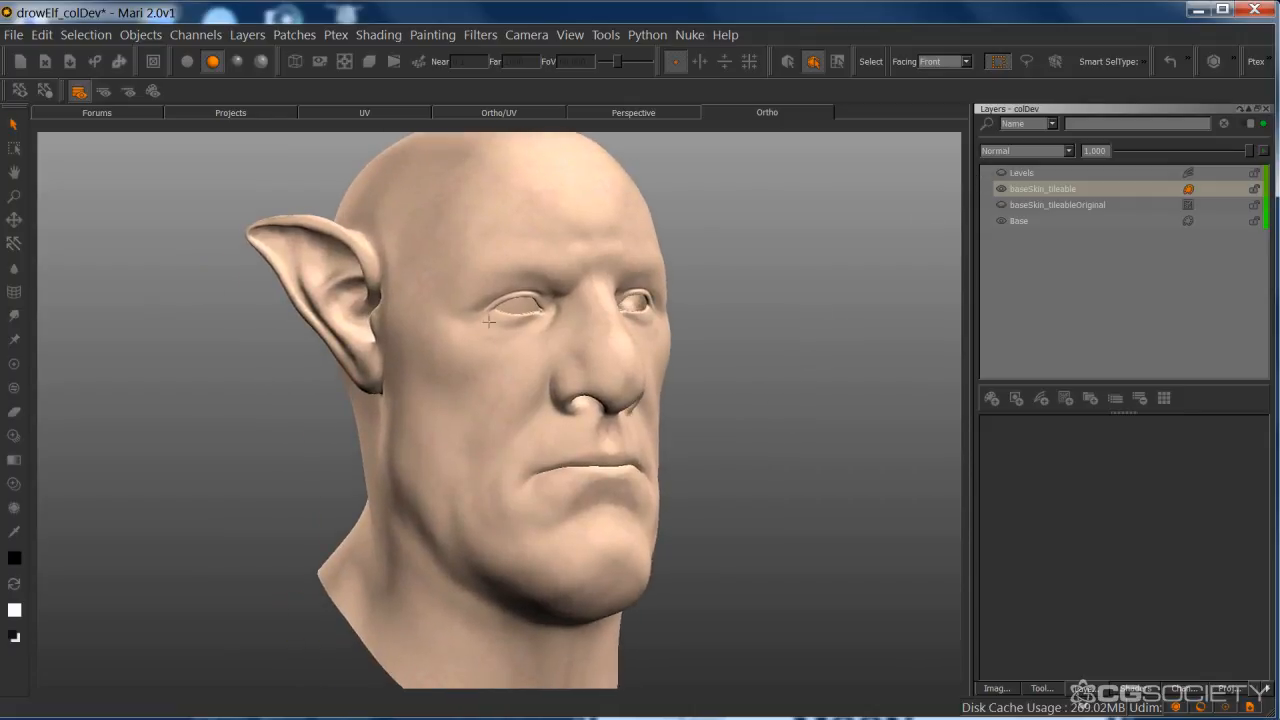
{"action": "left_click", "coordinate": [187, 61]}
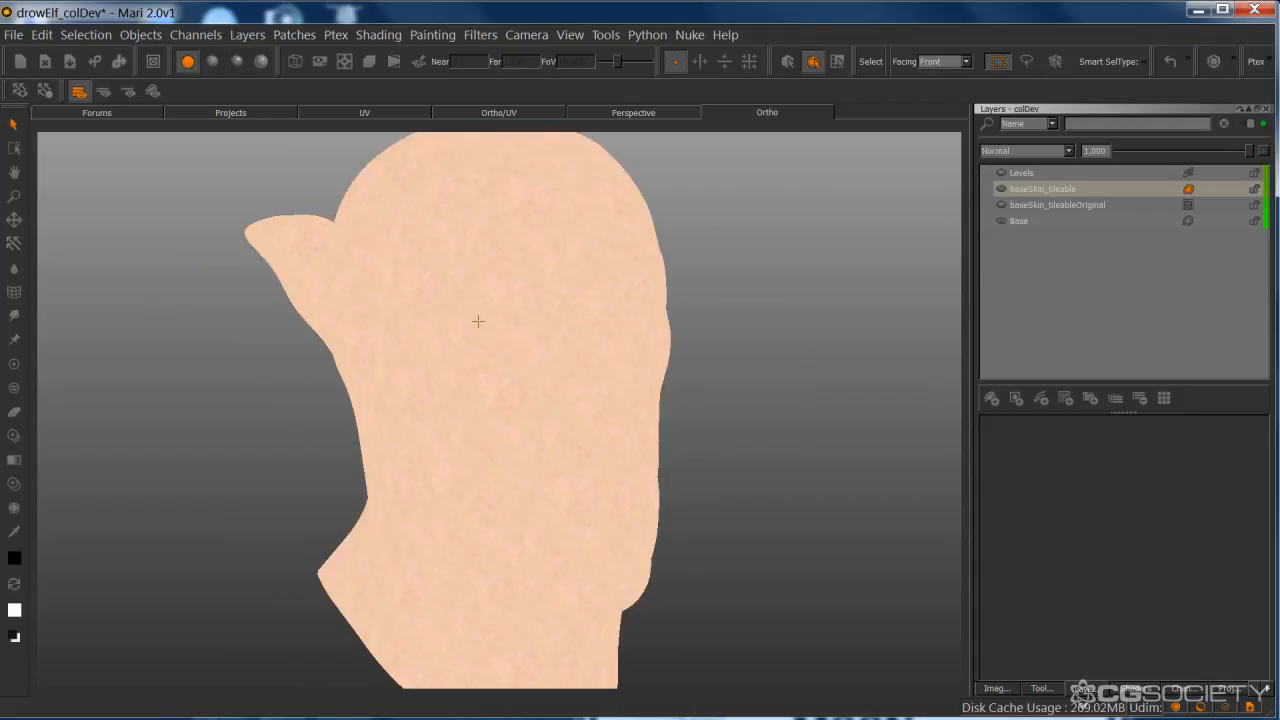
{"action": "left_click", "coordinate": [212, 61]}
{"action": "mouse_move", "coordinate": [666, 455]}
{"action": "middle_mouse_down"}
{"action": "mouse_move", "coordinate": [543, 445]}
{"action": "mouse_move", "coordinate": [625, 437]}
{"action": "mouse_move", "coordinate": [649, 449]}
{"action": "mouse_move", "coordinate": [673, 434]}
{"action": "middle_mouse_up"}
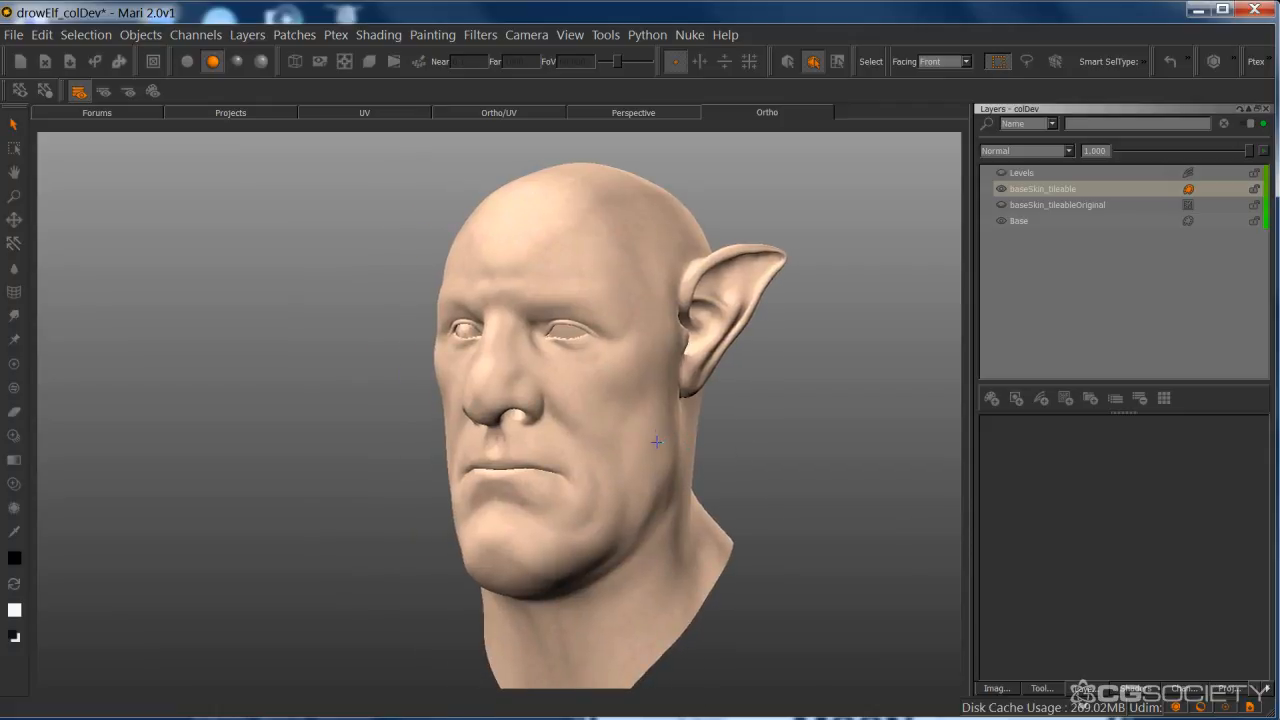
{"action": "middle_click_drag", "start_coordinate": [668, 434], "coordinate": [934, 246]}
{"action": "scroll", "coordinate": [734, 394], "scroll_direction": "up", "scroll_amount": 2}
{"action": "scroll", "coordinate": [700, 398], "scroll_direction": "down", "scroll_amount": 2}
- Delete the Levels adjustment layer above baseSkin_tileable
{"action": "left_click", "coordinate": [1040, 189]}
{"action": "left_click", "coordinate": [1025, 174]}
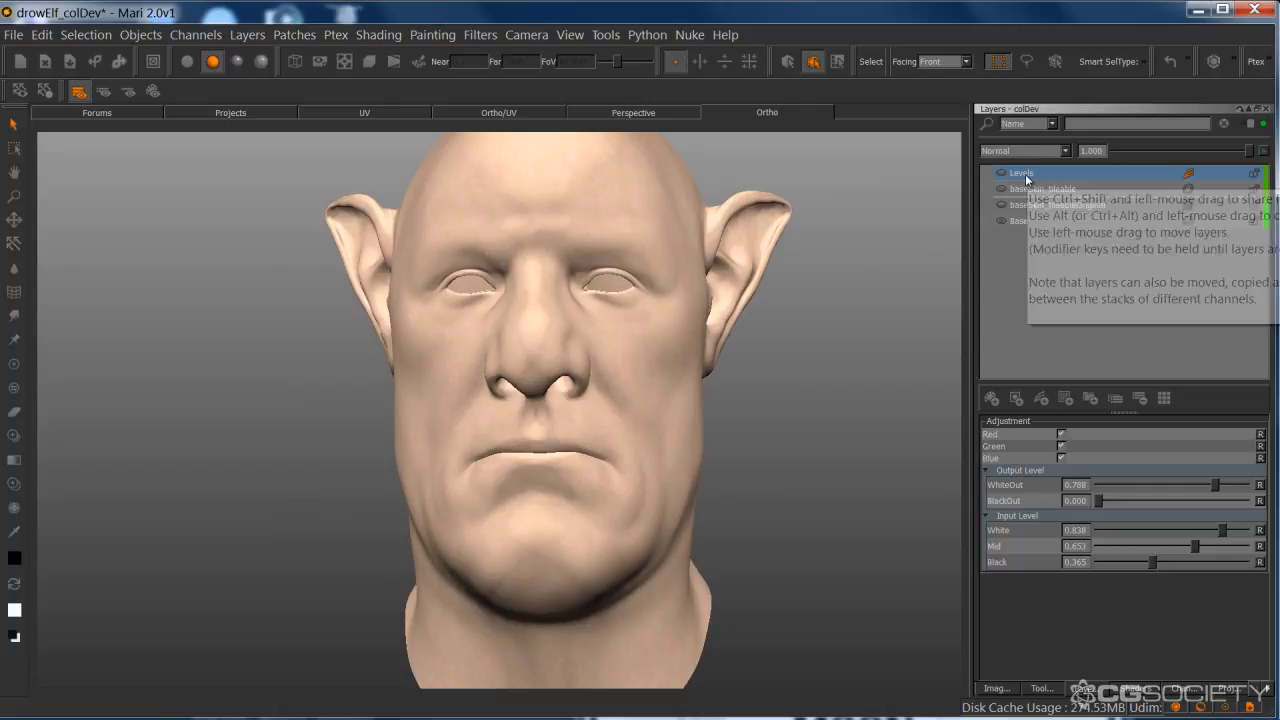
{"action": "key", "text": "Delete"}
- Examine the texture on and around the ear for stretching in flat lighting, checking the extent of the ear's patch
{"action": "middle_click_drag", "start_coordinate": [826, 385], "coordinate": [712, 491]}
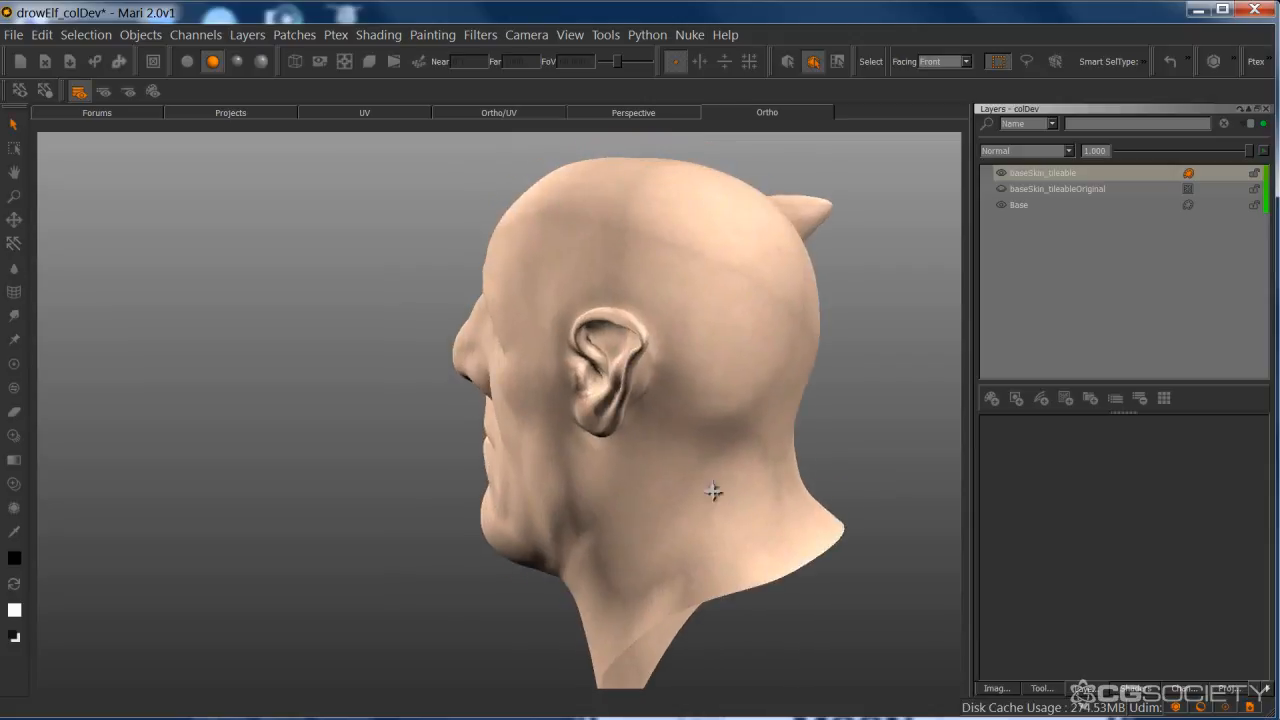
{"action": "scroll", "coordinate": [712, 491], "scroll_direction": "up", "scroll_amount": 8}
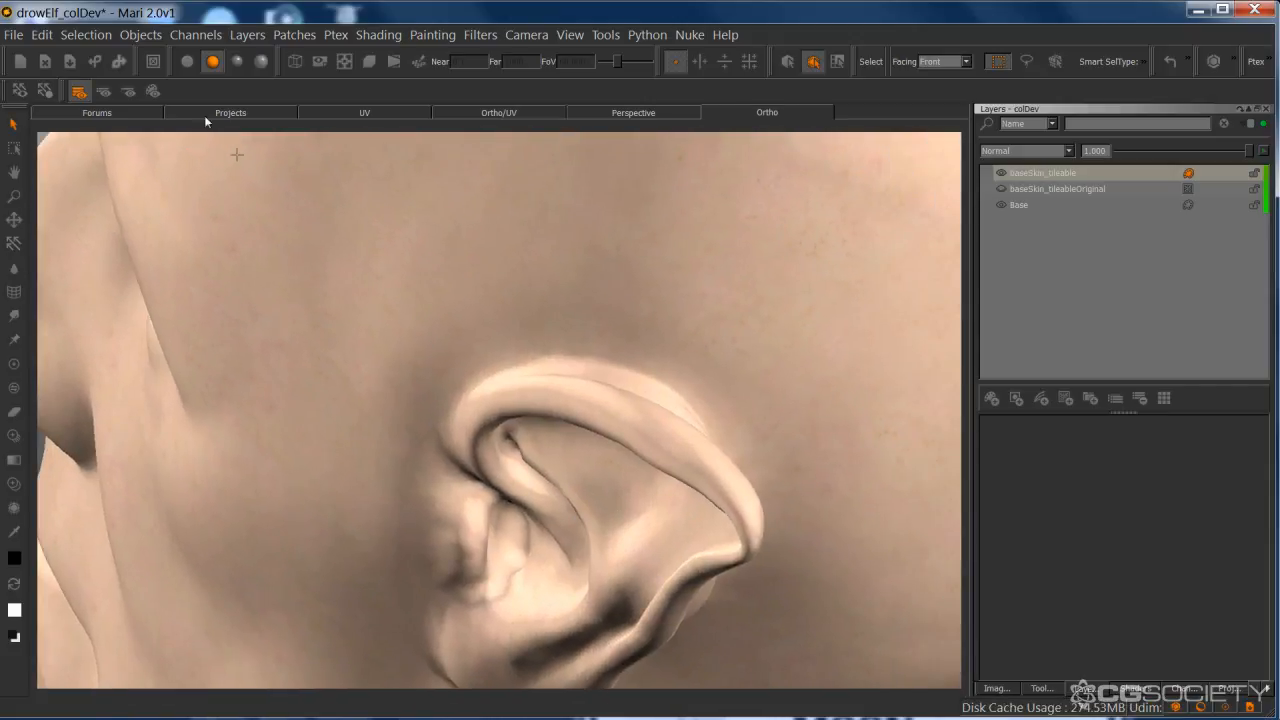
{"action": "left_click", "coordinate": [186, 62]}
{"action": "middle_click_drag", "start_coordinate": [590, 430], "coordinate": [620, 445]}
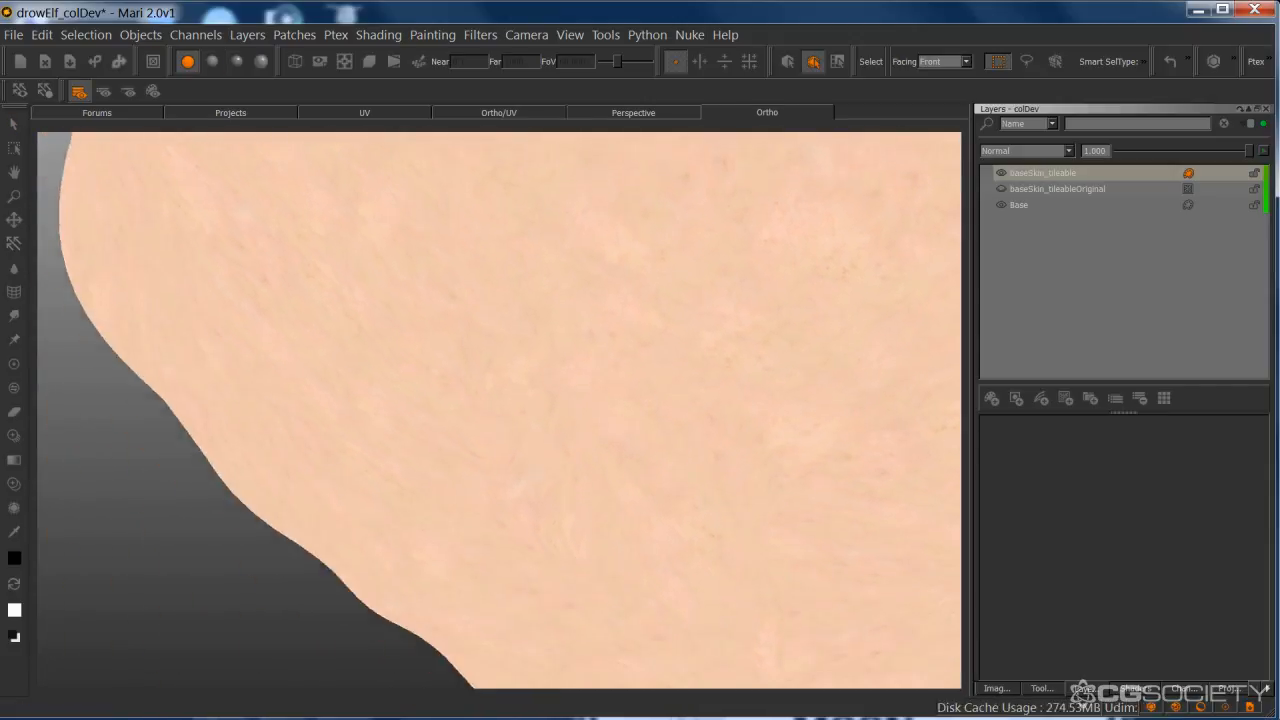
{"action": "left_click", "coordinate": [637, 486]}
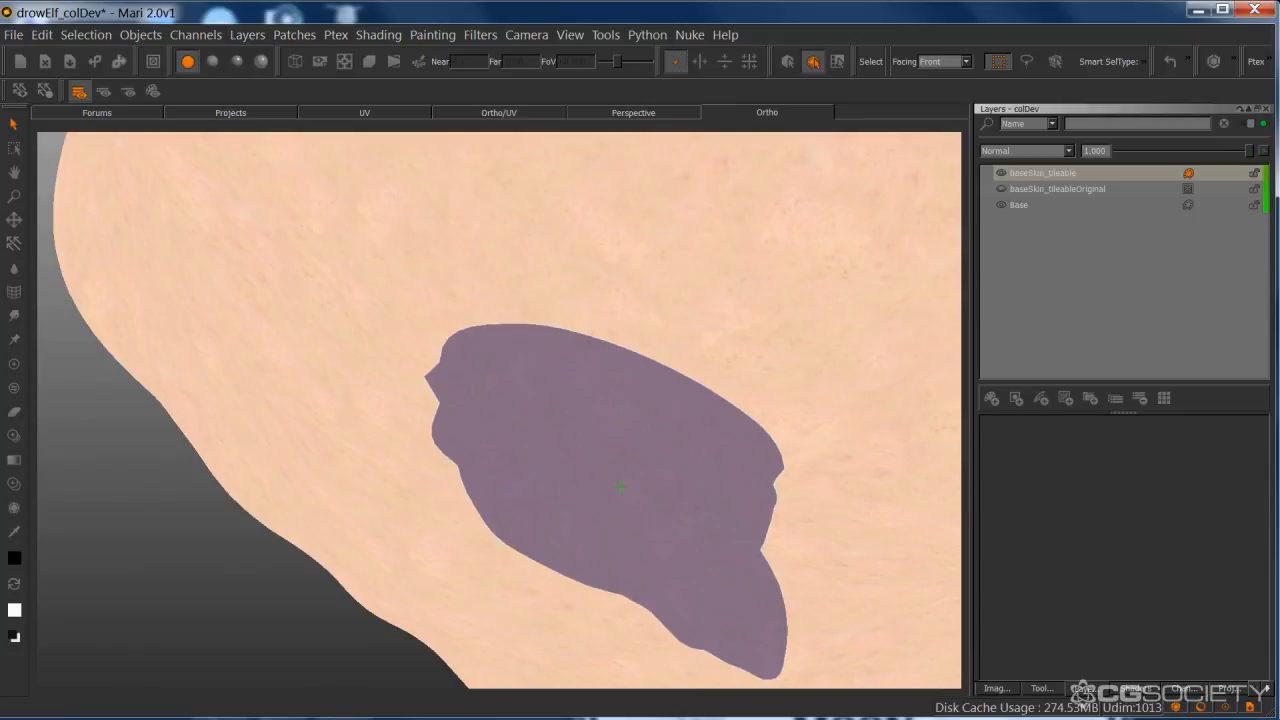
{"action": "left_click", "coordinate": [207, 617]}
{"action": "middle_click_drag", "start_coordinate": [590, 434], "coordinate": [560, 392], "text": "alt"}
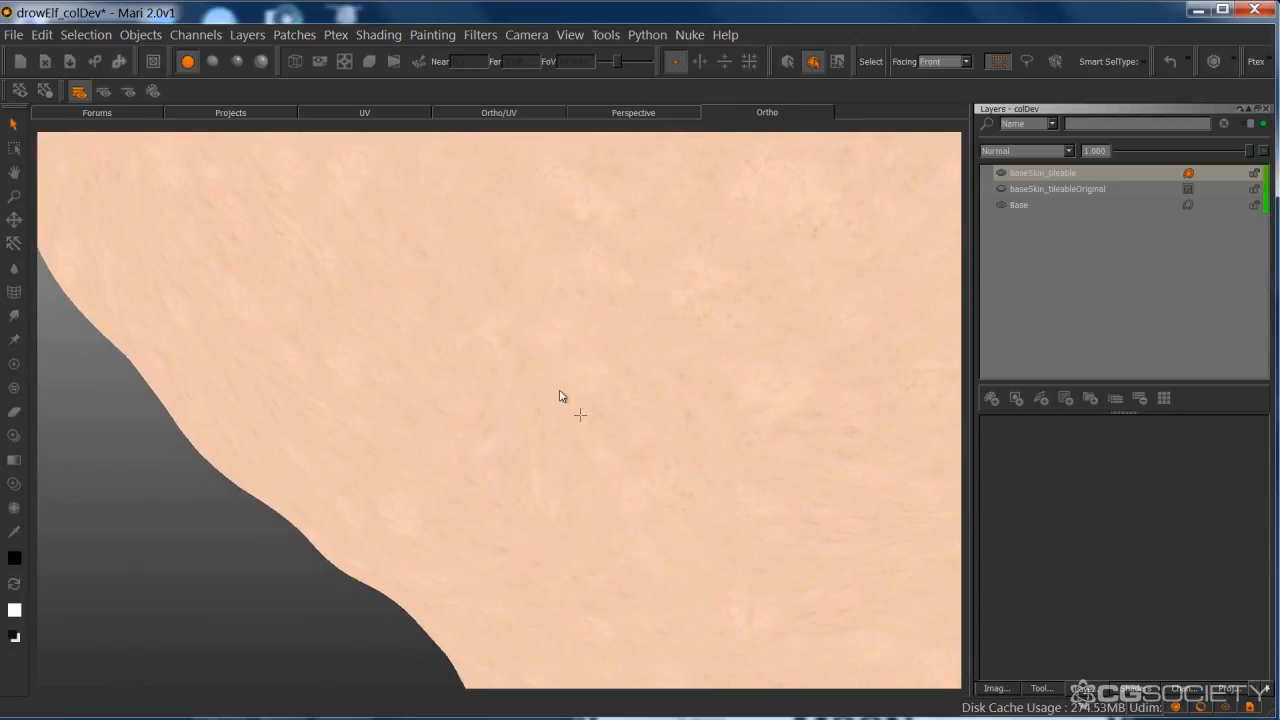
{"action": "left_click", "coordinate": [213, 62]}
- Paint tiledSkin.jpg through onto the outer rim of the ear from above
{"action": "scroll", "coordinate": [591, 369], "scroll_direction": "up", "scroll_amount": 3}
{"action": "middle_click_drag", "start_coordinate": [677, 351], "coordinate": [586, 346], "text": "alt"}
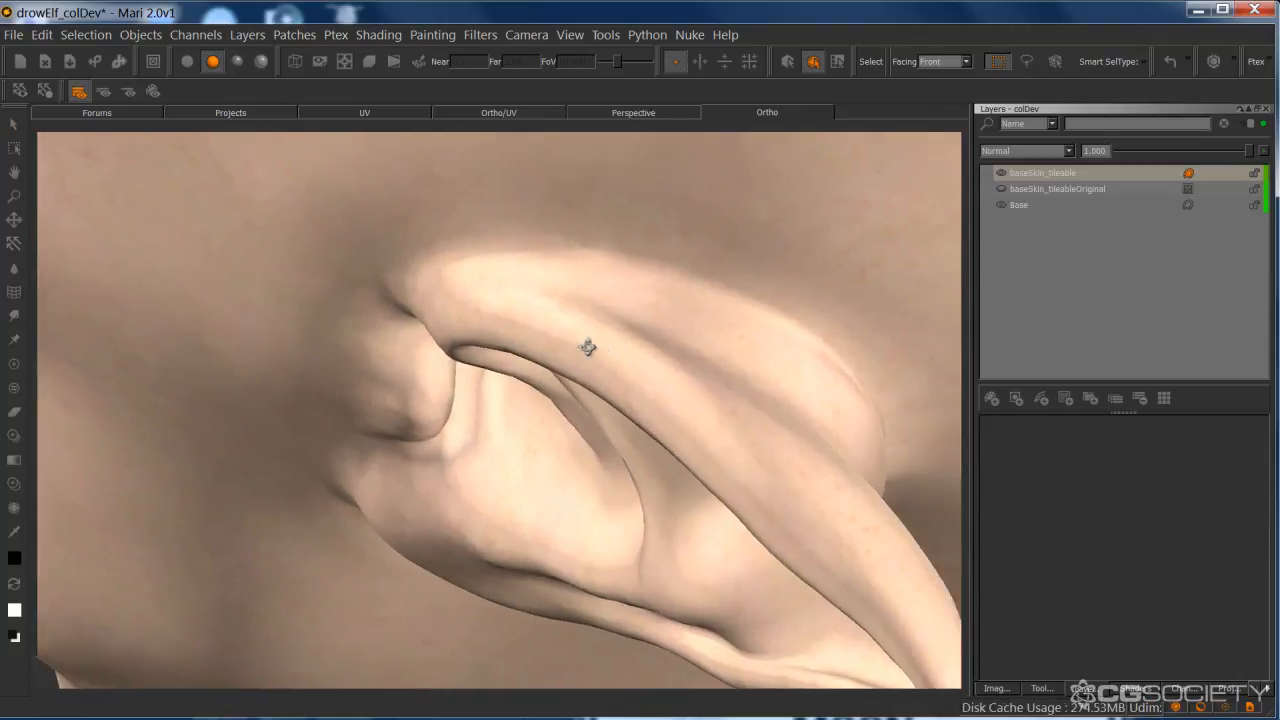
{"action": "key", "text": "t"}
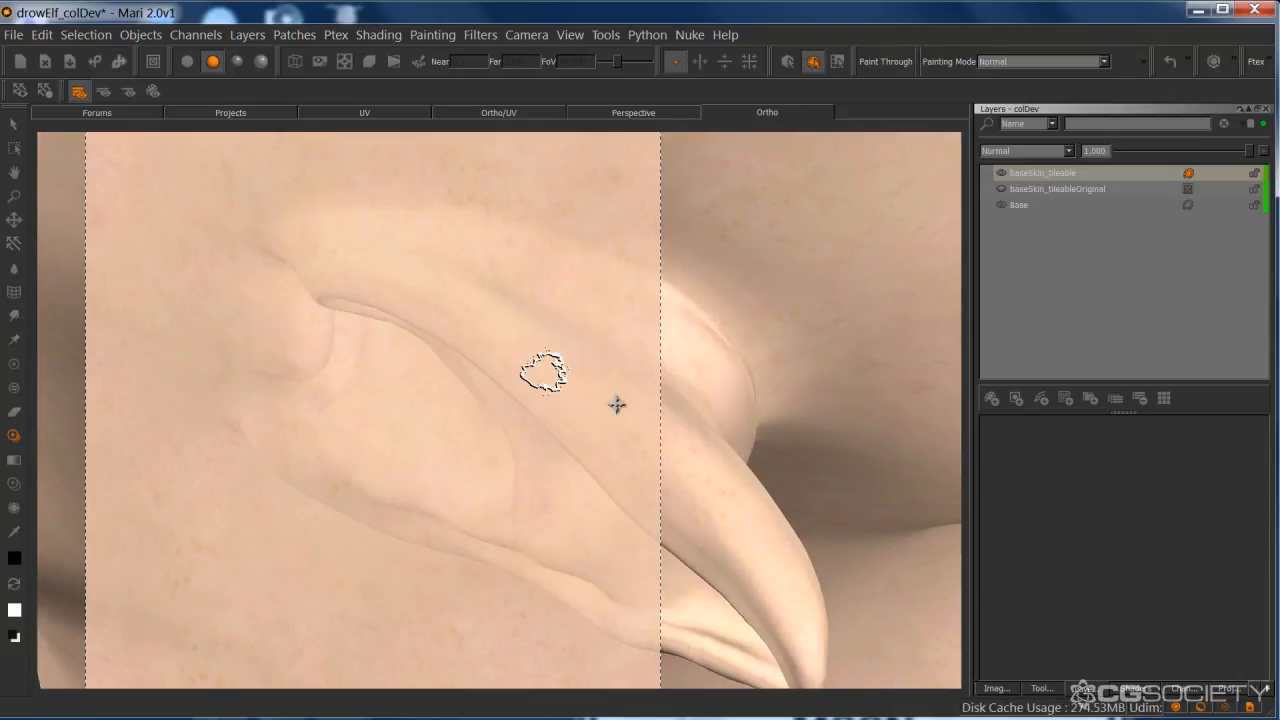
{"action": "left_click_drag", "start_coordinate": [616, 404], "coordinate": [676, 442]}
{"action": "left_click_drag", "start_coordinate": [599, 407], "coordinate": [620, 430]}
{"action": "left_click_drag", "start_coordinate": [480, 308], "coordinate": [427, 282]}
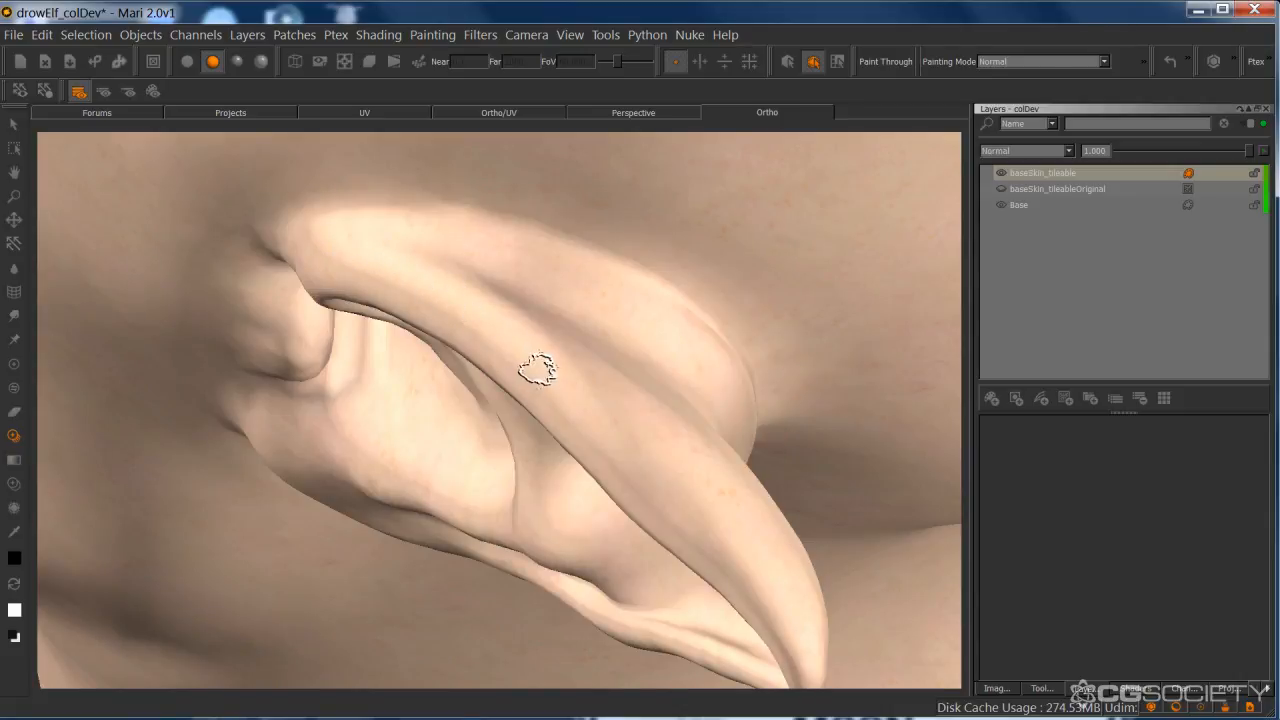
{"action": "left_click_drag", "start_coordinate": [537, 370], "coordinate": [582, 405]}
- Switch to flat lighting and paint tiled skin over the stretched texture around the ear from several angles
{"action": "mouse_move", "coordinate": [666, 497]}
{"action": "middle_mouse_down"}
{"action": "mouse_move", "coordinate": [689, 494]}
{"action": "mouse_move", "coordinate": [680, 400]}
{"action": "mouse_move", "coordinate": [601, 374]}
{"action": "middle_mouse_up"}
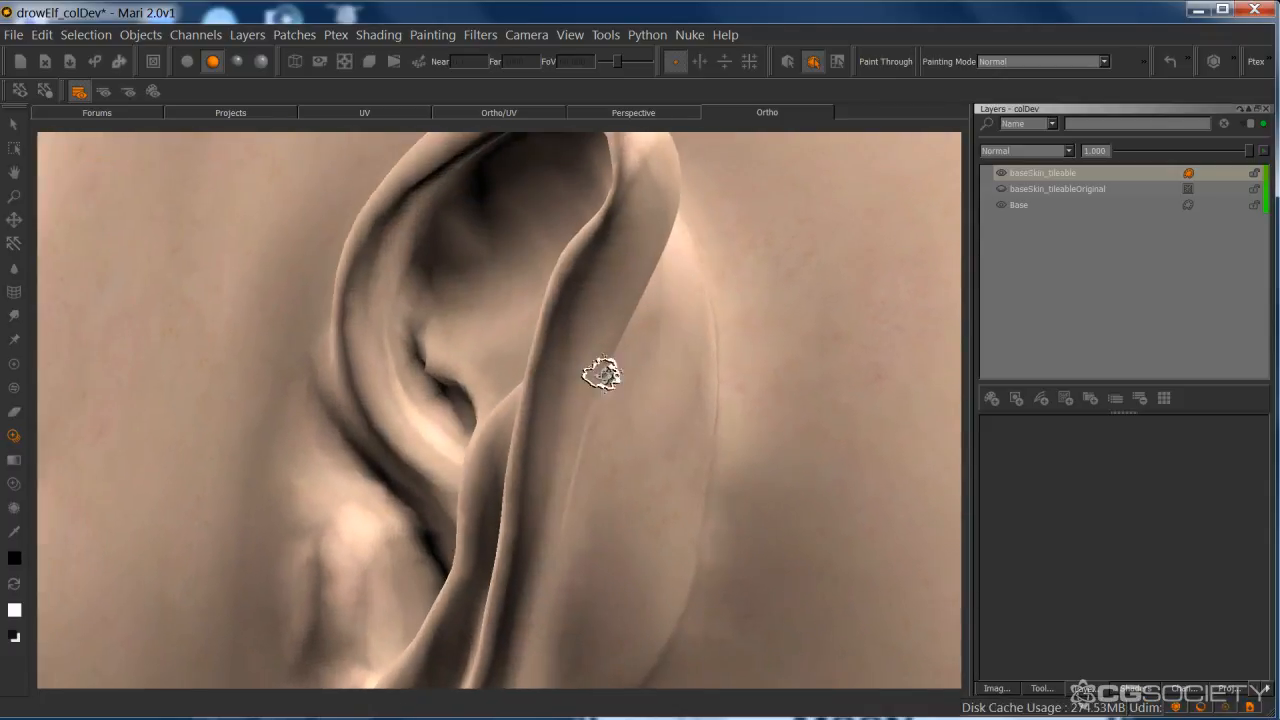
{"action": "left_click", "coordinate": [188, 62]}
{"action": "left_click_drag", "start_coordinate": [609, 432], "coordinate": [470, 340], "text": "alt"}
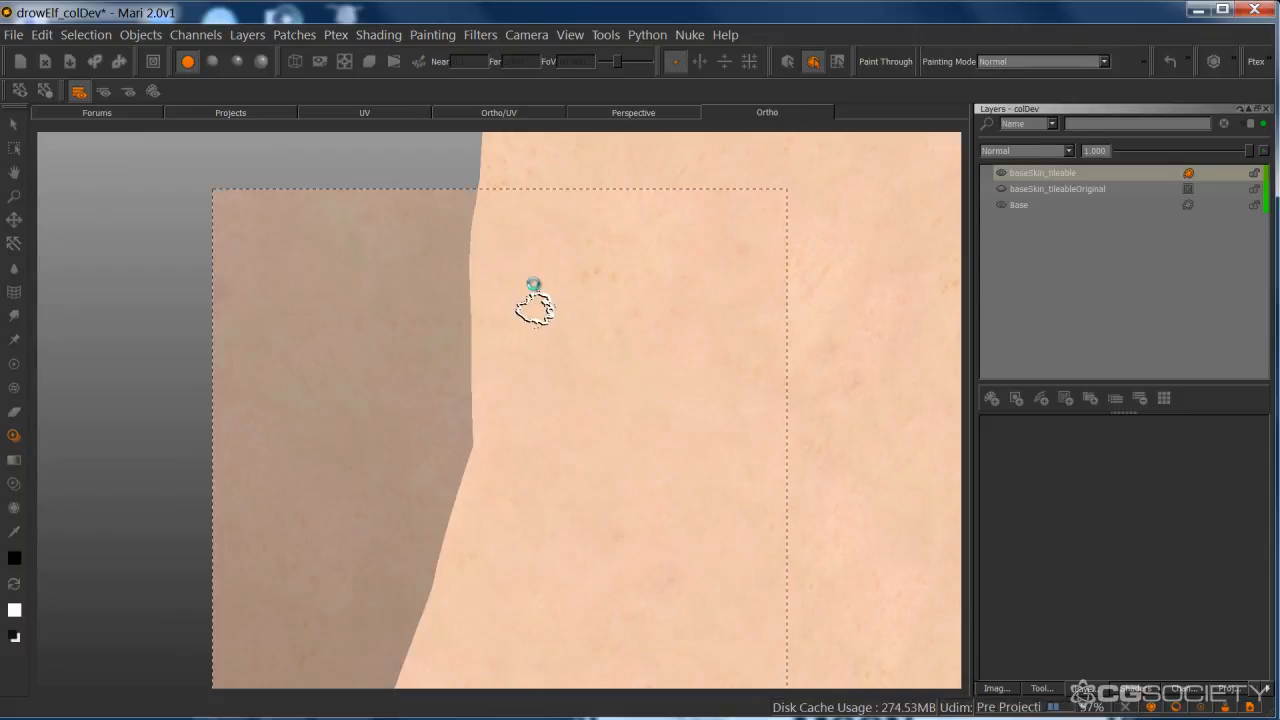
{"action": "mouse_move", "coordinate": [535, 310]}
{"action": "left_mouse_down", "text": "alt"}
{"action": "mouse_move", "coordinate": [529, 263]}
{"action": "mouse_move", "coordinate": [594, 437]}
{"action": "mouse_move", "coordinate": [545, 348]}
{"action": "left_mouse_up", "text": "alt"}
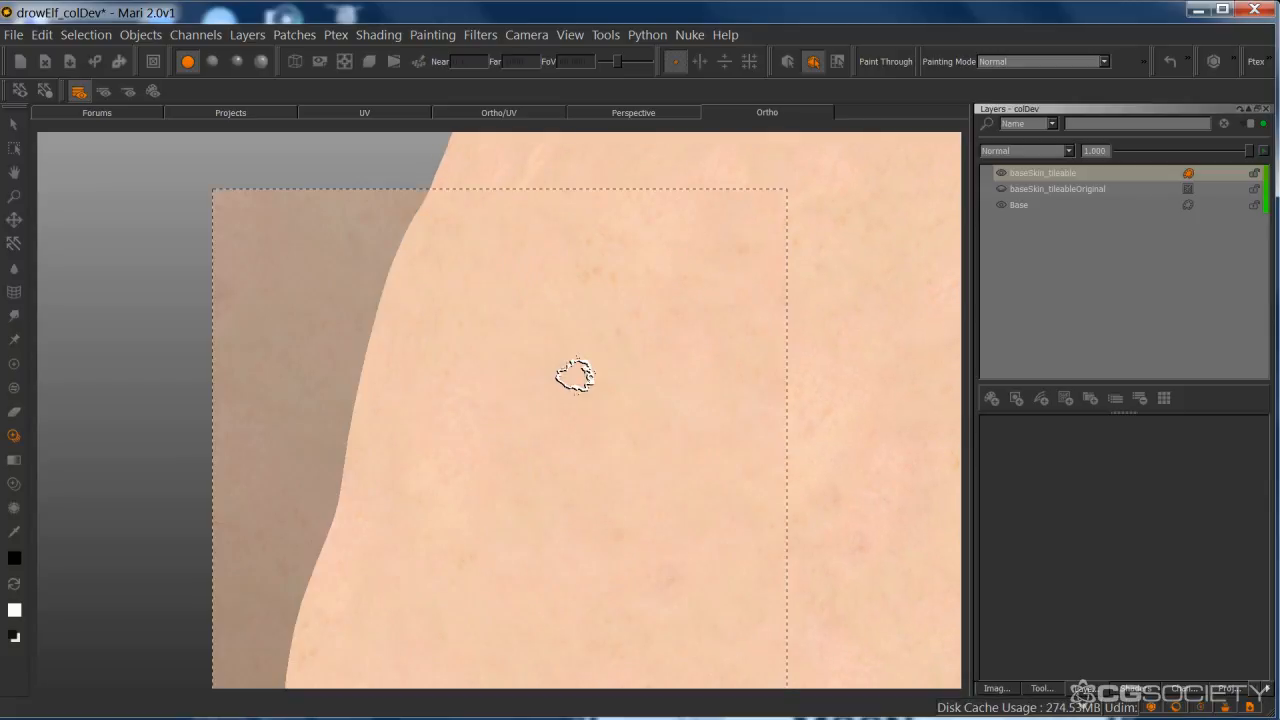
{"action": "mouse_move", "coordinate": [623, 503]}
{"action": "left_mouse_down", "text": "alt"}
{"action": "mouse_move", "coordinate": [634, 343]}
{"action": "mouse_move", "coordinate": [651, 320]}
{"action": "mouse_move", "coordinate": [627, 323]}
{"action": "left_mouse_up", "text": "alt"}
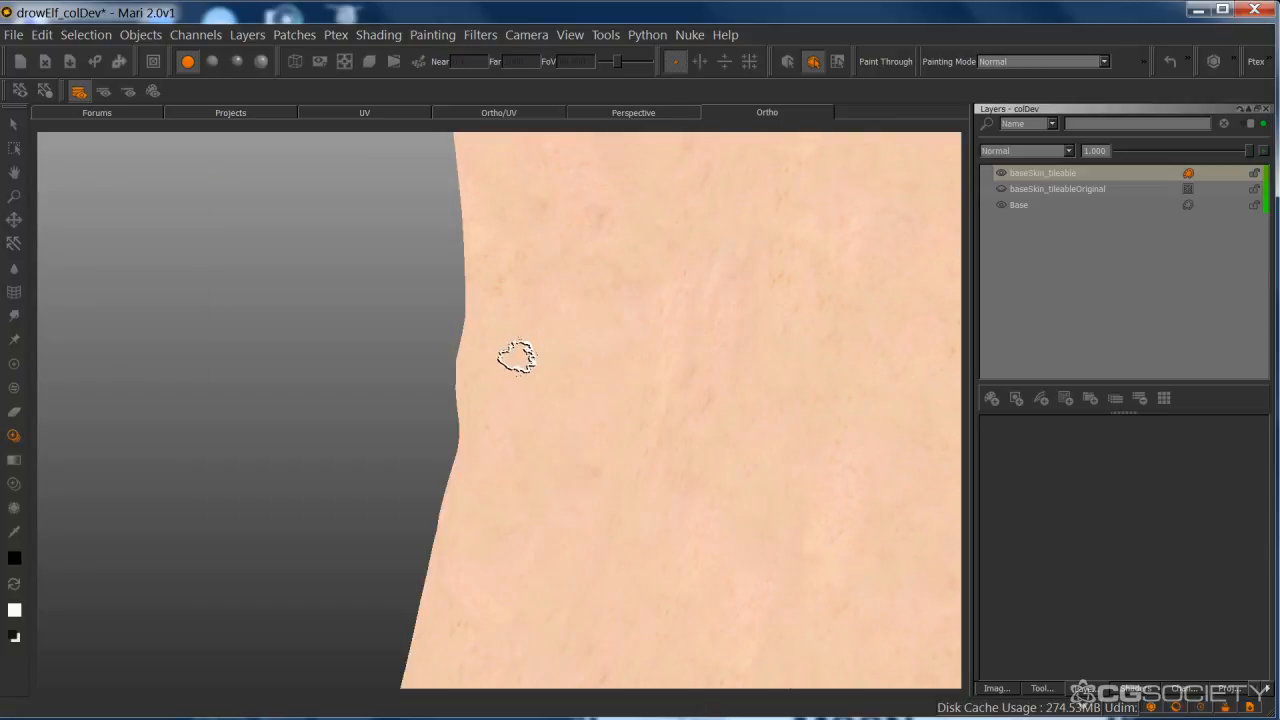
{"action": "mouse_move", "coordinate": [566, 443]}
{"action": "left_mouse_down", "text": "alt"}
{"action": "mouse_move", "coordinate": [603, 440]}
{"action": "mouse_move", "coordinate": [646, 337]}
{"action": "mouse_move", "coordinate": [624, 675]}
{"action": "left_mouse_up", "text": "alt"}
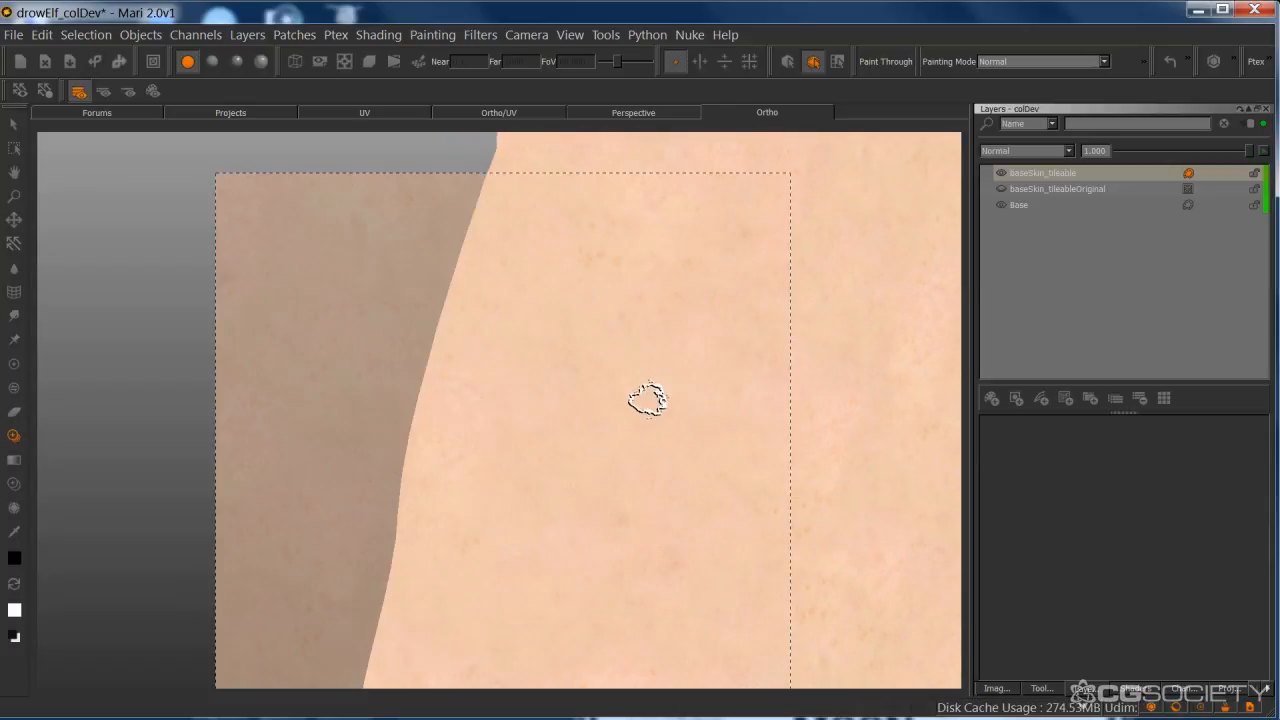
{"action": "left_click_drag", "start_coordinate": [665, 393], "coordinate": [681, 425], "text": "alt"}
{"action": "right_click_drag", "start_coordinate": [686, 427], "coordinate": [595, 410], "text": "alt"}
{"action": "left_click_drag", "start_coordinate": [595, 410], "coordinate": [540, 402], "text": "alt"}
- View the ear from its tip, shift the skin overlay and dab tiled skin over the blotches with a smaller brush
{"action": "left_click", "coordinate": [212, 62]}
{"action": "mouse_move", "coordinate": [621, 355]}
{"action": "left_mouse_down", "text": "alt"}
{"action": "mouse_move", "coordinate": [481, 374]}
{"action": "mouse_move", "coordinate": [560, 360]}
{"action": "mouse_move", "coordinate": [400, 431]}
{"action": "mouse_move", "coordinate": [523, 434]}
{"action": "mouse_move", "coordinate": [538, 497]}
{"action": "left_mouse_up", "text": "alt"}
{"action": "right_click_drag", "start_coordinate": [538, 497], "coordinate": [720, 480], "text": "alt"}
{"action": "left_click_drag", "start_coordinate": [720, 480], "coordinate": [590, 420], "text": "alt"}
{"action": "left_click", "coordinate": [187, 61]}
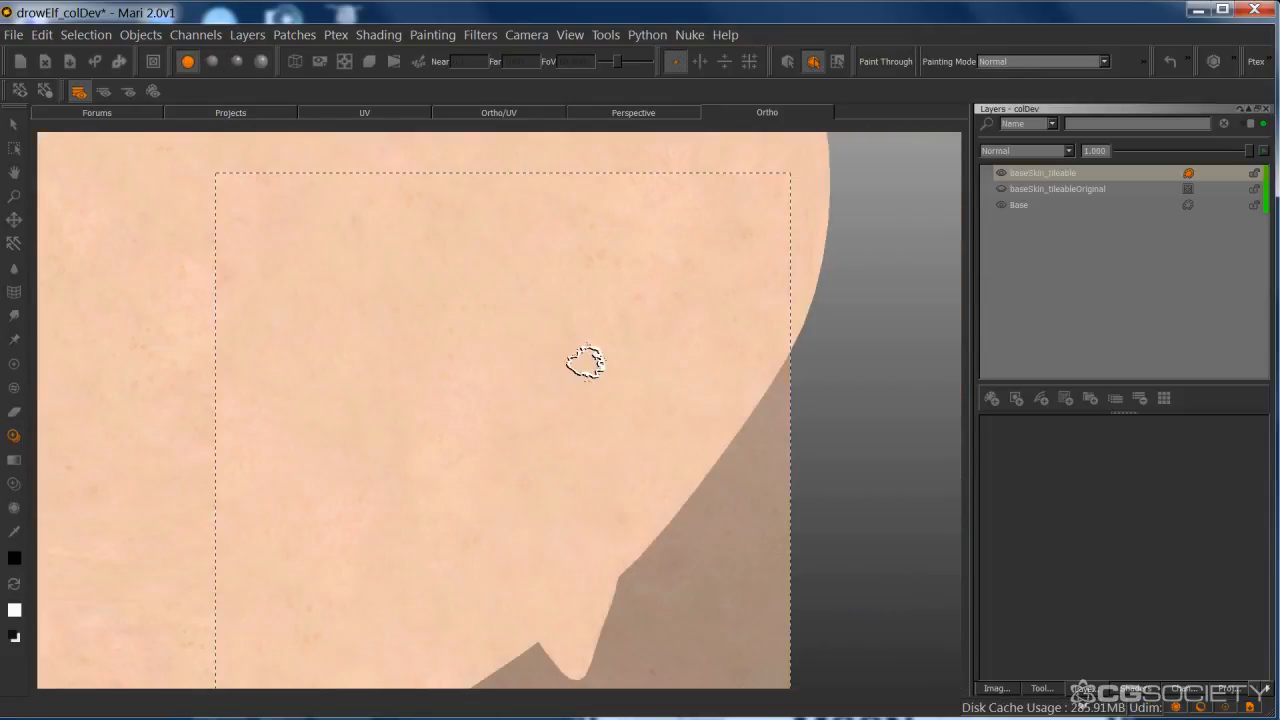
{"action": "left_click", "coordinate": [594, 365]}
{"action": "left_click", "coordinate": [590, 349]}
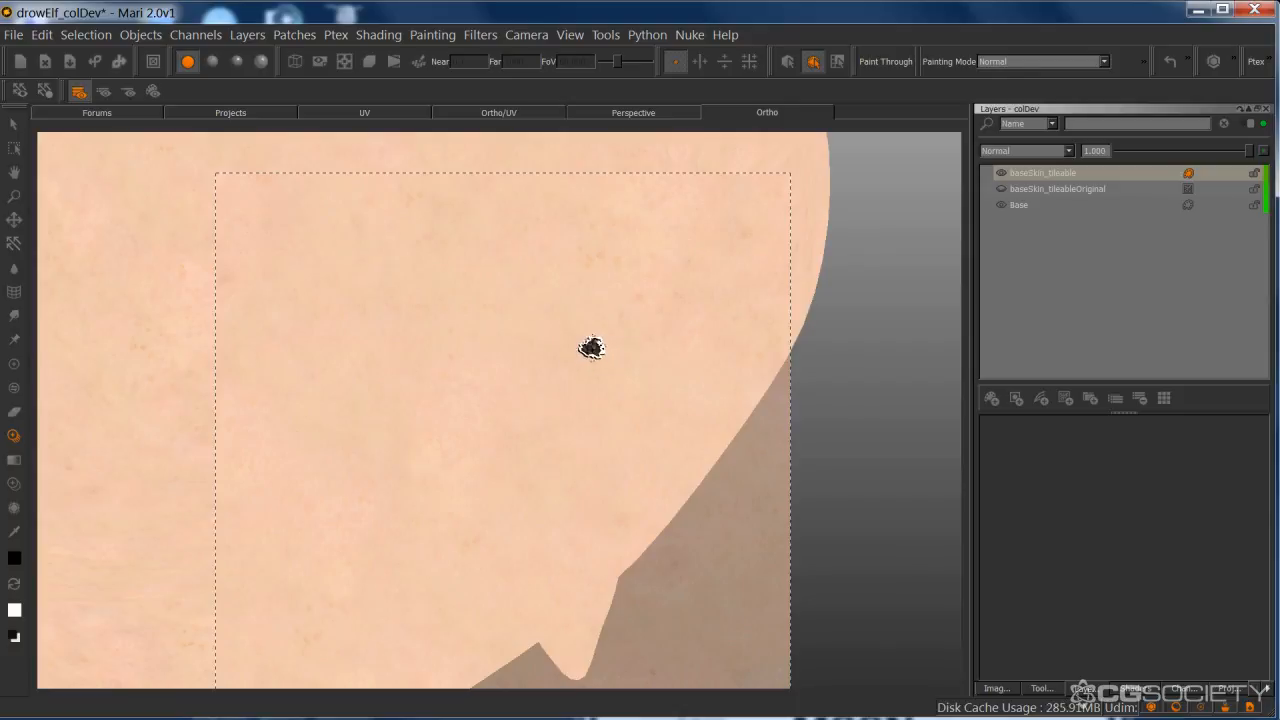
{"action": "left_click", "coordinate": [589, 348]}
{"action": "left_click_drag", "start_coordinate": [597, 302], "coordinate": [621, 220], "text": "shift"}
{"action": "left_click", "coordinate": [601, 304]}
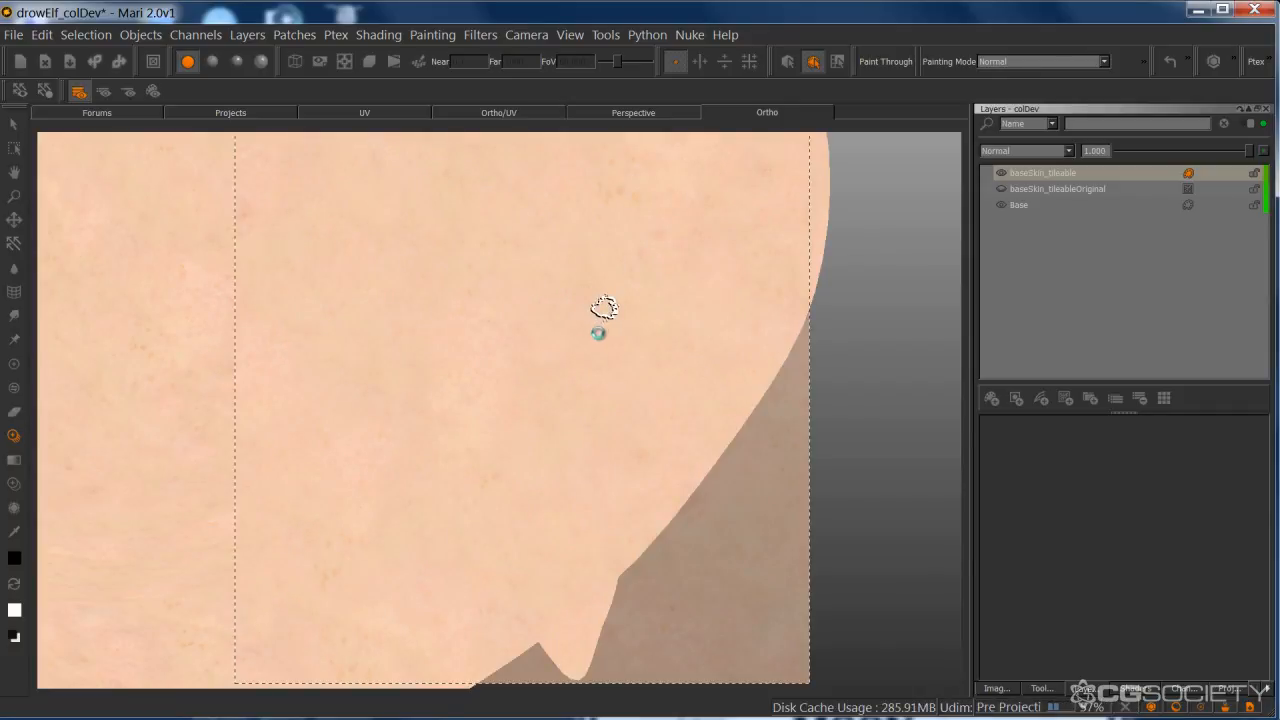
- Switch to basic lighting and paint tiled skin along the outer face of the pointed ear near its tip
{"action": "middle_click_drag", "start_coordinate": [595, 339], "coordinate": [604, 275], "text": "alt"}
{"action": "left_click_drag", "start_coordinate": [628, 308], "coordinate": [650, 298], "text": "alt"}
{"action": "middle_click_drag", "start_coordinate": [610, 311], "coordinate": [546, 325], "text": "alt"}
{"action": "right_click_drag", "start_coordinate": [546, 325], "coordinate": [640, 300], "text": "alt"}
{"action": "left_click_drag", "start_coordinate": [640, 300], "coordinate": [626, 304], "text": "alt"}
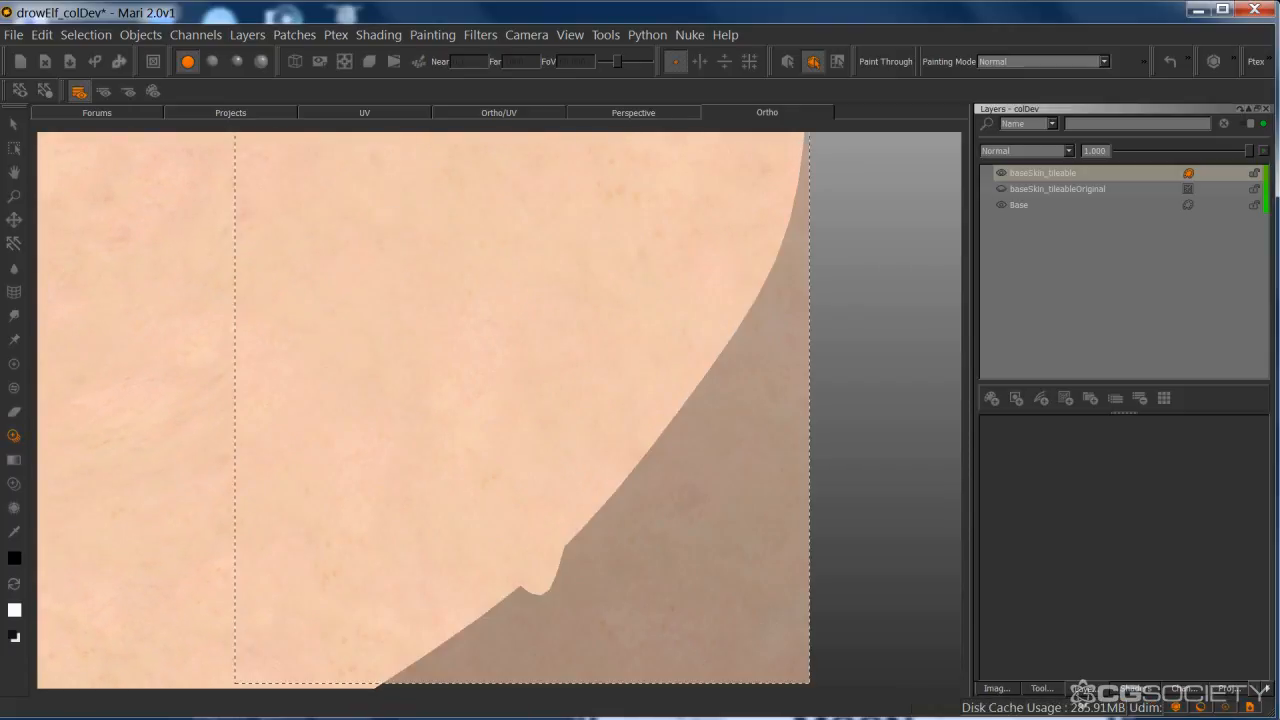
{"action": "left_click", "coordinate": [212, 62]}
{"action": "left_click_drag", "start_coordinate": [527, 358], "coordinate": [532, 411]}
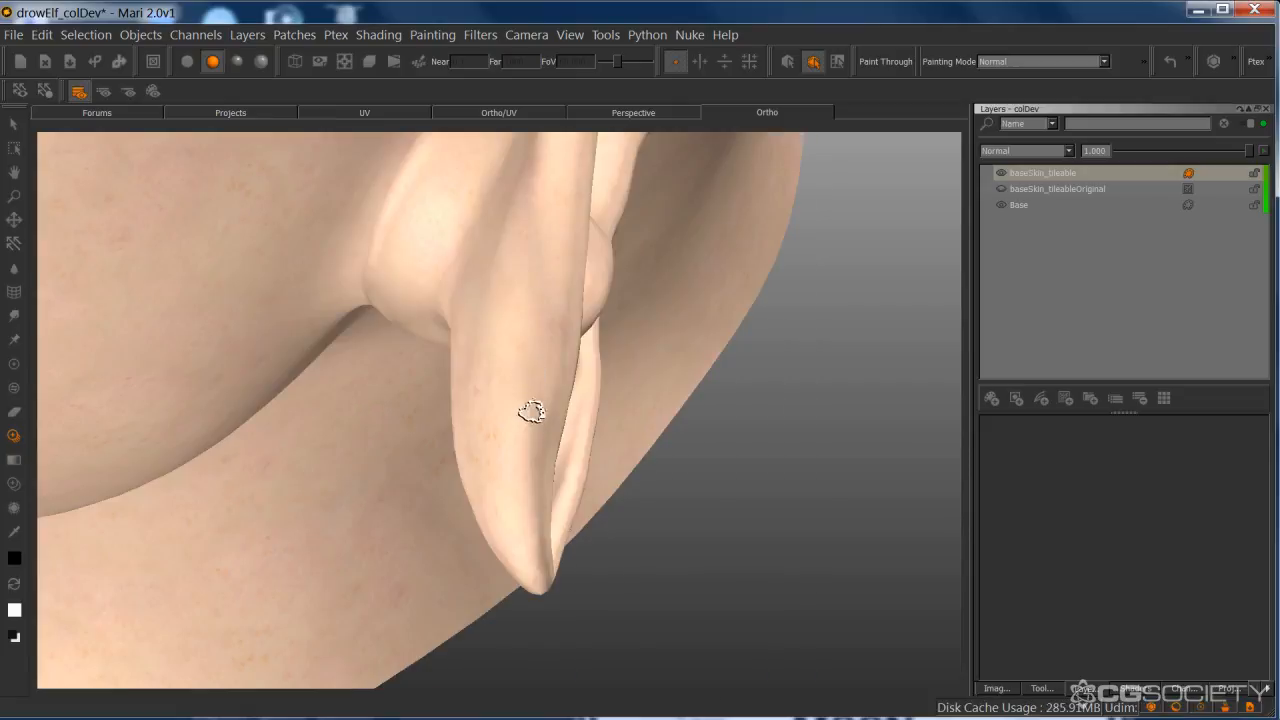
{"action": "mouse_move", "coordinate": [525, 482]}
{"action": "left_mouse_down"}
{"action": "mouse_move", "coordinate": [549, 443]}
{"action": "mouse_move", "coordinate": [486, 255]}
{"action": "mouse_move", "coordinate": [500, 305]}
{"action": "mouse_move", "coordinate": [514, 300]}
{"action": "mouse_move", "coordinate": [540, 232]}
{"action": "left_mouse_up"}
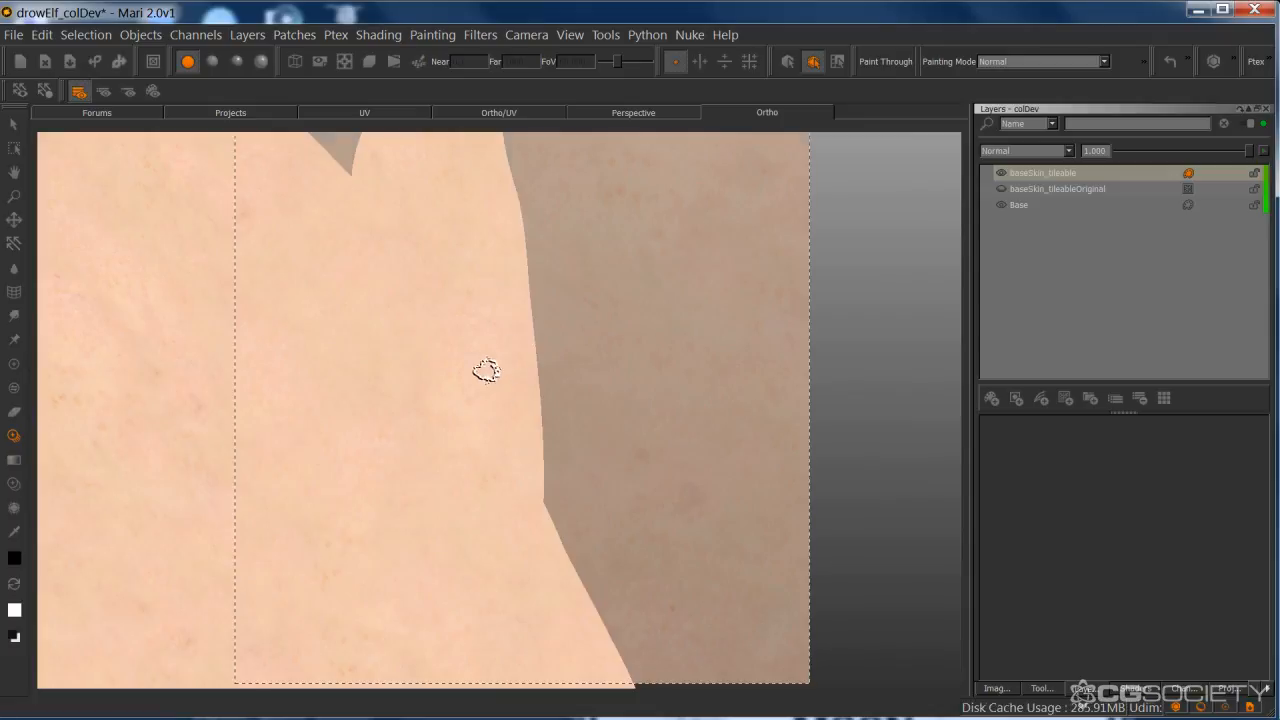
- Paint tiled skin in flat lighting along the remaining stretched texture near the ear's edge
{"action": "left_click_drag", "start_coordinate": [487, 371], "coordinate": [492, 450]}
{"action": "left_click_drag", "start_coordinate": [477, 190], "coordinate": [487, 268]}
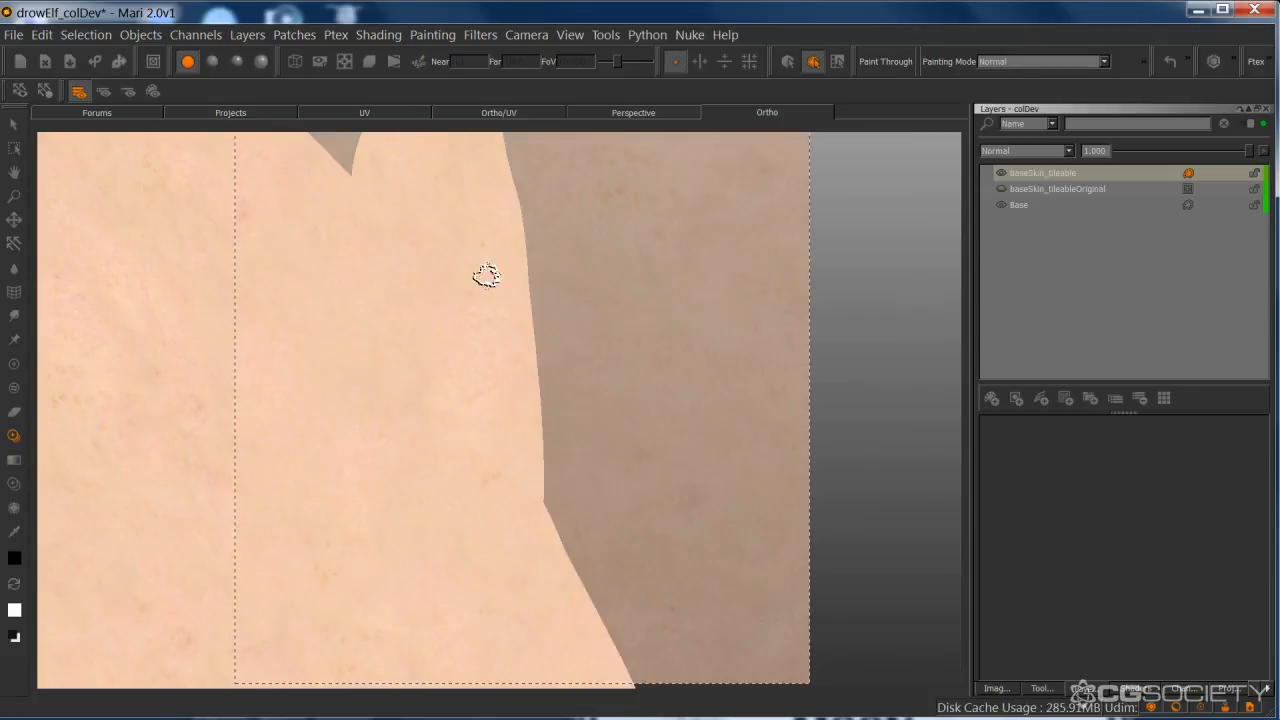
{"action": "middle_click_drag", "start_coordinate": [581, 476], "coordinate": [603, 328], "text": "alt"}
{"action": "mouse_move", "coordinate": [603, 328]}
{"action": "left_mouse_down", "text": "alt"}
{"action": "mouse_move", "coordinate": [634, 311]}
{"action": "mouse_move", "coordinate": [606, 325]}
{"action": "left_mouse_up", "text": "alt"}
{"action": "left_click_drag", "start_coordinate": [521, 401], "coordinate": [528, 482]}
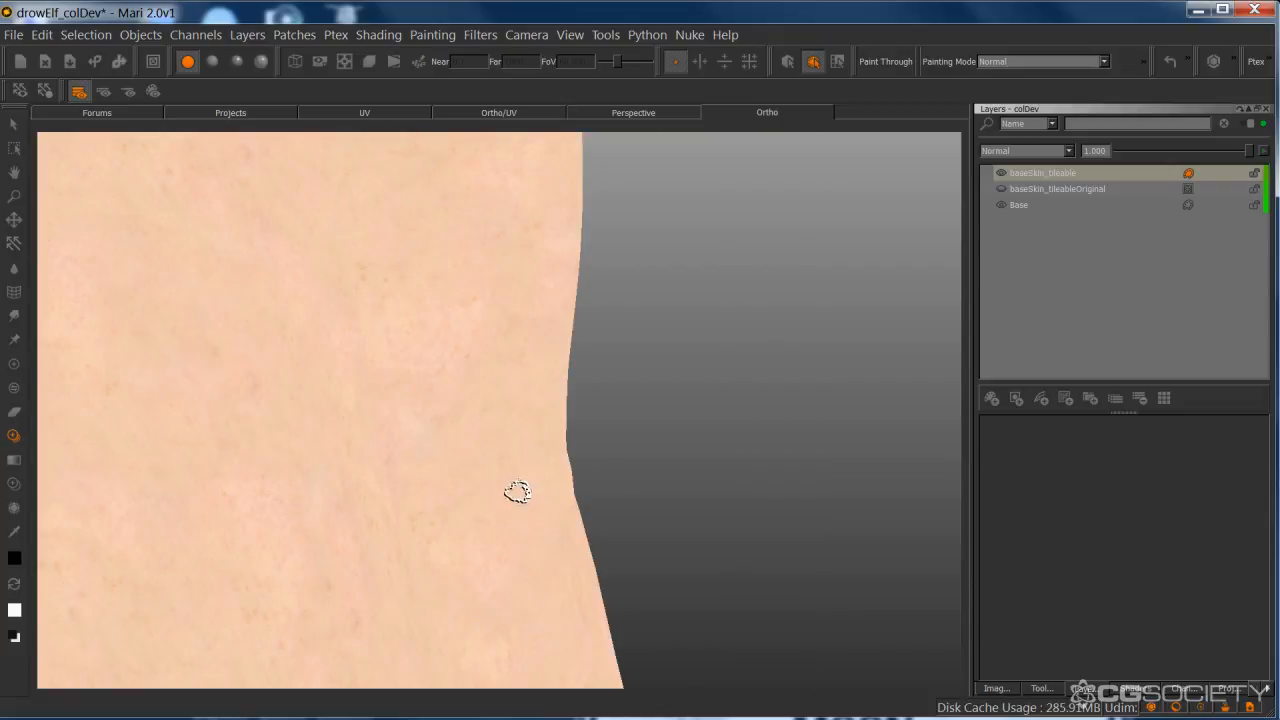
- Paint tiled skin in flat lighting over the last uneven patches around the ear, turning the model between strokes
{"action": "left_click_drag", "start_coordinate": [532, 313], "coordinate": [527, 348]}
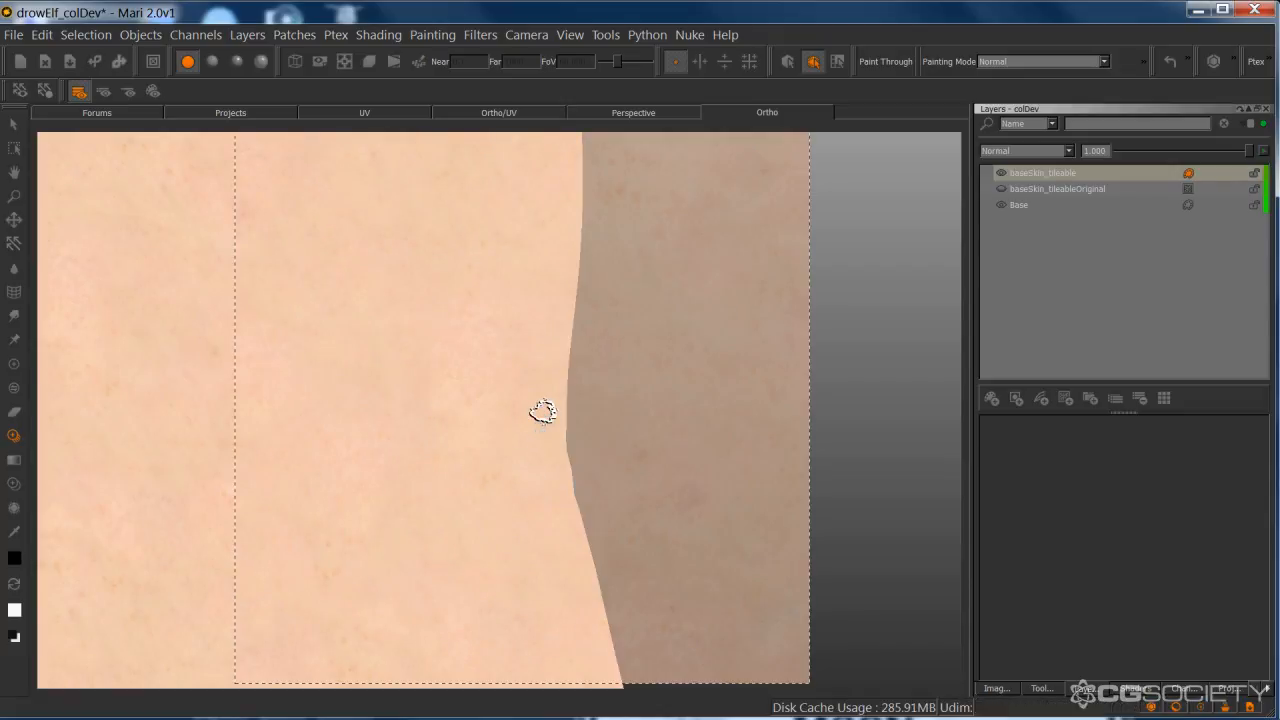
{"action": "middle_click_drag", "start_coordinate": [531, 443], "coordinate": [545, 353], "text": "alt"}
{"action": "mouse_move", "coordinate": [545, 353]}
{"action": "left_mouse_down", "text": "alt"}
{"action": "mouse_move", "coordinate": [634, 328]}
{"action": "mouse_move", "coordinate": [608, 334]}
{"action": "left_mouse_up", "text": "alt"}
{"action": "mouse_move", "coordinate": [568, 420]}
{"action": "left_mouse_down"}
{"action": "mouse_move", "coordinate": [566, 437]}
{"action": "mouse_move", "coordinate": [609, 403]}
{"action": "mouse_move", "coordinate": [503, 420]}
{"action": "mouse_move", "coordinate": [605, 494]}
{"action": "left_mouse_up"}
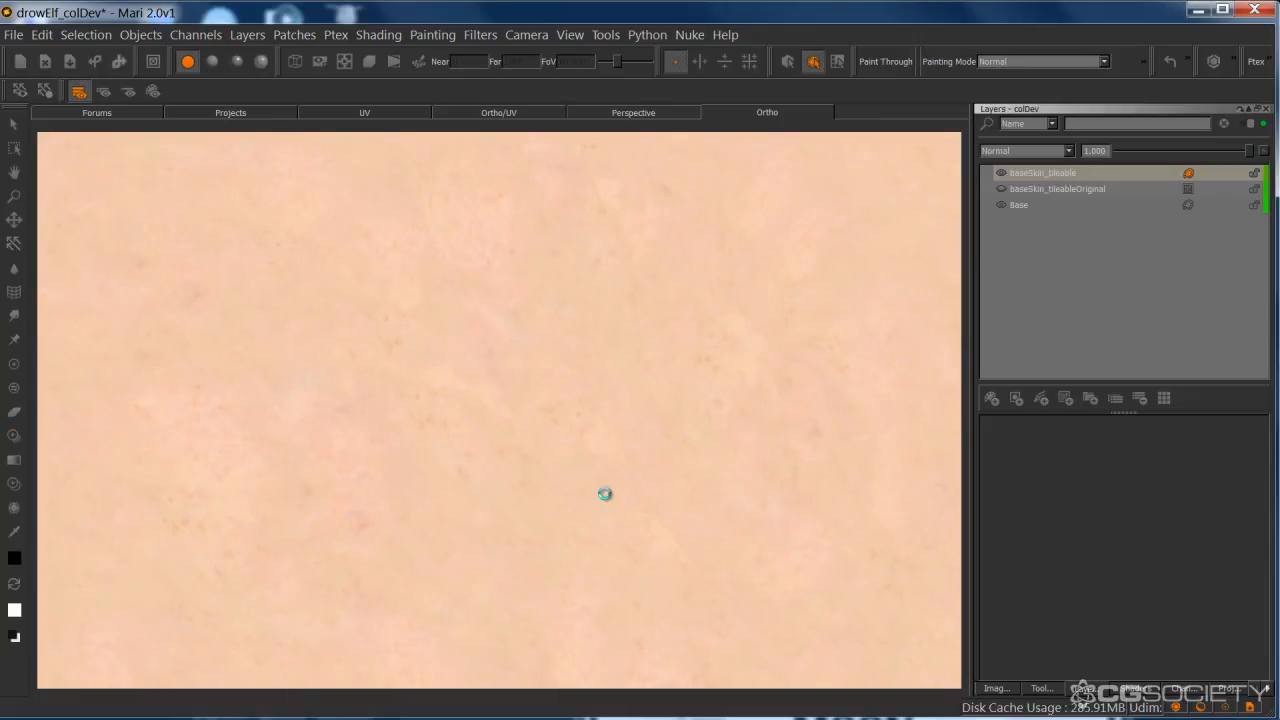
{"action": "mouse_move", "coordinate": [514, 428]}
{"action": "left_mouse_down"}
{"action": "mouse_move", "coordinate": [500, 390]}
{"action": "mouse_move", "coordinate": [568, 412]}
{"action": "mouse_move", "coordinate": [612, 396]}
{"action": "mouse_move", "coordinate": [600, 386]}
{"action": "mouse_move", "coordinate": [538, 403]}
{"action": "left_mouse_up"}
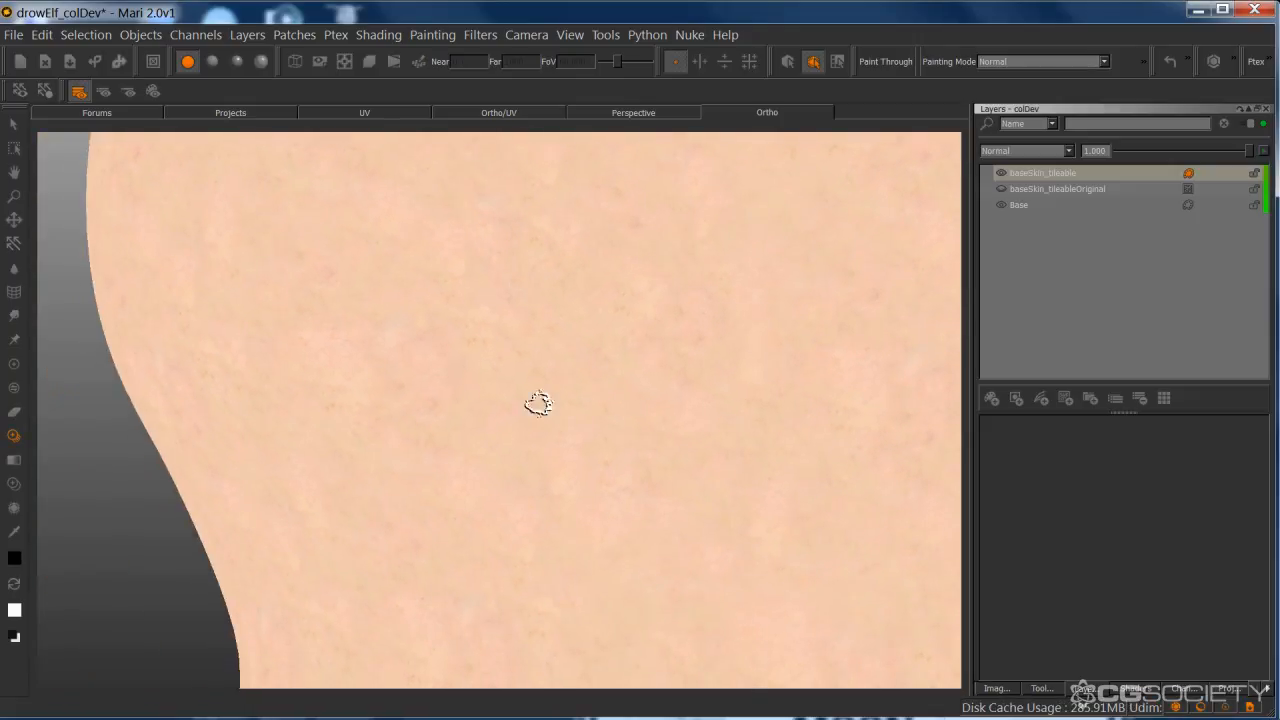
- Examine the painted skin around the ear in basic and flat lighting, ending with the whole head in basic lighting
{"action": "left_click", "coordinate": [212, 61]}
{"action": "mouse_move", "coordinate": [457, 397]}
{"action": "left_mouse_down", "text": "alt"}
{"action": "mouse_move", "coordinate": [509, 403]}
{"action": "mouse_move", "coordinate": [640, 380]}
{"action": "mouse_move", "coordinate": [806, 393]}
{"action": "left_mouse_up", "text": "alt"}
{"action": "right_click_drag", "start_coordinate": [806, 393], "coordinate": [677, 423], "text": "alt"}
{"action": "left_click_drag", "start_coordinate": [677, 423], "coordinate": [500, 374], "text": "alt"}
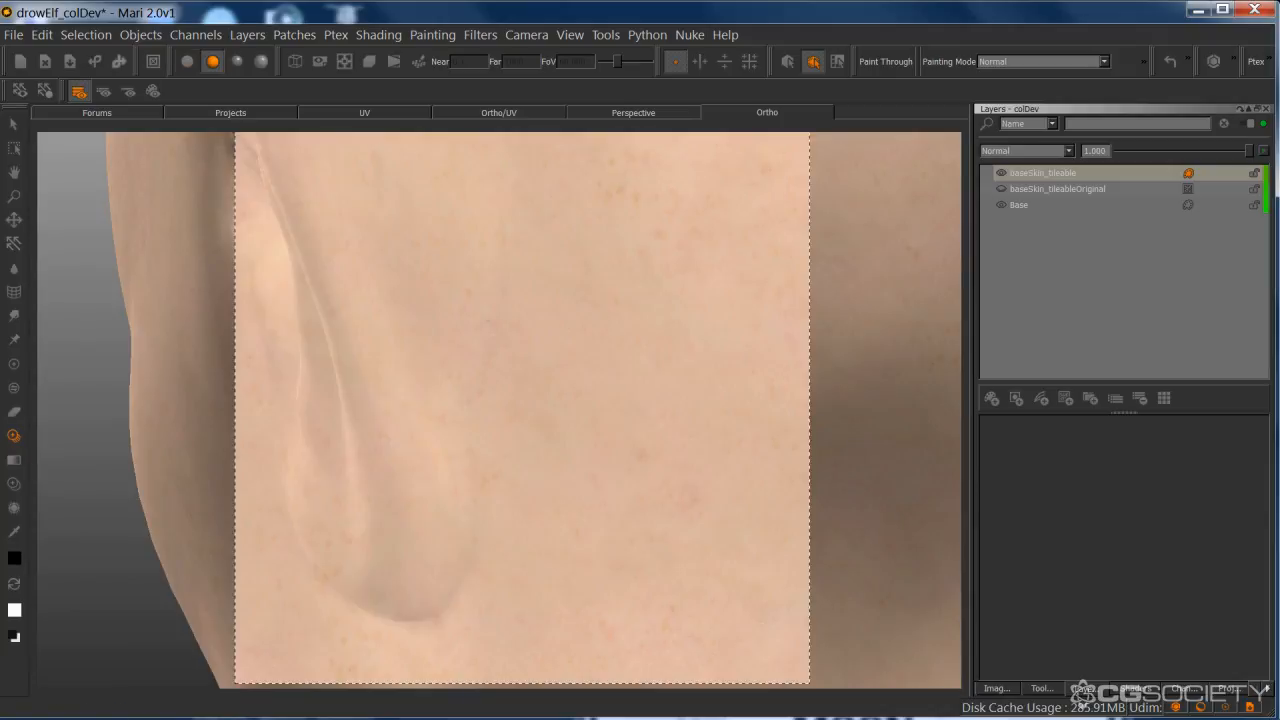
{"action": "left_click", "coordinate": [188, 61]}
{"action": "mouse_move", "coordinate": [572, 327]}
{"action": "middle_mouse_down", "text": "alt"}
{"action": "mouse_move", "coordinate": [535, 348]}
{"action": "mouse_move", "coordinate": [521, 294]}
{"action": "mouse_move", "coordinate": [529, 251]}
{"action": "mouse_move", "coordinate": [589, 474]}
{"action": "mouse_move", "coordinate": [564, 501]}
{"action": "middle_mouse_up", "text": "alt"}
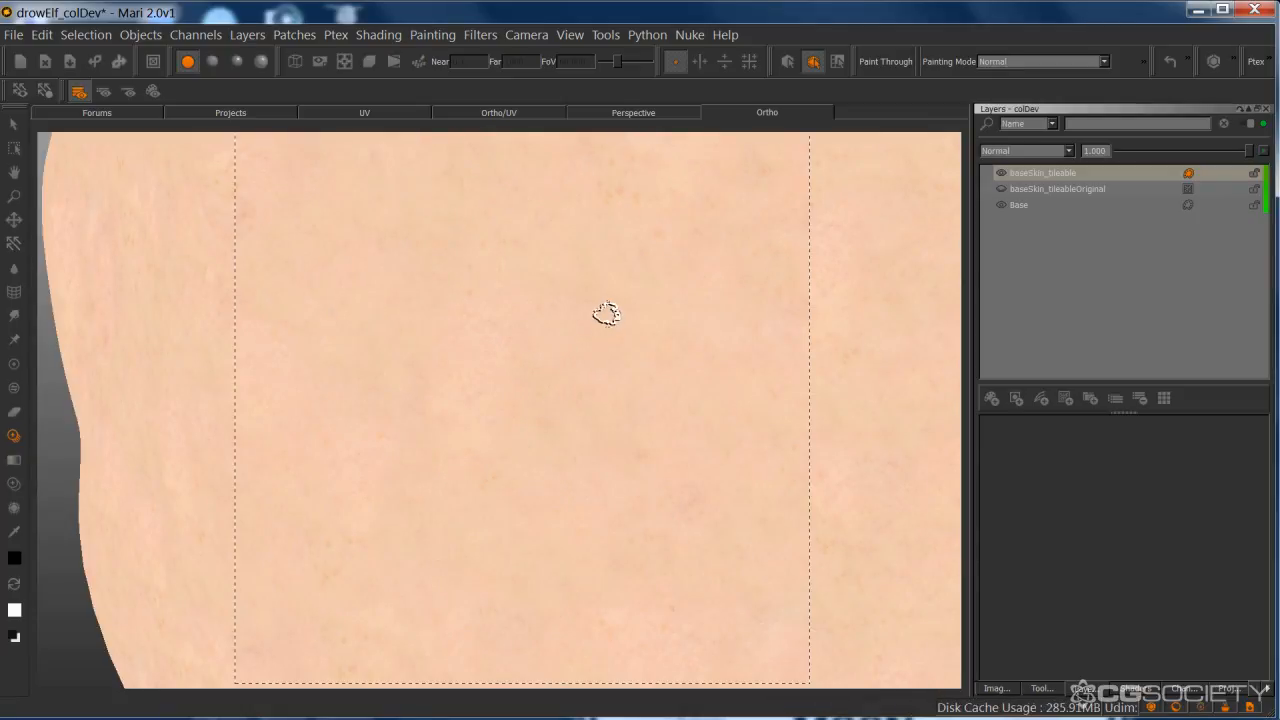
{"action": "middle_click_drag", "start_coordinate": [600, 320], "coordinate": [714, 310], "text": "alt"}
{"action": "left_click", "coordinate": [212, 63]}
{"action": "right_click_drag", "start_coordinate": [449, 309], "coordinate": [548, 409], "text": "alt"}
{"action": "left_click_drag", "start_coordinate": [550, 407], "coordinate": [749, 371], "text": "alt"}
{"action": "right_click_drag", "start_coordinate": [749, 371], "coordinate": [672, 412], "text": "alt"}
{"action": "middle_click_drag", "start_coordinate": [672, 412], "coordinate": [786, 372], "text": "alt"}
{"action": "left_click_drag", "start_coordinate": [786, 372], "coordinate": [723, 383], "text": "alt"}
{"action": "middle_click_drag", "start_coordinate": [723, 383], "coordinate": [648, 388], "text": "alt"}
{"action": "left_click_drag", "start_coordinate": [648, 388], "coordinate": [653, 422], "text": "alt"}
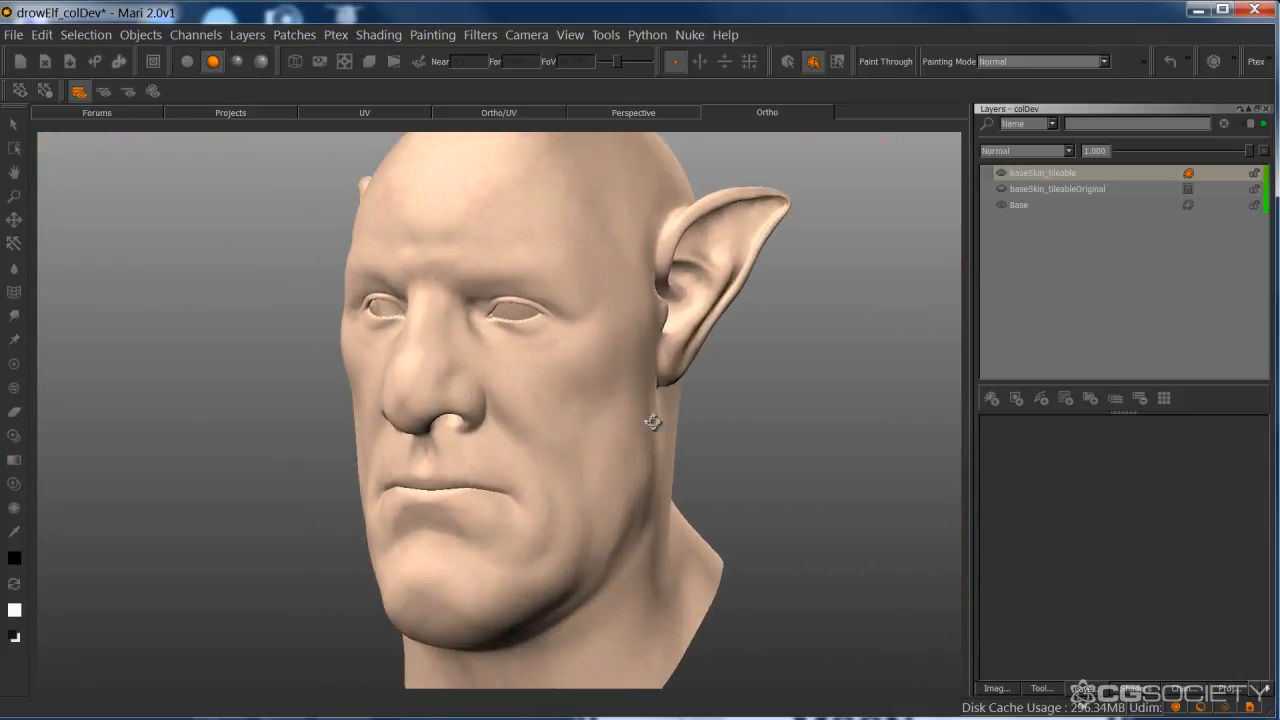
- Switch to the Select tool, select the baseSkin_tileable layer and view the full head from the front and three-quarter side
{"action": "left_click", "coordinate": [14, 125]}
{"action": "right_click_drag", "start_coordinate": [692, 404], "coordinate": [678, 430], "text": "alt"}
{"action": "middle_click_drag", "start_coordinate": [678, 430], "coordinate": [720, 397], "text": "alt"}
{"action": "right_click_drag", "start_coordinate": [720, 397], "coordinate": [738, 400], "text": "alt"}
{"action": "middle_click_drag", "start_coordinate": [738, 400], "coordinate": [706, 409], "text": "alt"}
{"action": "left_click_drag", "start_coordinate": [692, 408], "coordinate": [765, 417], "text": "alt"}
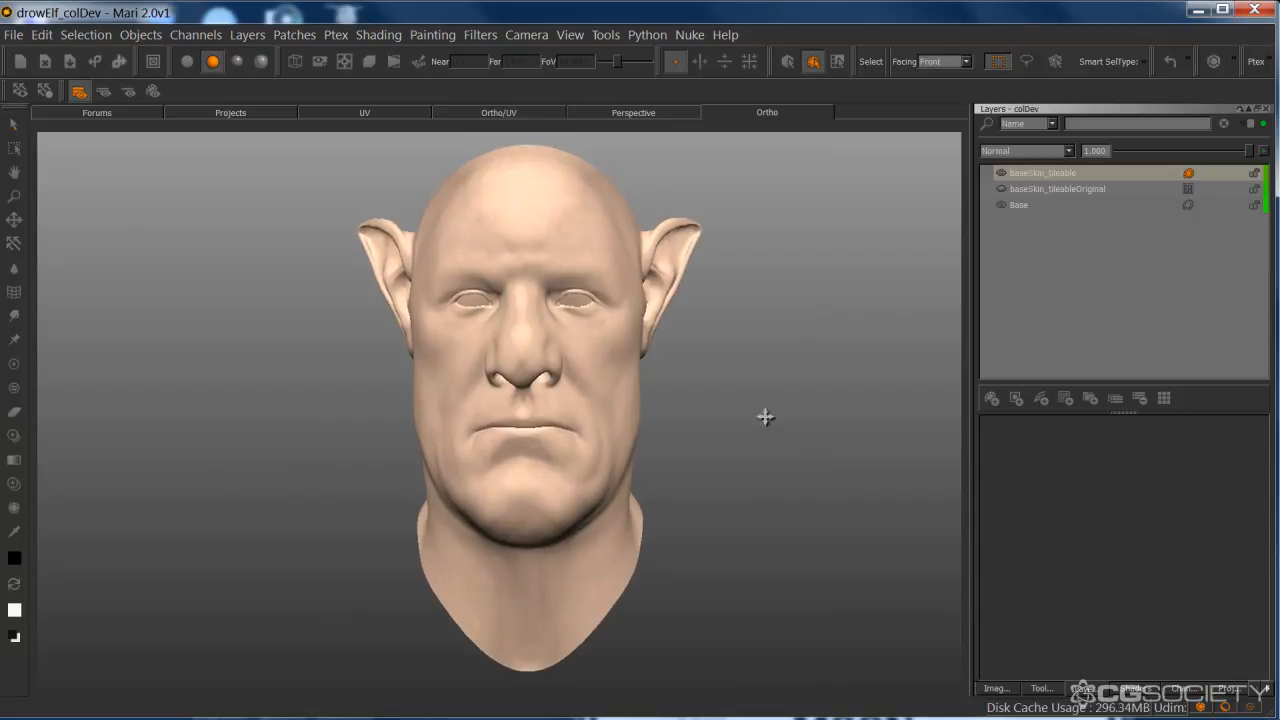
{"action": "right_click_drag", "start_coordinate": [765, 417], "coordinate": [773, 414], "text": "alt"}
{"action": "left_click", "coordinate": [1042, 178]}
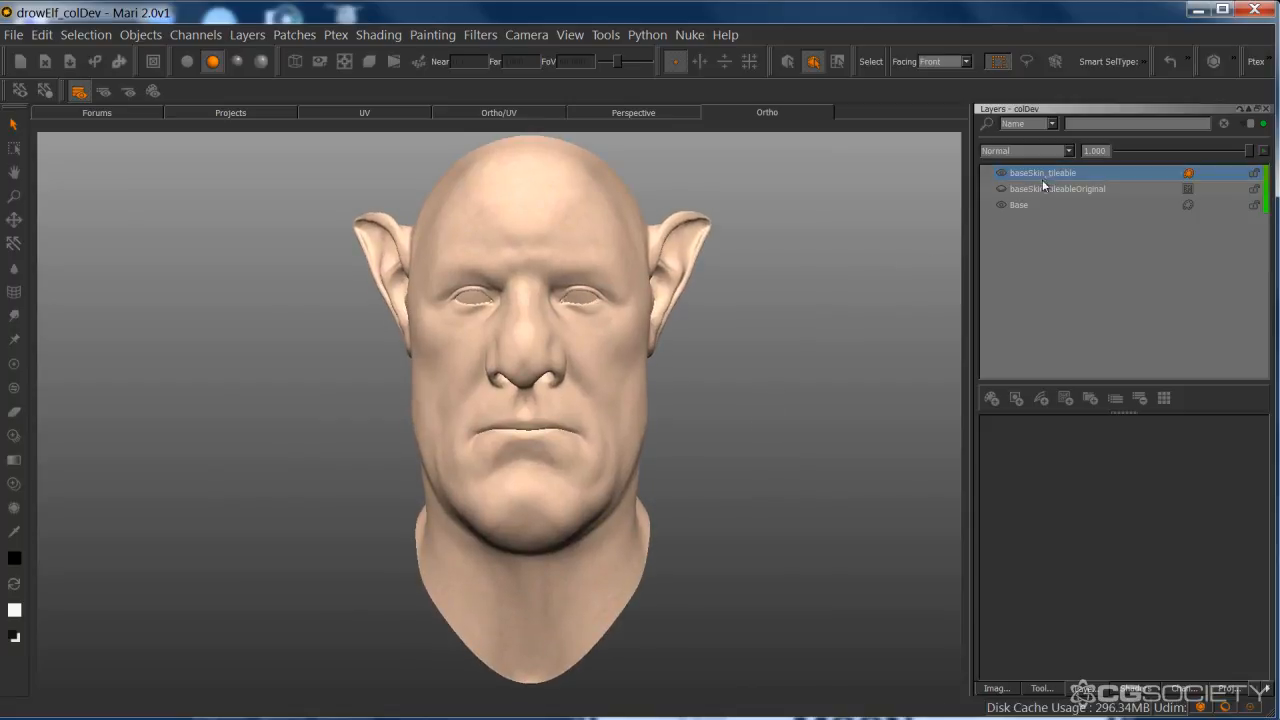
{"action": "middle_click_drag", "start_coordinate": [711, 437], "coordinate": [730, 431], "text": "alt"}
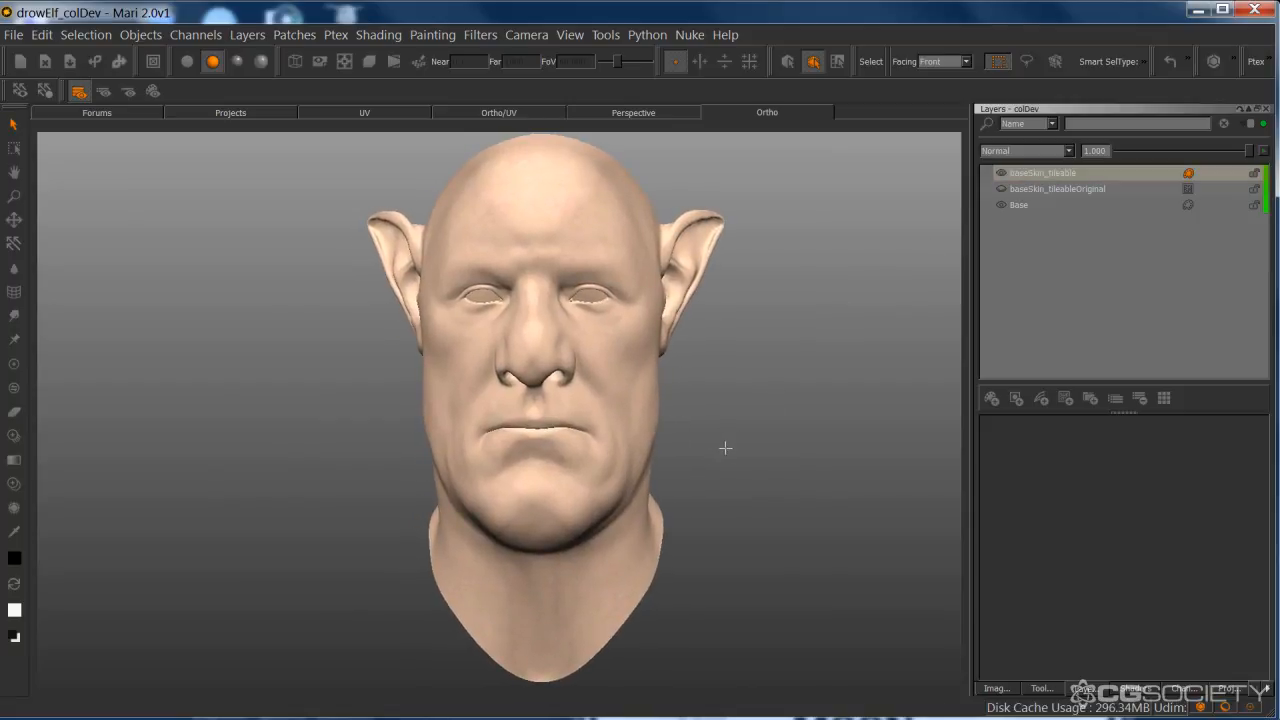
{"action": "mouse_move", "coordinate": [745, 415]}
{"action": "left_mouse_down", "text": "alt"}
{"action": "mouse_move", "coordinate": [714, 437]}
{"action": "mouse_move", "coordinate": [726, 443]}
{"action": "mouse_move", "coordinate": [731, 423]}
{"action": "mouse_move", "coordinate": [761, 408]}
{"action": "mouse_move", "coordinate": [753, 422]}
{"action": "left_mouse_up", "text": "alt"}
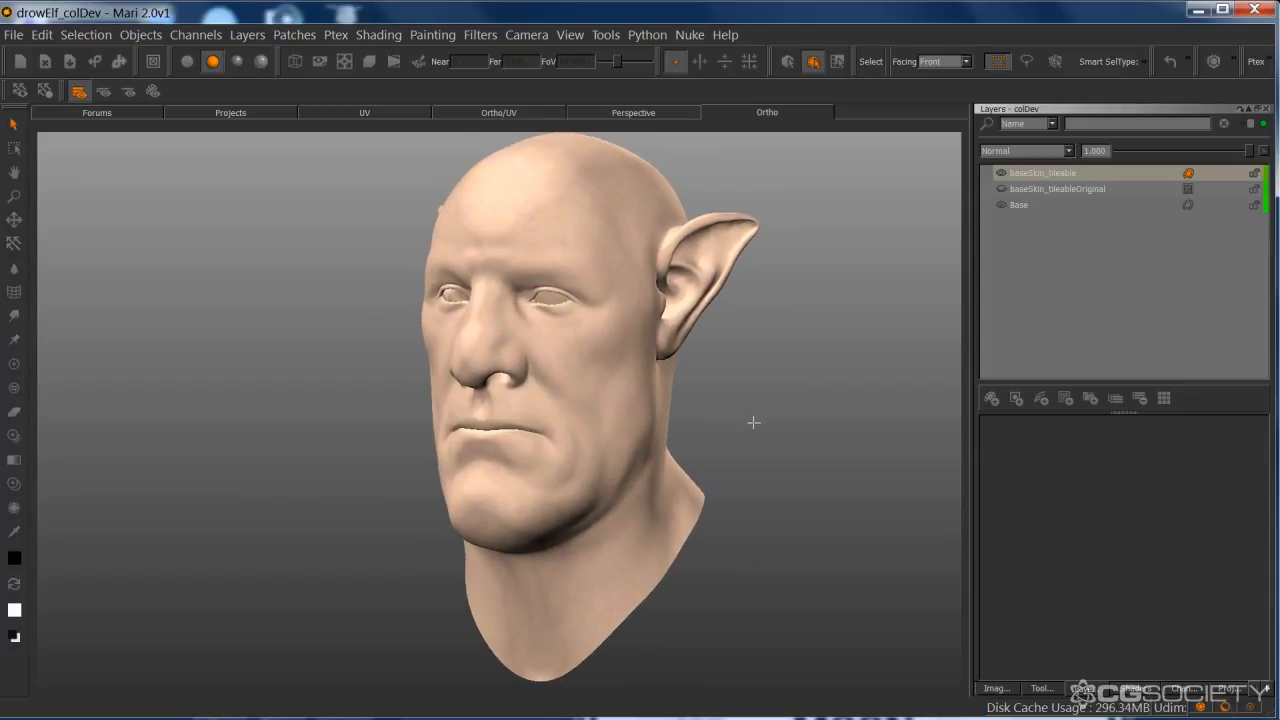
{"action": "middle_click_drag", "start_coordinate": [752, 427], "coordinate": [752, 437], "text": "alt"}
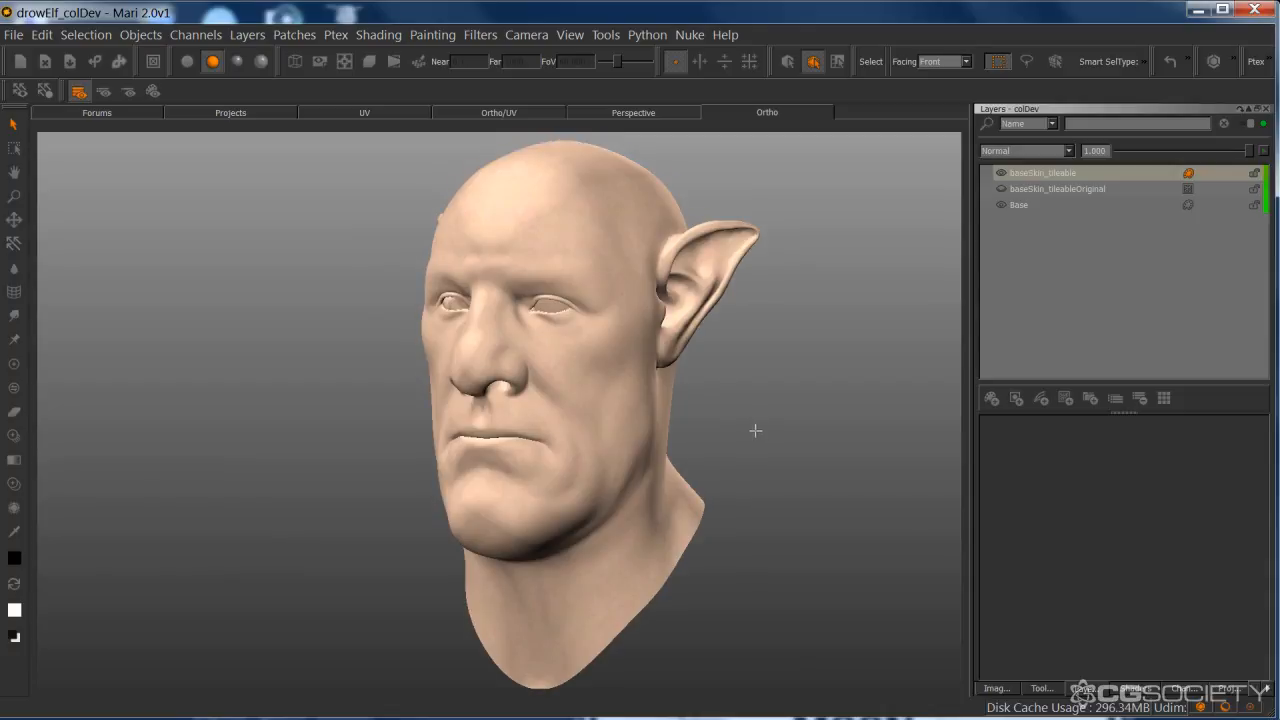
- Load all the JPG references from the textureReference/drowElf_ref folder into the Image Manager
{"action": "left_click", "coordinate": [996, 690]}
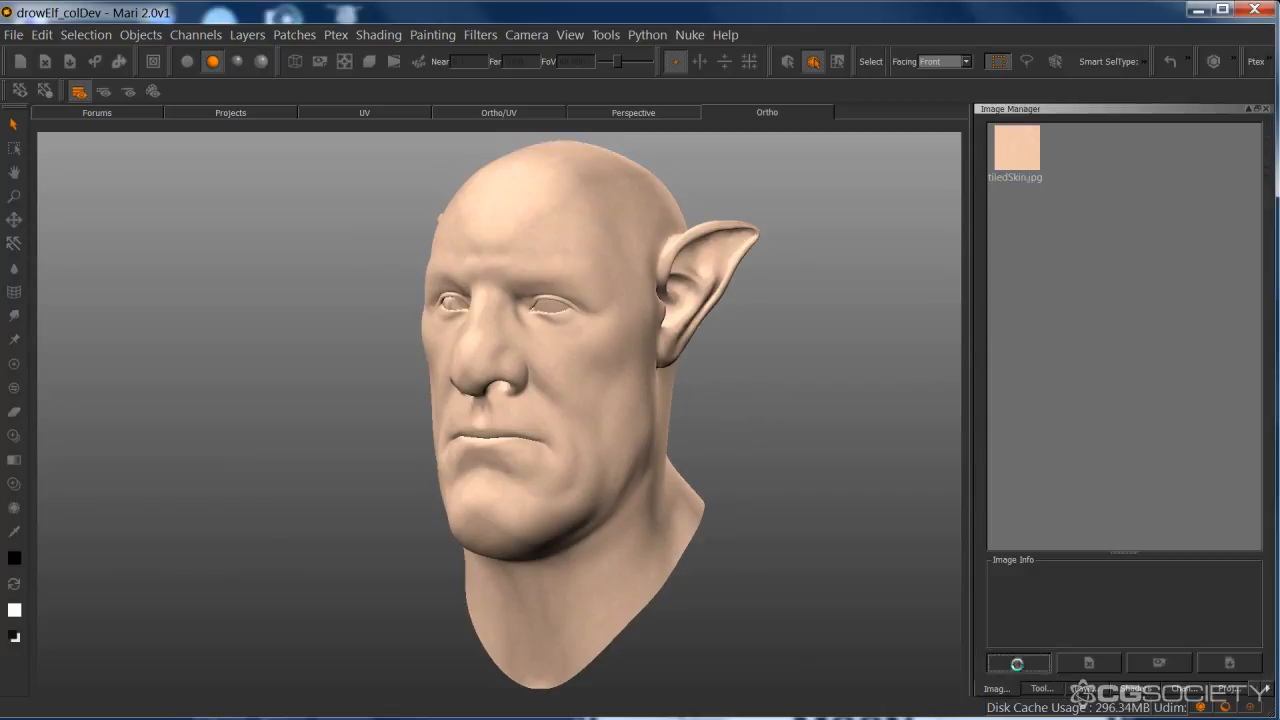
{"action": "left_click", "coordinate": [1017, 663]}
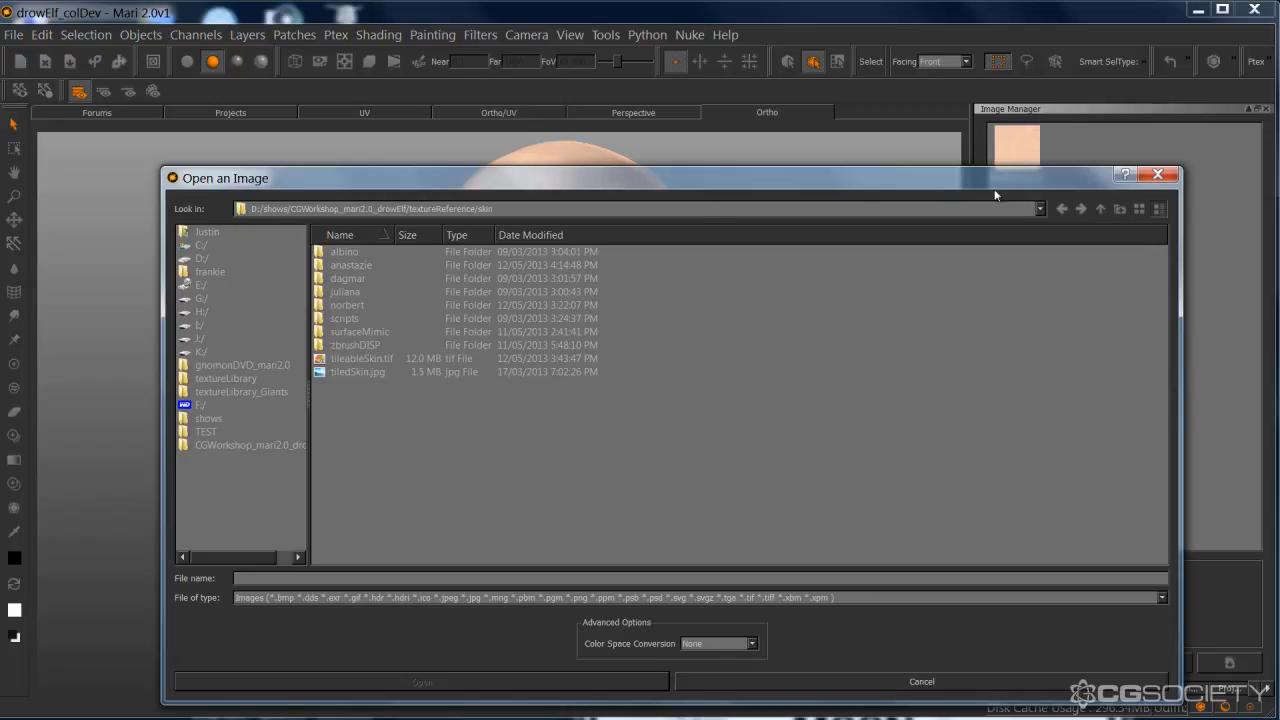
{"action": "left_click", "coordinate": [1099, 209]}
{"action": "double_click", "coordinate": [370, 266]}
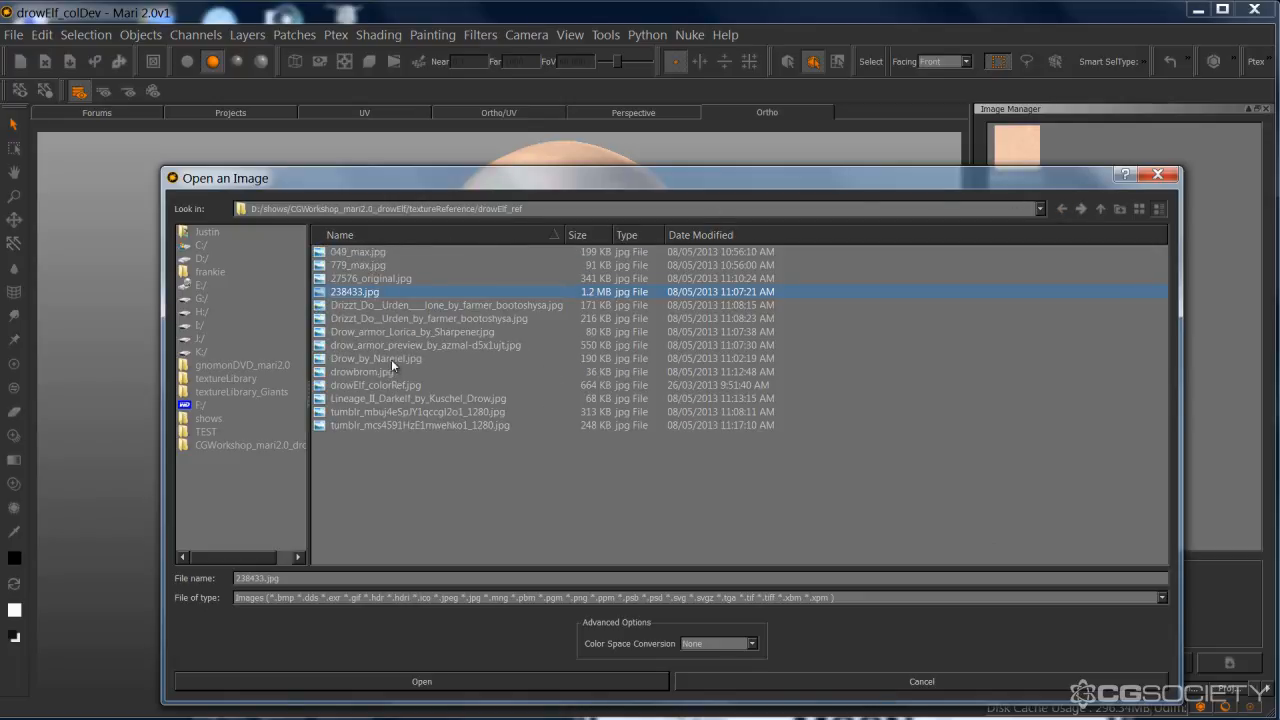
{"action": "left_click", "coordinate": [1140, 210]}
{"action": "left_click", "coordinate": [1140, 210]}
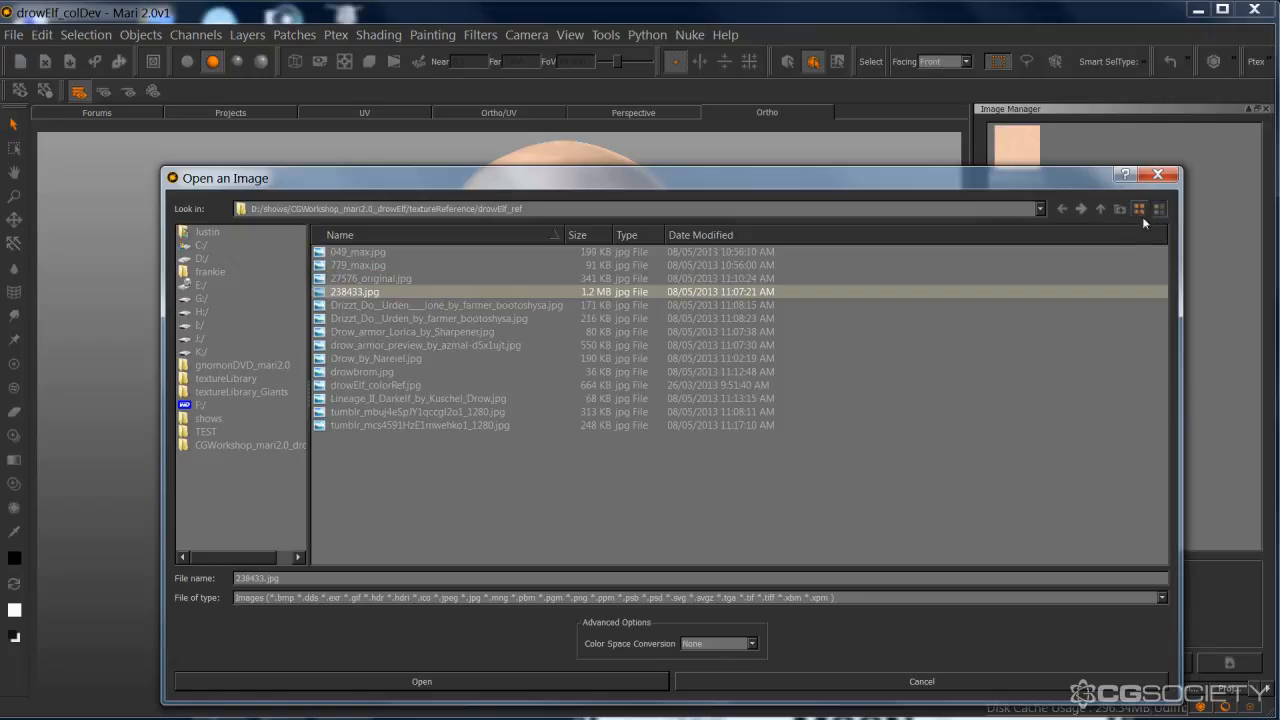
{"action": "left_click", "coordinate": [426, 398]}
{"action": "left_click", "coordinate": [372, 252]}
{"action": "left_click", "coordinate": [370, 424], "text": "shift"}
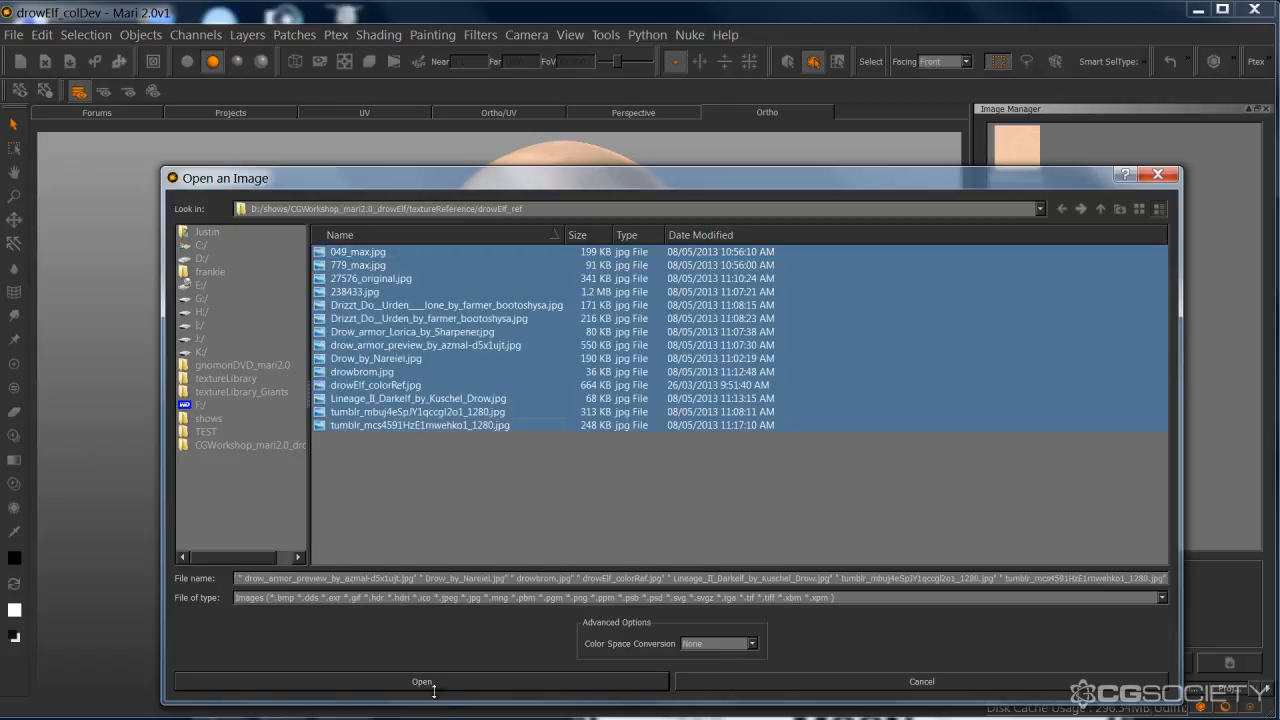
{"action": "left_click", "coordinate": [421, 681]}
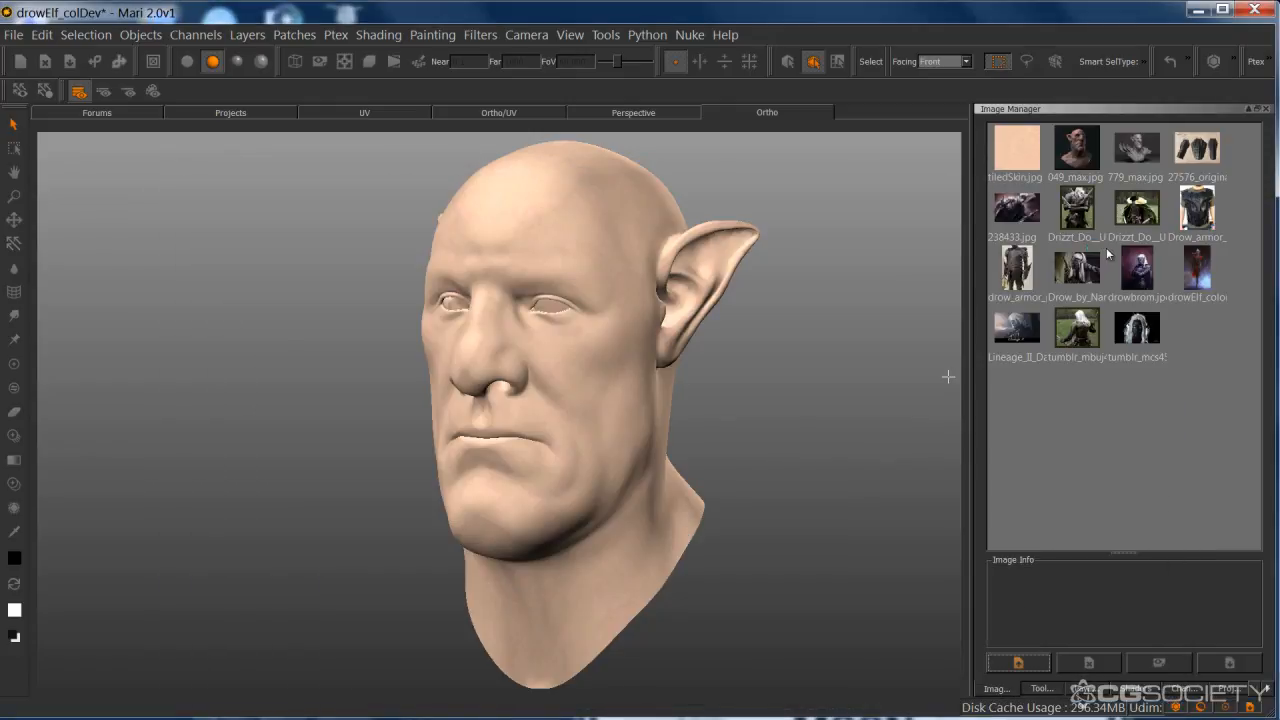
- Remove the unneeded references from the Image Manager, keeping tiledSkin.jpg, 049_max.jpg, 779_max.jpg, drowbrom.jpg and drowElf_colorRef.jpg
{"action": "left_click", "coordinate": [1074, 270]}
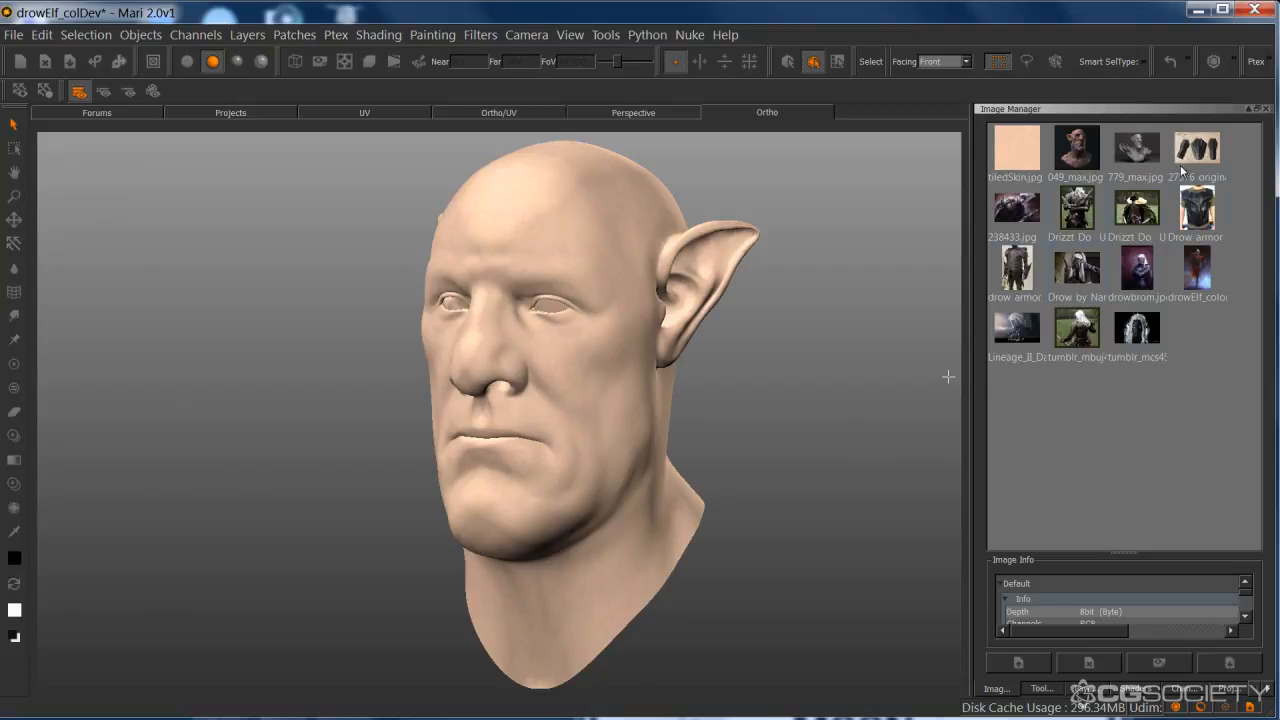
{"action": "key", "text": "Delete"}
{"action": "left_click", "coordinate": [1095, 214]}
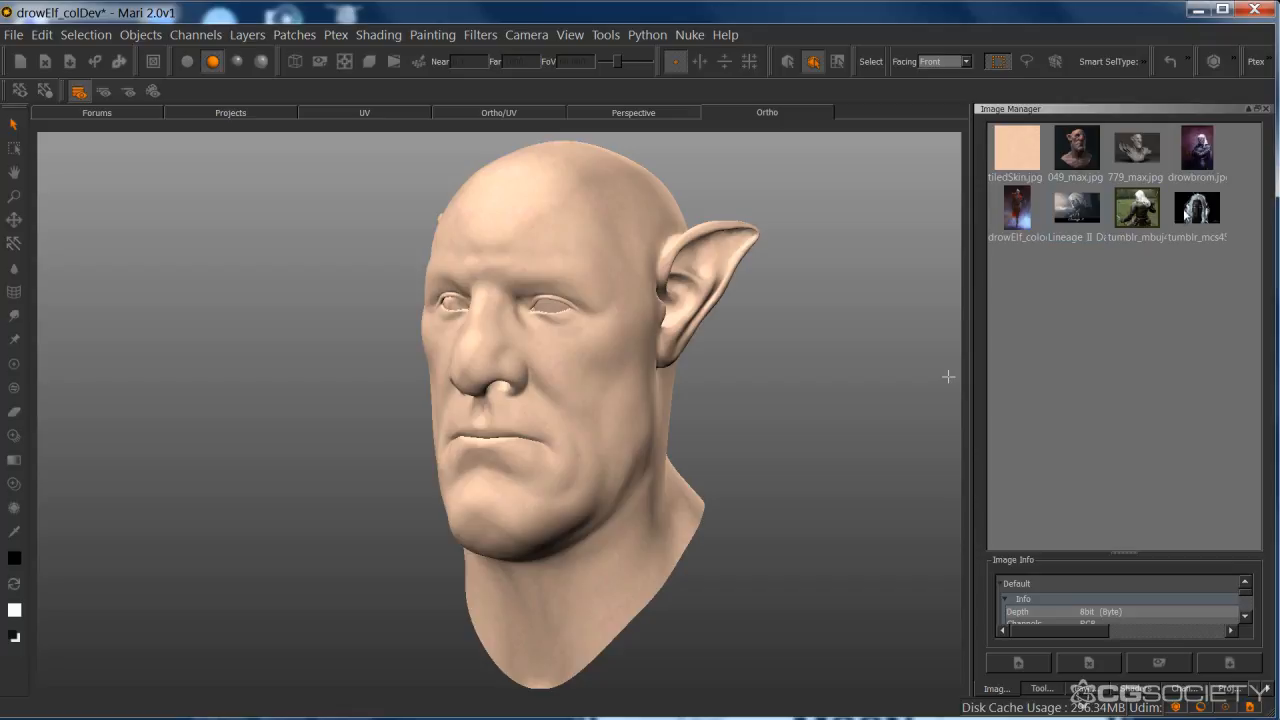
{"action": "key", "text": "Delete"}
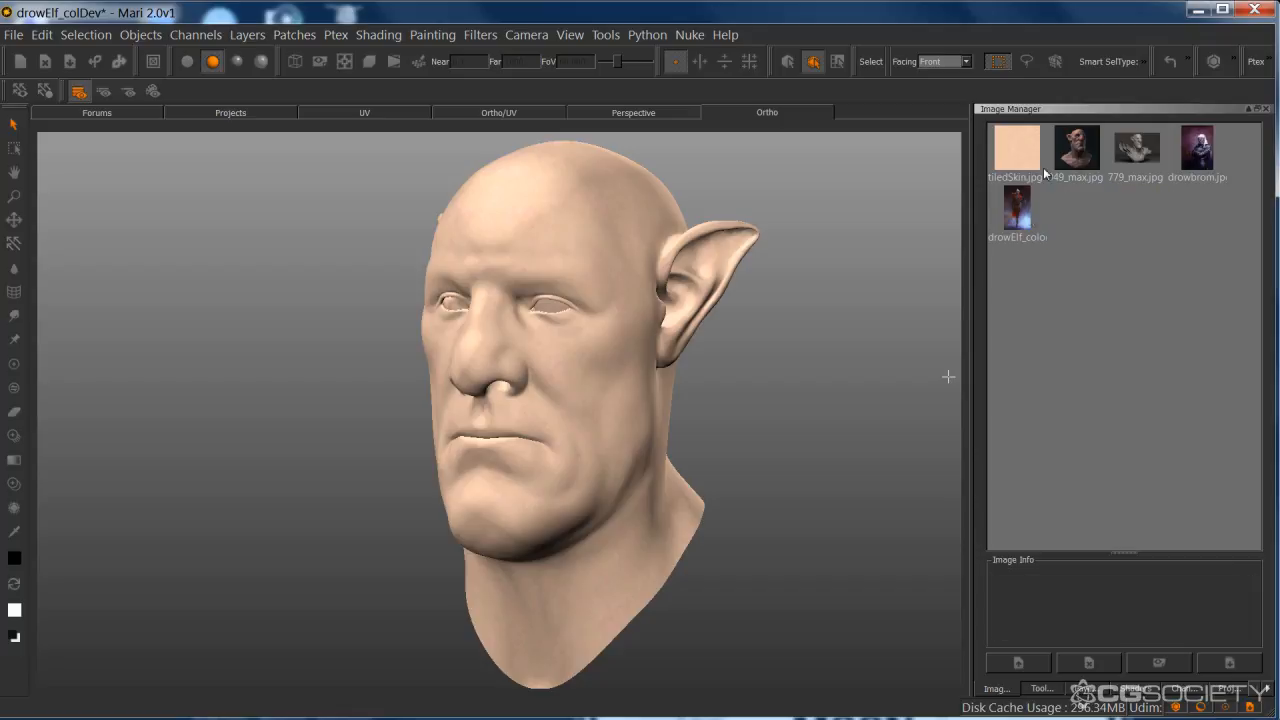
- Open drowElf_colorRef.jpg, crop the elf's face and ears into a separate image, and close the preview
{"action": "double_click", "coordinate": [1016, 216]}
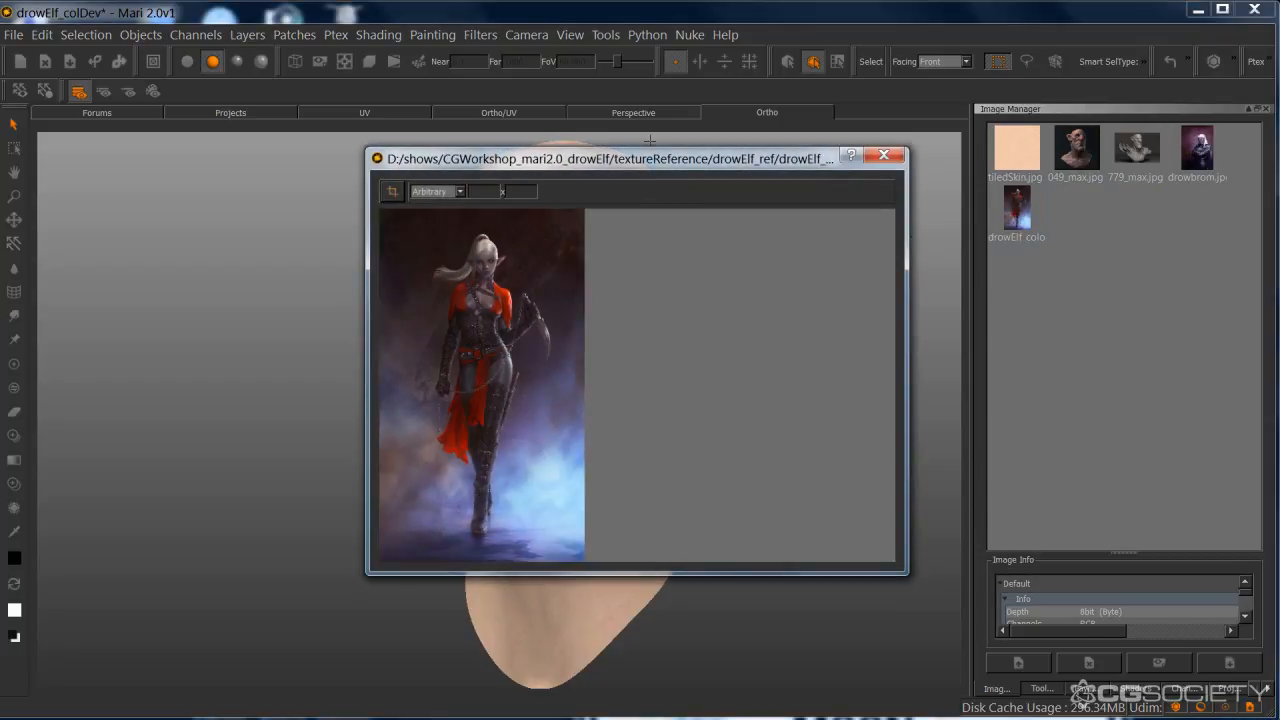
{"action": "left_click_drag", "start_coordinate": [650, 141], "coordinate": [806, 211]}
{"action": "scroll", "coordinate": [791, 357], "scroll_direction": "up", "scroll_amount": 5}
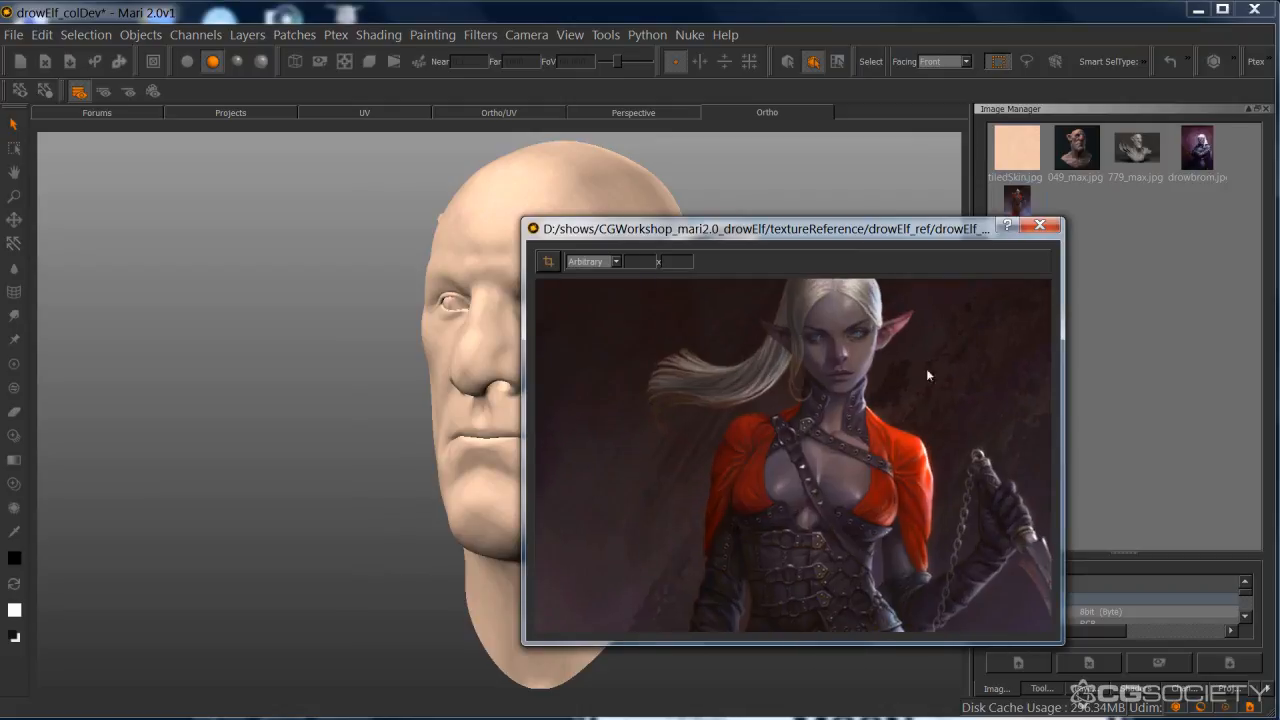
{"action": "scroll", "coordinate": [926, 368], "scroll_direction": "up", "scroll_amount": 6}
{"action": "middle_click_drag", "start_coordinate": [872, 464], "coordinate": [889, 494]}
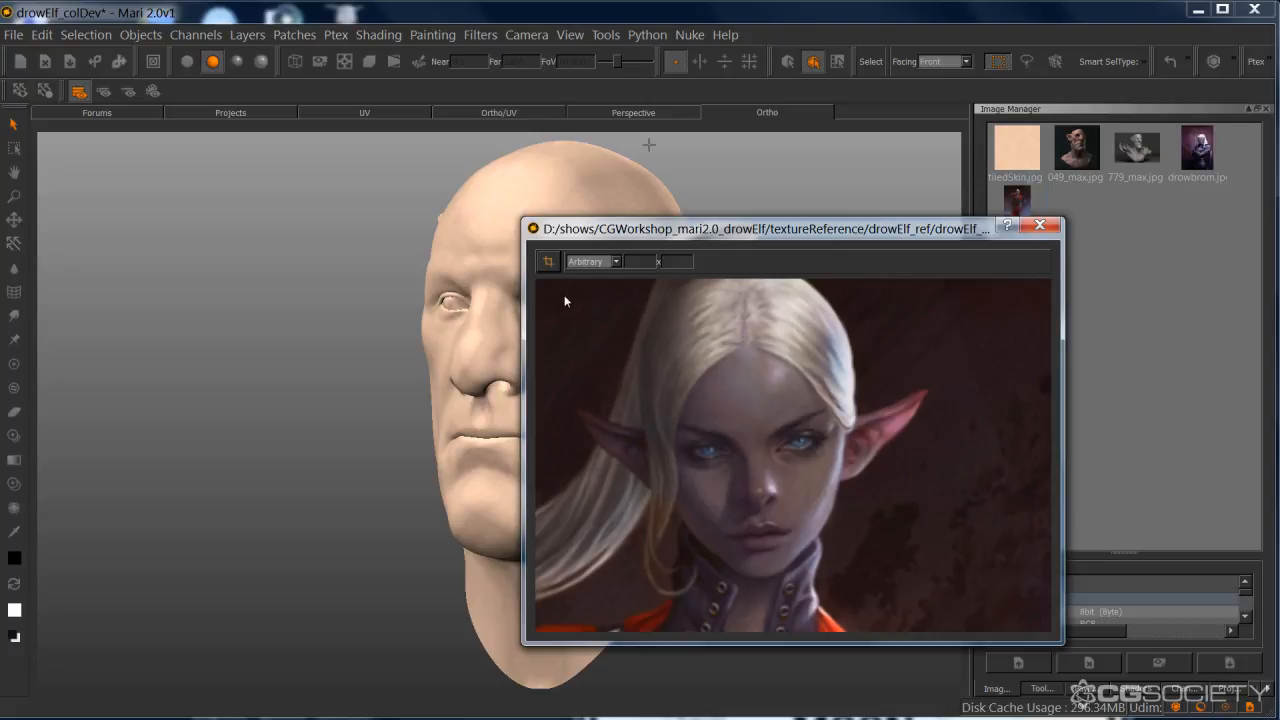
{"action": "left_click_drag", "start_coordinate": [559, 295], "coordinate": [621, 380]}
{"action": "left_click_drag", "start_coordinate": [913, 579], "coordinate": [943, 600]}
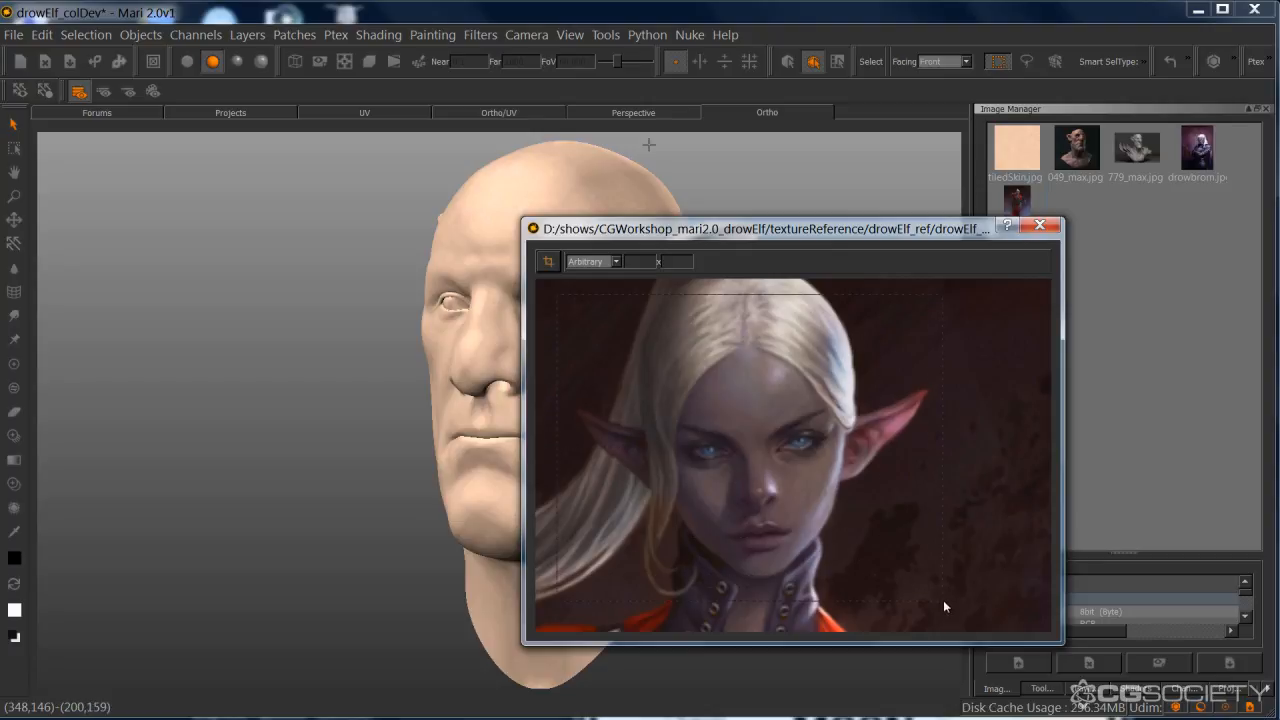
{"action": "left_click", "coordinate": [548, 263]}
{"action": "left_click", "coordinate": [1045, 226]}
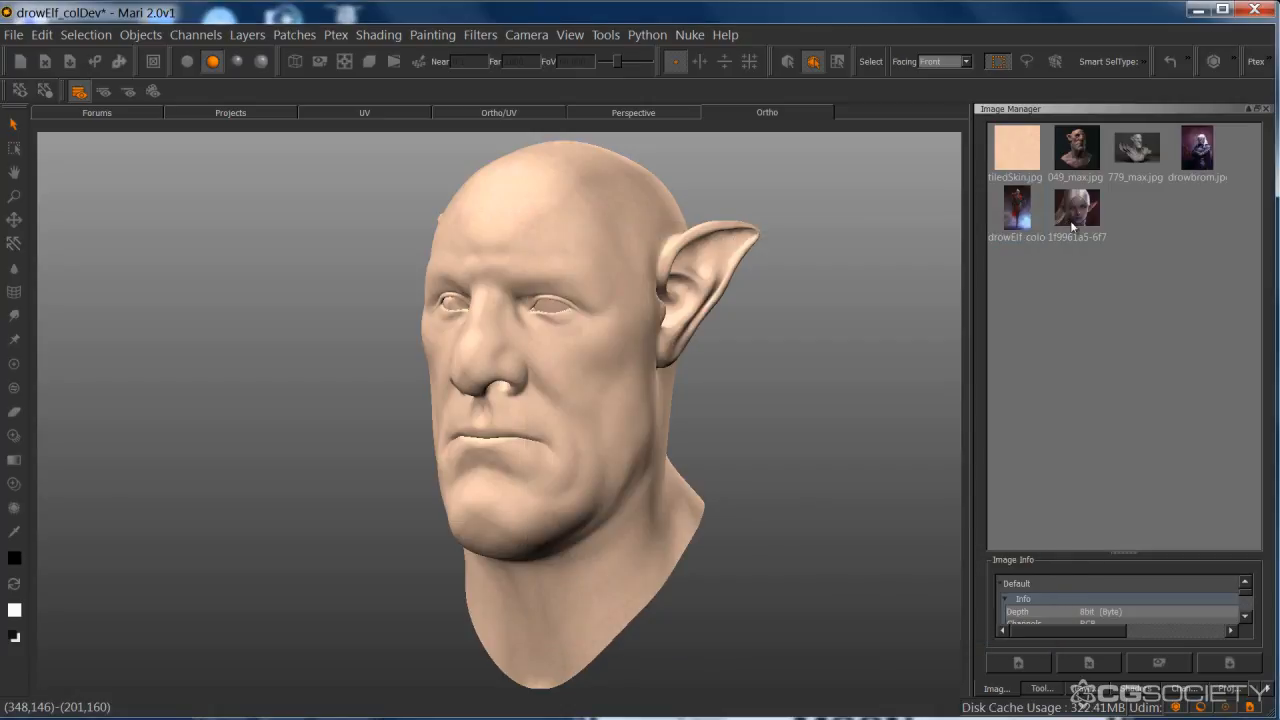
- Examine the newly cropped face from drowElf_colorRef.jpg in its own preview window and close it
{"action": "double_click", "coordinate": [1076, 210]}
{"action": "left_click_drag", "start_coordinate": [767, 175], "coordinate": [1057, 247]}
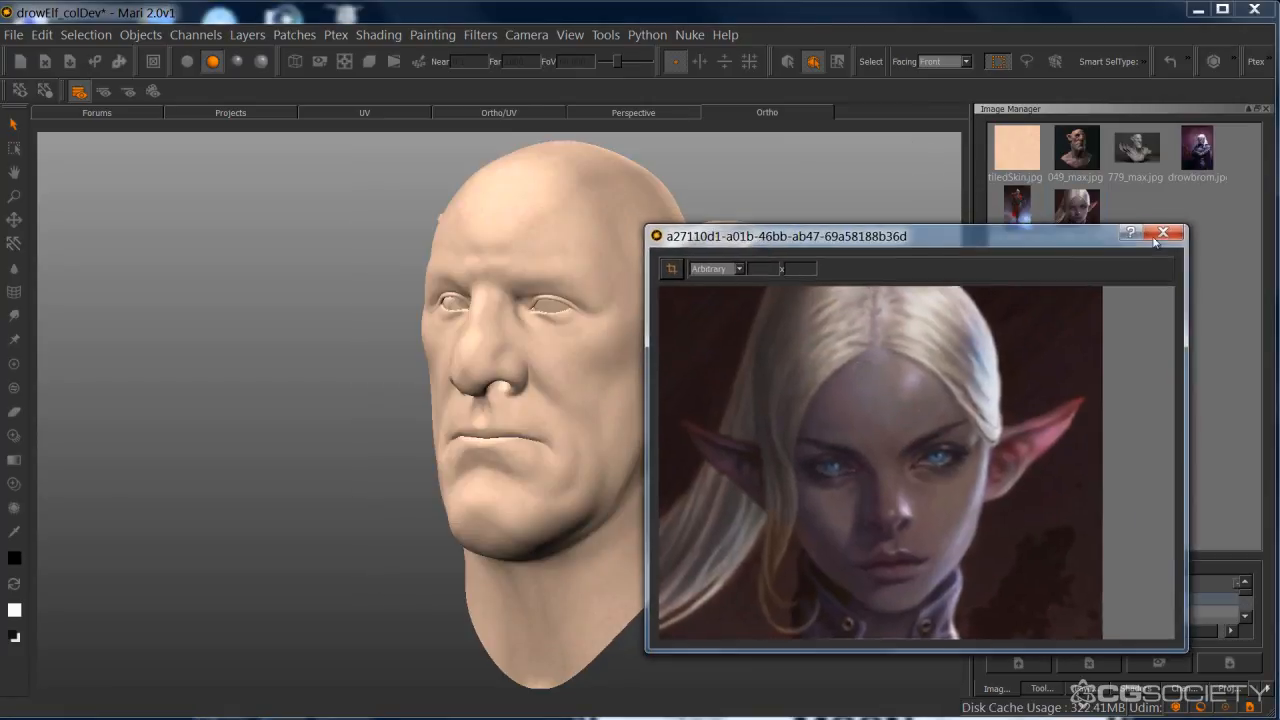
{"action": "left_click", "coordinate": [1160, 233]}
- Open drowbrom.jpg, crop the white-haired elf's face into a separate image, and close the preview
{"action": "double_click", "coordinate": [1197, 147]}
{"action": "scroll", "coordinate": [631, 372], "scroll_direction": "up", "scroll_amount": 3}
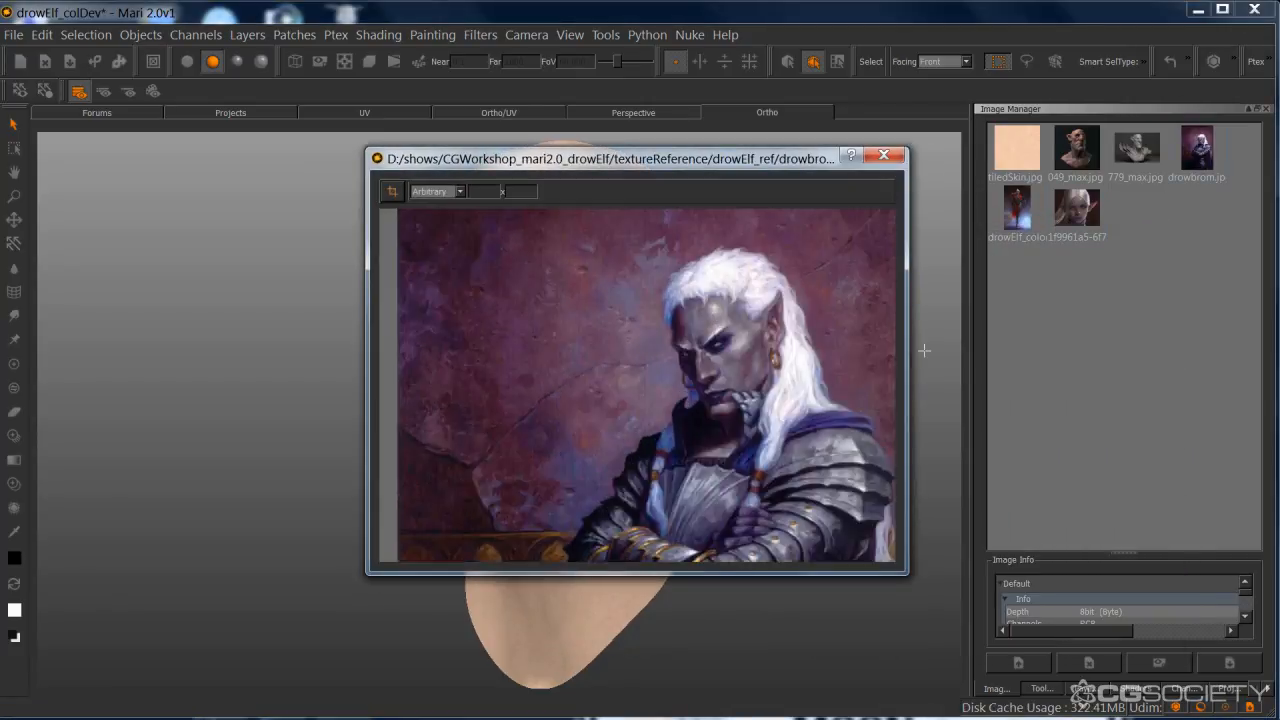
{"action": "left_click_drag", "start_coordinate": [561, 283], "coordinate": [716, 458]}
{"action": "left_click", "coordinate": [392, 191]}
{"action": "left_click", "coordinate": [884, 155]}
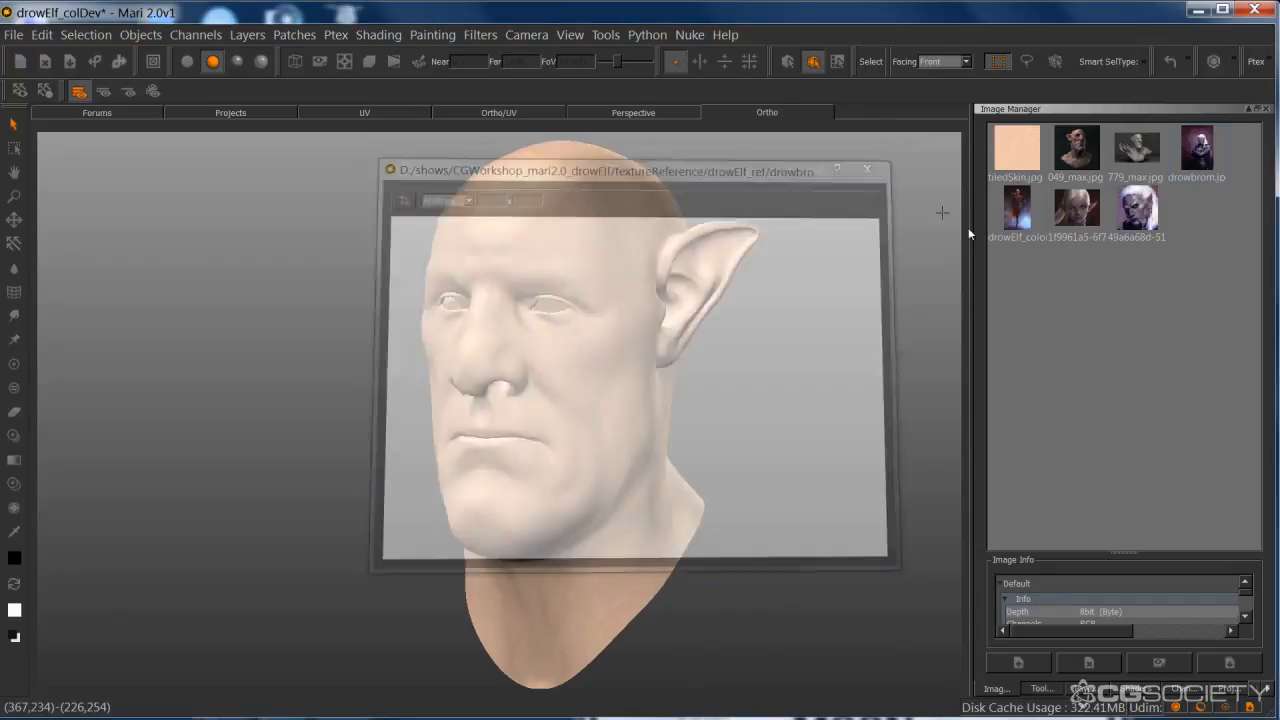
- Open the cropped face from drowElf_colorRef.jpg, narrow its window and place it beside the model's head in front view
{"action": "double_click", "coordinate": [1090, 215]}
{"action": "left_click_drag", "start_coordinate": [774, 178], "coordinate": [1125, 305]}
{"action": "left_click_drag", "start_coordinate": [1249, 408], "coordinate": [1178, 410]}
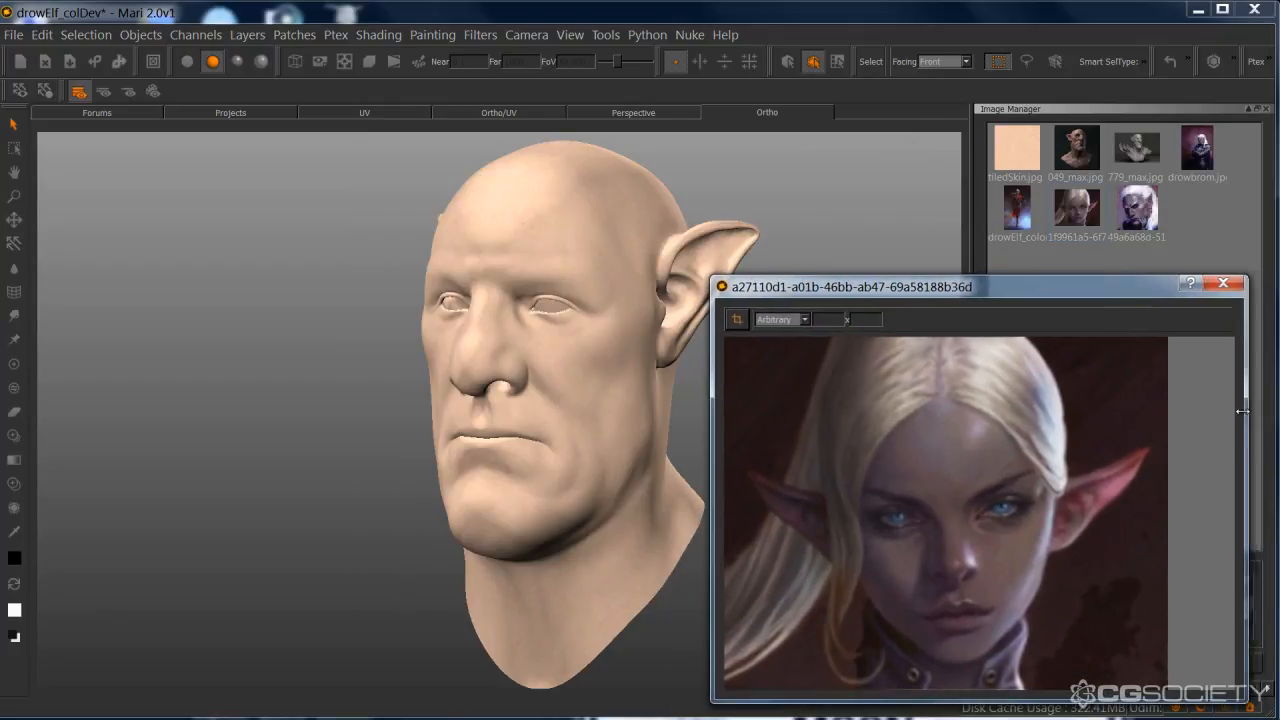
{"action": "left_click_drag", "start_coordinate": [1037, 291], "coordinate": [428, 186]}
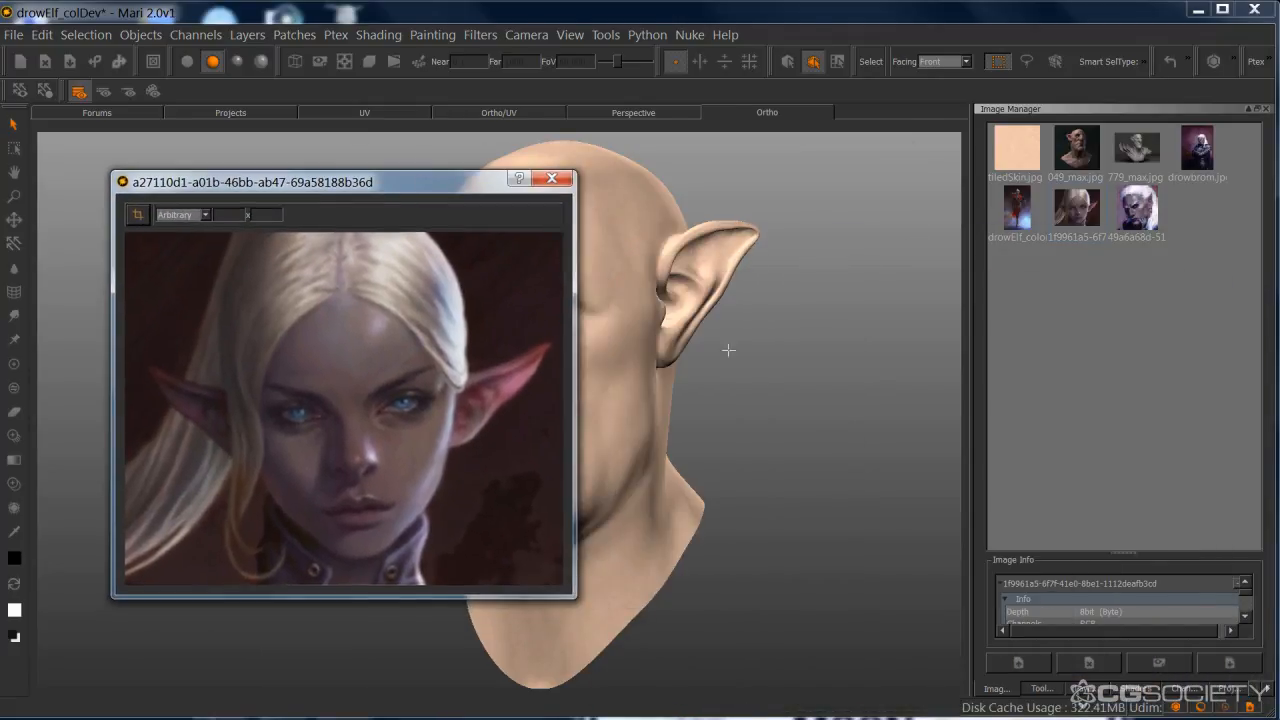
{"action": "left_click_drag", "start_coordinate": [729, 349], "coordinate": [760, 372], "text": "alt"}
{"action": "middle_click_drag", "start_coordinate": [680, 392], "coordinate": [741, 398], "text": "alt"}
{"action": "left_click_drag", "start_coordinate": [741, 398], "coordinate": [754, 398], "text": "alt"}
{"action": "scroll", "coordinate": [760, 398], "scroll_direction": "up", "scroll_amount": 3}
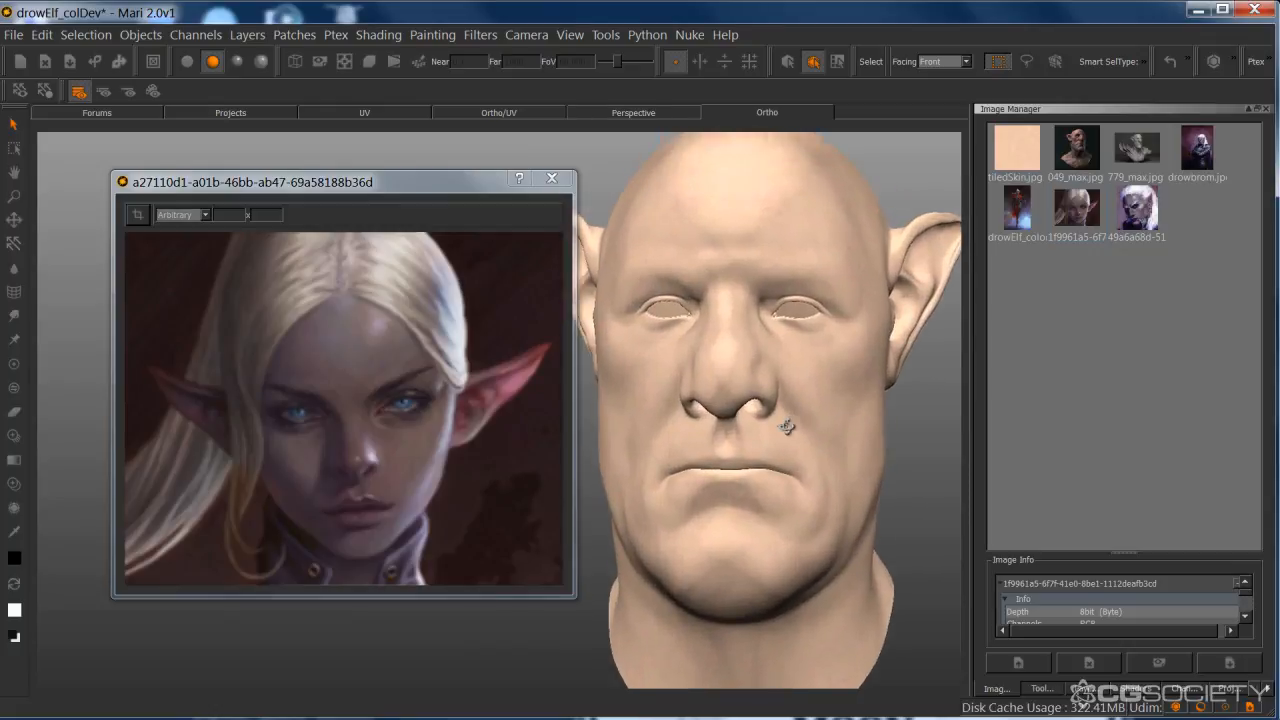
- Show the colDev channel's layers and select the baseSkin_tileable layer
{"action": "left_click", "coordinate": [1083, 689]}
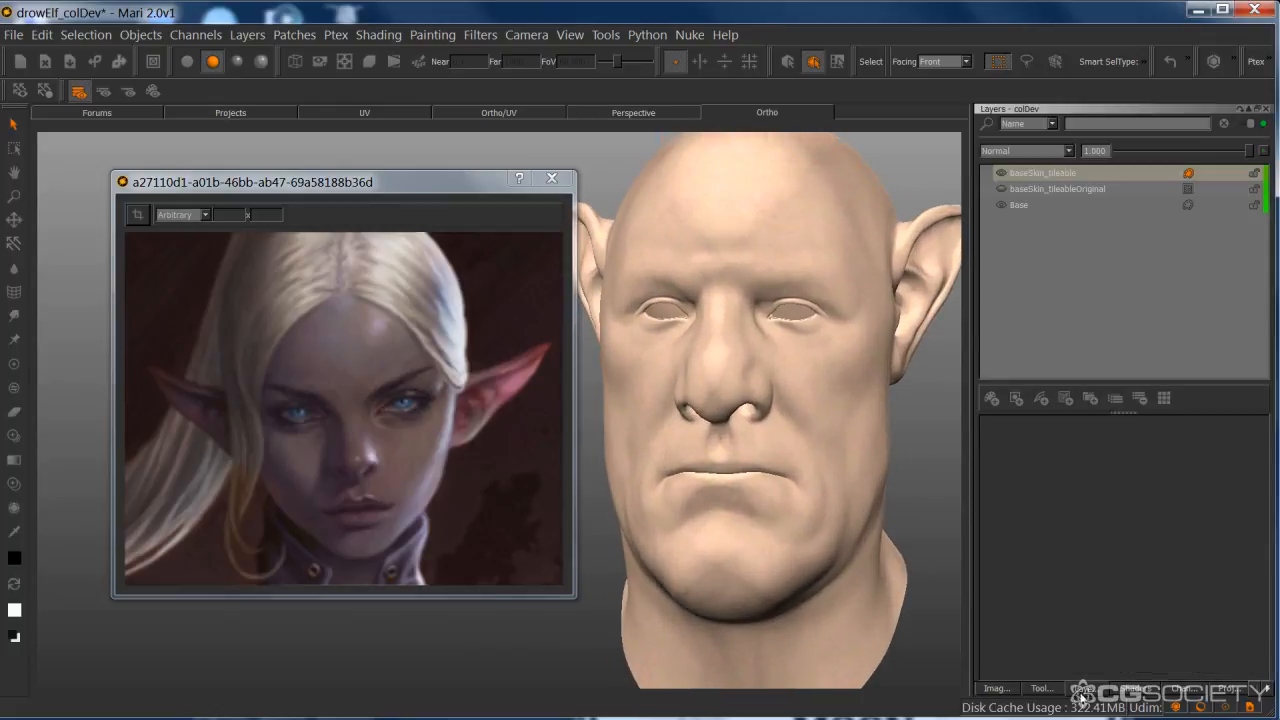
{"action": "left_click", "coordinate": [1040, 173]}
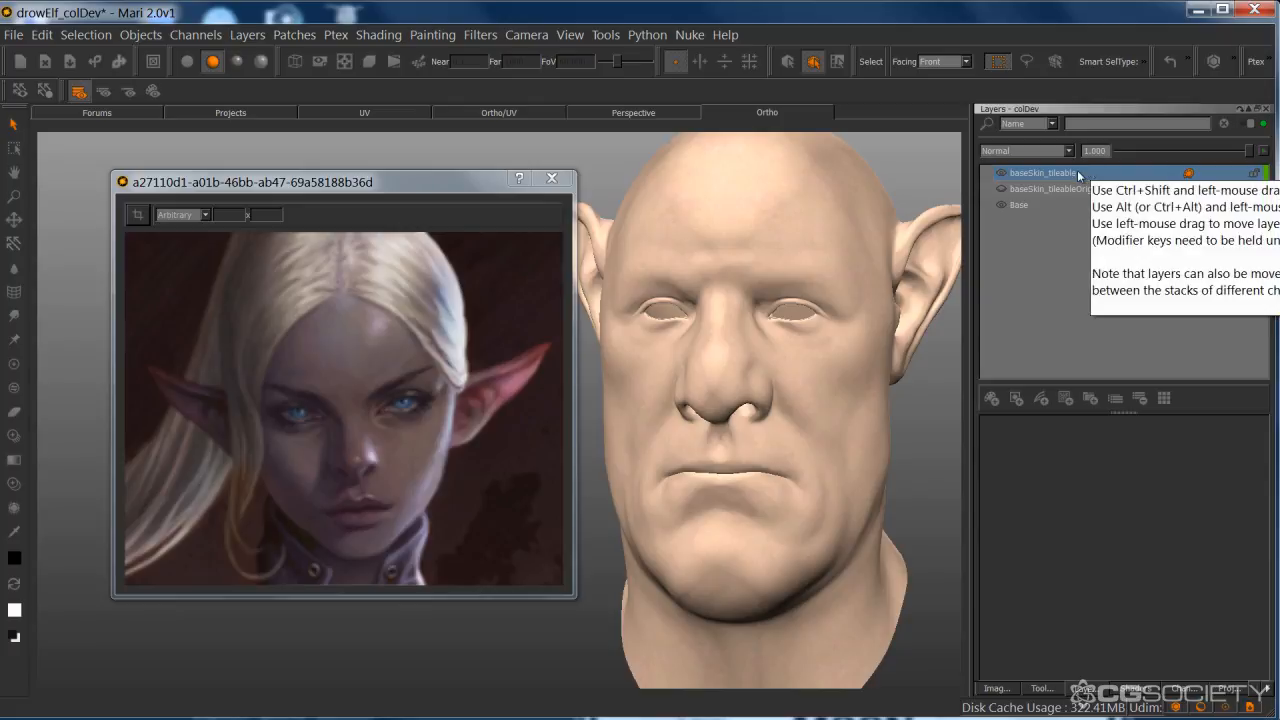
{"action": "right_click", "coordinate": [1078, 175]}
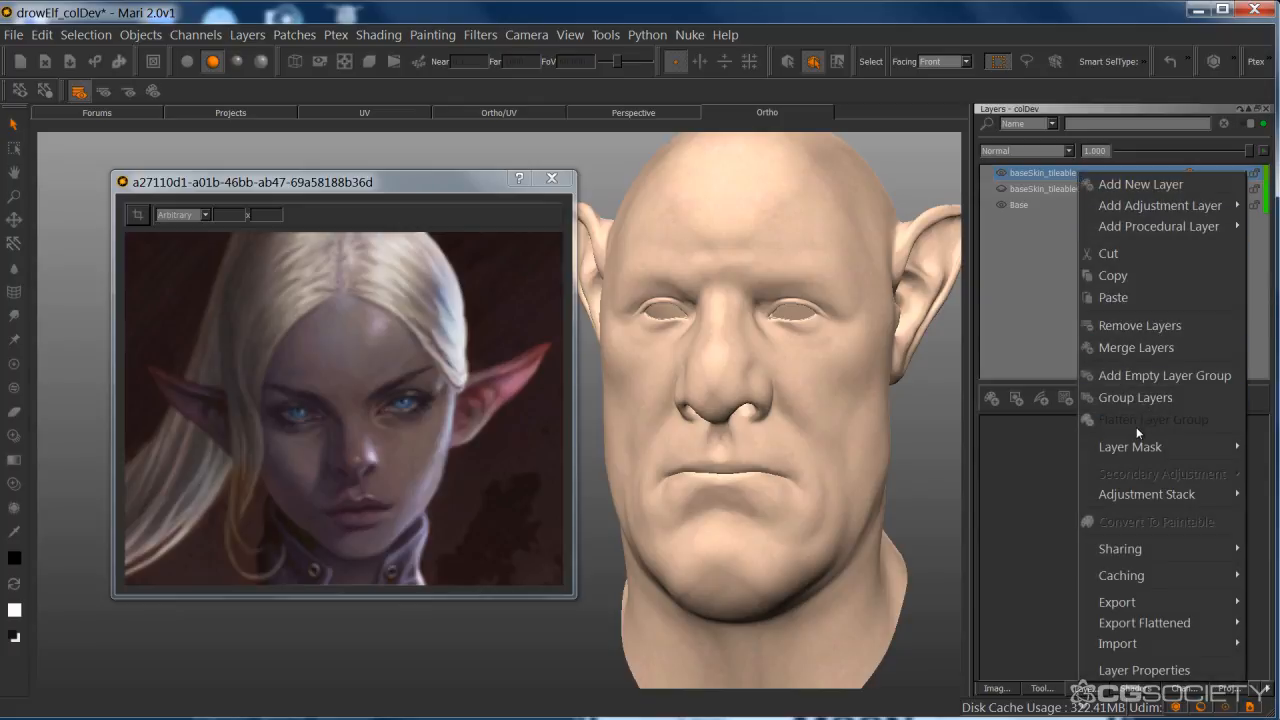
{"action": "mouse_move", "coordinate": [1137, 496]}
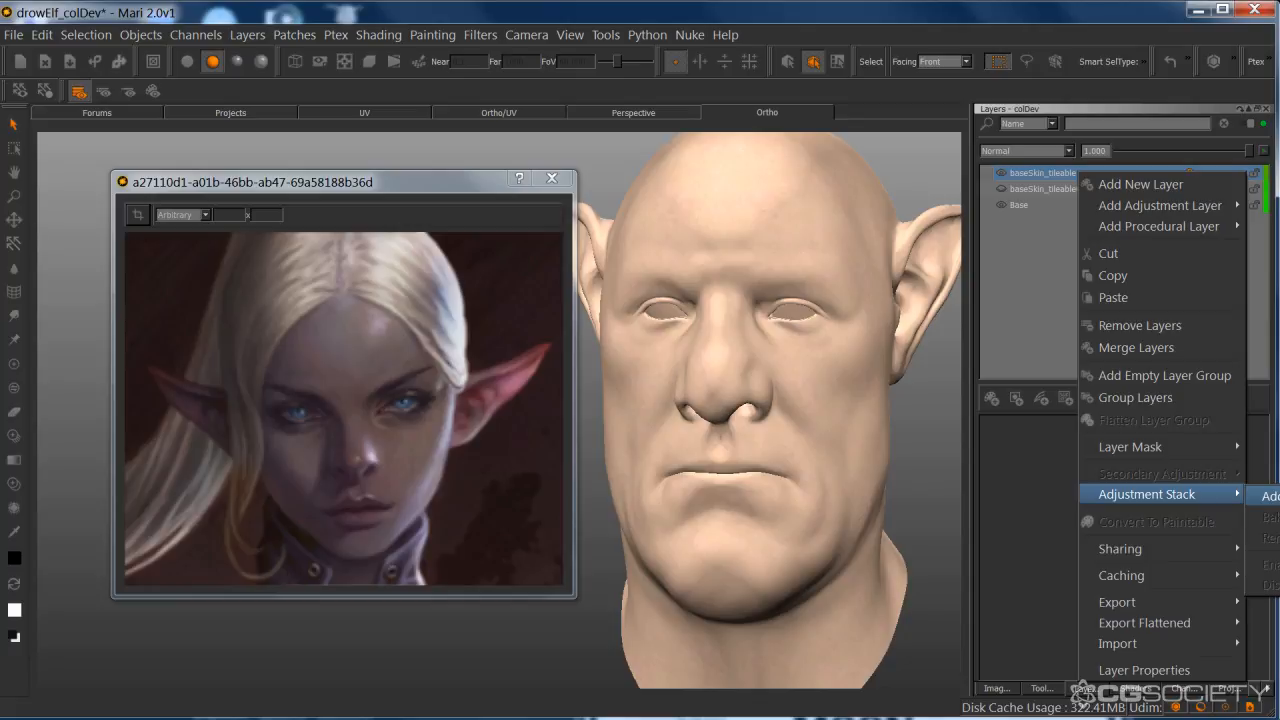
{"action": "left_click", "coordinate": [1038, 484]}
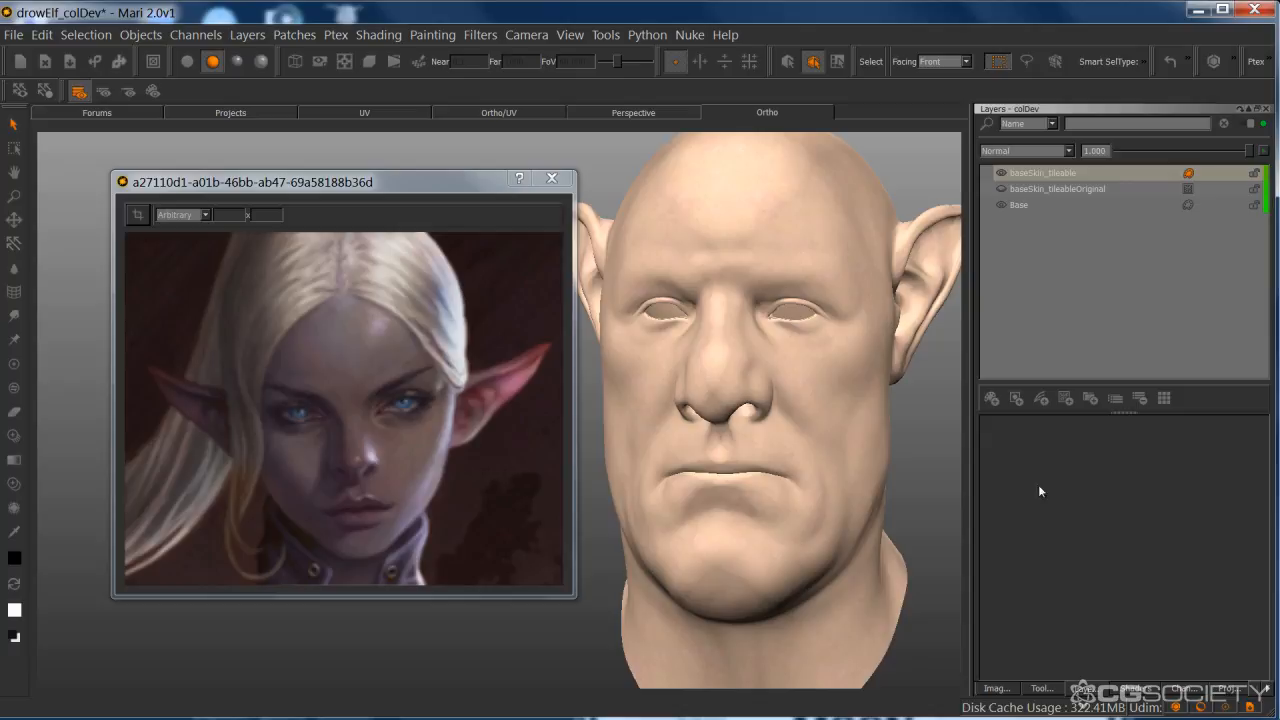
- Add an adjustment stack with an HSV adjustment to the baseSkin_tileable layer
{"action": "left_click", "coordinate": [262, 38]}
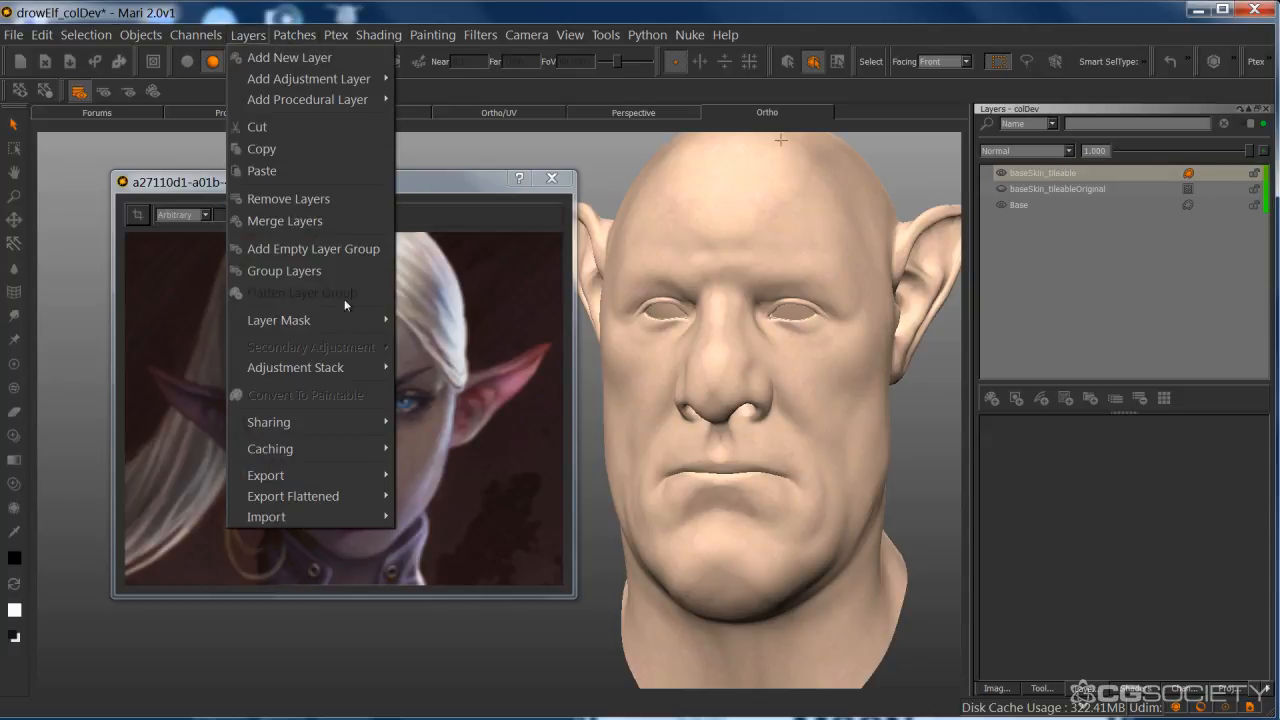
{"action": "mouse_move", "coordinate": [320, 370]}
{"action": "mouse_move", "coordinate": [443, 369]}
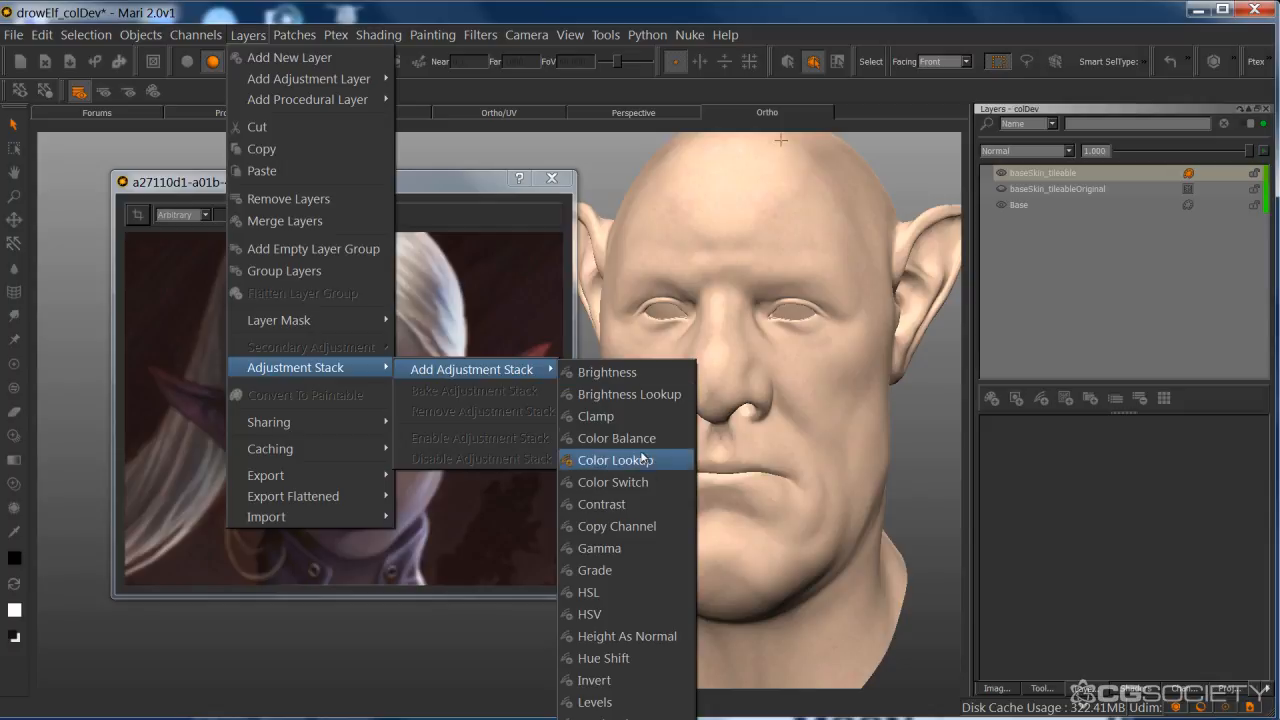
{"action": "left_click", "coordinate": [612, 618]}
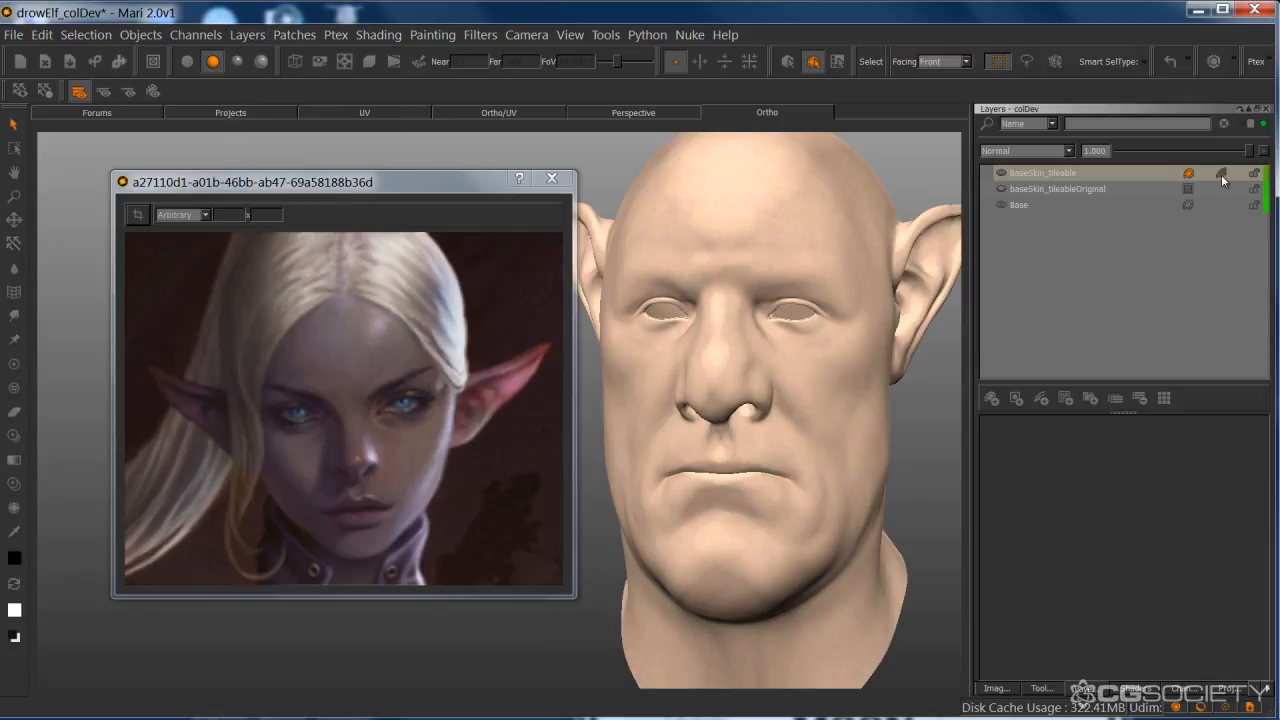
- Open baseSkin_tileable's adjustment stack, place its window over the reference preview, and reveal the HSV adjustment's settings
{"action": "left_click", "coordinate": [1236, 176]}
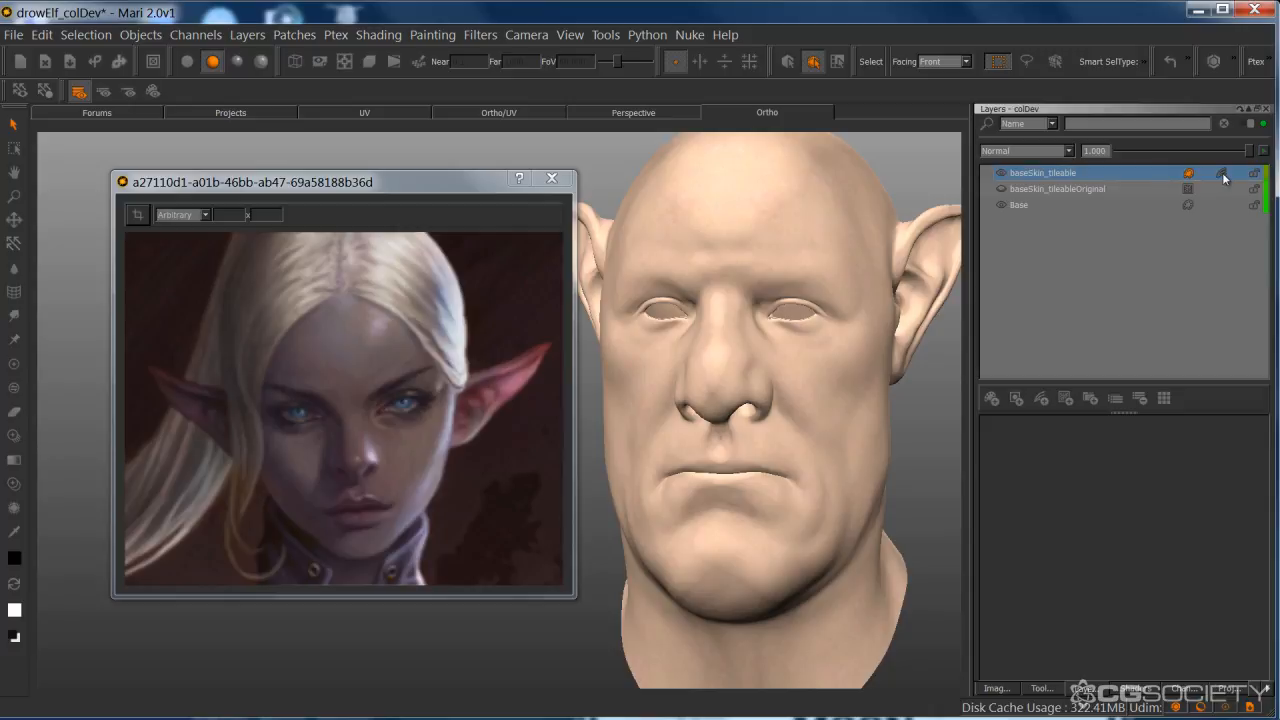
{"action": "left_click", "coordinate": [1220, 174]}
{"action": "left_click_drag", "start_coordinate": [1004, 198], "coordinate": [724, 222]}
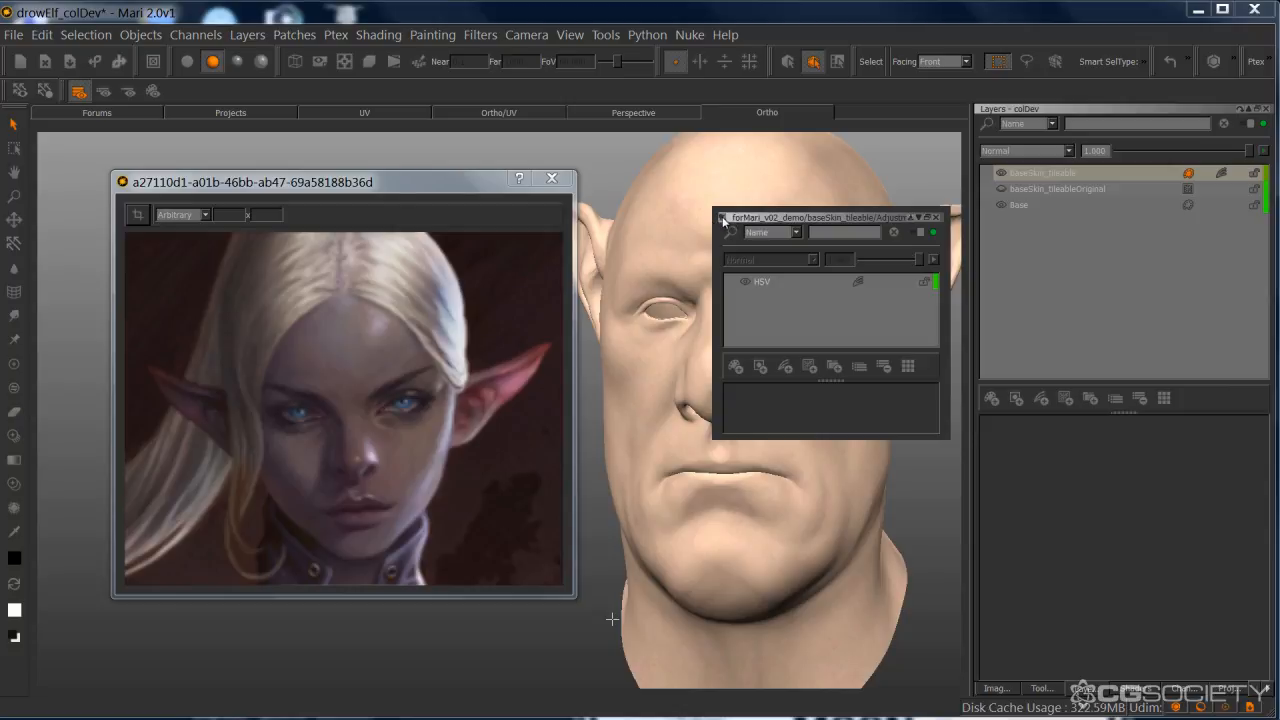
{"action": "left_click_drag", "start_coordinate": [946, 437], "coordinate": [984, 570]}
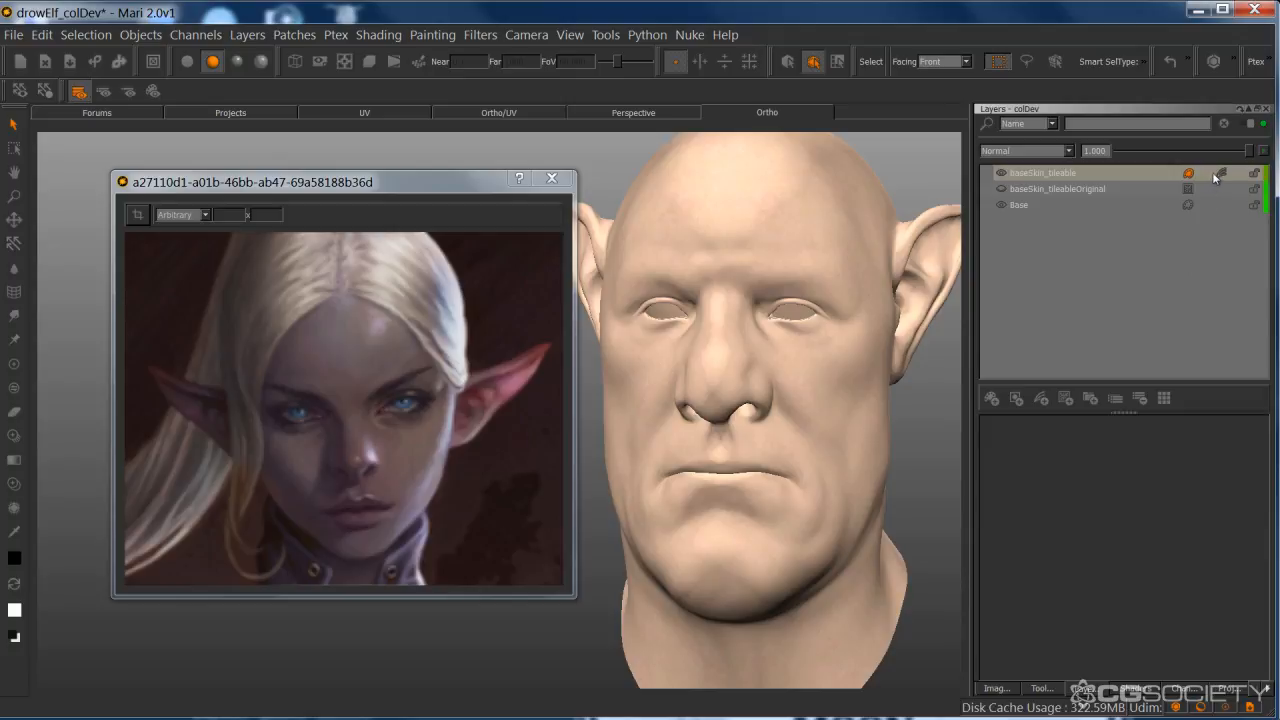
{"action": "left_click", "coordinate": [1221, 173]}
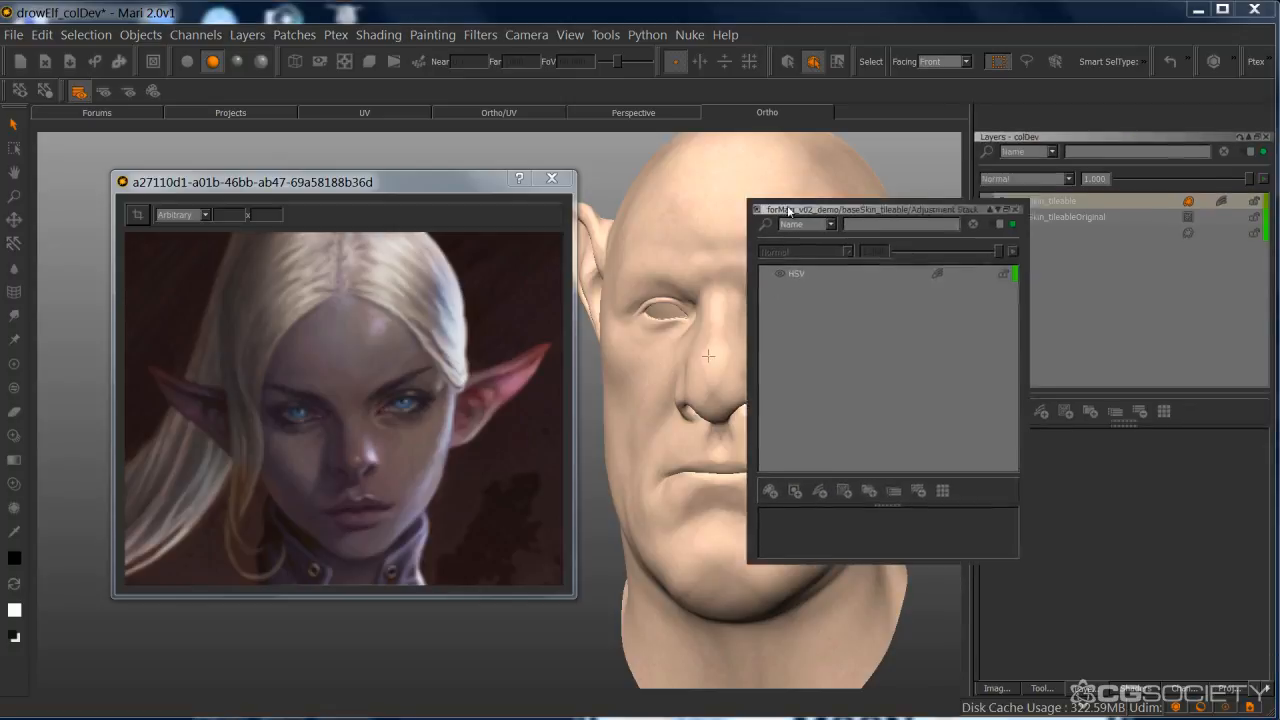
{"action": "left_click_drag", "start_coordinate": [789, 210], "coordinate": [57, 278]}
{"action": "left_click", "coordinate": [96, 342]}
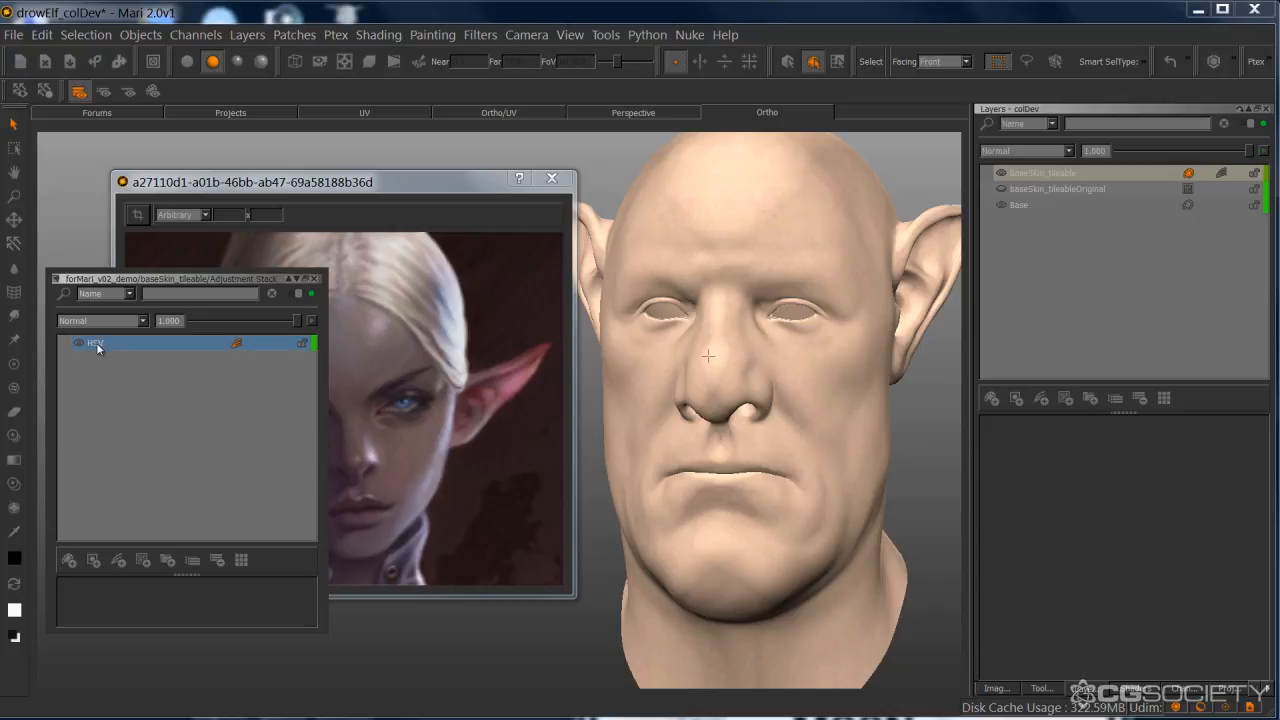
{"action": "left_click_drag", "start_coordinate": [189, 575], "coordinate": [187, 486]}
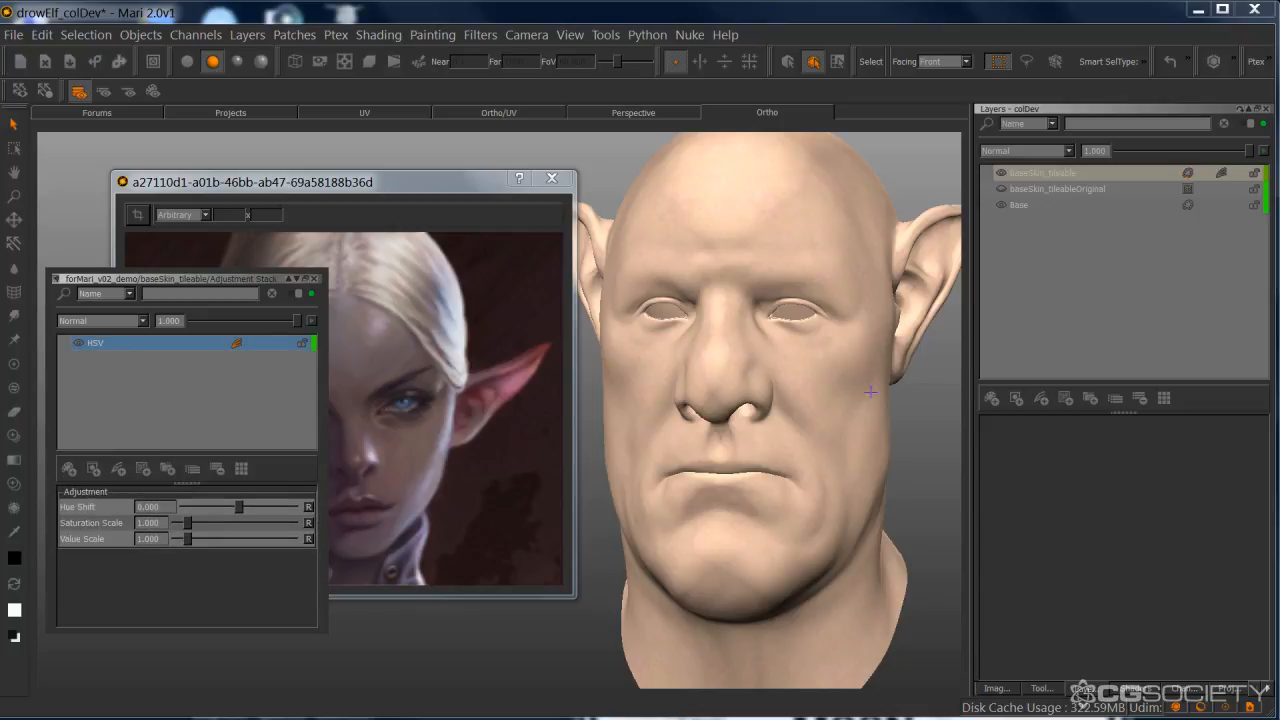
- Set the HSV adjustment's hue shift to -123.7, saturation scale to 0.25 and value scale to 0.538
{"action": "left_click", "coordinate": [1044, 174]}
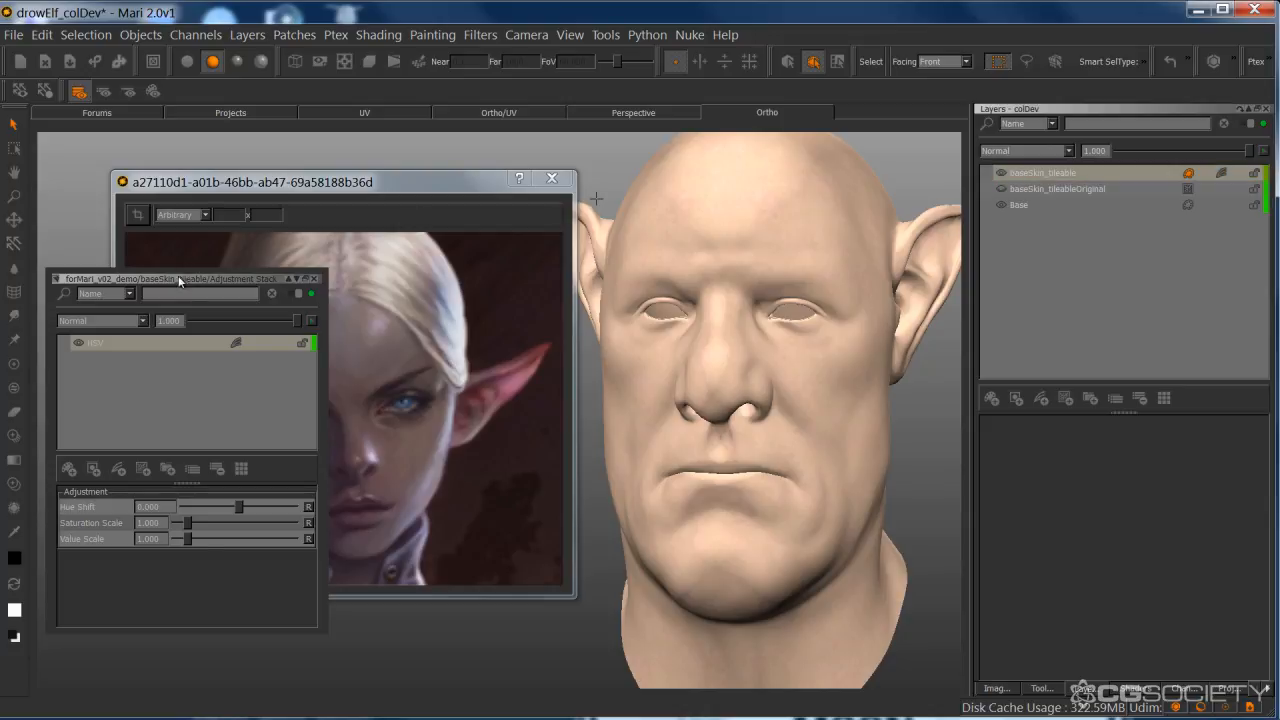
{"action": "left_click", "coordinate": [189, 343]}
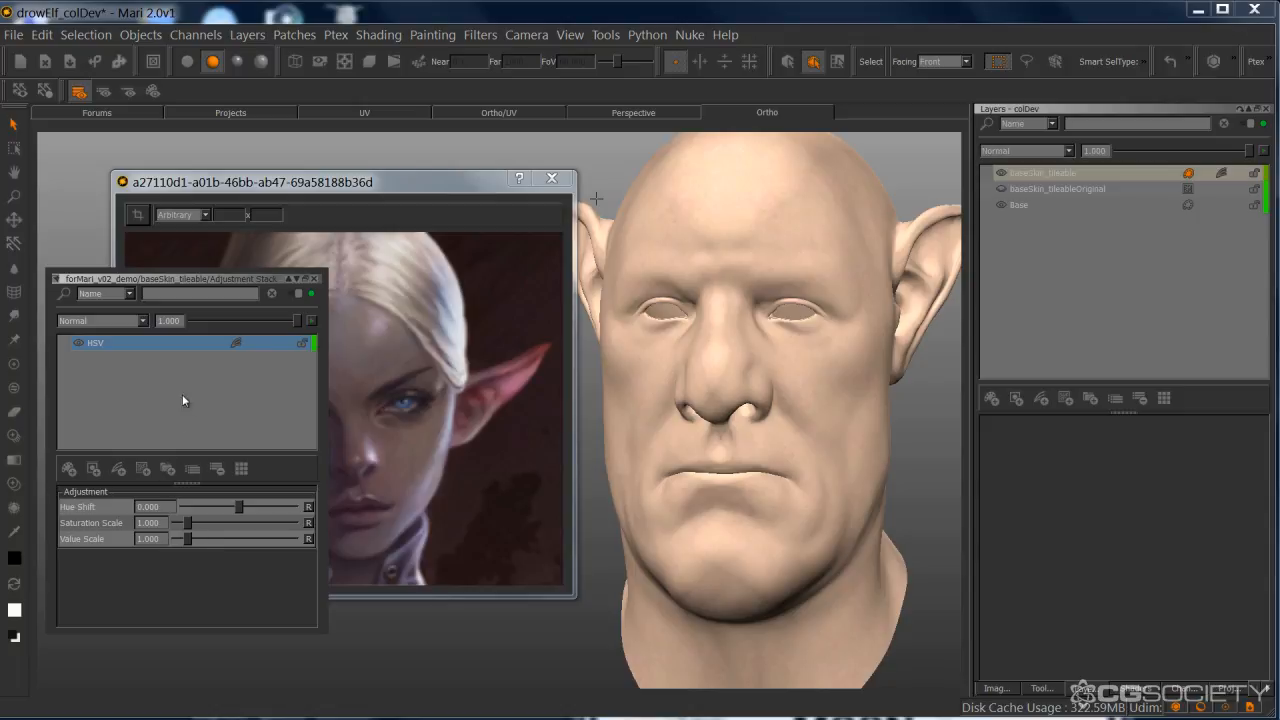
{"action": "left_click", "coordinate": [122, 344]}
{"action": "left_click", "coordinate": [166, 507]}
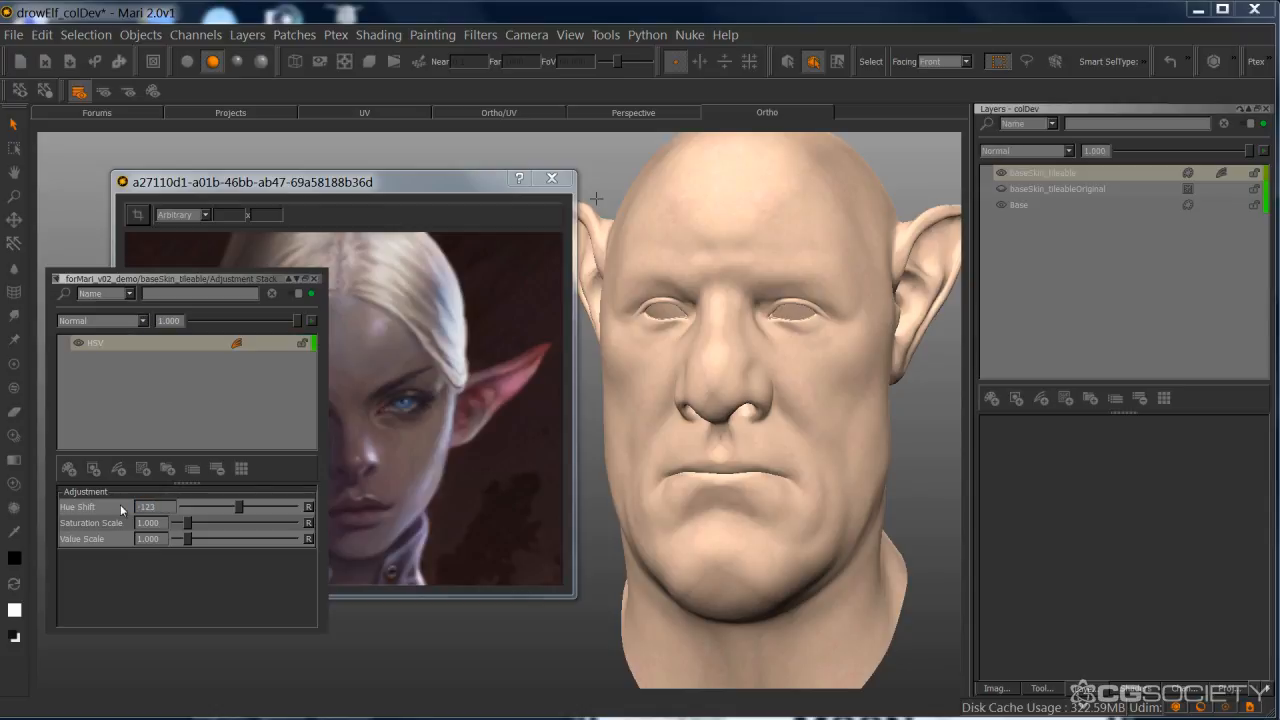
{"action": "key", "text": "Return"}
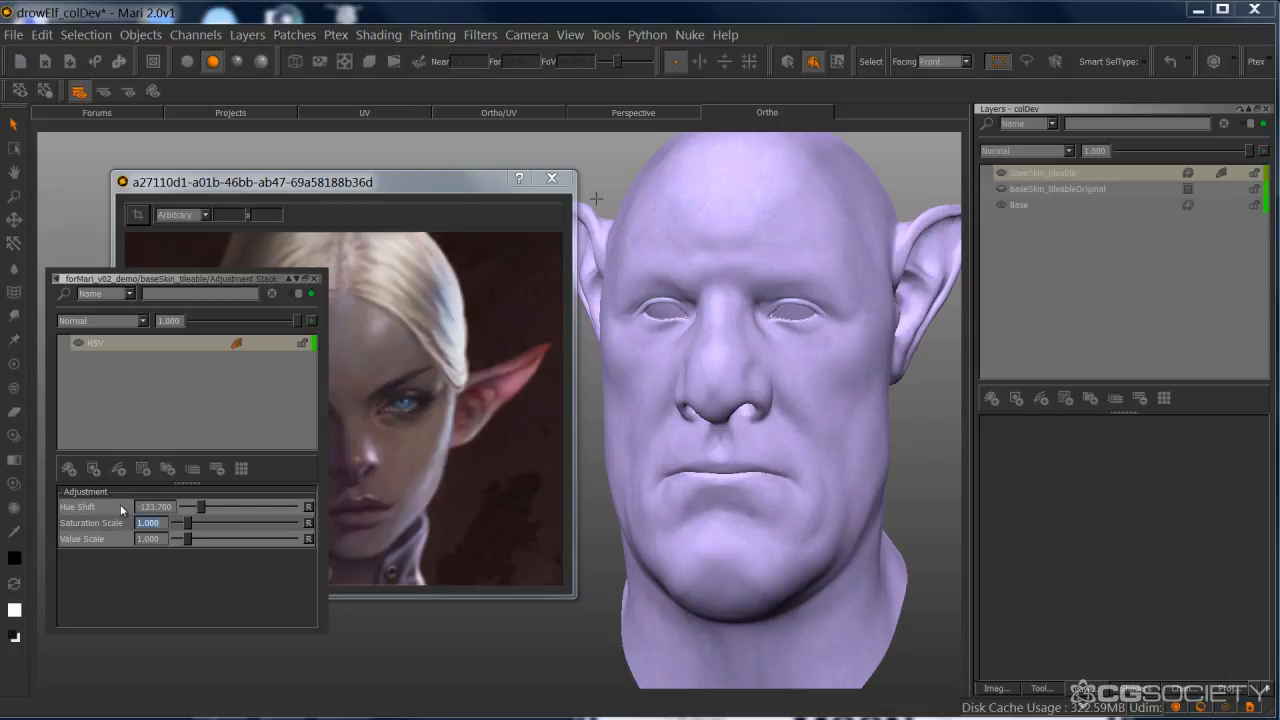
{"action": "type", "text": ".25"}
{"action": "key", "text": "Return"}
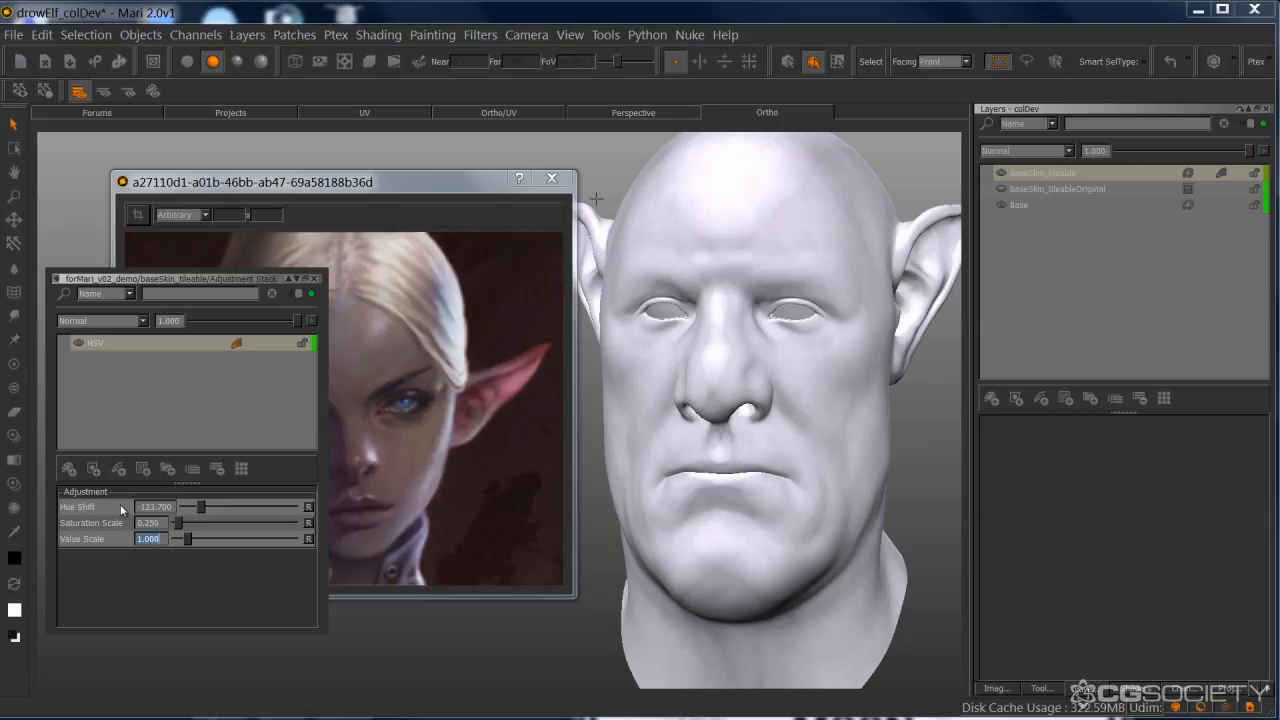
{"action": "type", "text": ".538"}
{"action": "key", "text": "Return"}
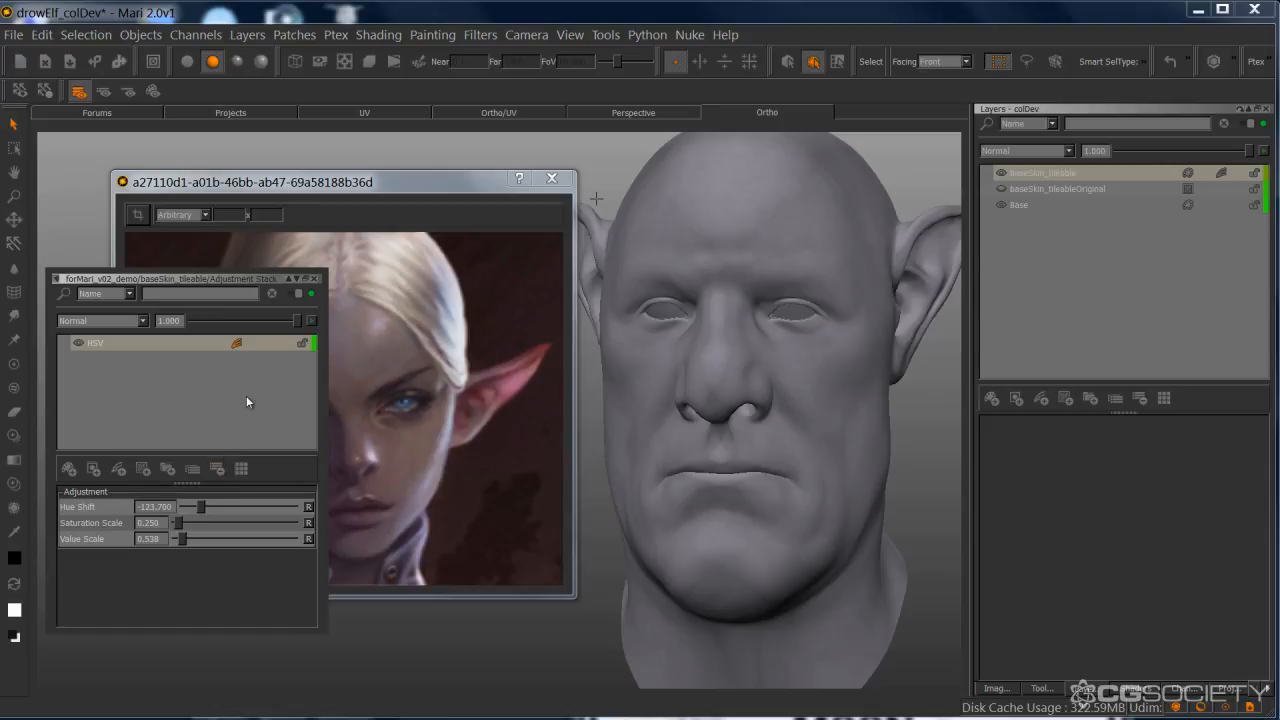
- Compare the recoloured skin with the reference under flat lighting and return to basic lighting
{"action": "left_click", "coordinate": [187, 343]}
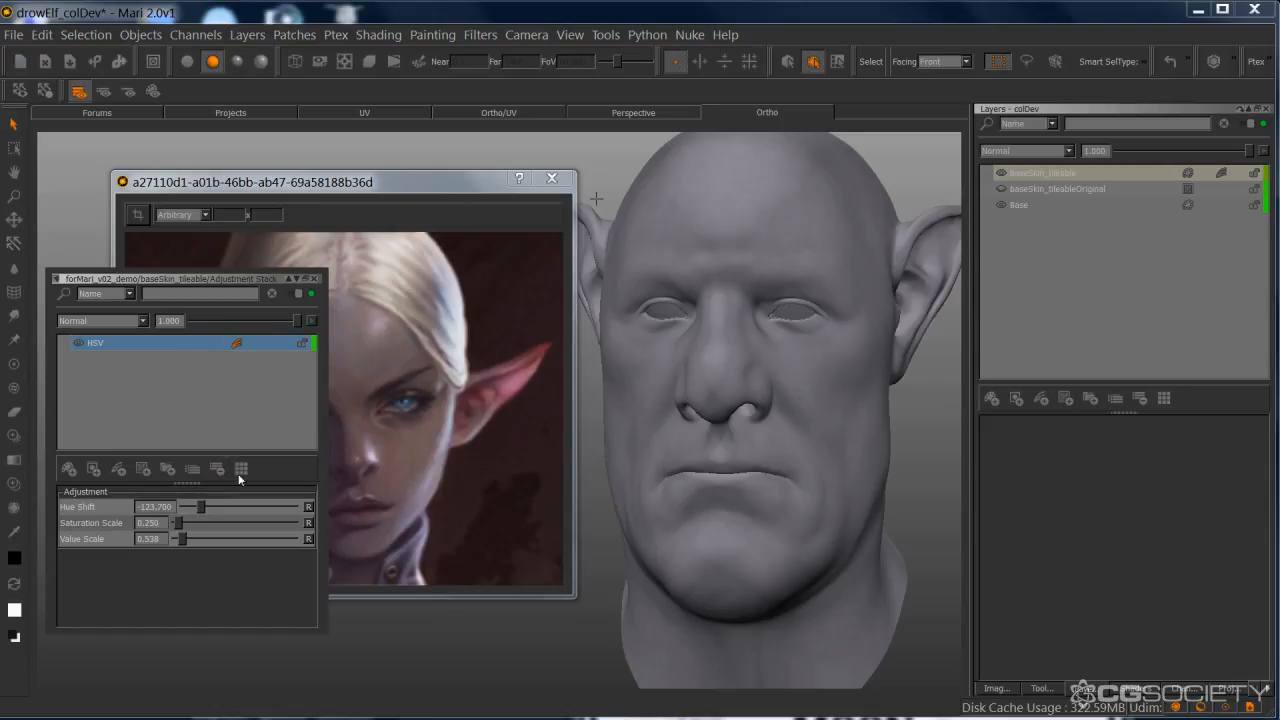
{"action": "left_click", "coordinate": [187, 61]}
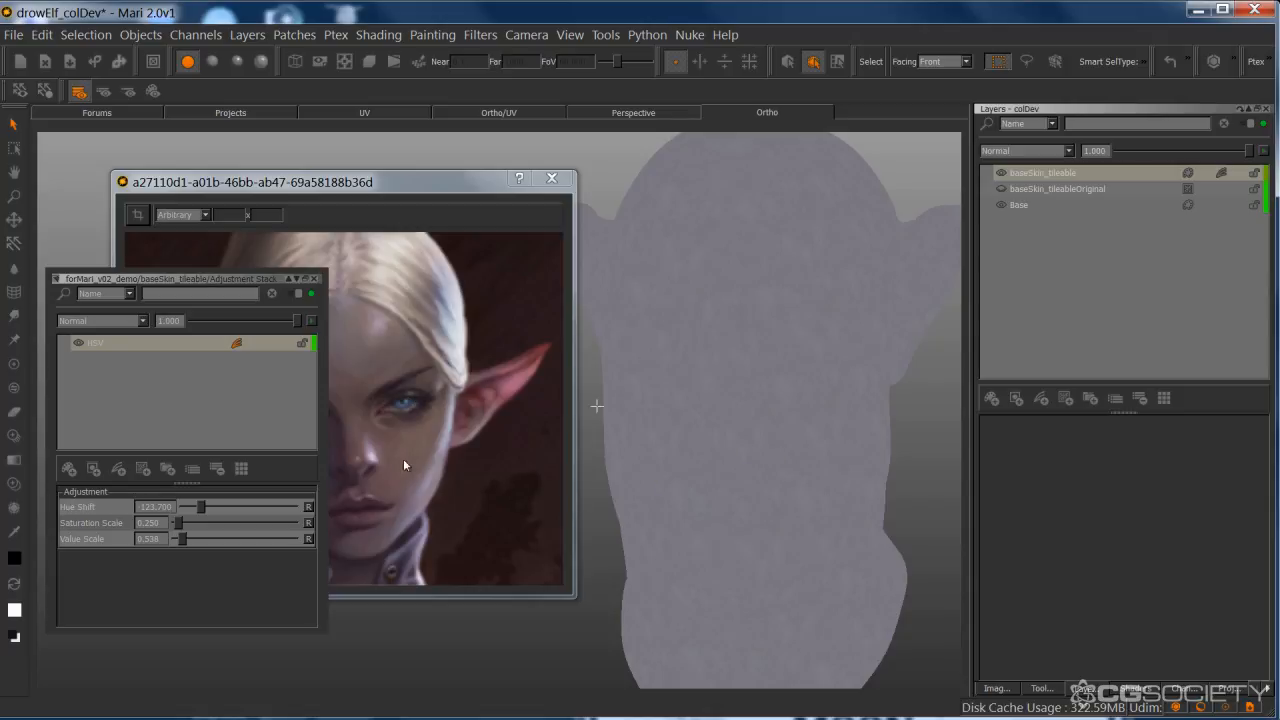
{"action": "left_click", "coordinate": [213, 62]}
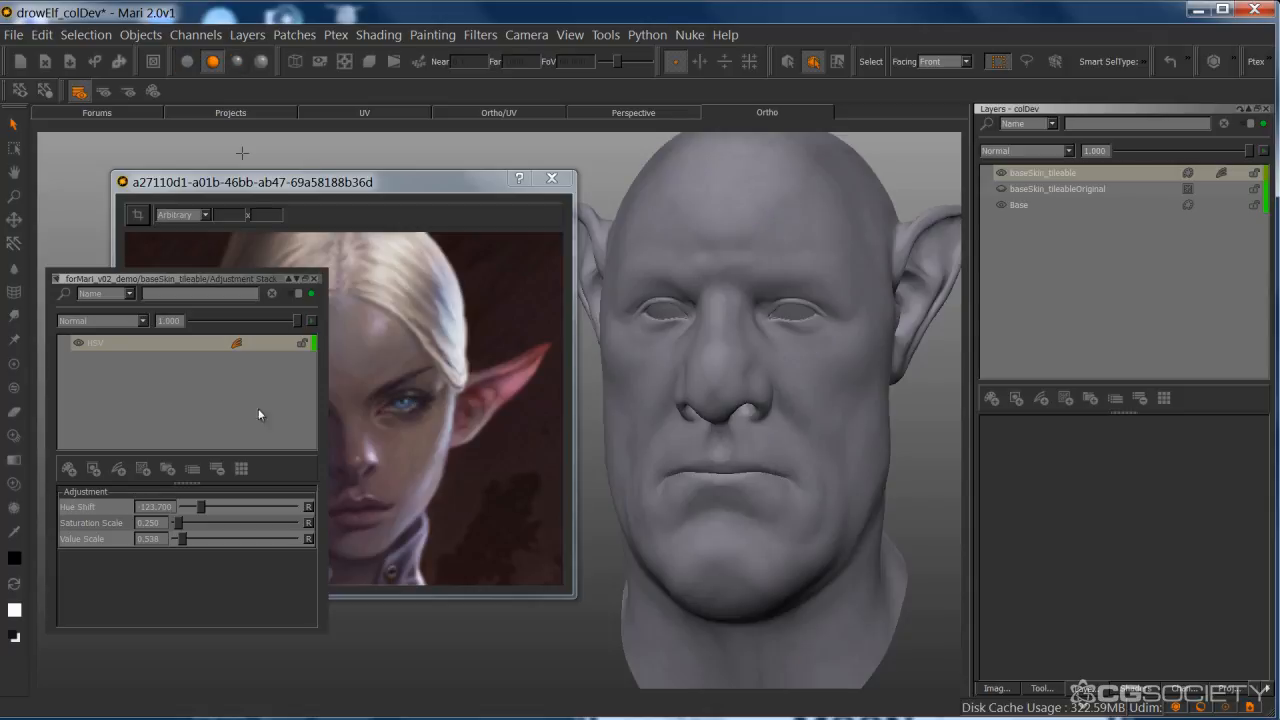
- Add a Levels adjustment above HSV with input white 0.802, mid 0.505 and black 0.324
{"action": "left_click", "coordinate": [111, 343]}
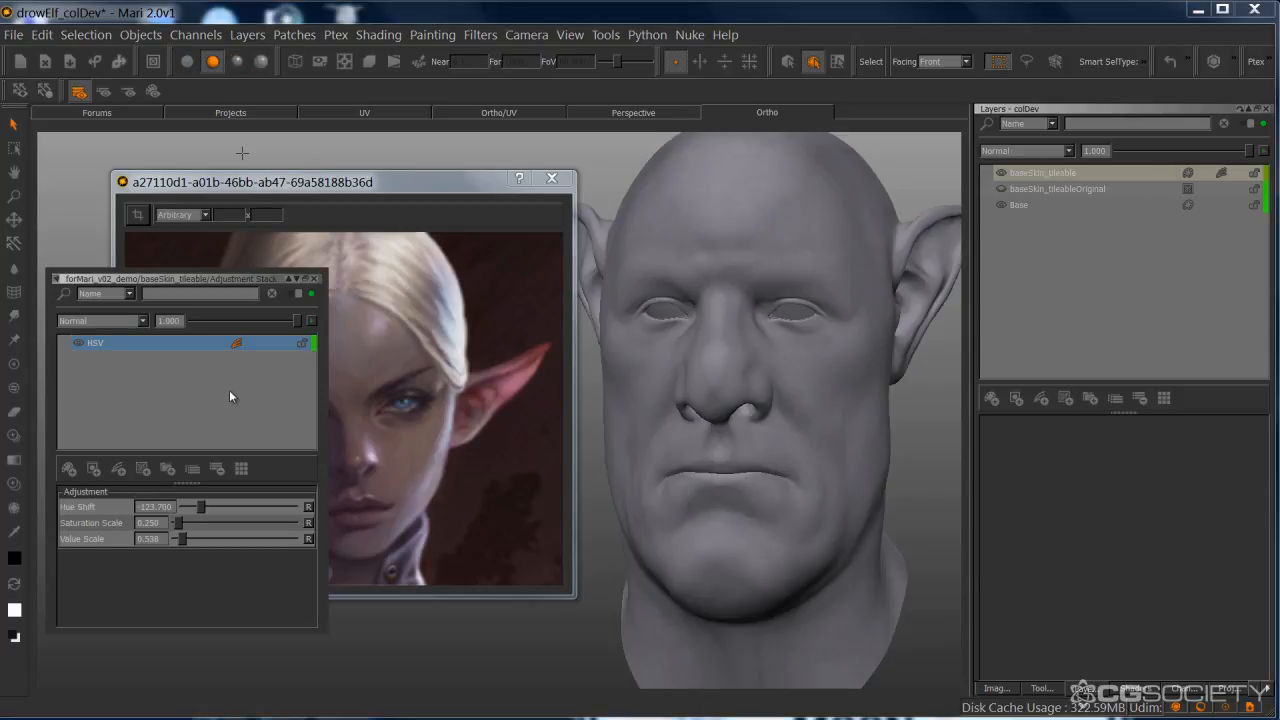
{"action": "left_click", "coordinate": [118, 470]}
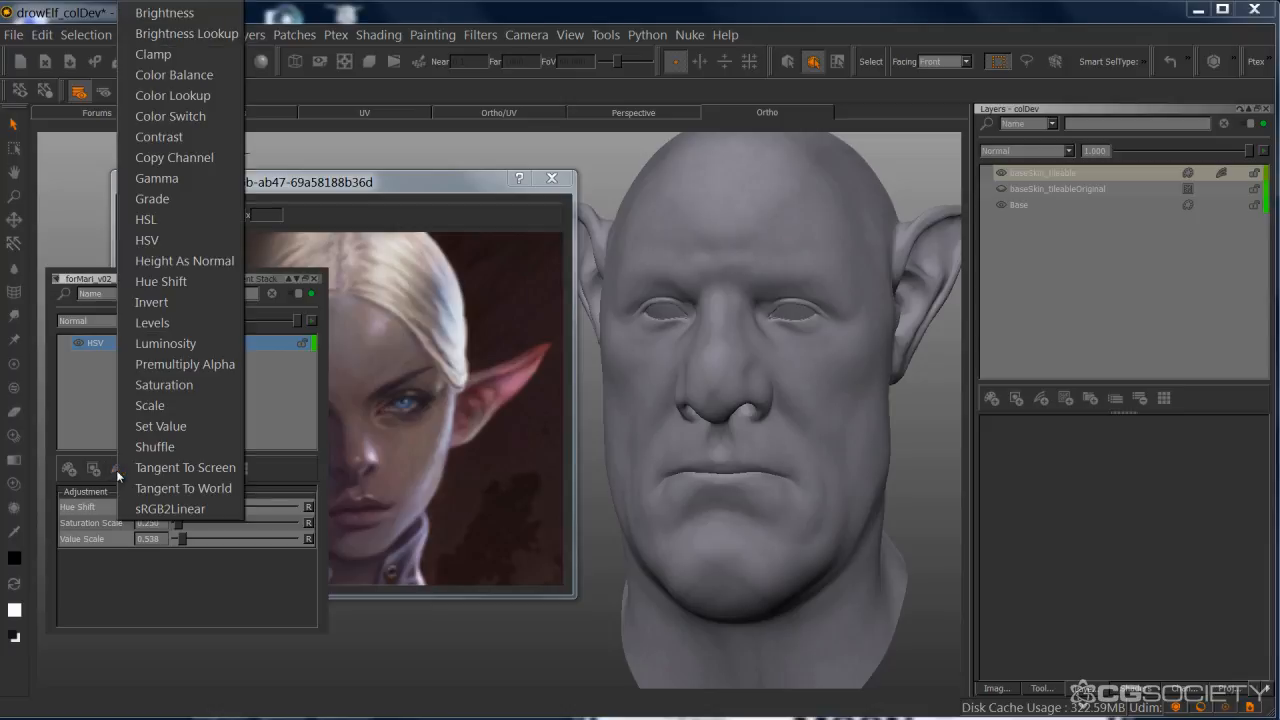
{"action": "left_click", "coordinate": [150, 326]}
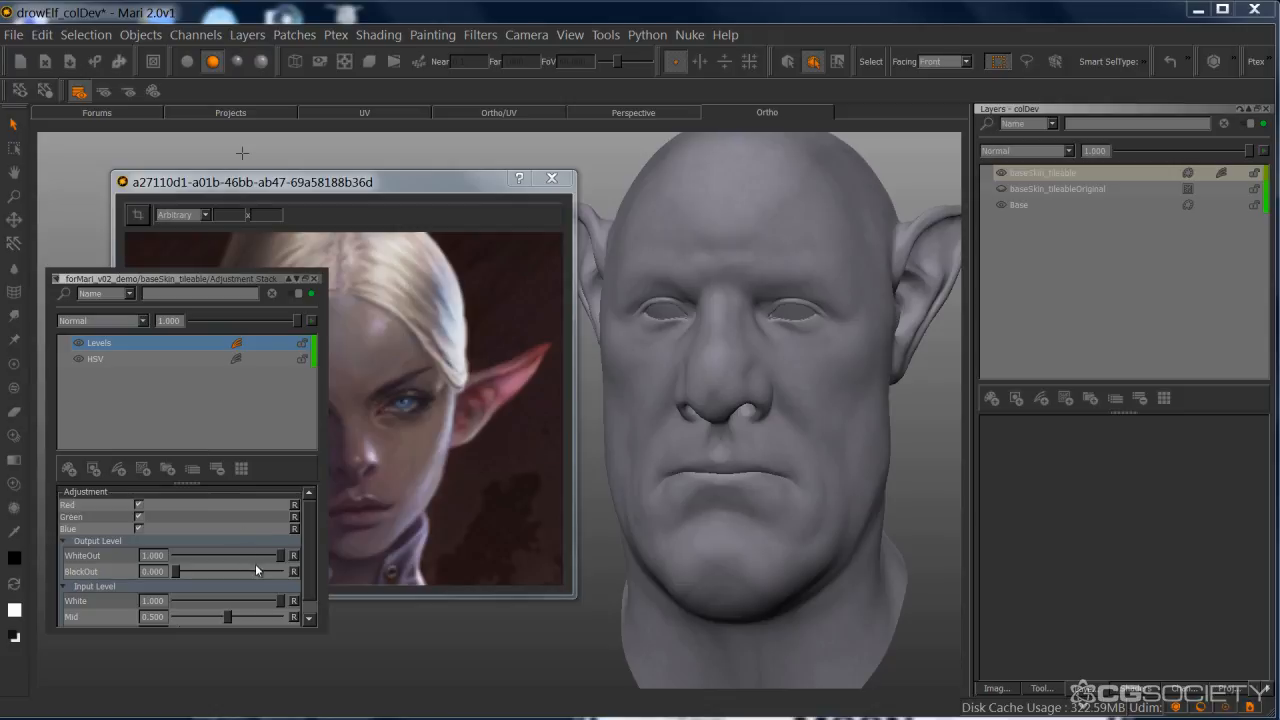
{"action": "left_click_drag", "start_coordinate": [311, 547], "coordinate": [311, 590]}
{"action": "left_click_drag", "start_coordinate": [166, 582], "coordinate": [143, 583]}
{"action": "key", "text": "BackSpace"}
{"action": "type", "text": "0.802"}
{"action": "key", "text": "Tab"}
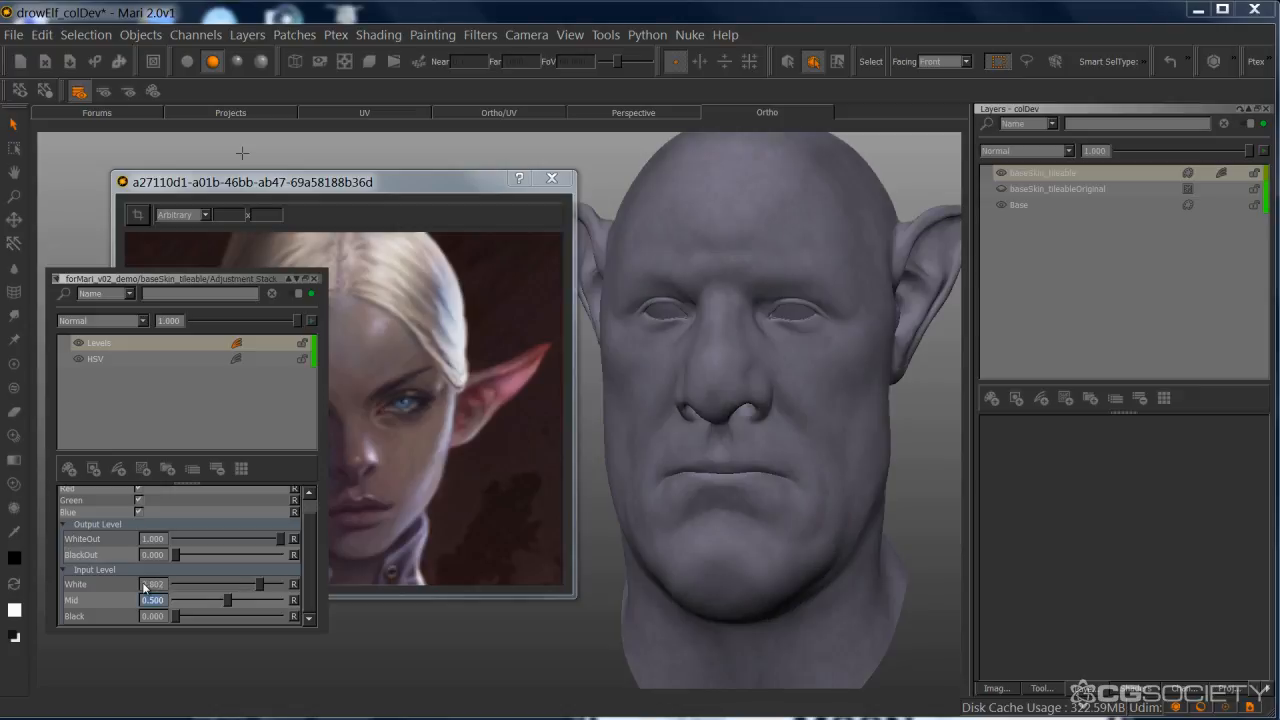
{"action": "type", "text": "0.505"}
{"action": "key", "text": "Tab"}
{"action": "type", "text": "0.324"}
{"action": "key", "text": "Return"}
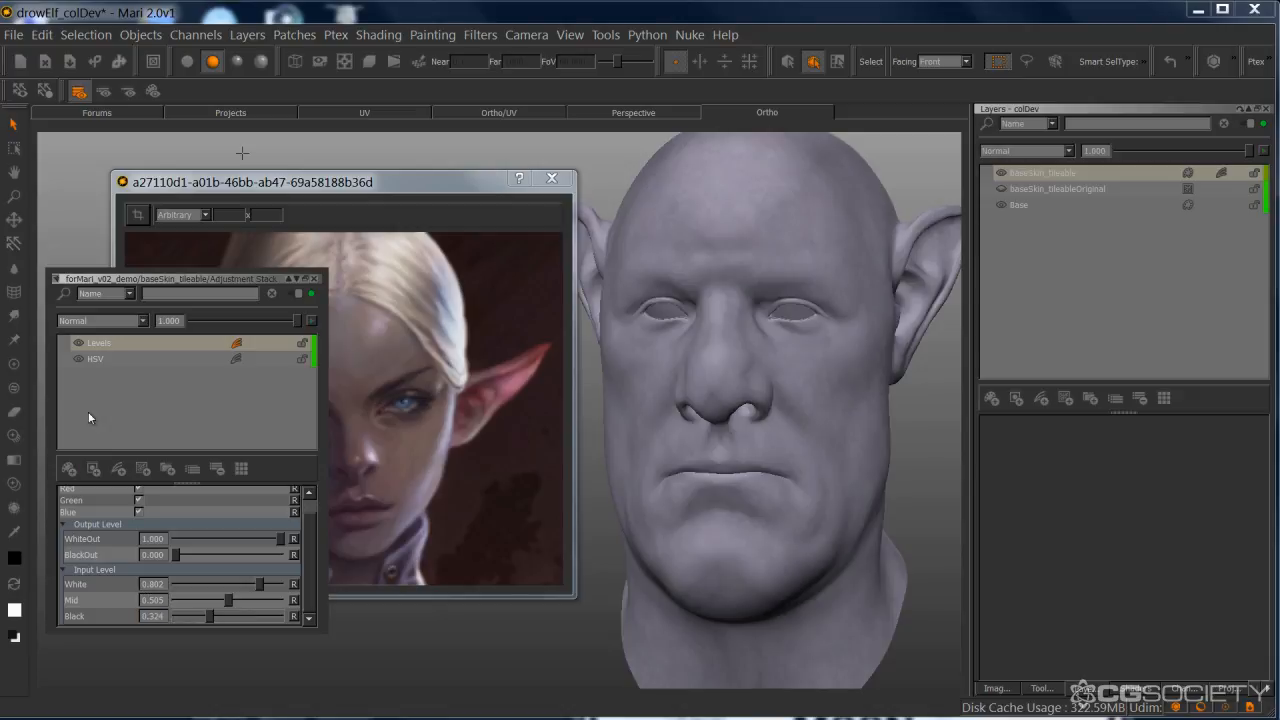
- Add a Color Balance adjustment above Levels and set its midtones yellow/blue to -0.078
{"action": "left_click", "coordinate": [135, 345]}
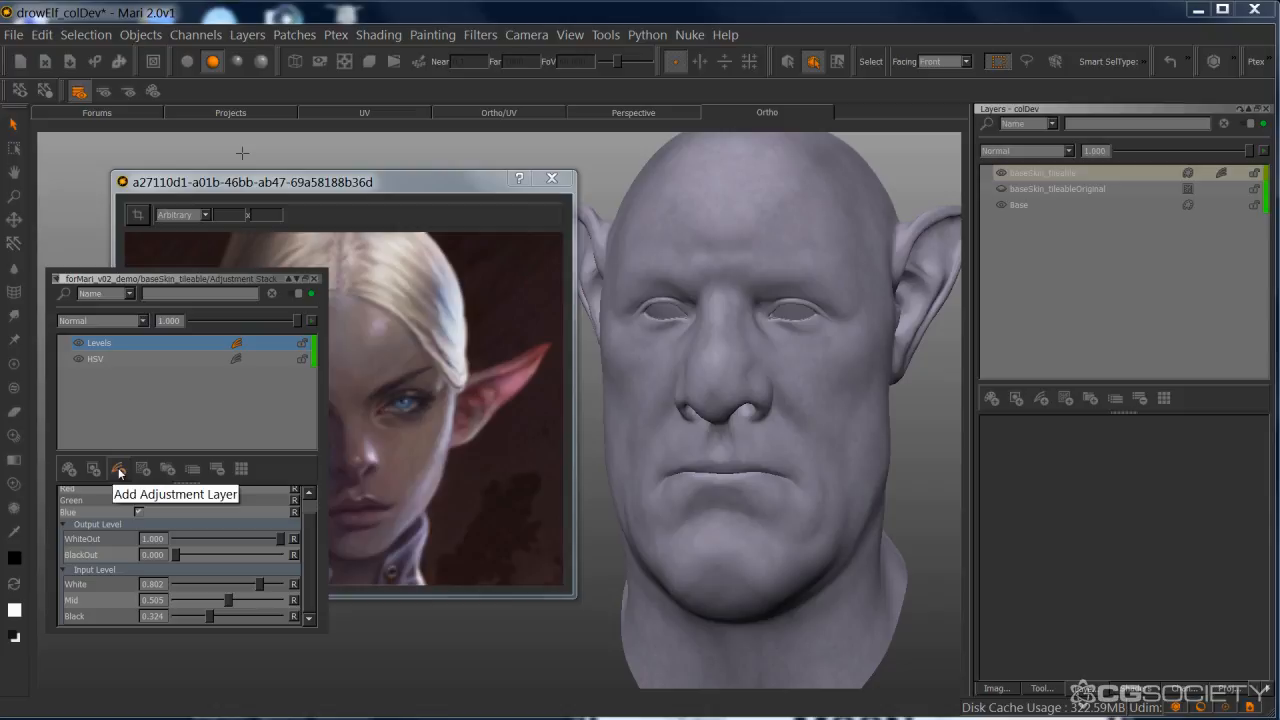
{"action": "left_click", "coordinate": [118, 468]}
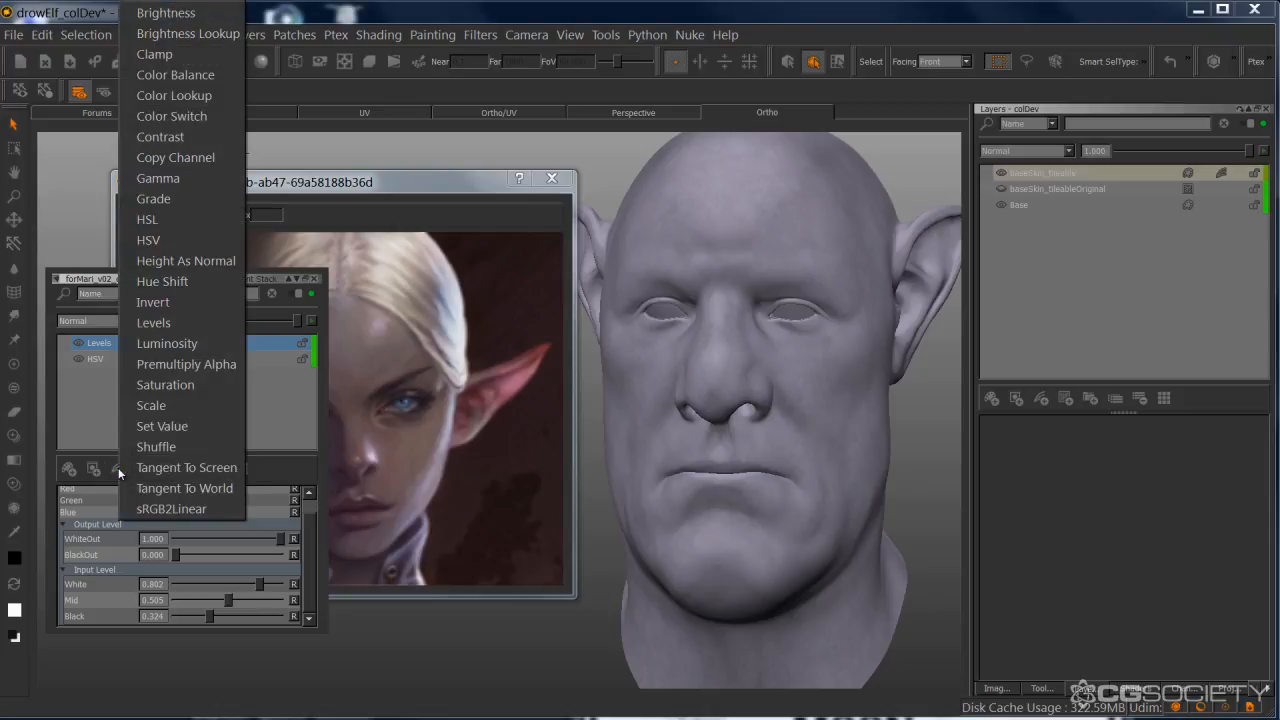
{"action": "left_click", "coordinate": [168, 76]}
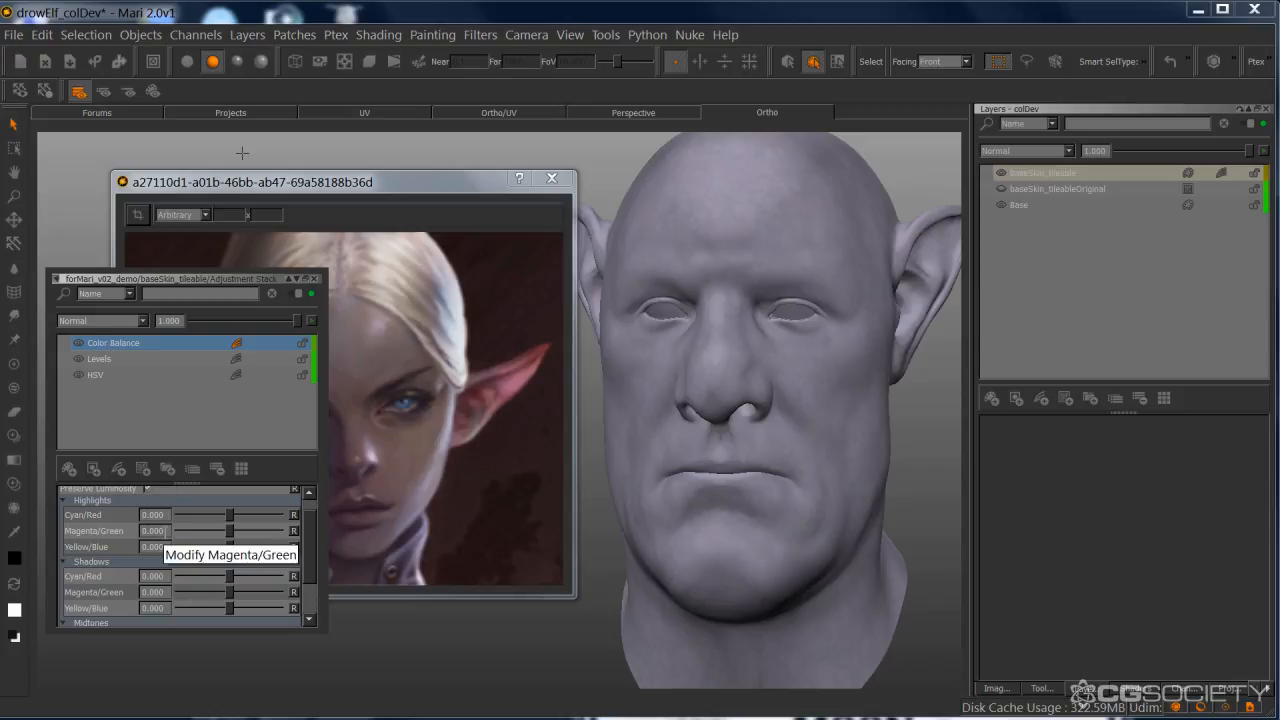
{"action": "left_click_drag", "start_coordinate": [309, 541], "coordinate": [308, 588]}
{"action": "double_click", "coordinate": [141, 616]}
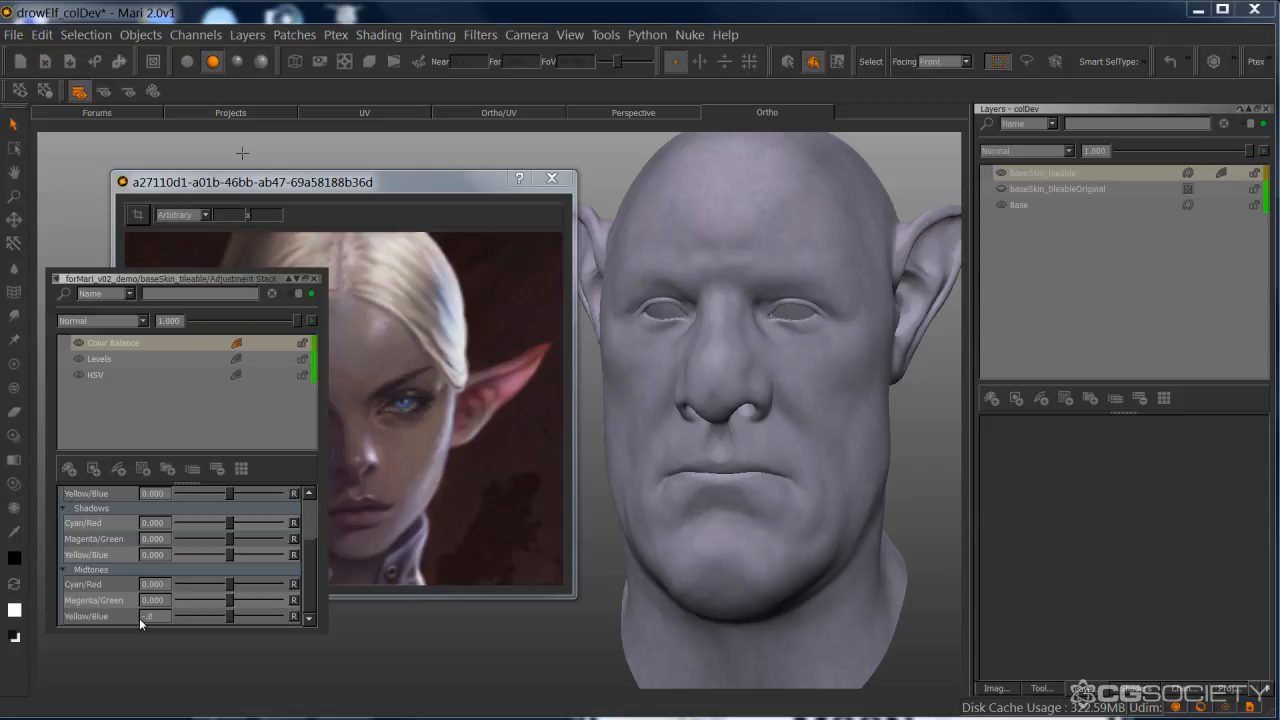
{"action": "type", "text": "8"}
{"action": "key", "text": "Return"}
- Add a Brightness adjustment at the top of the adjustment stack and set its brightness to 0.3
{"action": "left_click", "coordinate": [120, 472]}
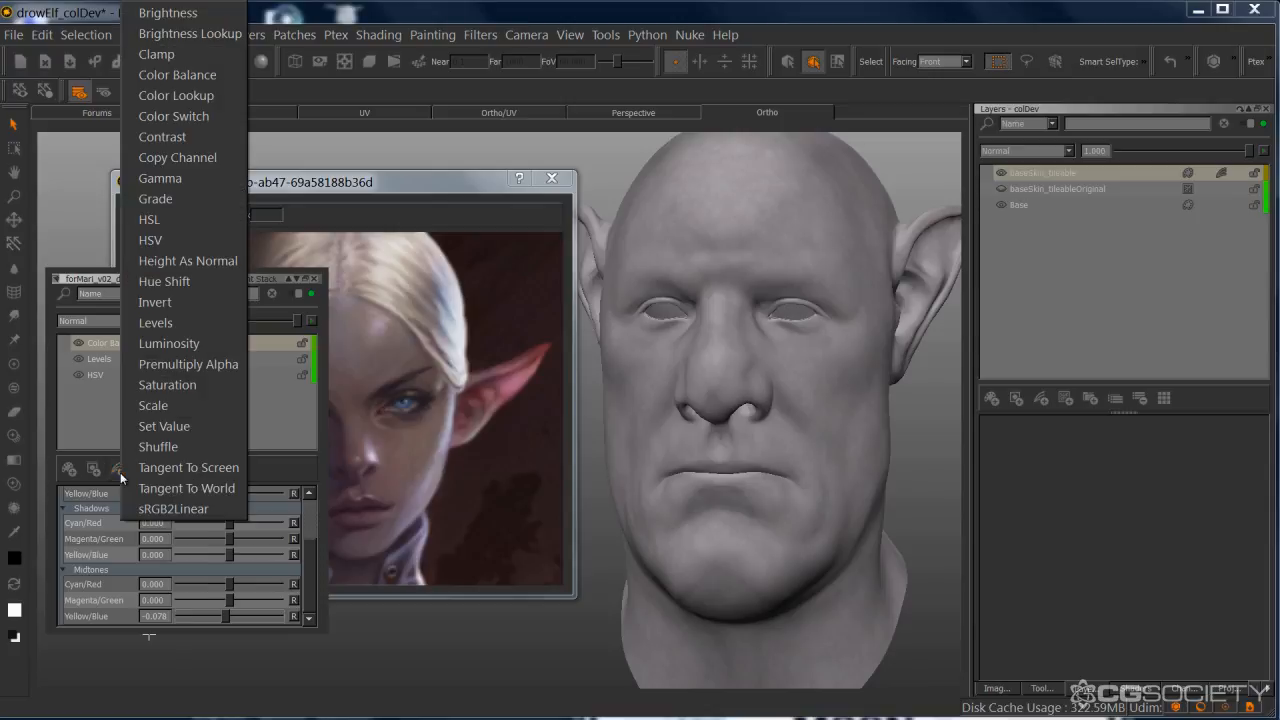
{"action": "left_click", "coordinate": [165, 13]}
{"action": "left_click_drag", "start_coordinate": [163, 508], "coordinate": [118, 505]}
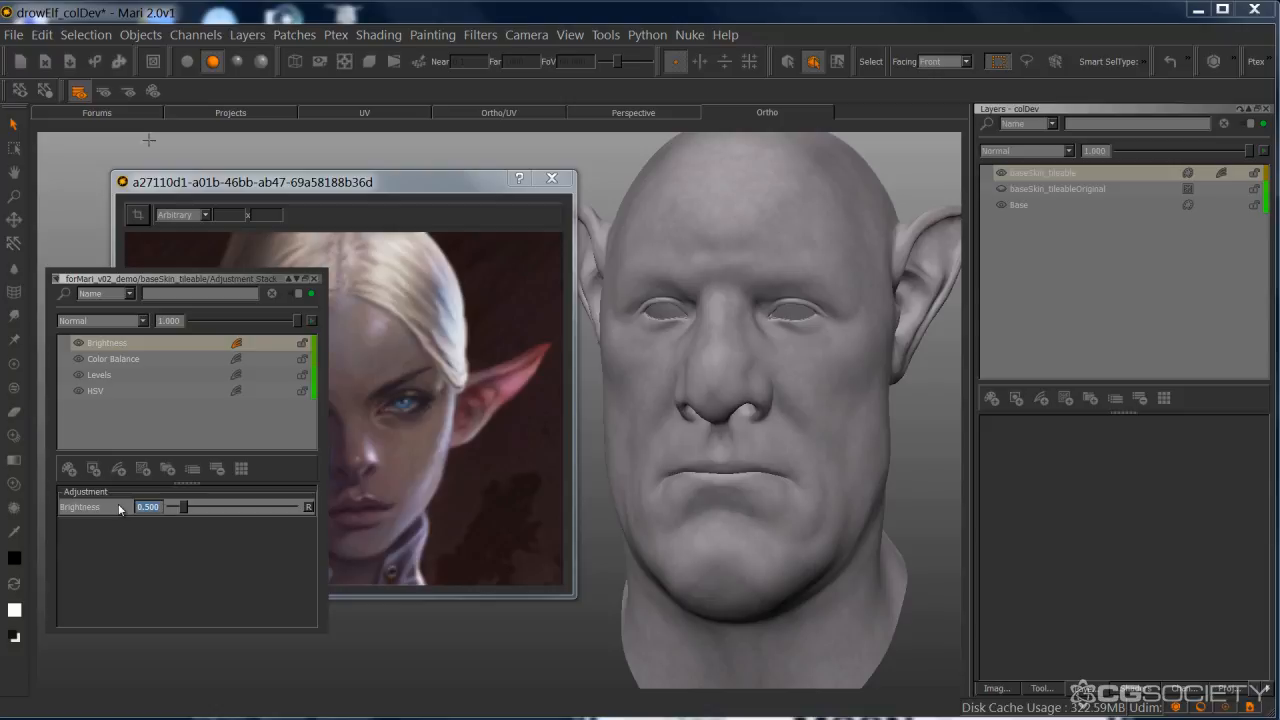
{"action": "type", "text": "0.3"}
{"action": "key", "text": "Return"}
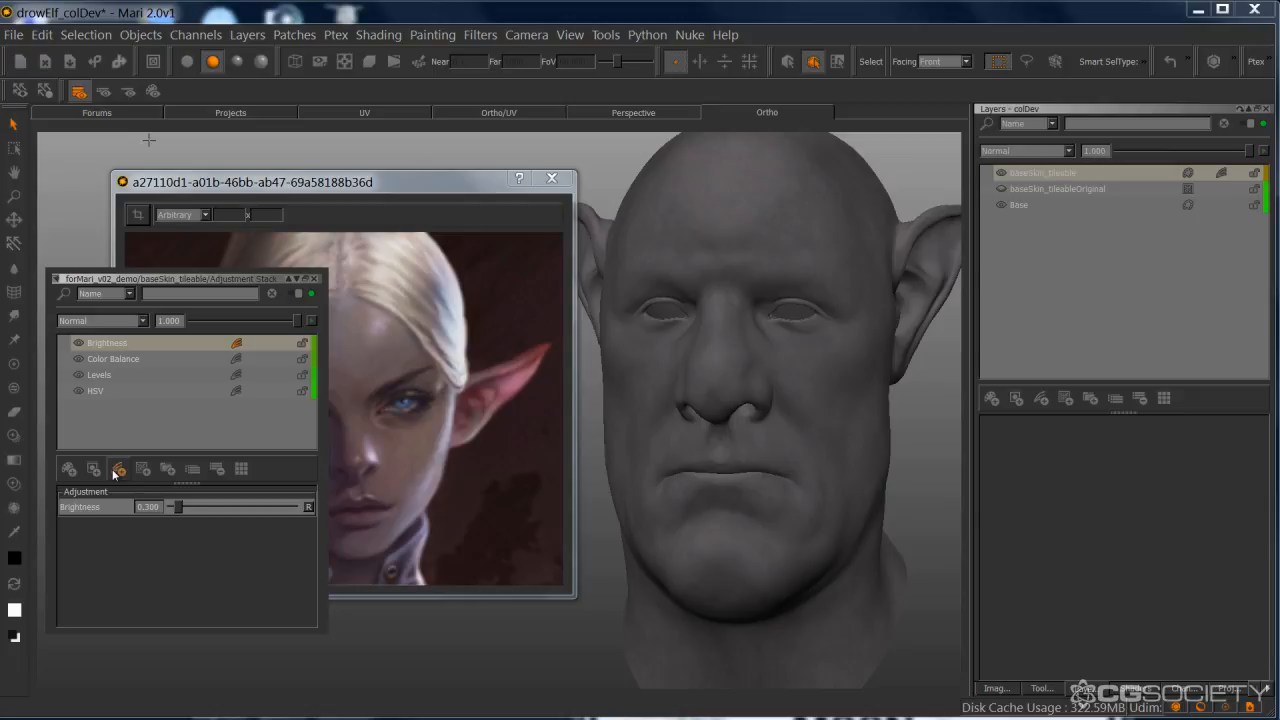
- Add a Saturation adjustment at the top of the adjustment stack, set its saturation to 0.3, and close the stack
{"action": "left_click", "coordinate": [118, 470]}
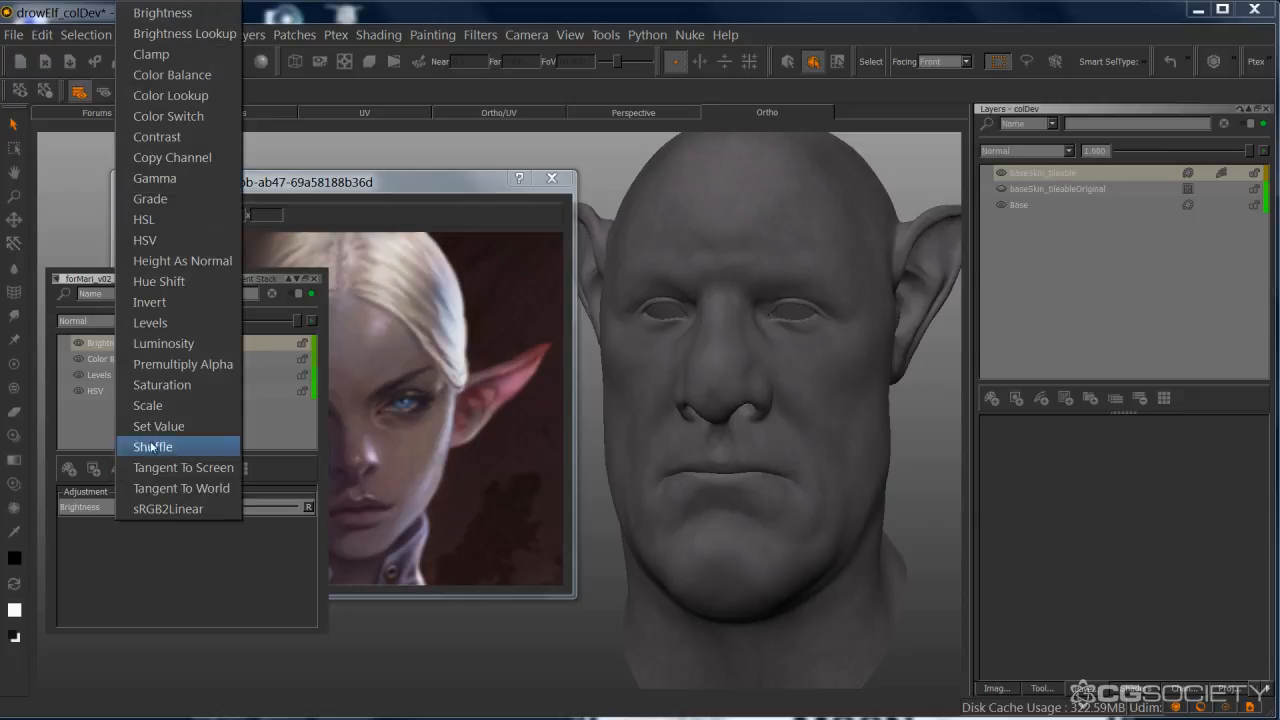
{"action": "left_click", "coordinate": [168, 384]}
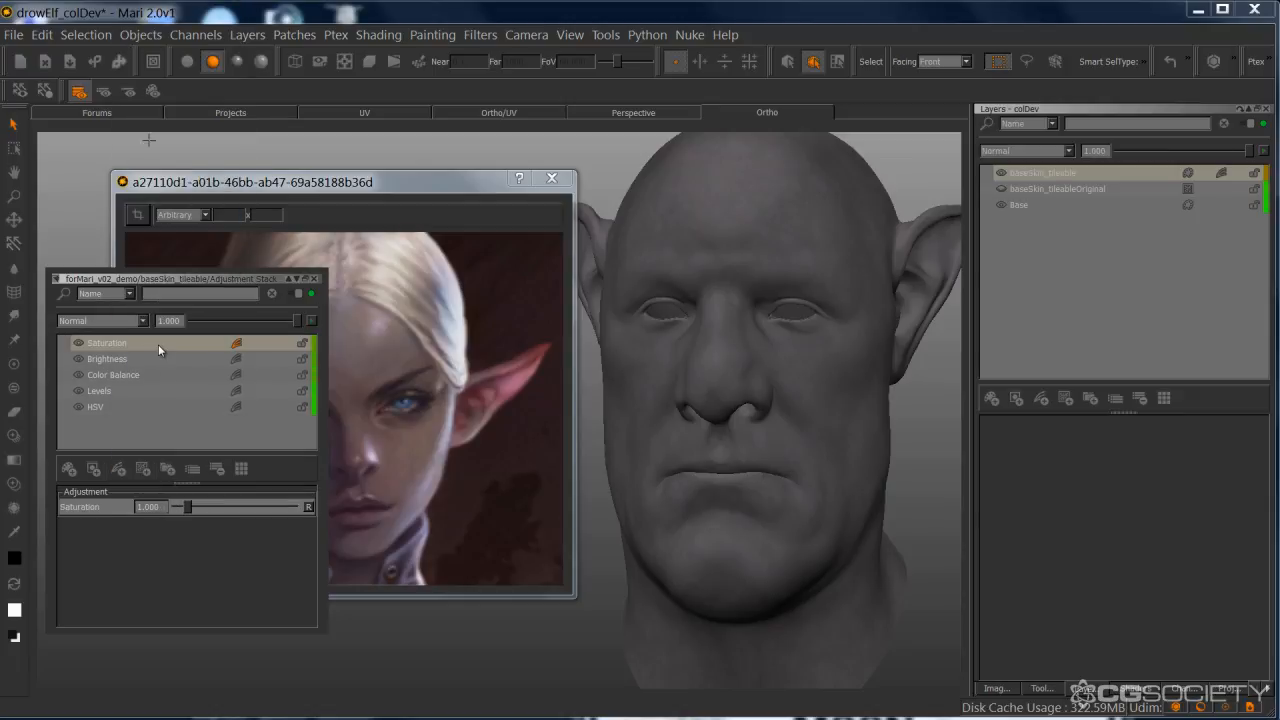
{"action": "left_click", "coordinate": [148, 507]}
{"action": "type", "text": "0.3"}
{"action": "key", "text": "Return"}
{"action": "left_click", "coordinate": [313, 278]}
- Compare the desaturated skin with the white-haired elf reference under flat and basic lighting, placing the image beside the head
{"action": "left_click", "coordinate": [192, 66]}
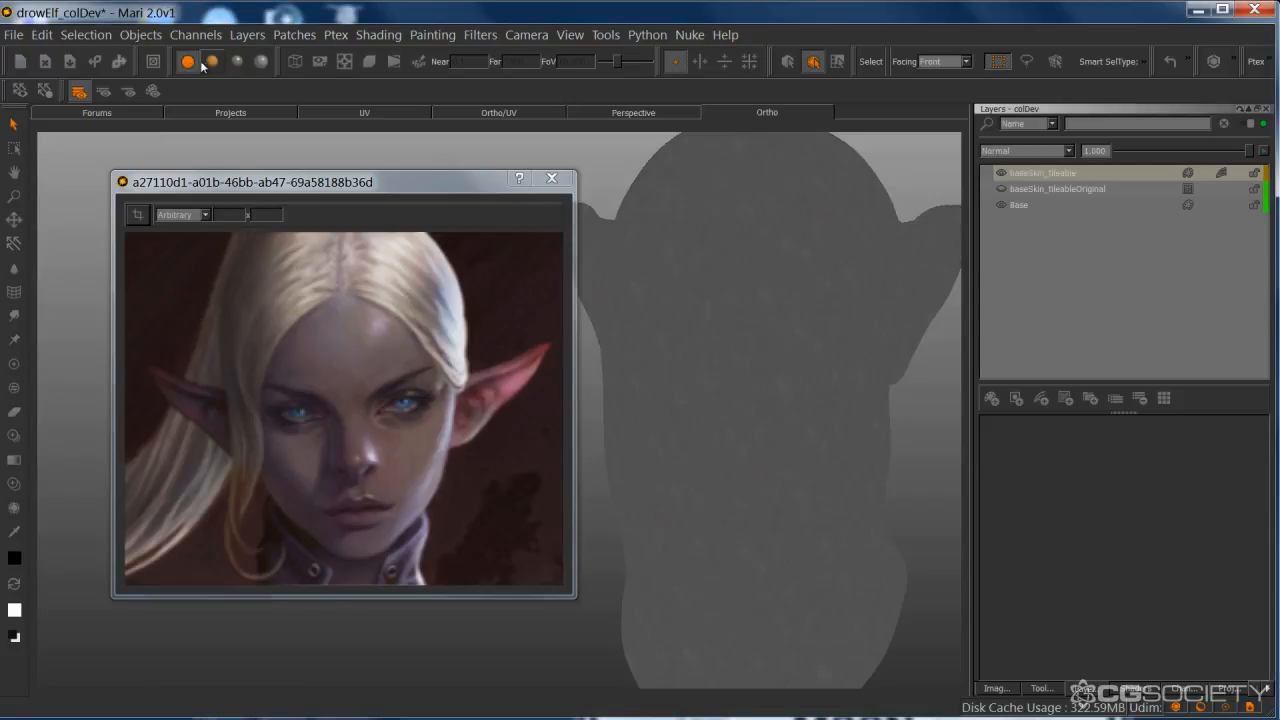
{"action": "left_click", "coordinate": [212, 65]}
{"action": "middle_click_drag", "start_coordinate": [858, 480], "coordinate": [852, 520], "text": "alt"}
{"action": "right_click_drag", "start_coordinate": [684, 514], "coordinate": [736, 520], "text": "alt"}
{"action": "left_click_drag", "start_coordinate": [744, 516], "coordinate": [700, 515], "text": "alt"}
{"action": "right_click_drag", "start_coordinate": [700, 515], "coordinate": [652, 509], "text": "alt"}
{"action": "middle_click_drag", "start_coordinate": [674, 506], "coordinate": [732, 503], "text": "alt"}
{"action": "left_click_drag", "start_coordinate": [374, 181], "coordinate": [301, 174]}
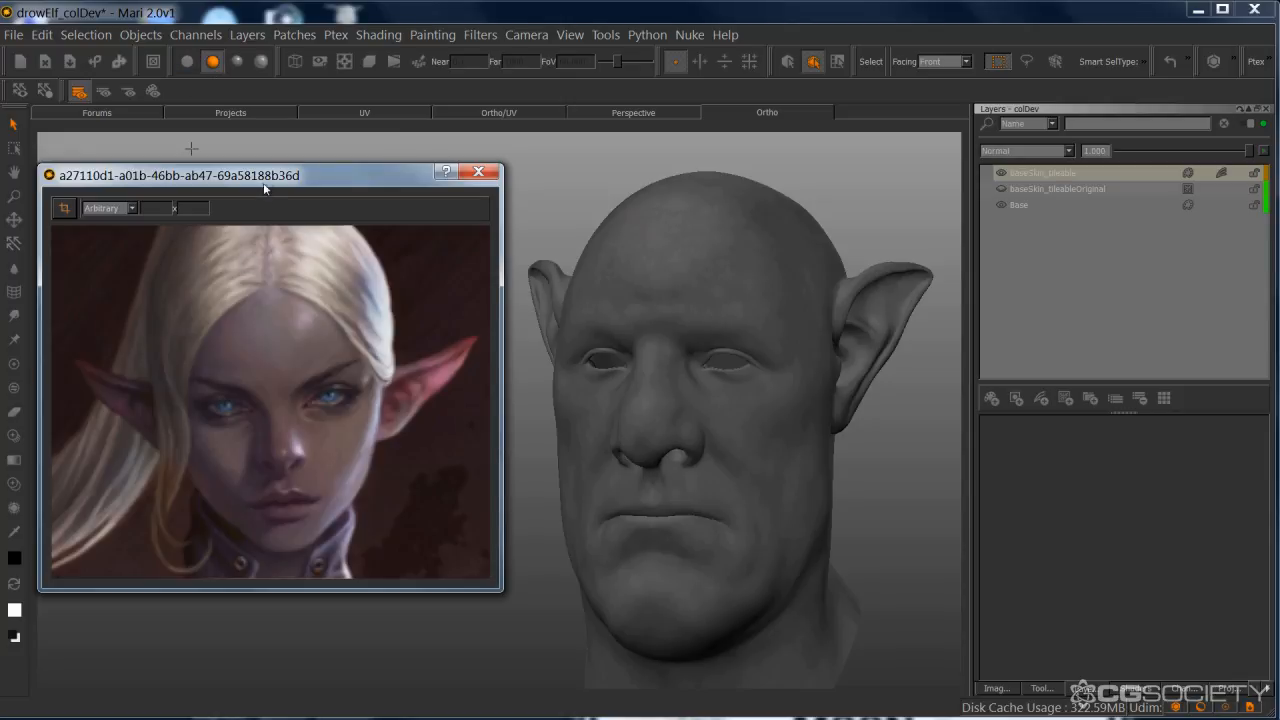
{"action": "left_click_drag", "start_coordinate": [265, 188], "coordinate": [288, 191]}
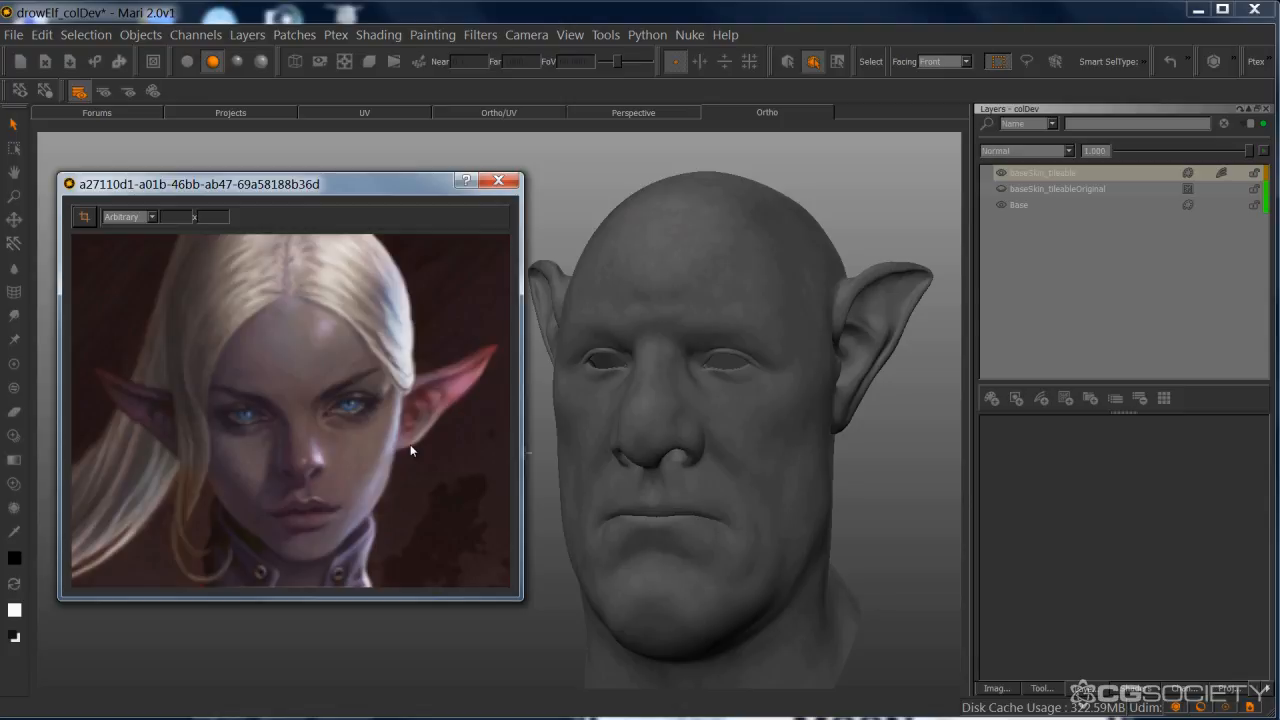
{"action": "left_click_drag", "start_coordinate": [341, 185], "coordinate": [341, 209]}
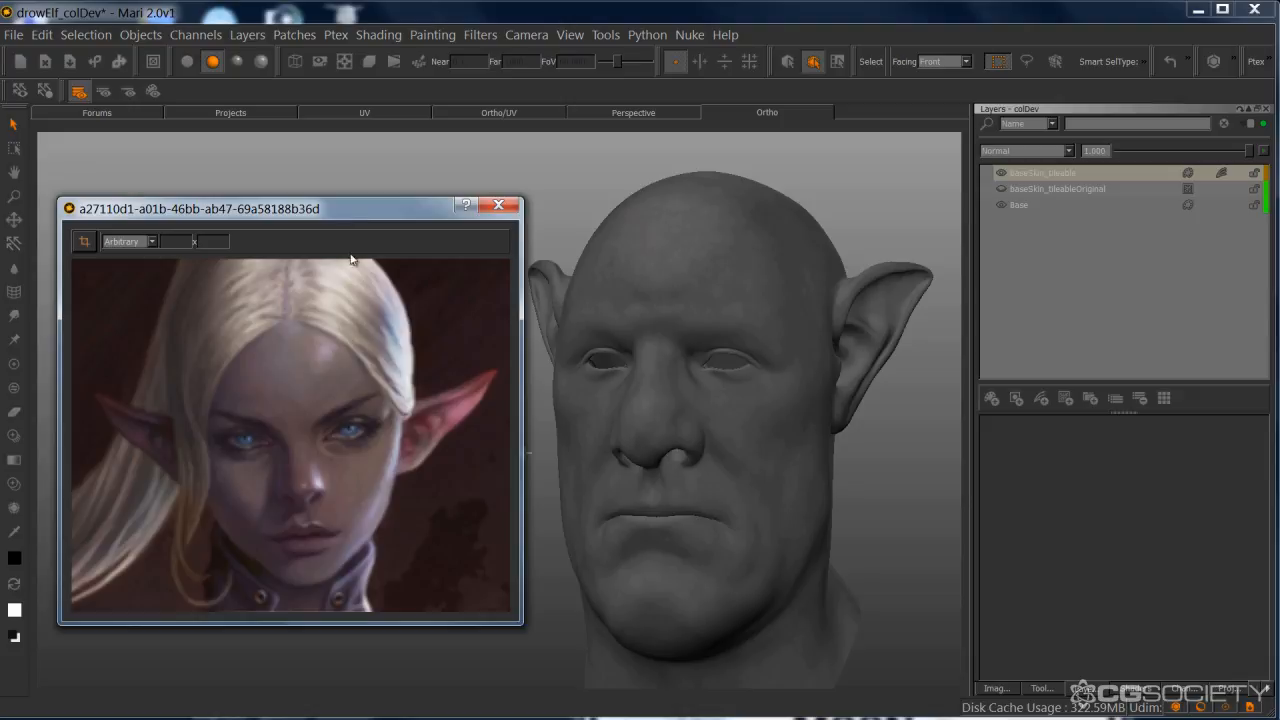
- Check the skin under flat lighting, close the elf reference image, and return to basic lighting
{"action": "left_click", "coordinate": [187, 61]}
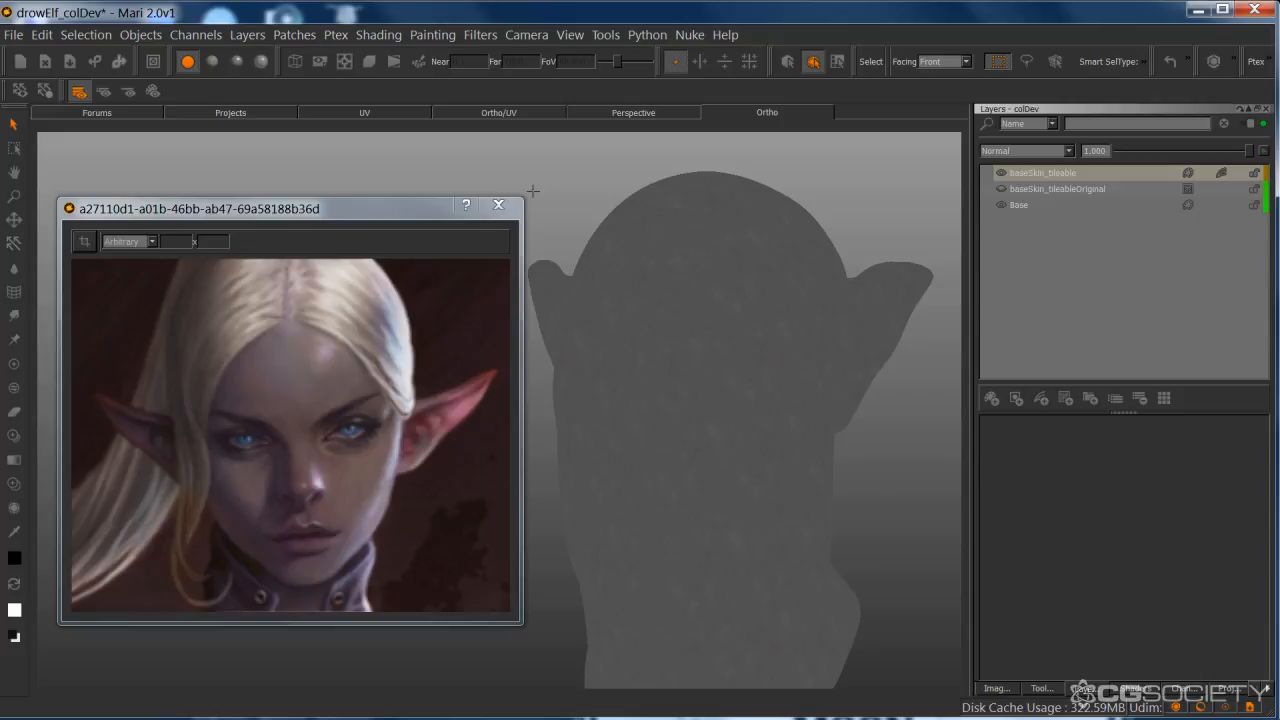
{"action": "left_click", "coordinate": [498, 204]}
{"action": "left_click", "coordinate": [212, 62]}
- Examine the skin texture up close on the elf's forehead and brow
{"action": "middle_click_drag", "start_coordinate": [542, 302], "coordinate": [382, 300], "text": "alt"}
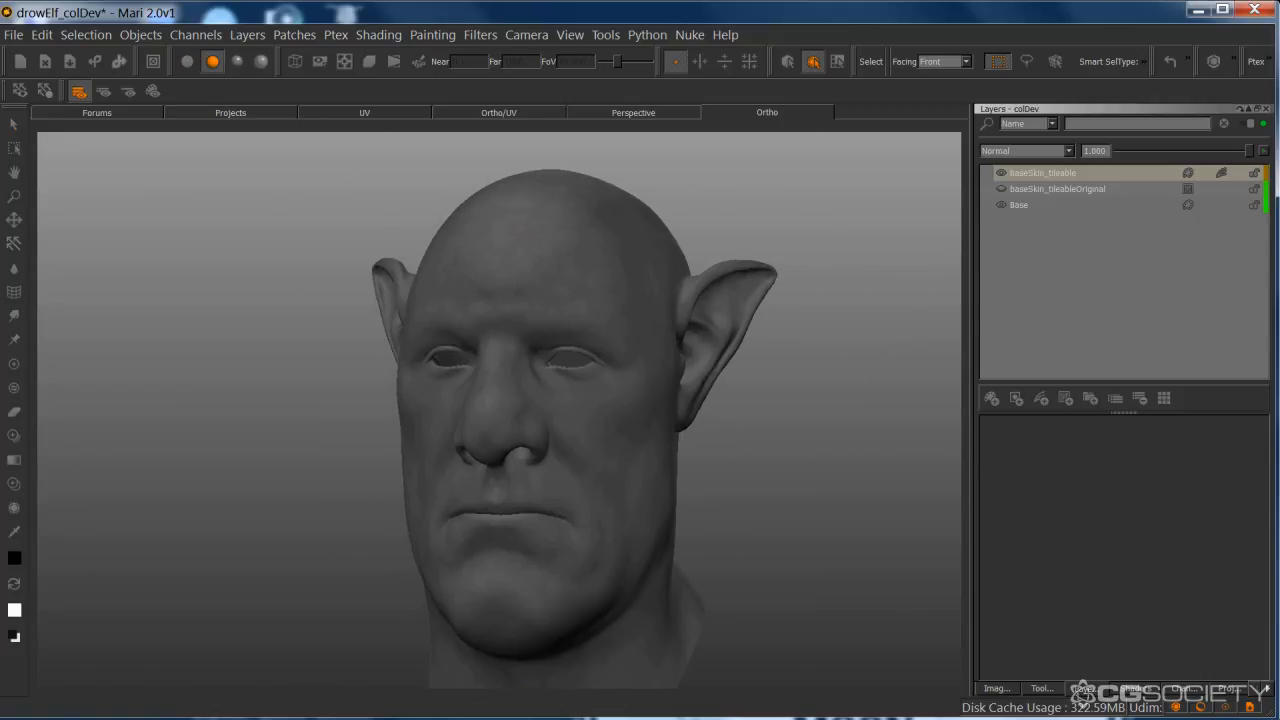
{"action": "right_click_drag", "start_coordinate": [382, 300], "coordinate": [474, 337], "text": "alt"}
{"action": "left_click_drag", "start_coordinate": [474, 337], "coordinate": [430, 346], "text": "alt"}
{"action": "mouse_move", "coordinate": [430, 346]}
{"action": "middle_mouse_down", "text": "alt"}
{"action": "mouse_move", "coordinate": [495, 366]}
{"action": "mouse_move", "coordinate": [412, 366]}
{"action": "middle_mouse_up", "text": "alt"}
{"action": "left_click_drag", "start_coordinate": [412, 366], "coordinate": [446, 362], "text": "alt"}
{"action": "right_click_drag", "start_coordinate": [446, 362], "coordinate": [425, 345], "text": "alt"}
{"action": "middle_click_drag", "start_coordinate": [425, 345], "coordinate": [592, 490], "text": "alt"}
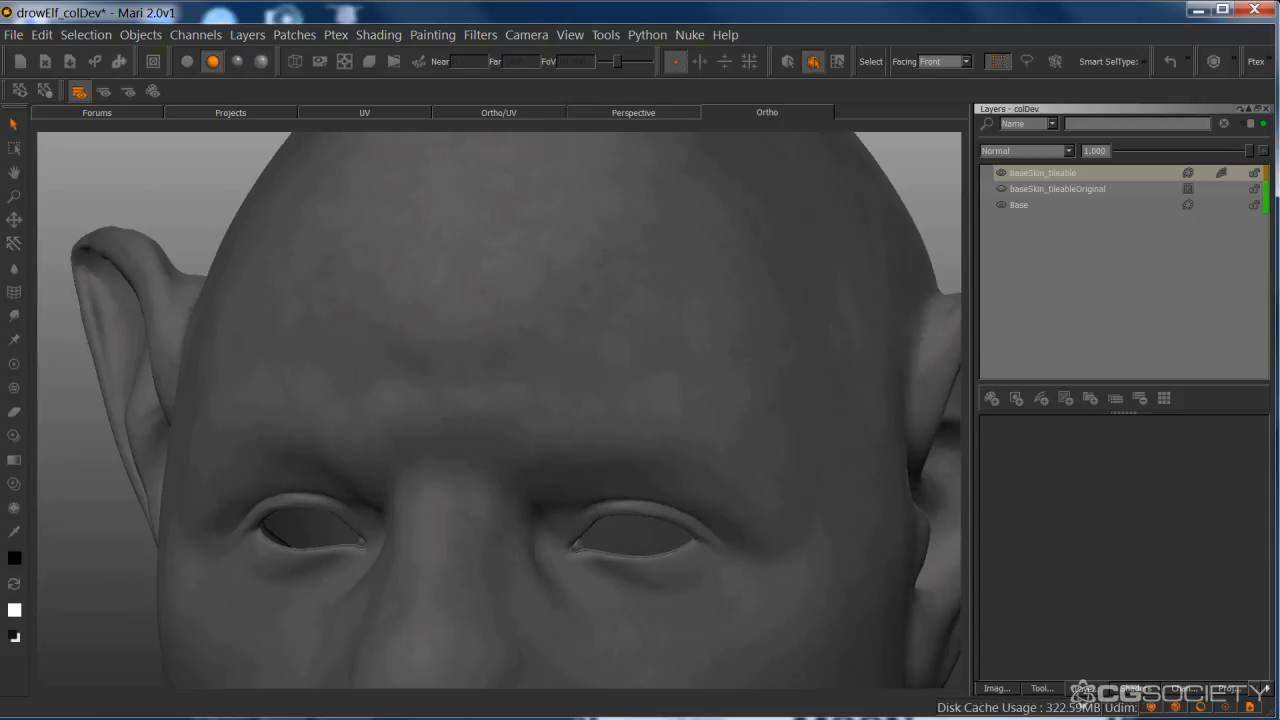
{"action": "right_click_drag", "start_coordinate": [592, 490], "coordinate": [673, 480], "text": "alt"}
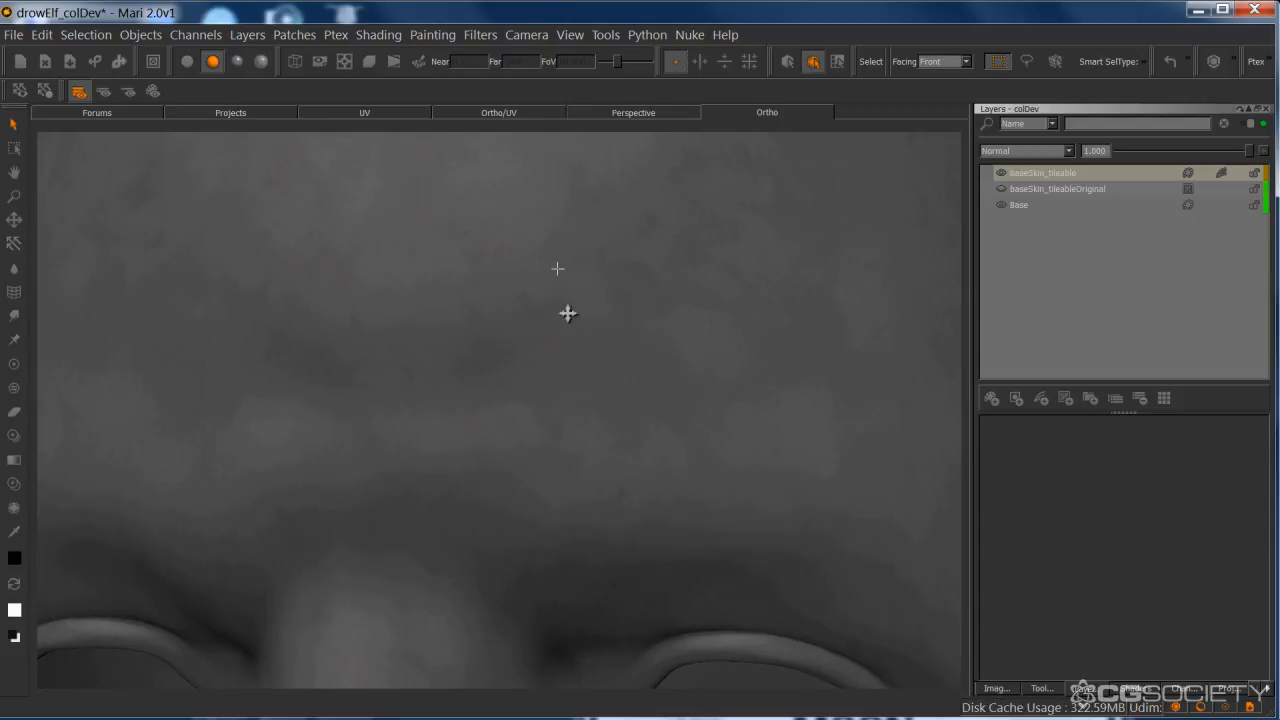
{"action": "right_click_drag", "start_coordinate": [514, 397], "coordinate": [563, 344], "text": "alt"}
{"action": "middle_click_drag", "start_coordinate": [563, 344], "coordinate": [588, 260], "text": "alt"}
{"action": "left_click_drag", "start_coordinate": [500, 370], "coordinate": [571, 377], "text": "alt"}
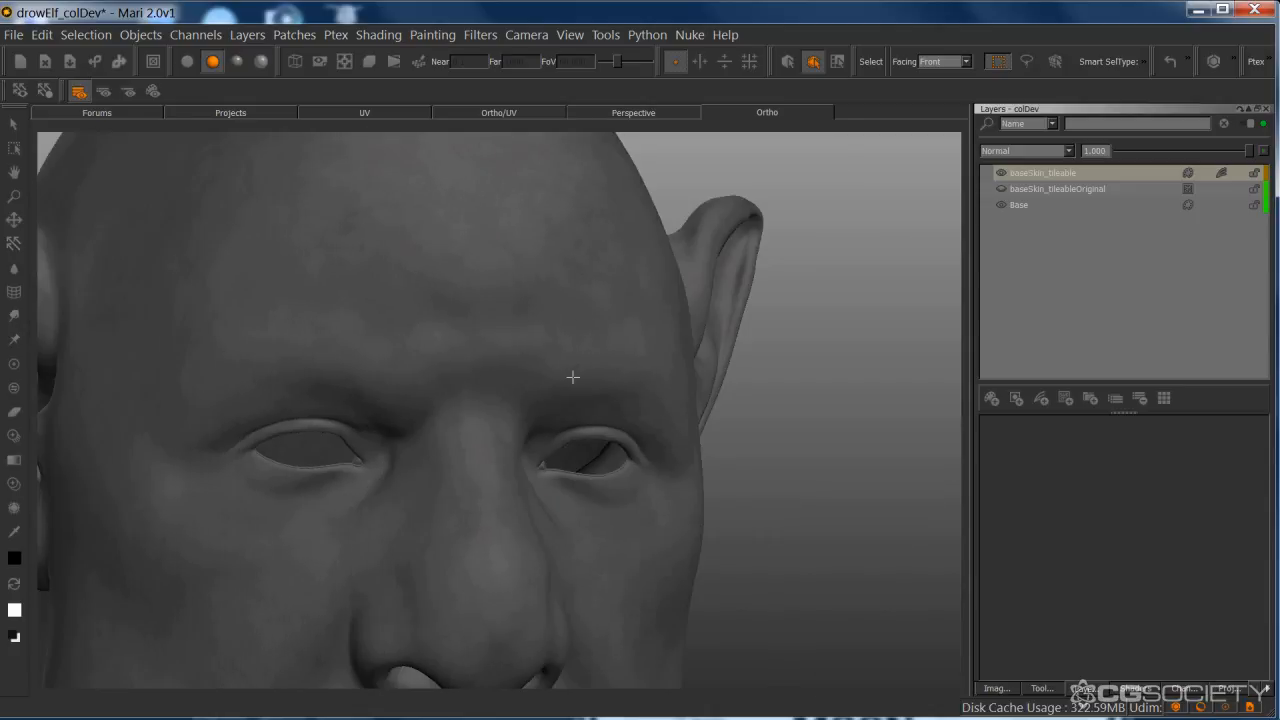
- Examine the skin around the eye, nose and cheek, and check the overall tone across the face
{"action": "middle_click_drag", "start_coordinate": [571, 377], "coordinate": [655, 362], "text": "alt"}
{"action": "left_click_drag", "start_coordinate": [500, 440], "coordinate": [540, 445], "text": "alt"}
{"action": "middle_click_drag", "start_coordinate": [490, 455], "coordinate": [555, 403], "text": "alt"}
{"action": "right_click_drag", "start_coordinate": [555, 403], "coordinate": [623, 384], "text": "alt"}
{"action": "middle_click_drag", "start_coordinate": [607, 383], "coordinate": [654, 368], "text": "alt"}
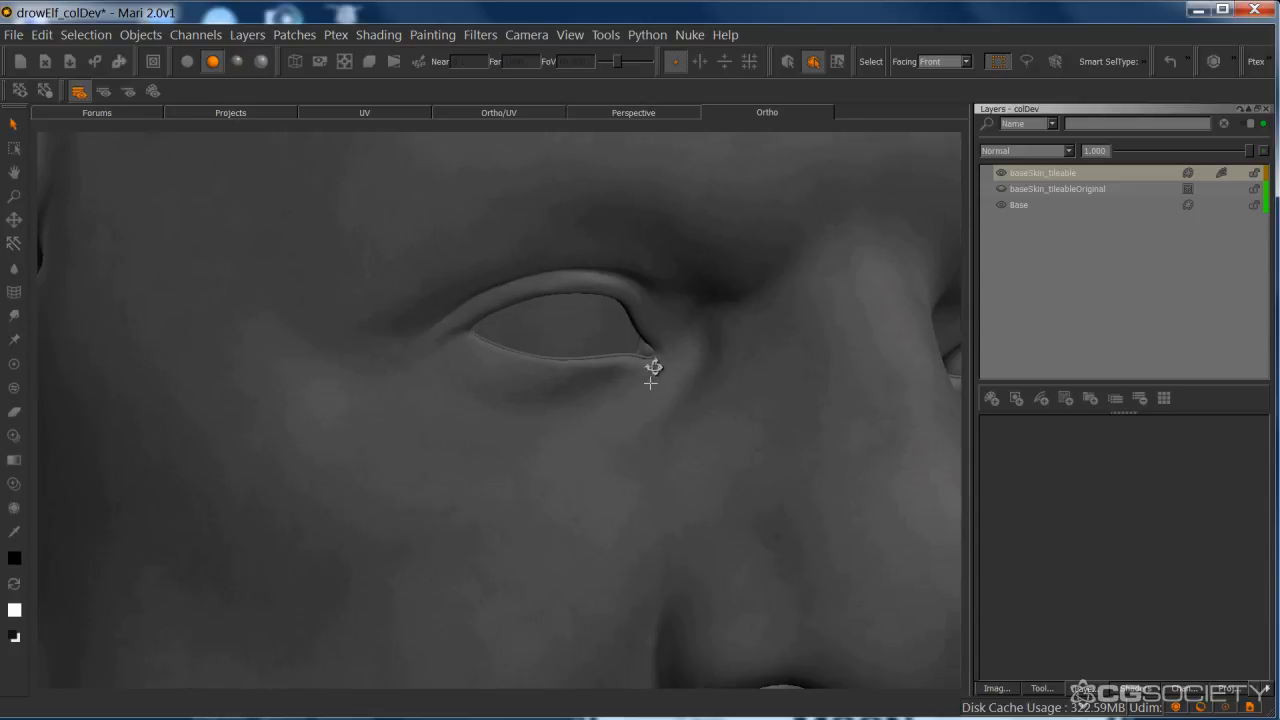
{"action": "right_click_drag", "start_coordinate": [608, 420], "coordinate": [560, 430], "text": "alt"}
{"action": "left_click_drag", "start_coordinate": [550, 415], "coordinate": [465, 411], "text": "alt"}
{"action": "middle_click_drag", "start_coordinate": [465, 411], "coordinate": [381, 411], "text": "alt"}
{"action": "right_click_drag", "start_coordinate": [534, 411], "coordinate": [490, 422], "text": "alt"}
{"action": "left_click_drag", "start_coordinate": [605, 415], "coordinate": [529, 427], "text": "alt"}
{"action": "right_click_drag", "start_coordinate": [529, 427], "coordinate": [492, 430], "text": "alt"}
{"action": "middle_click_drag", "start_coordinate": [600, 410], "coordinate": [523, 369], "text": "alt"}
{"action": "middle_click_drag", "start_coordinate": [506, 425], "coordinate": [537, 386], "text": "alt"}
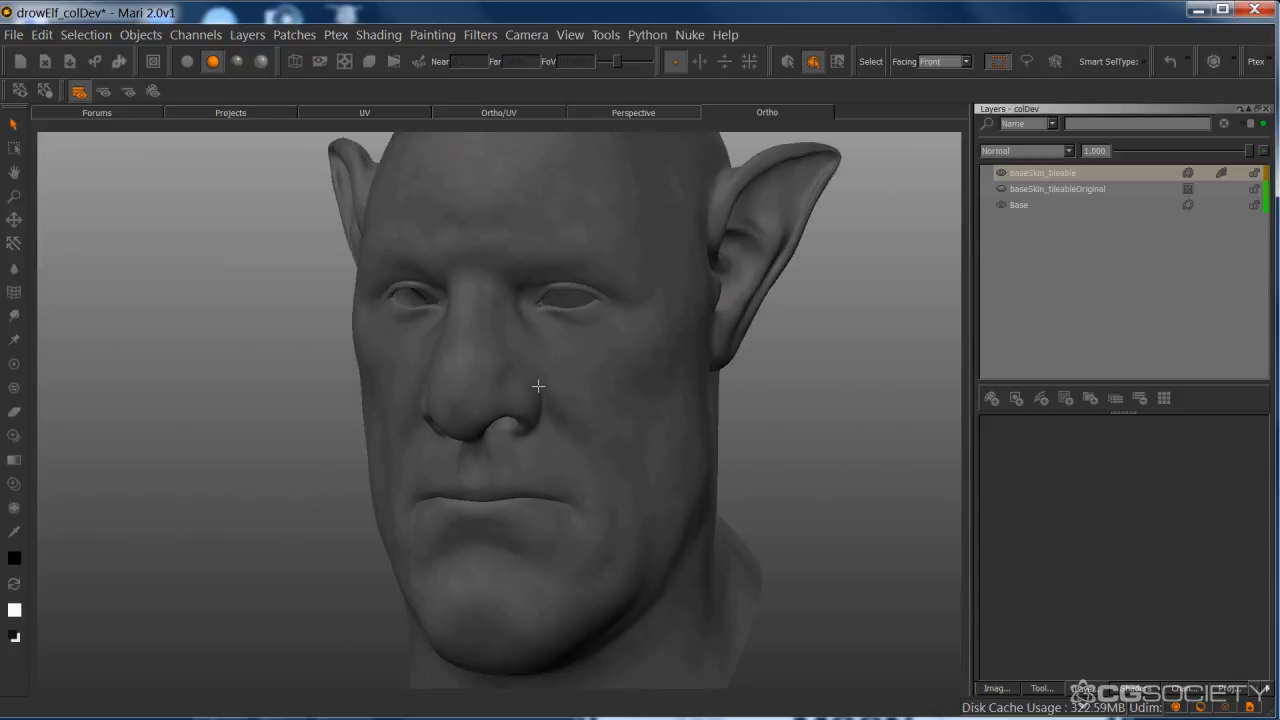
- Save the project and frame the whole head from the front
{"action": "right_click_drag", "start_coordinate": [537, 386], "coordinate": [480, 418], "text": "alt"}
{"action": "left_click_drag", "start_coordinate": [480, 418], "coordinate": [545, 408], "text": "alt"}
{"action": "key", "text": "ctrl+s"}
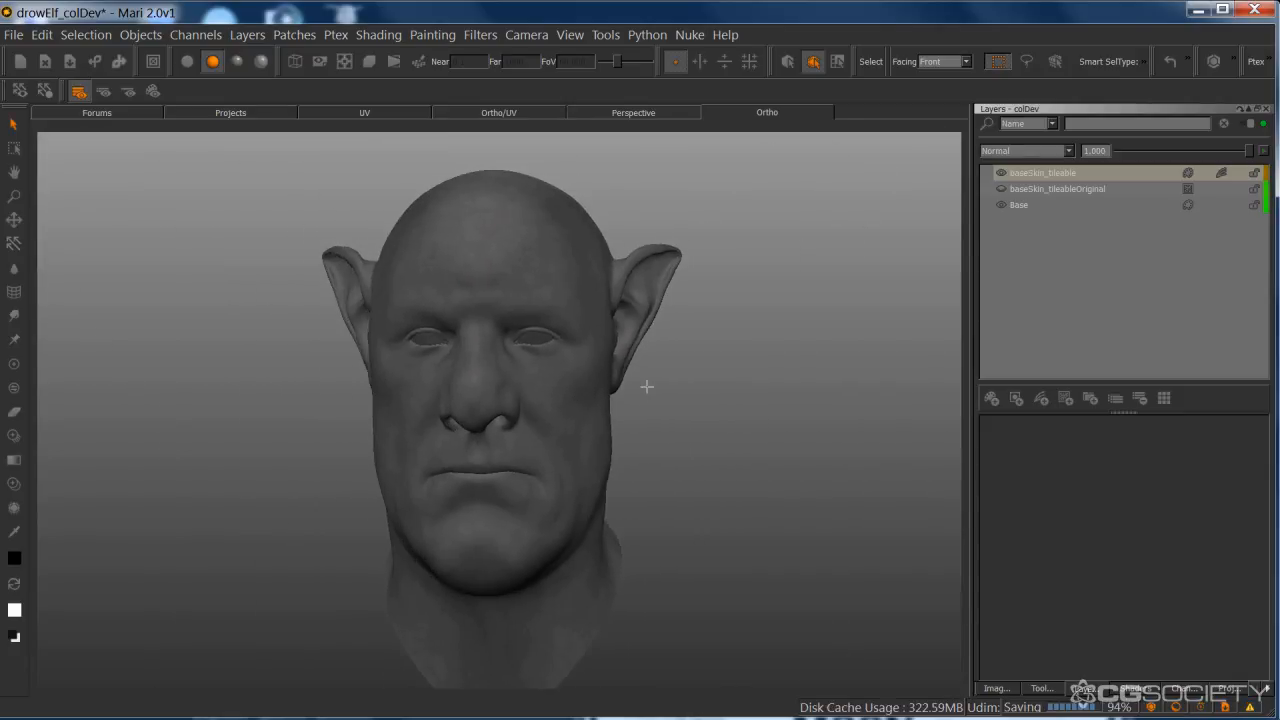
{"action": "left_click_drag", "start_coordinate": [637, 397], "coordinate": [626, 381], "text": "alt"}
{"action": "left_click_drag", "start_coordinate": [640, 424], "coordinate": [656, 418], "text": "alt"}
{"action": "middle_click_drag", "start_coordinate": [656, 418], "coordinate": [664, 430], "text": "alt"}
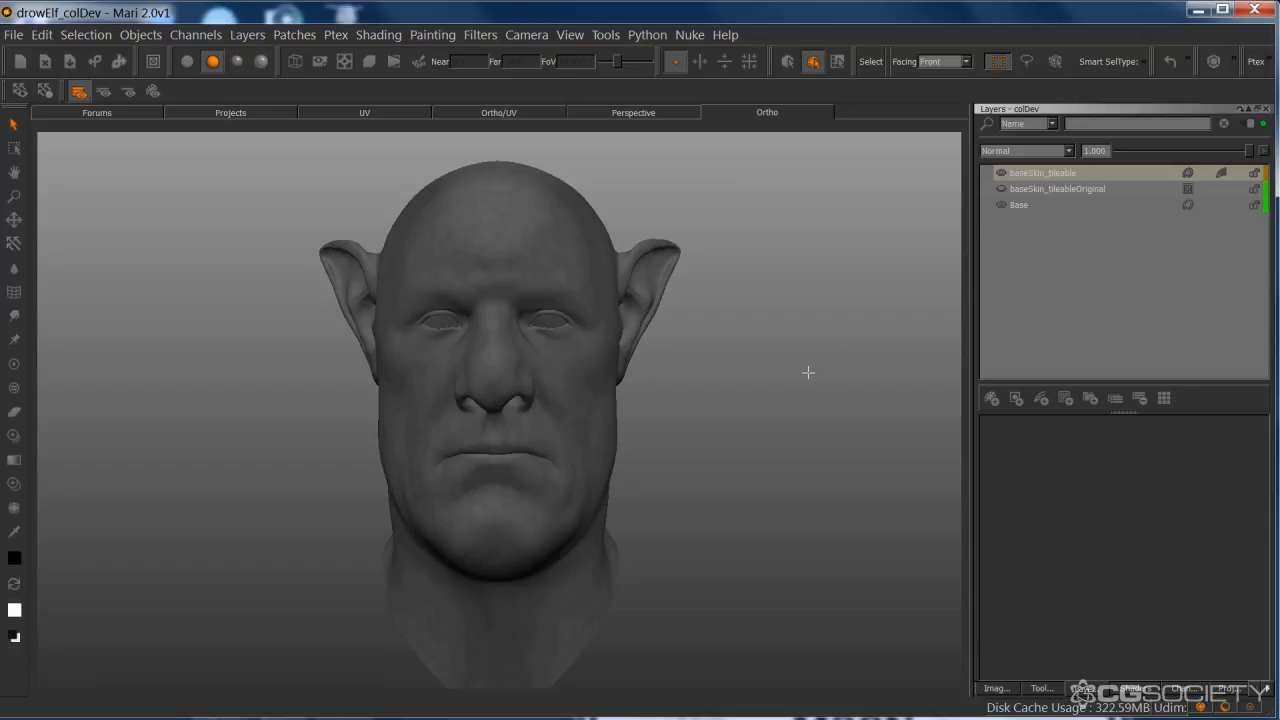
{"action": "middle_click_drag", "start_coordinate": [811, 377], "coordinate": [817, 366], "text": "alt"}
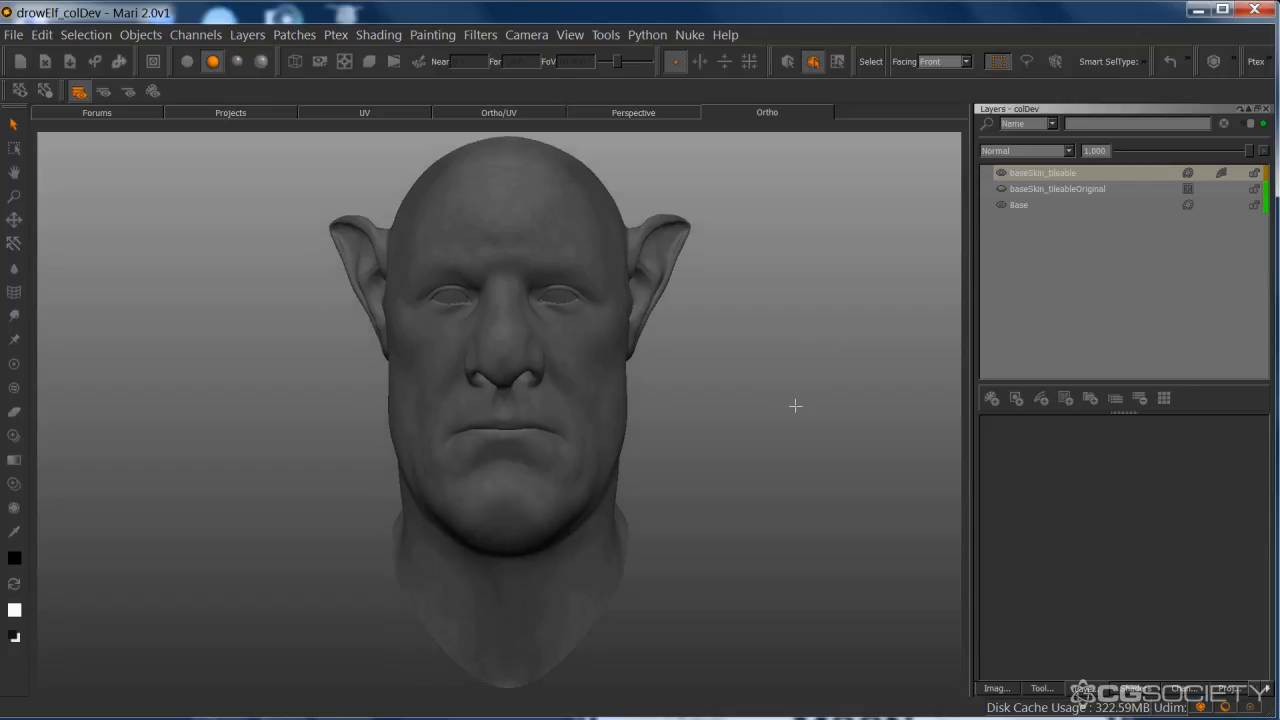